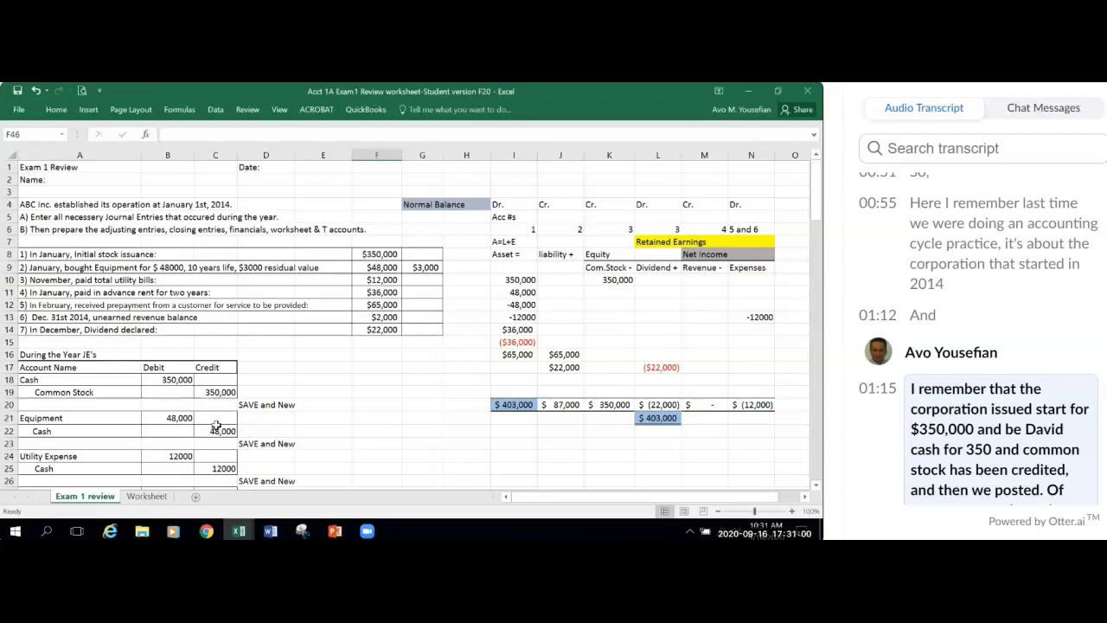
# Step: Display the full ribbon and shade the "Adjusting Entries Dec. 31st 2014" heading in cell A36 grey
pyautogui.scroll(-1, 179, 404)
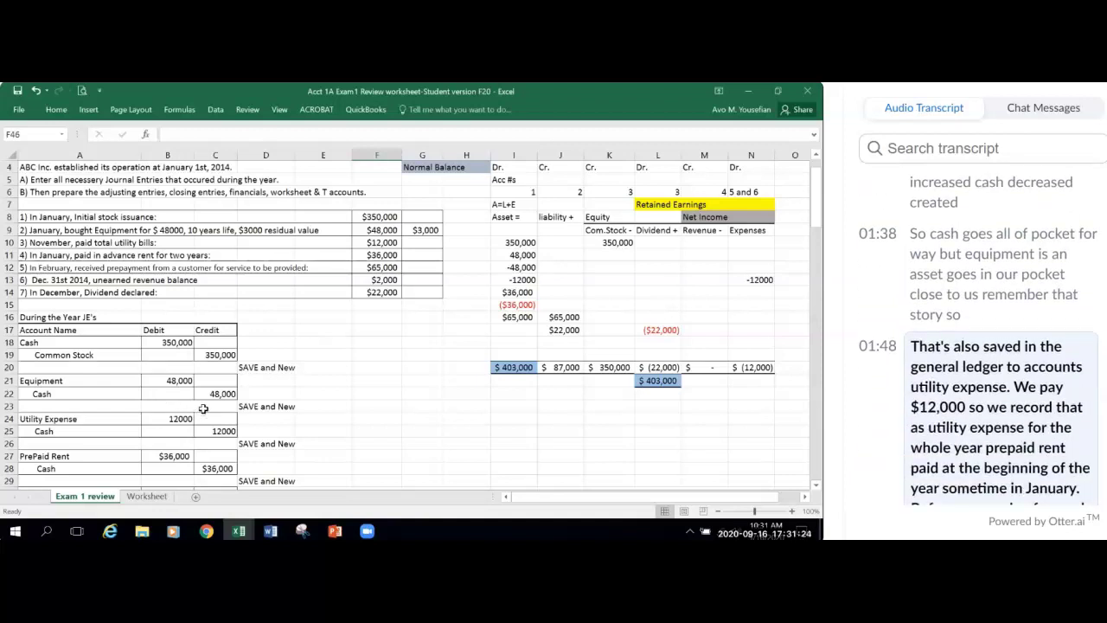
pyautogui.scroll(-1, 201, 412)
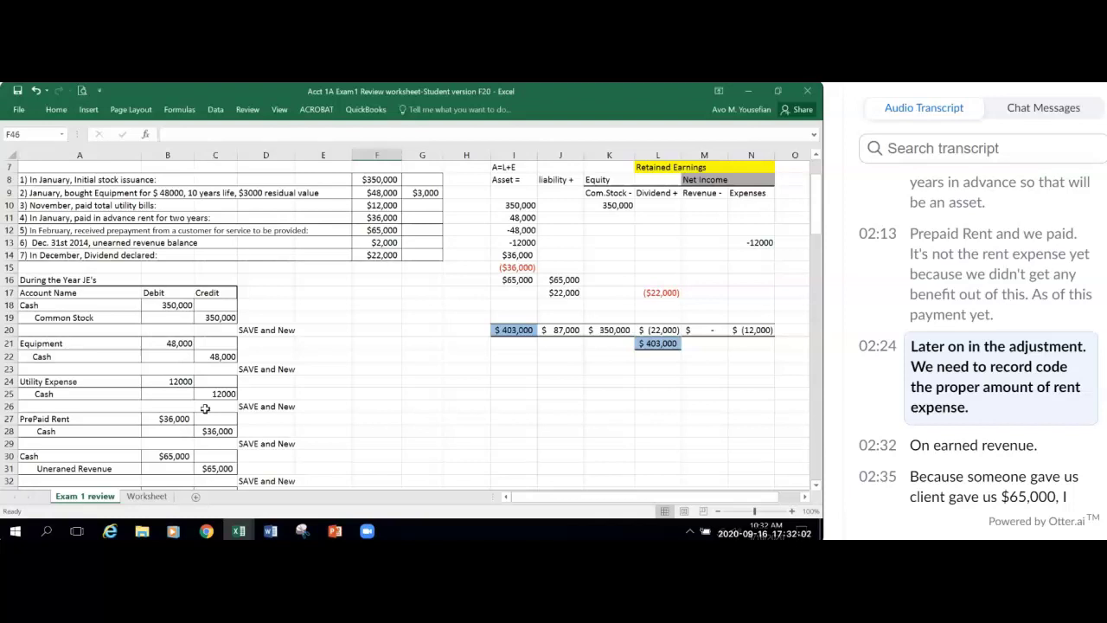
pyautogui.scroll(-1, 199, 415)
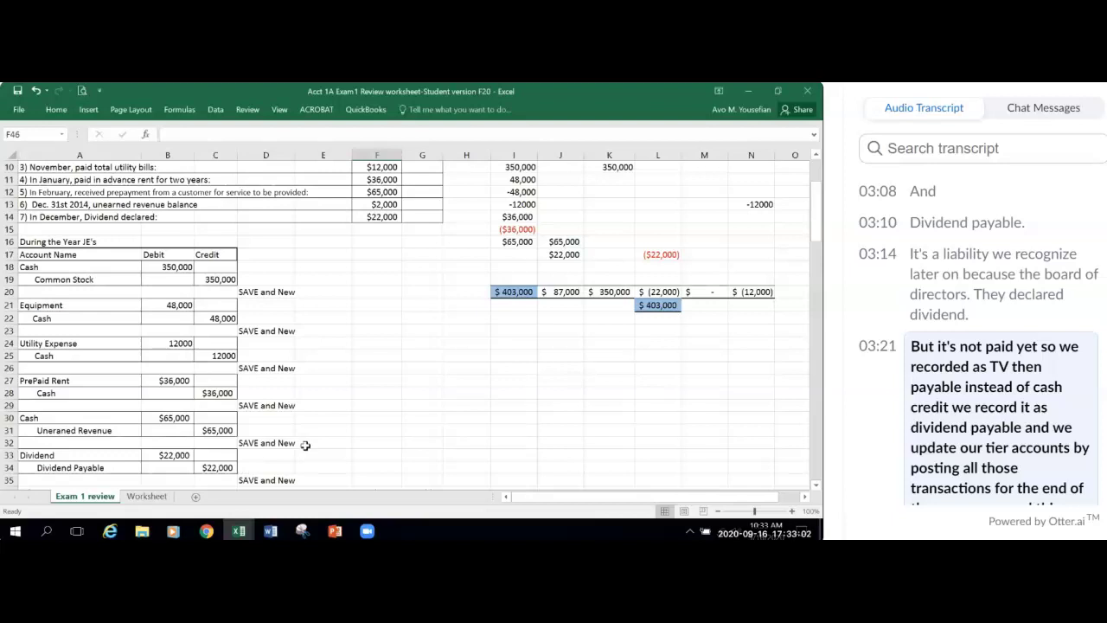
pyautogui.scroll(-1, 253, 378)
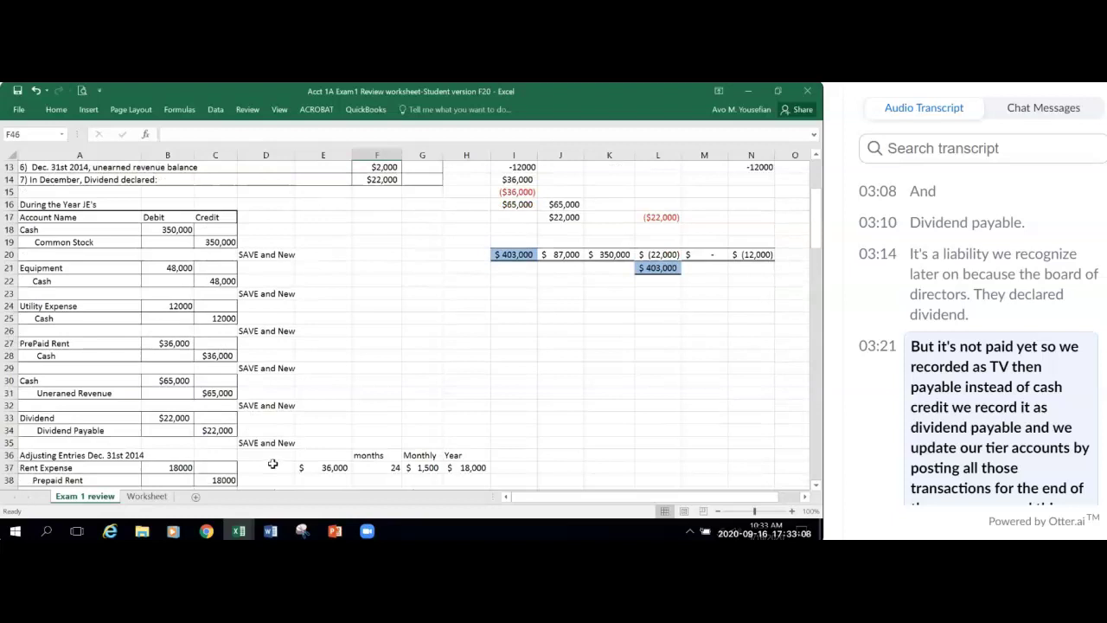
pyautogui.scroll(-1, 272, 461)
pyautogui.scroll(-2, 112, 341)
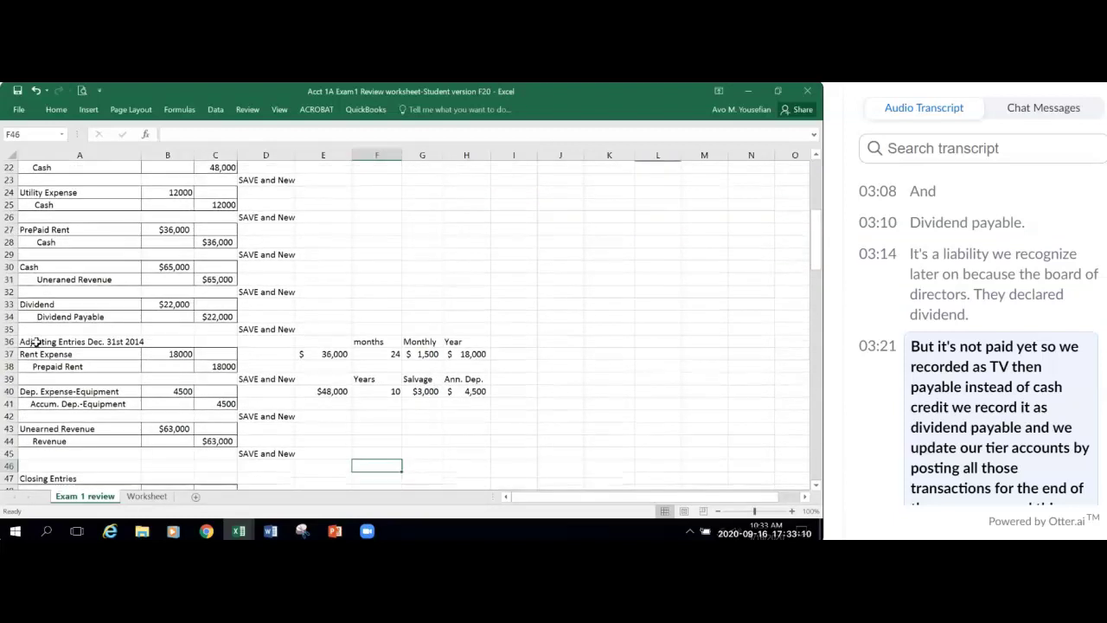
pyautogui.click(88, 339)
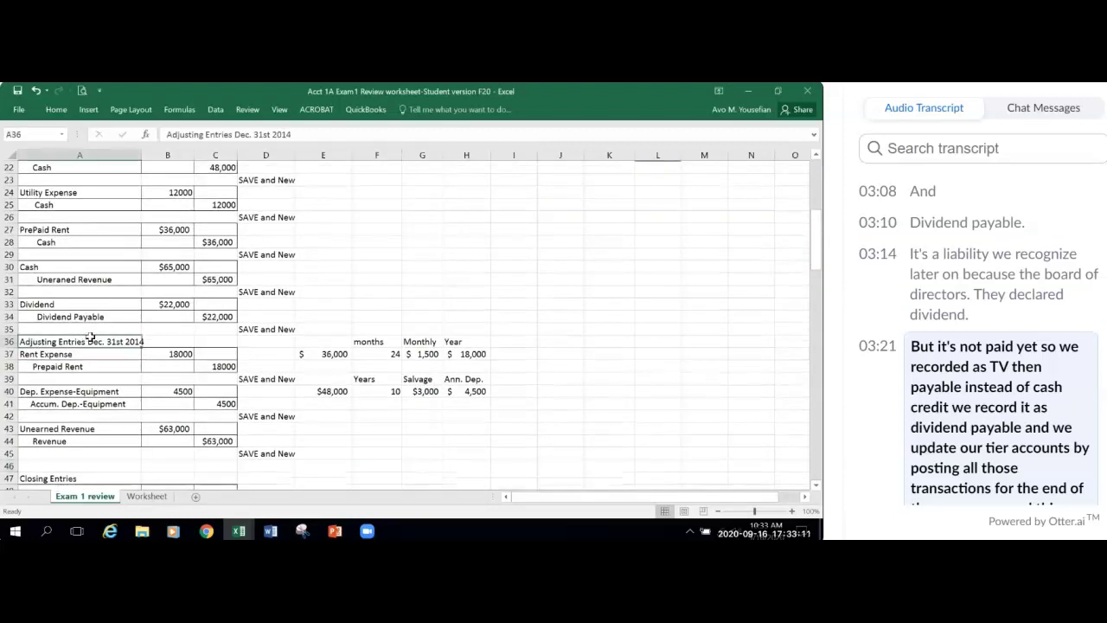
pyautogui.click(720, 89)
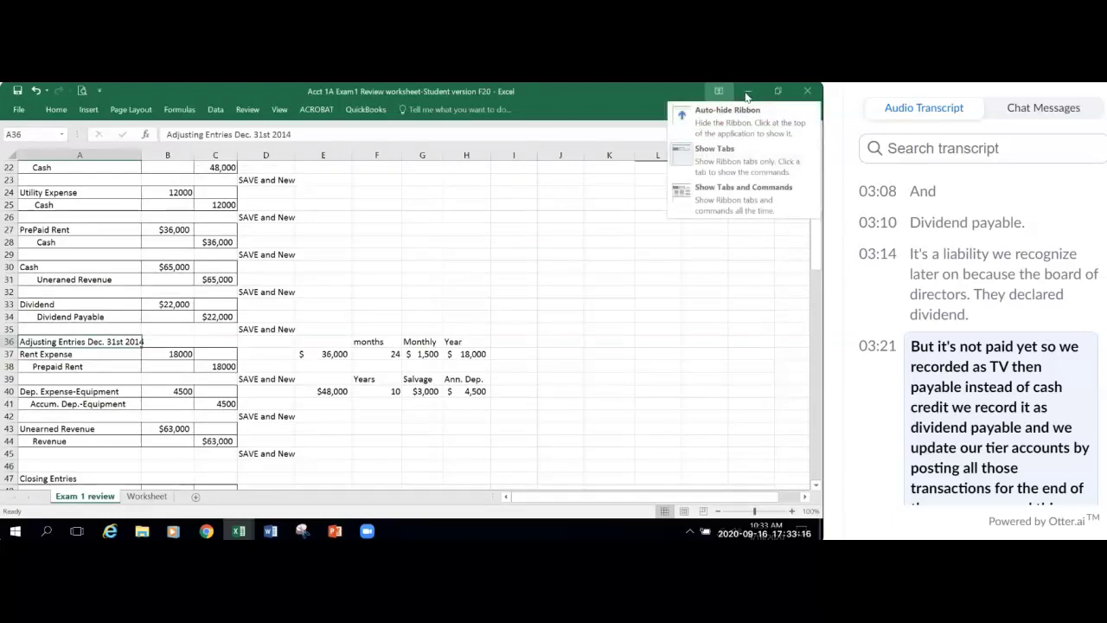
pyautogui.click(697, 202)
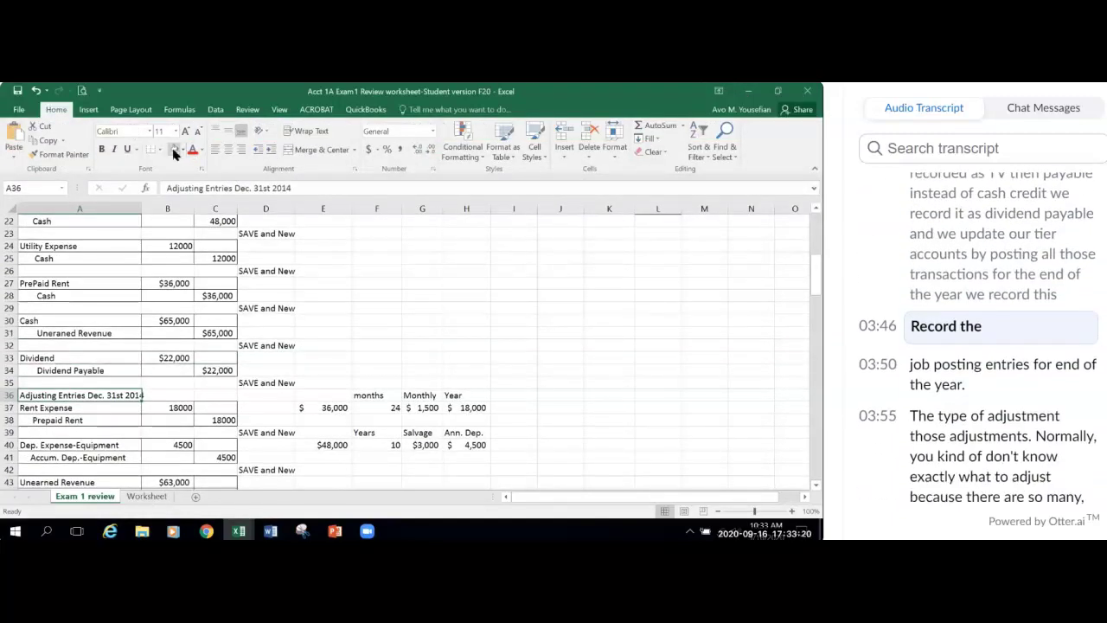
pyautogui.click(571, 382)
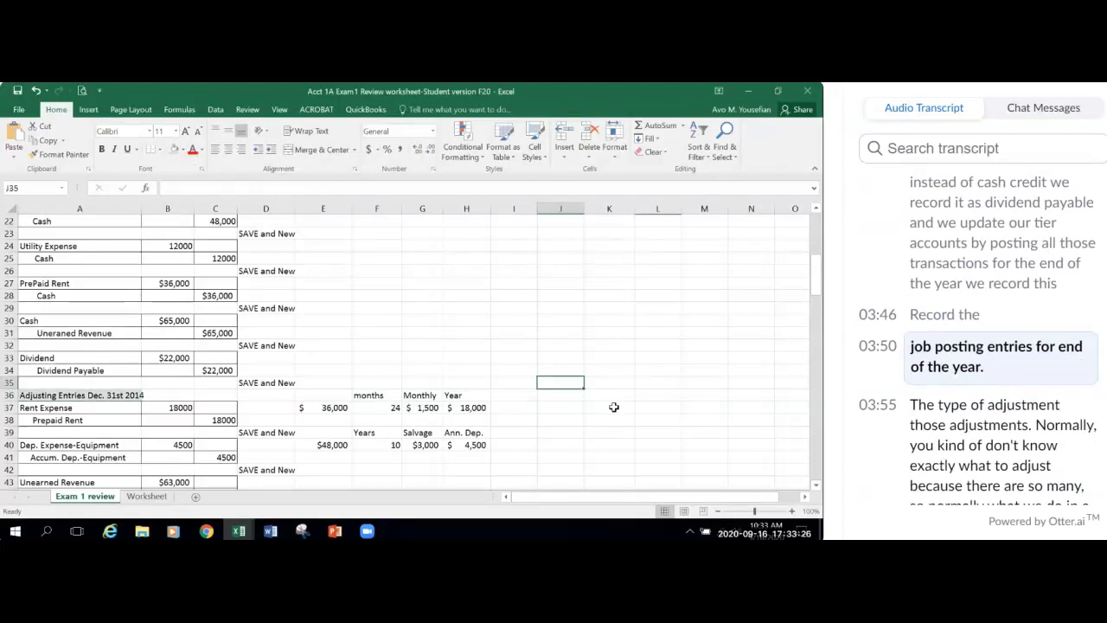
# Step: Switch to the Worksheet sheet and set the ribbon to auto-hide
pyautogui.scroll(-1, 613, 407)
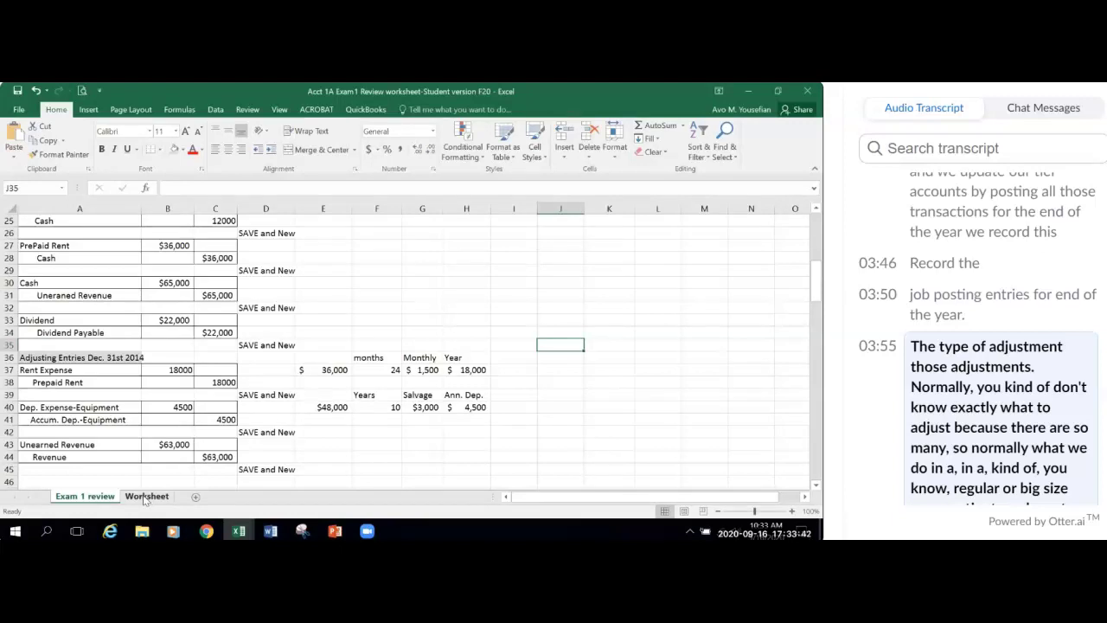
pyautogui.click(145, 496)
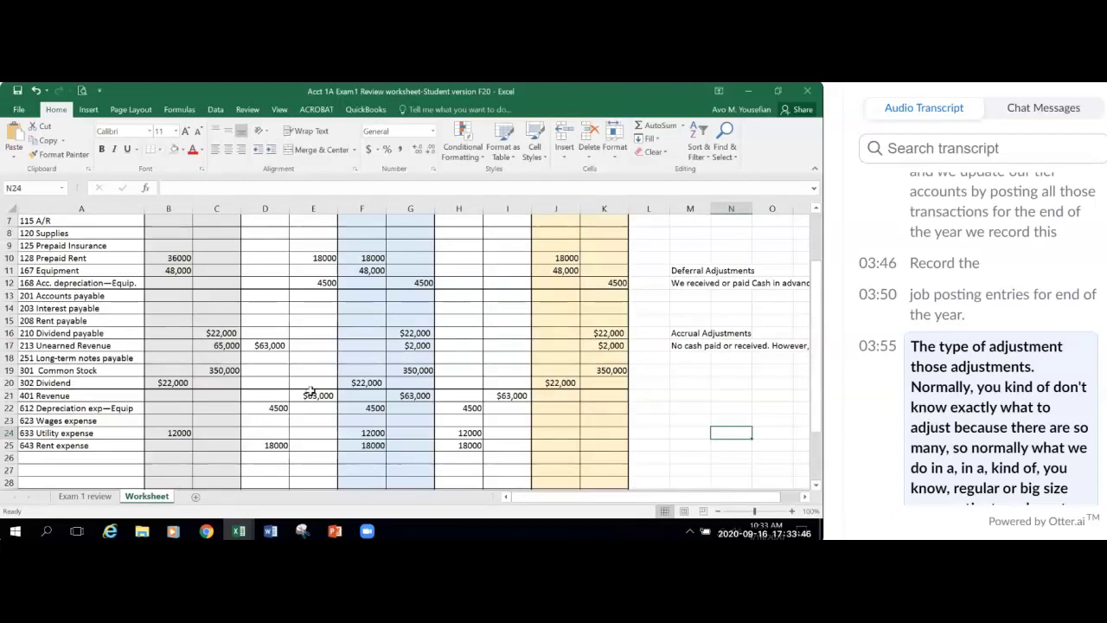
pyautogui.click(717, 91)
pyautogui.click(709, 124)
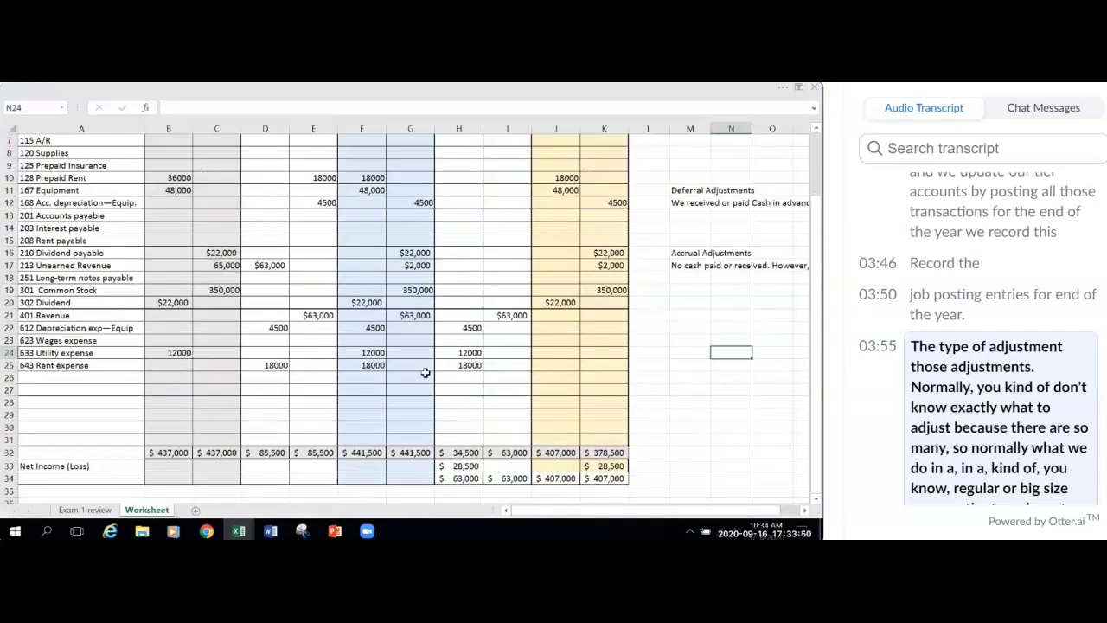
# Step: Examine the trial balance, adjustments, adjusted trial balance, income statement and balance sheet columns together with their totals and net income row
pyautogui.scroll(2, 425, 371)
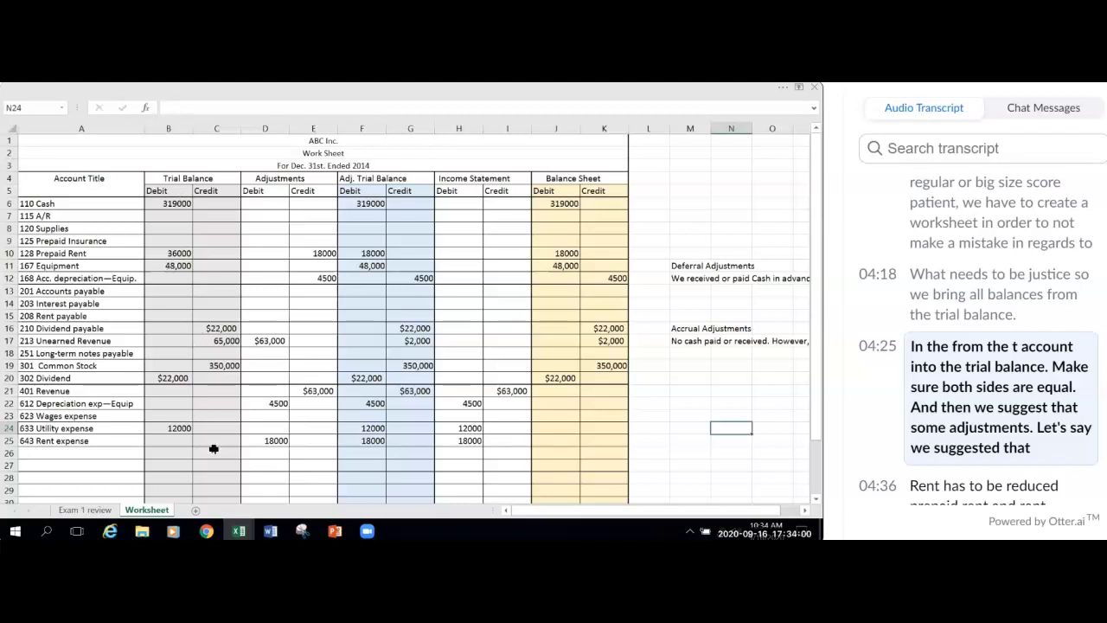
pyautogui.scroll(-2, 216, 447)
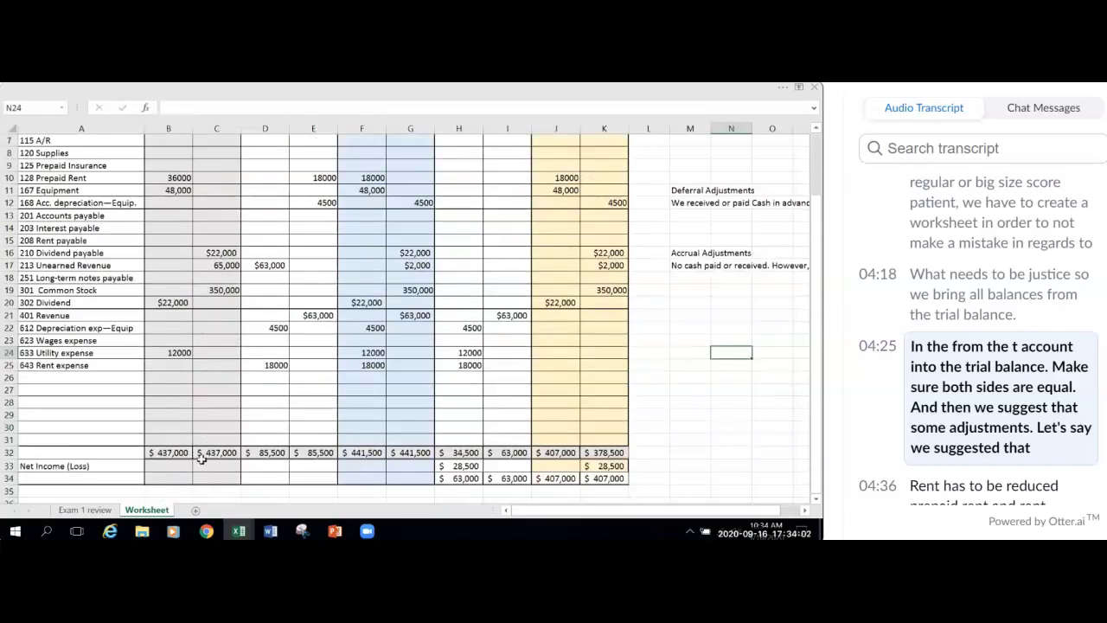
pyautogui.scroll(1, 269, 276)
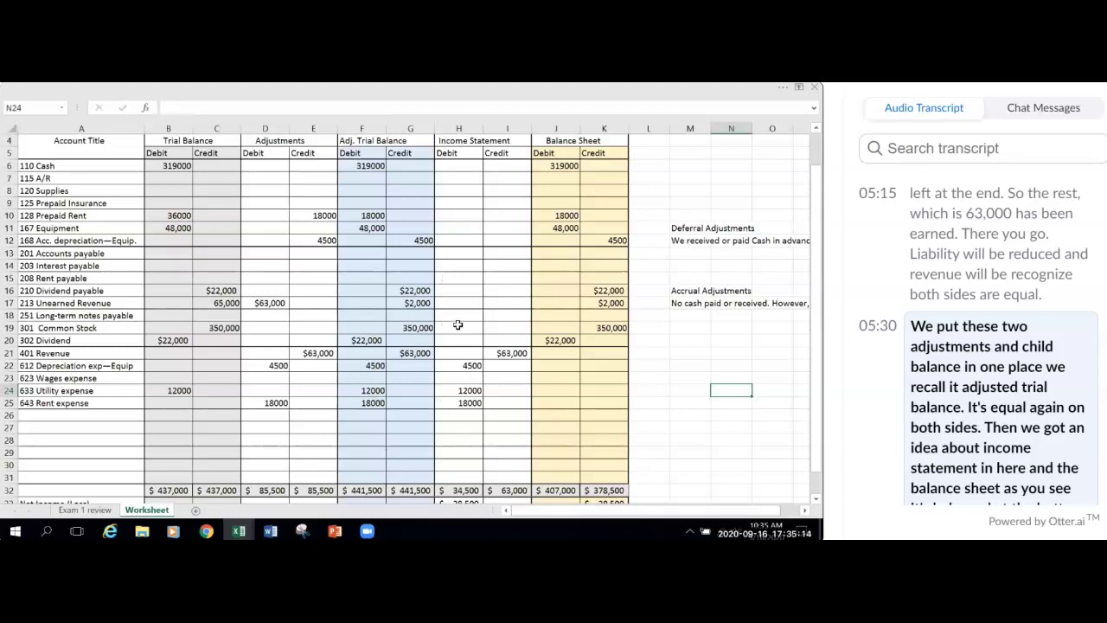
pyautogui.scroll(-1, 472, 352)
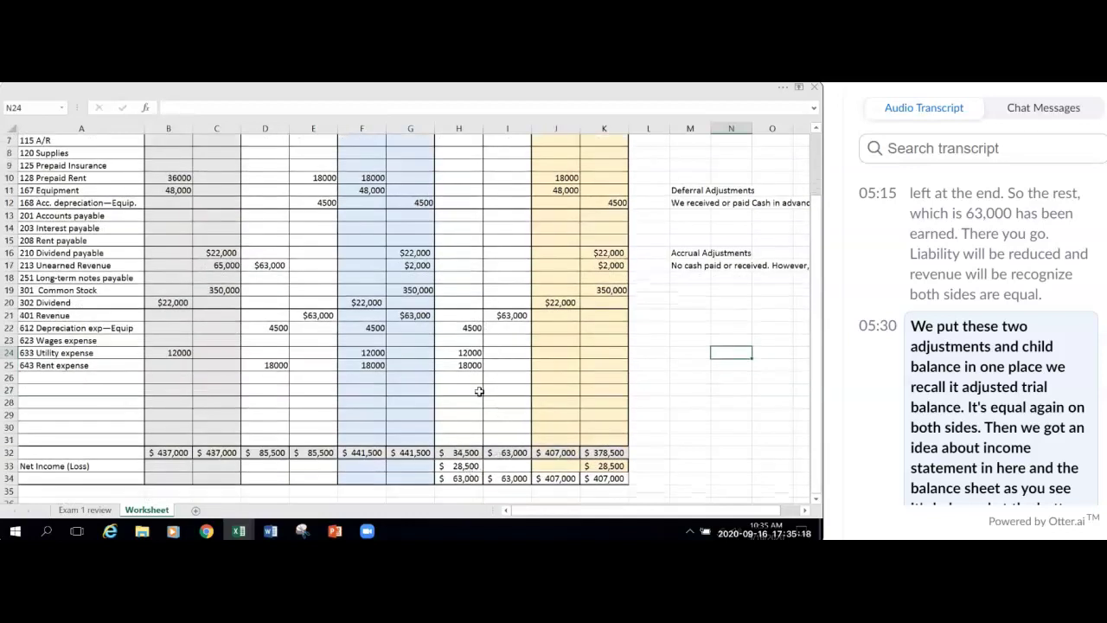
pyautogui.scroll(2, 556, 239)
pyautogui.scroll(-1, 598, 426)
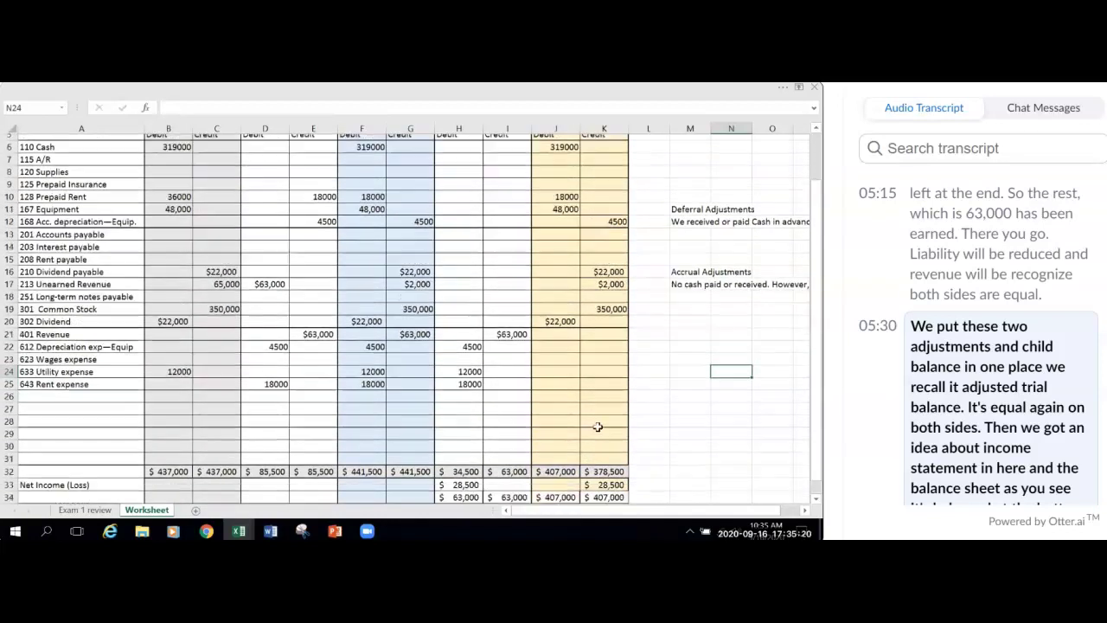
pyautogui.scroll(-1, 577, 467)
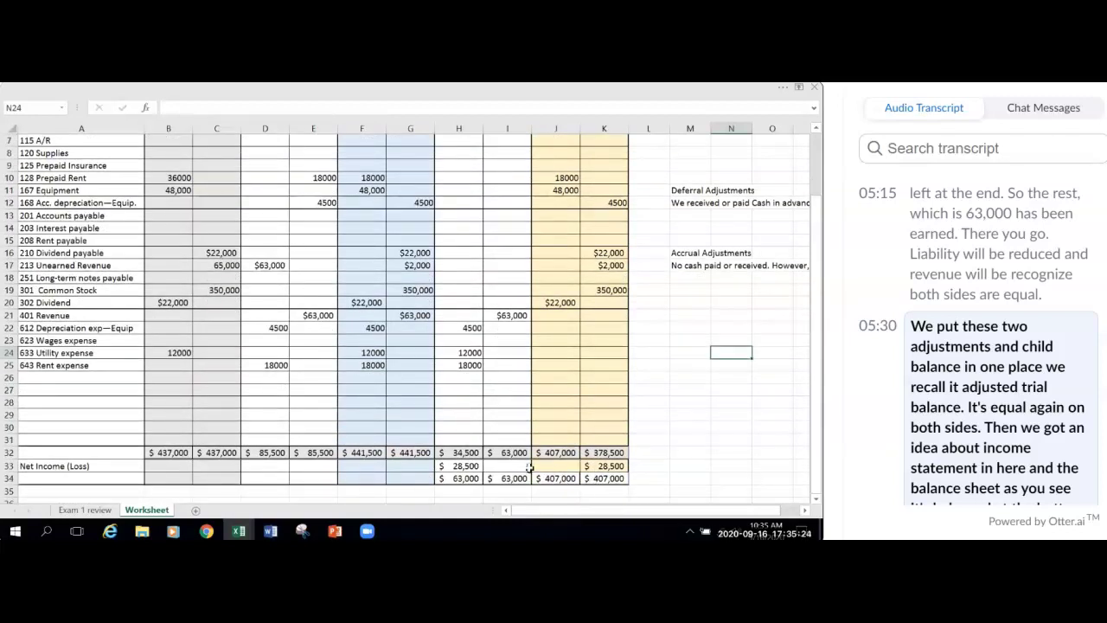
pyautogui.scroll(1, 225, 267)
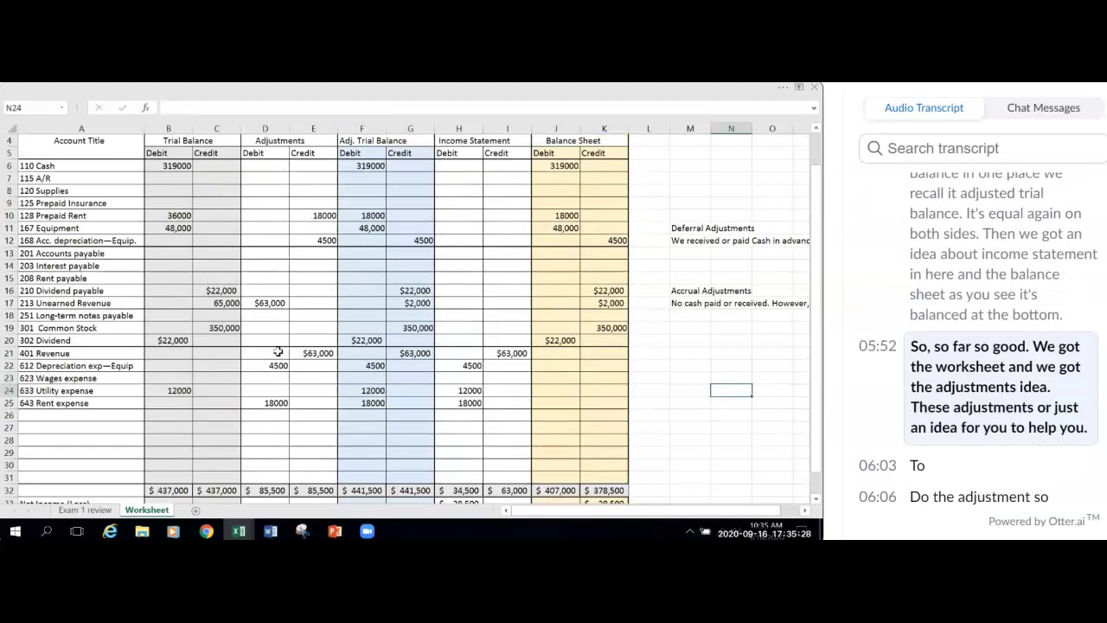
# Step: Shade the Adjustments column heading in row 4 of the worksheet grey
pyautogui.scroll(1, 299, 178)
pyautogui.click(299, 178)
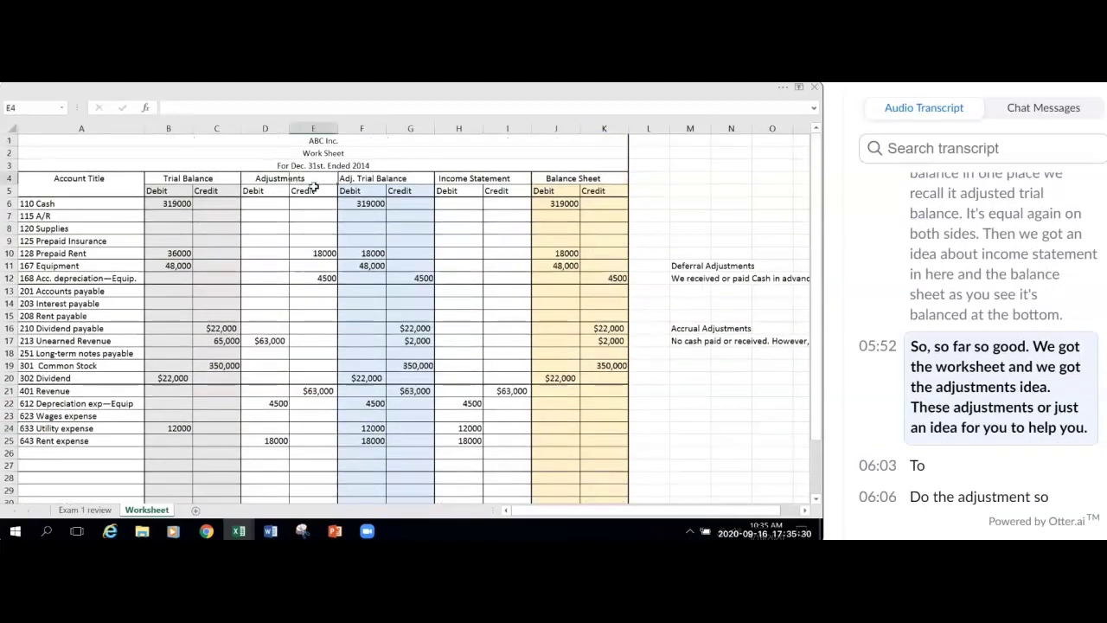
pyautogui.moveTo(275, 178); pyautogui.dragTo(298, 178)
pyautogui.click(782, 89)
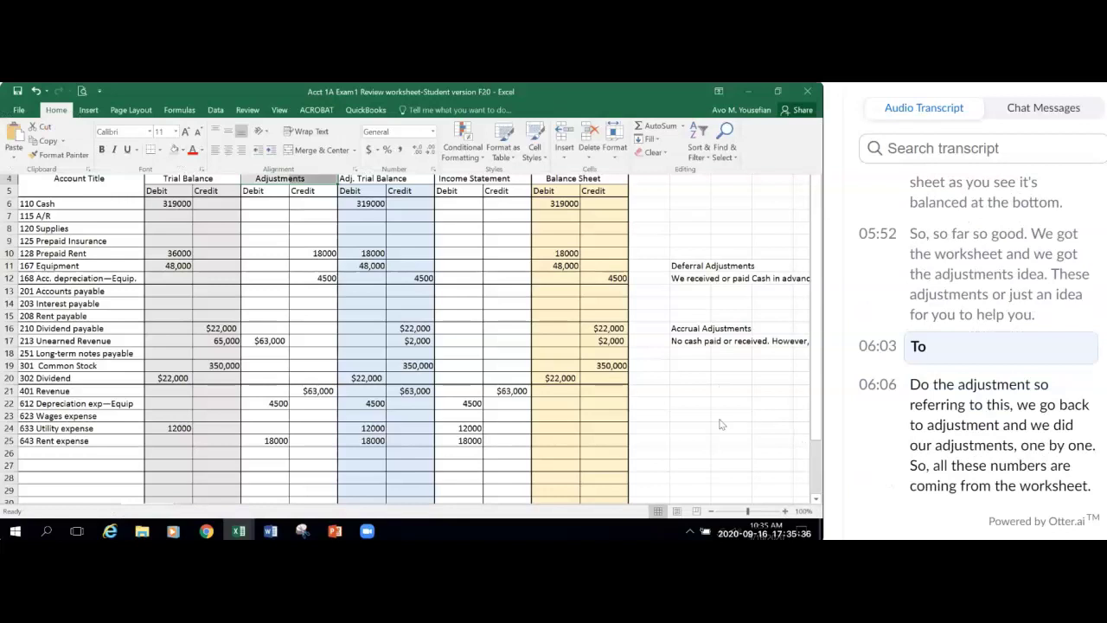
pyautogui.click(803, 445)
pyautogui.click(307, 328)
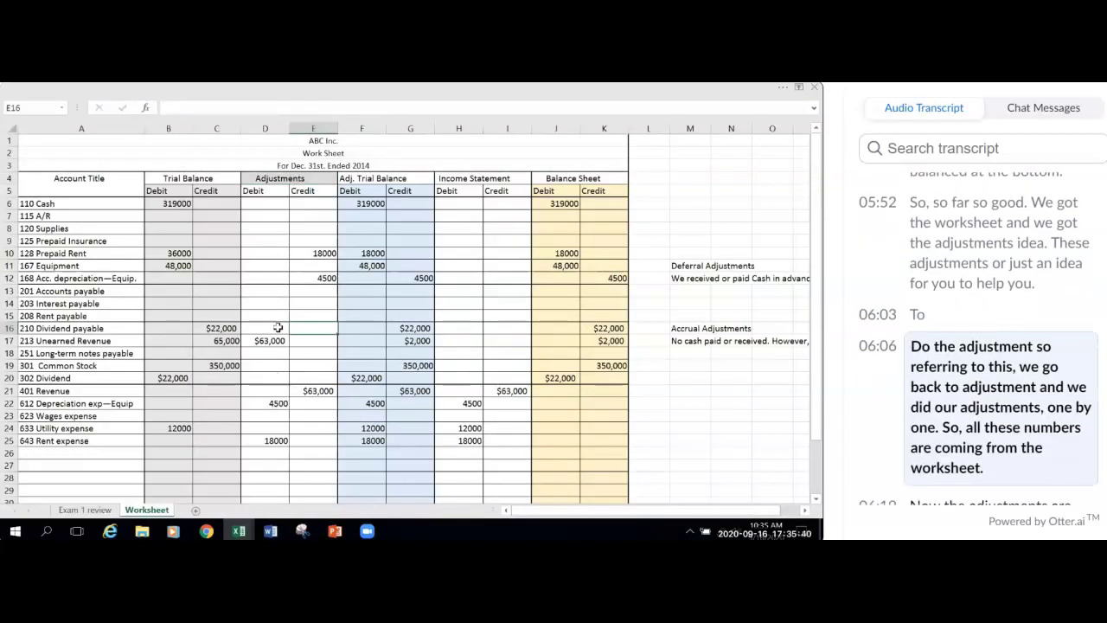
# Step: Return to the Exam 1 review sheet and examine the adjusting entries, the income and retained earnings statements, and the balance sheet's retained earnings amount
pyautogui.scroll(-2, 286, 353)
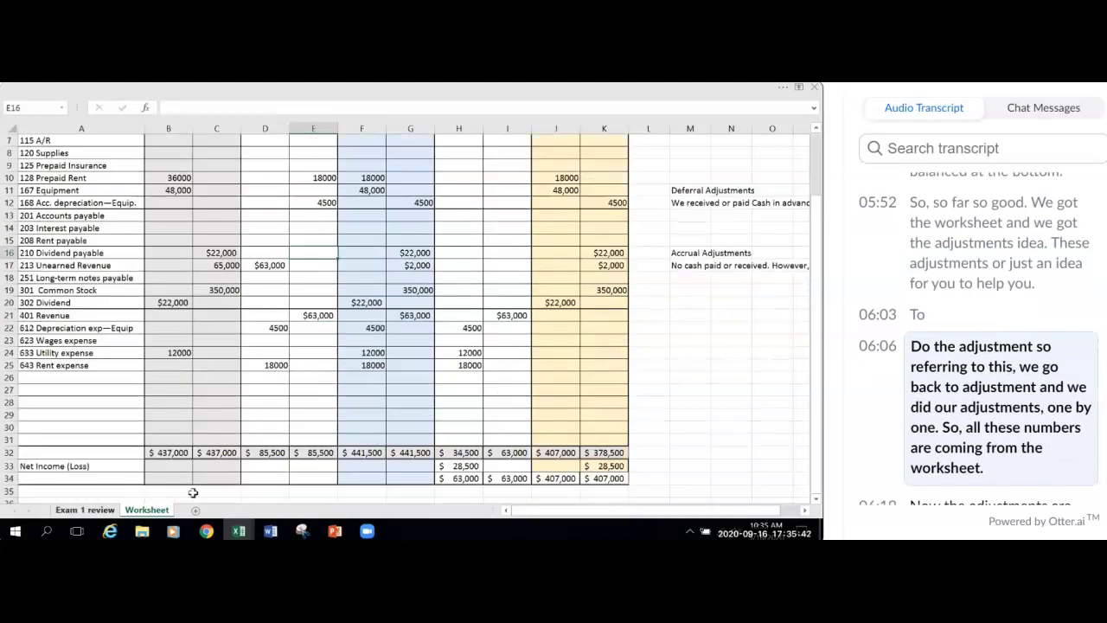
pyautogui.hotkey('ctrl', 'pageup')
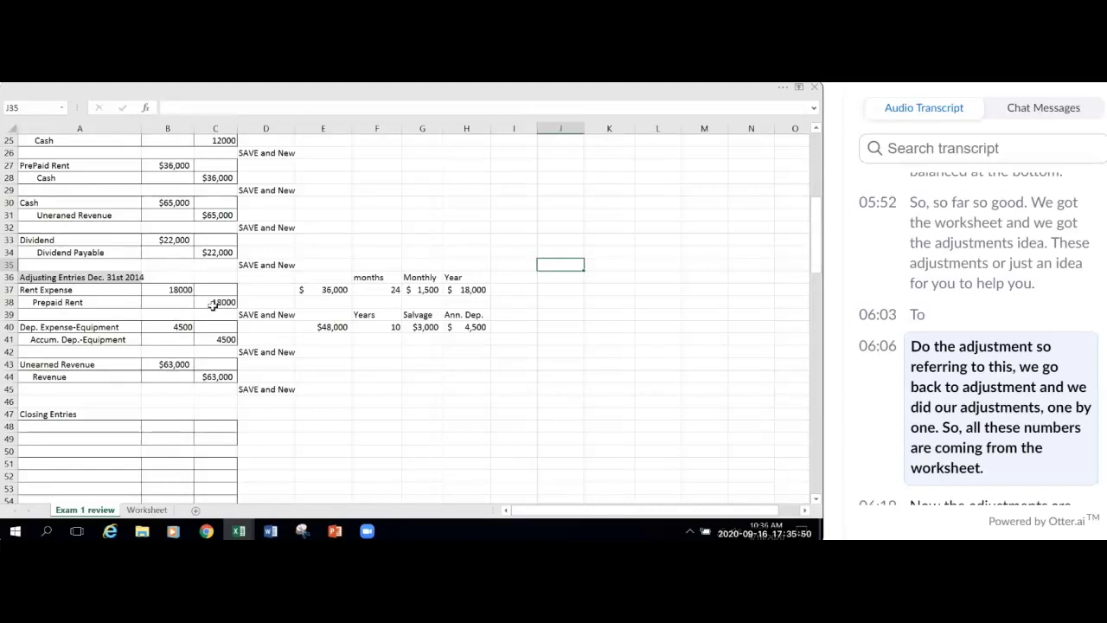
pyautogui.scroll(-1, 216, 308)
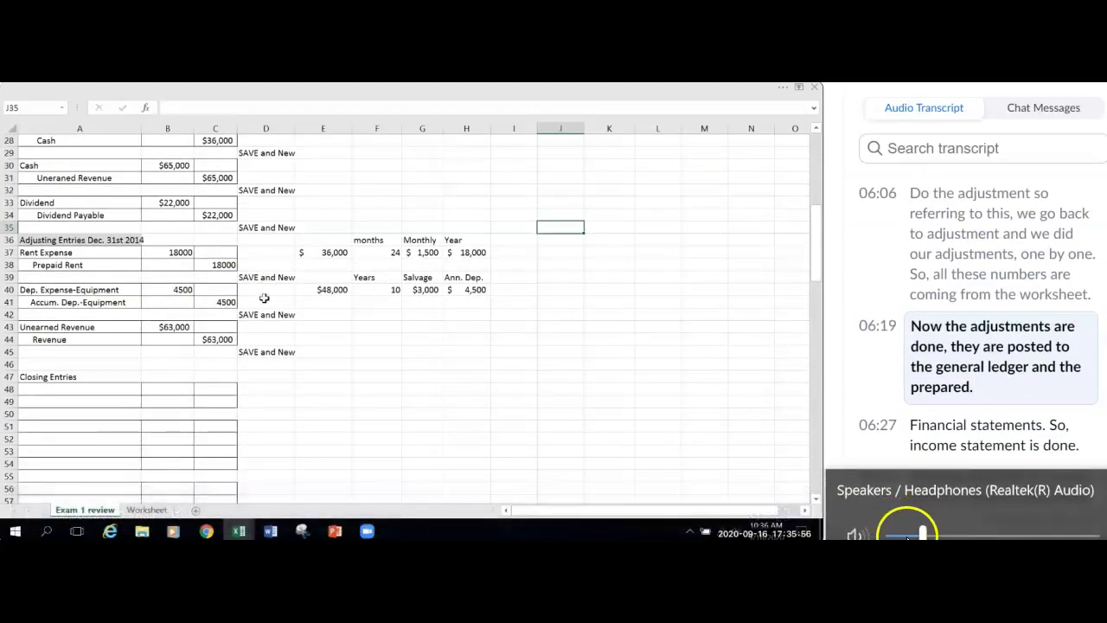
pyautogui.scroll(-10, 264, 297)
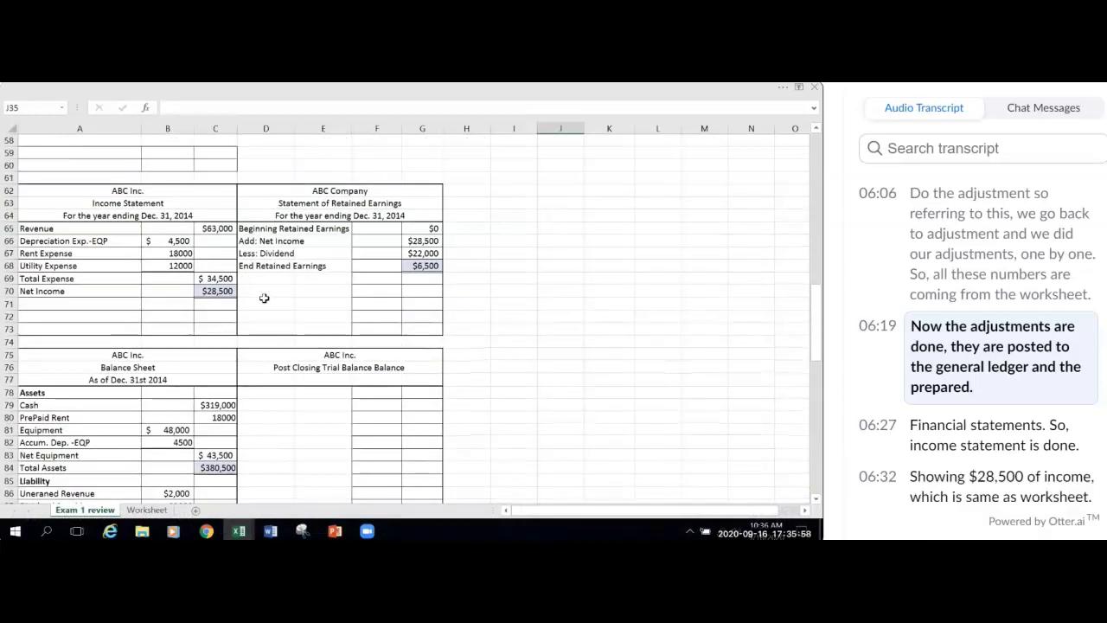
pyautogui.scroll(-1, 264, 297)
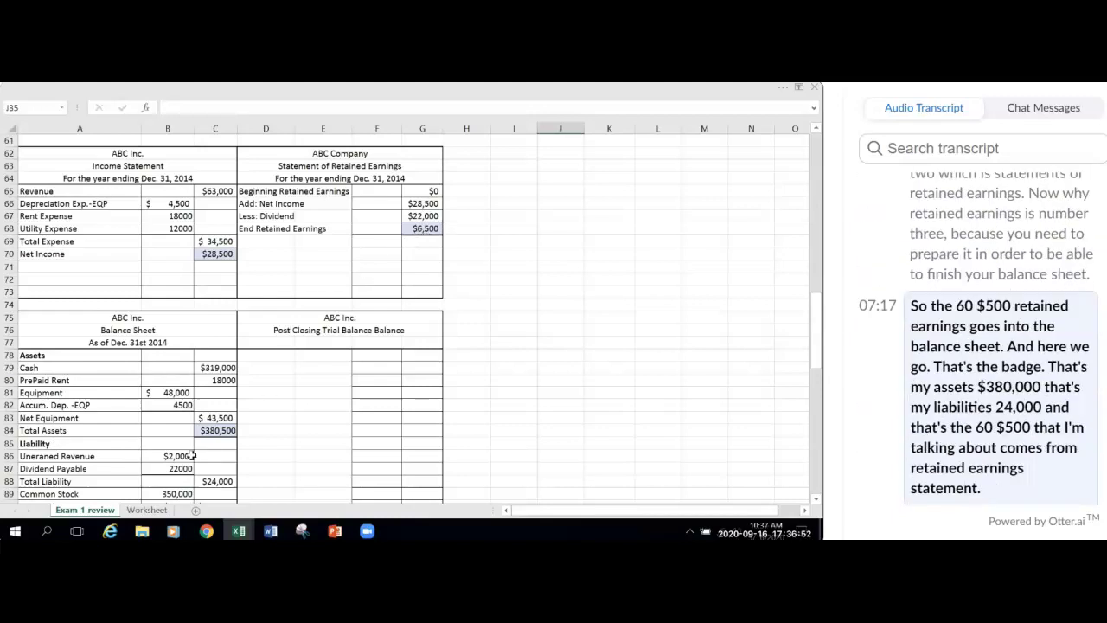
pyautogui.scroll(-1, 345, 407)
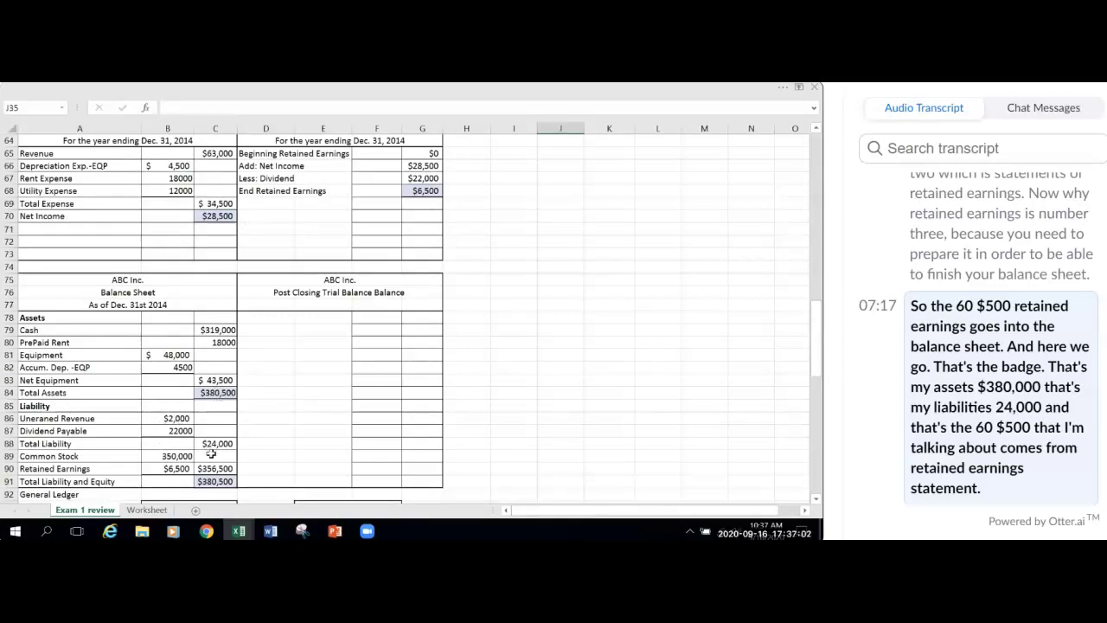
pyautogui.click(149, 469)
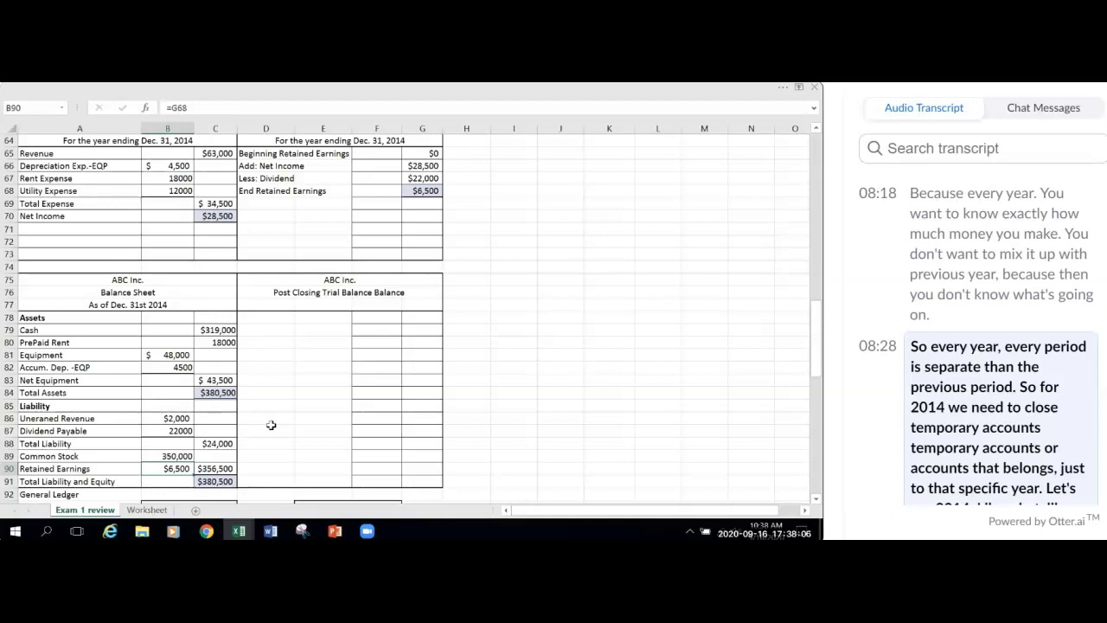
# Step: Shade the "Revenue #401" T-account heading in row 129 of the general ledger grey
pyautogui.scroll(2, 274, 418)
pyautogui.scroll(-9, 274, 416)
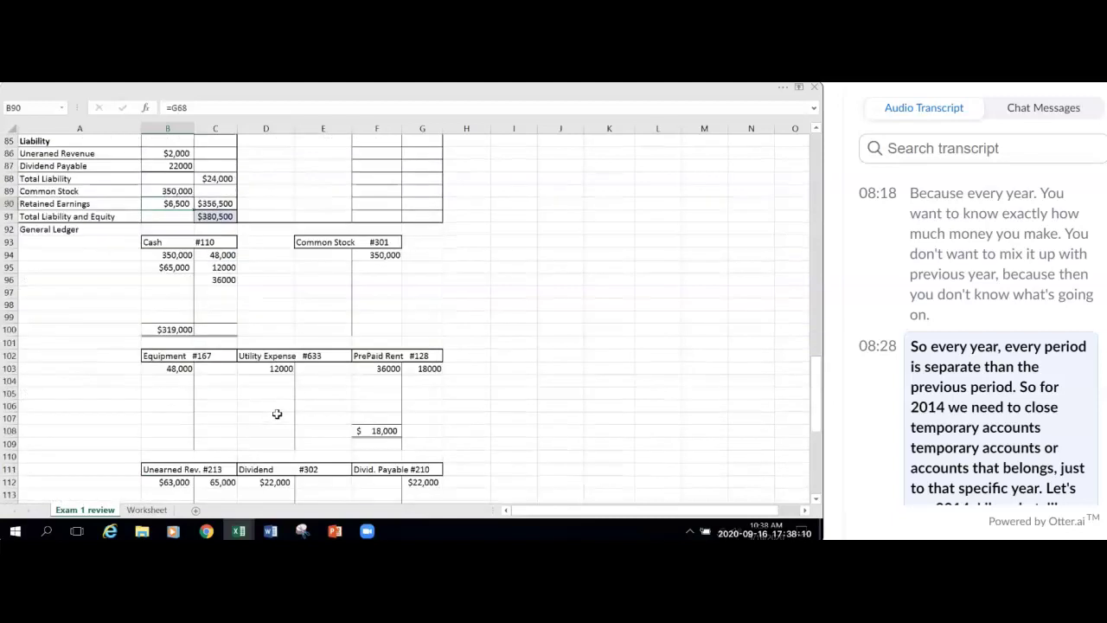
pyautogui.scroll(-2, 276, 415)
pyautogui.scroll(-1, 276, 413)
pyautogui.scroll(1, 275, 414)
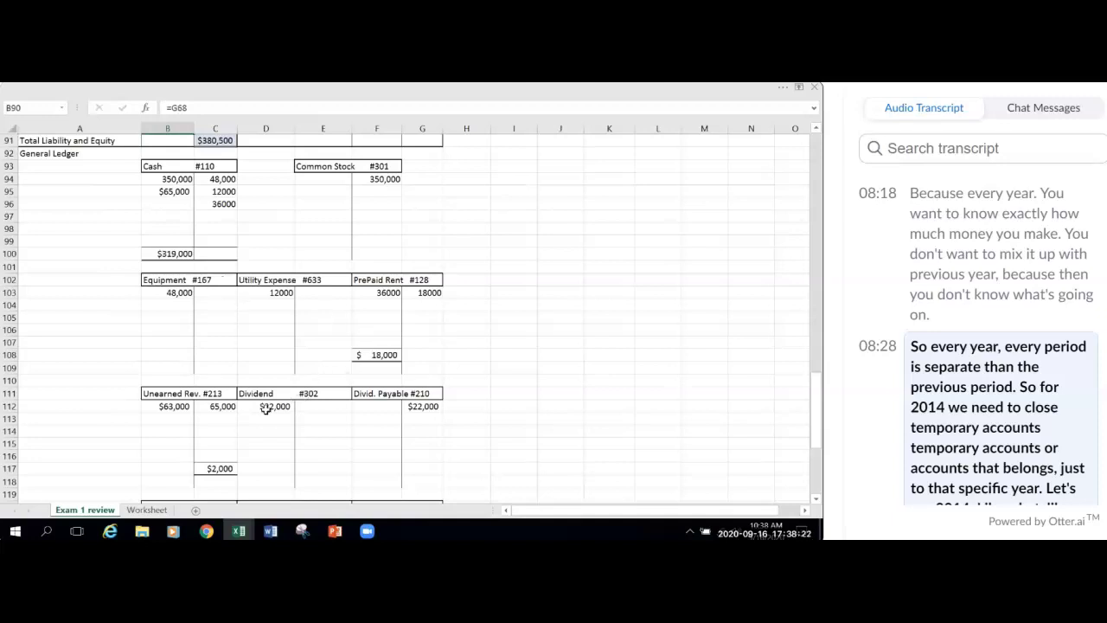
pyautogui.scroll(-1, 329, 406)
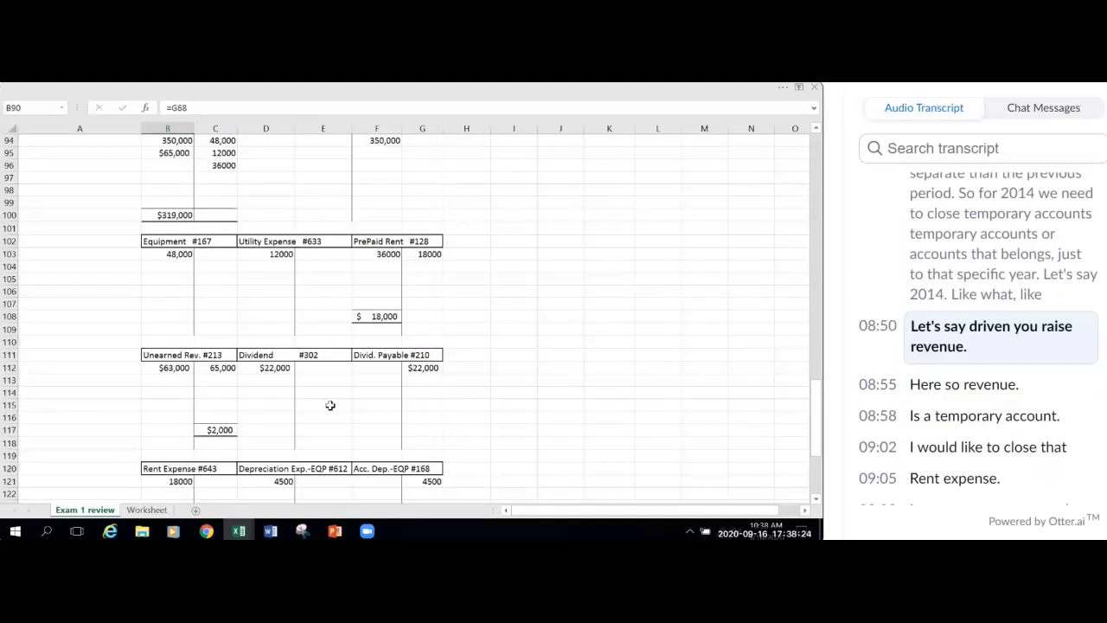
pyautogui.scroll(-4, 331, 405)
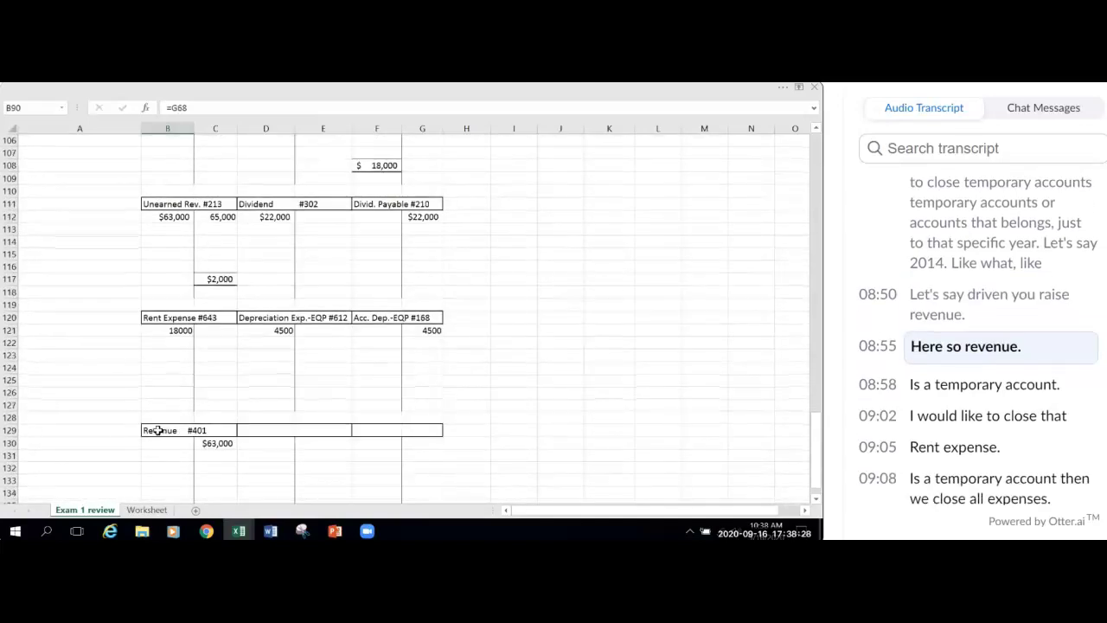
pyautogui.click(198, 431)
pyautogui.moveTo(198, 431); pyautogui.dragTo(210, 432)
pyautogui.click(759, 91)
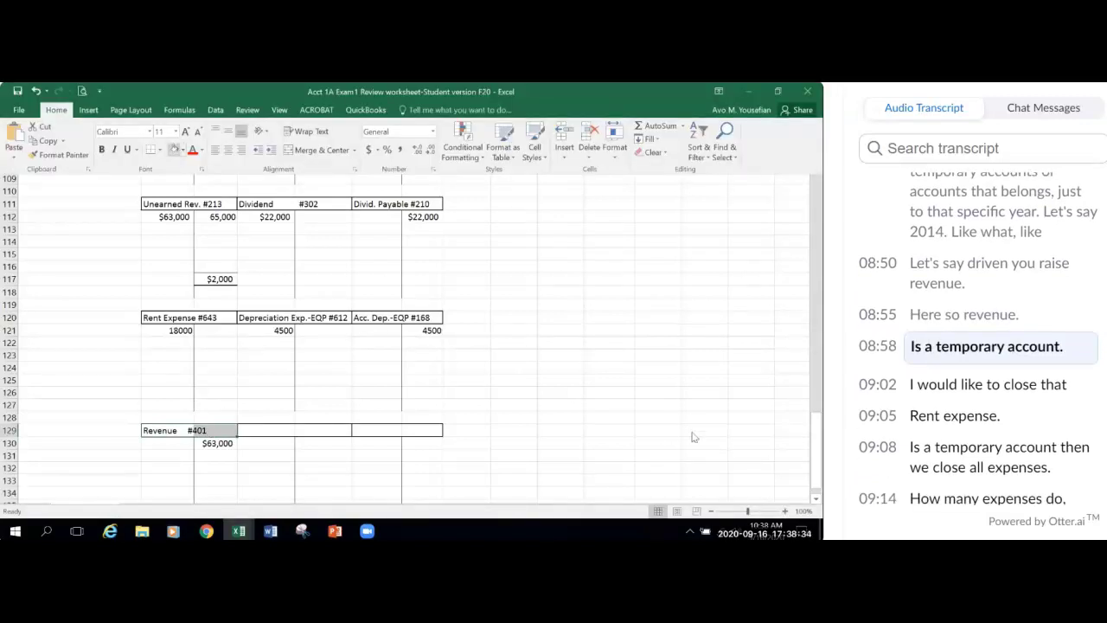
pyautogui.click(683, 437)
pyautogui.click(656, 442)
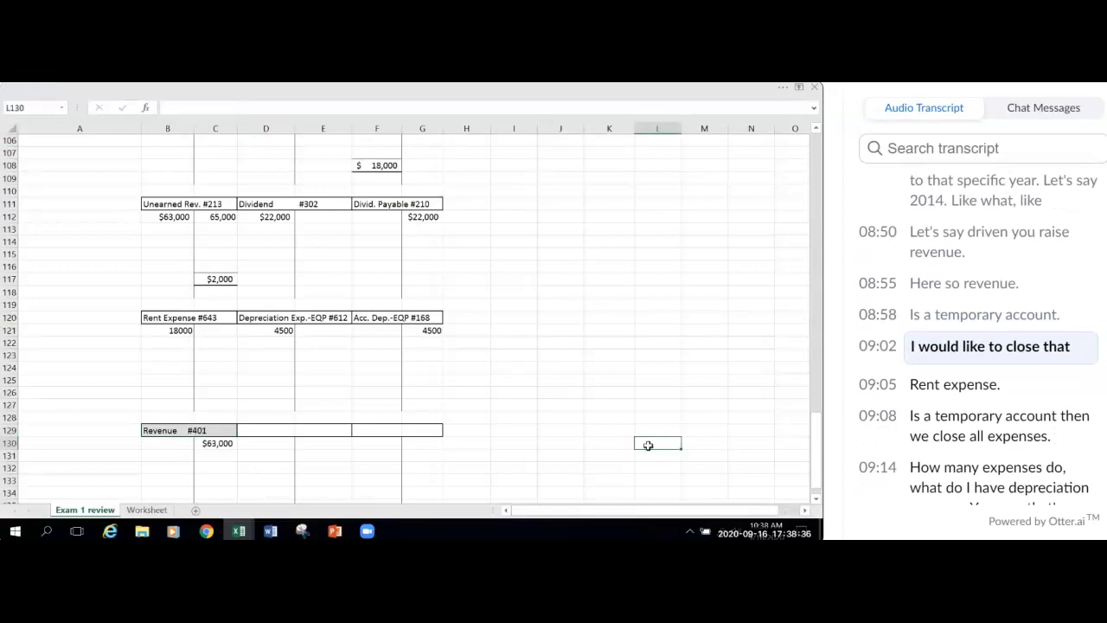
# Step: Shade the "Rent Expense #643" T-account heading in row 120 of the general ledger grey
pyautogui.click(166, 318)
pyautogui.moveTo(166, 318); pyautogui.dragTo(214, 317)
pyautogui.click(781, 92)
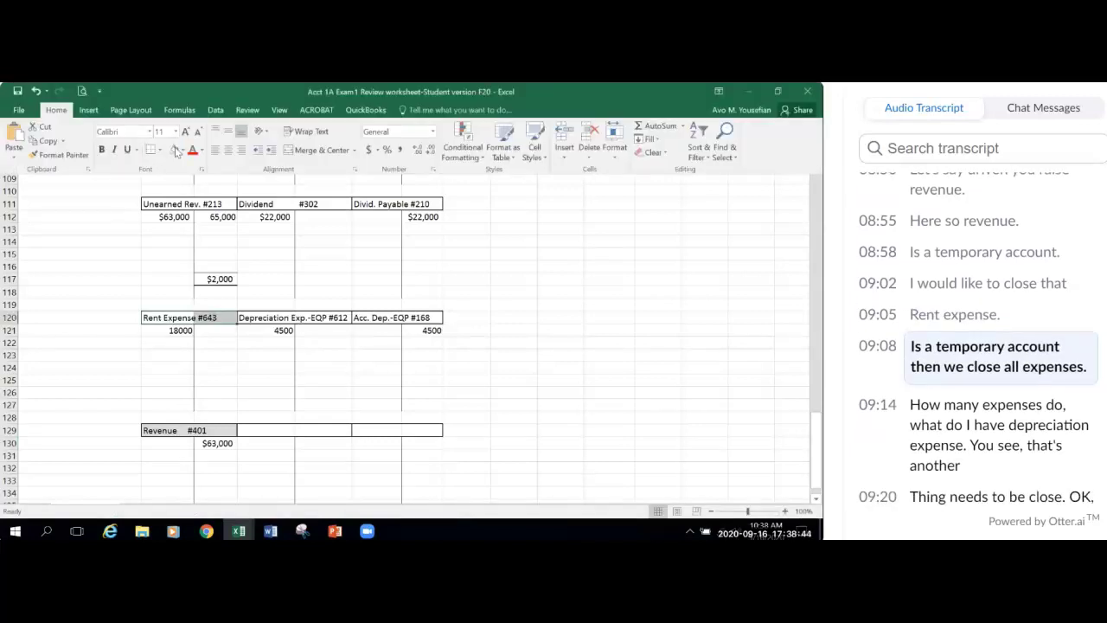
pyautogui.click(560, 324)
# Step: Shade the "Depreciation Exp.-EQP #612" T-account heading in row 120 grey
pyautogui.scroll(2, 559, 323)
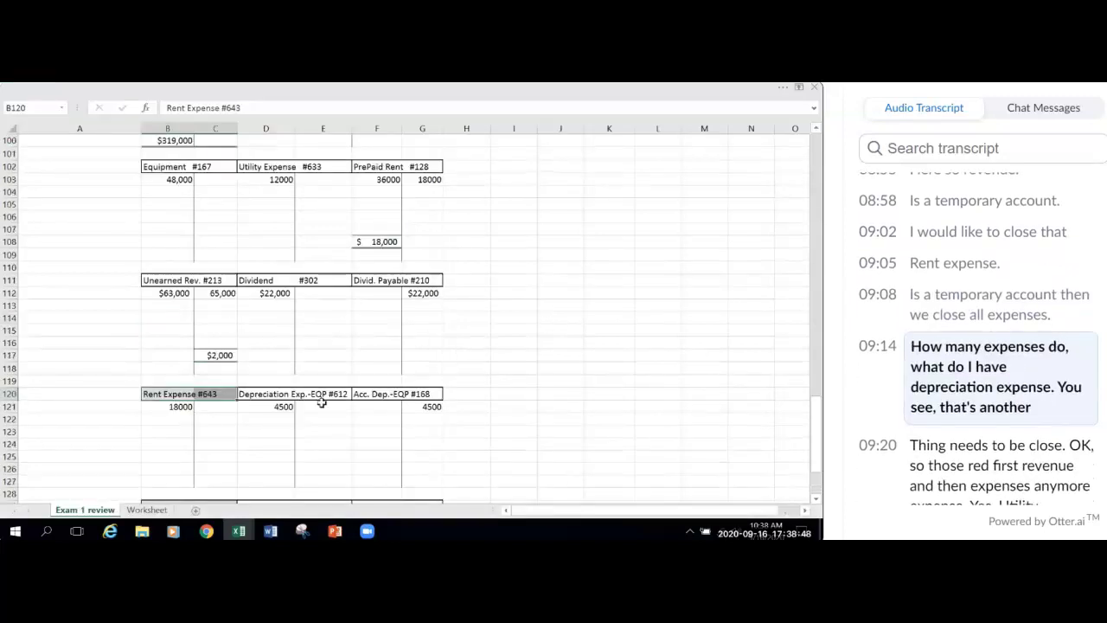
pyautogui.click(252, 394)
pyautogui.moveTo(313, 392); pyautogui.dragTo(323, 393)
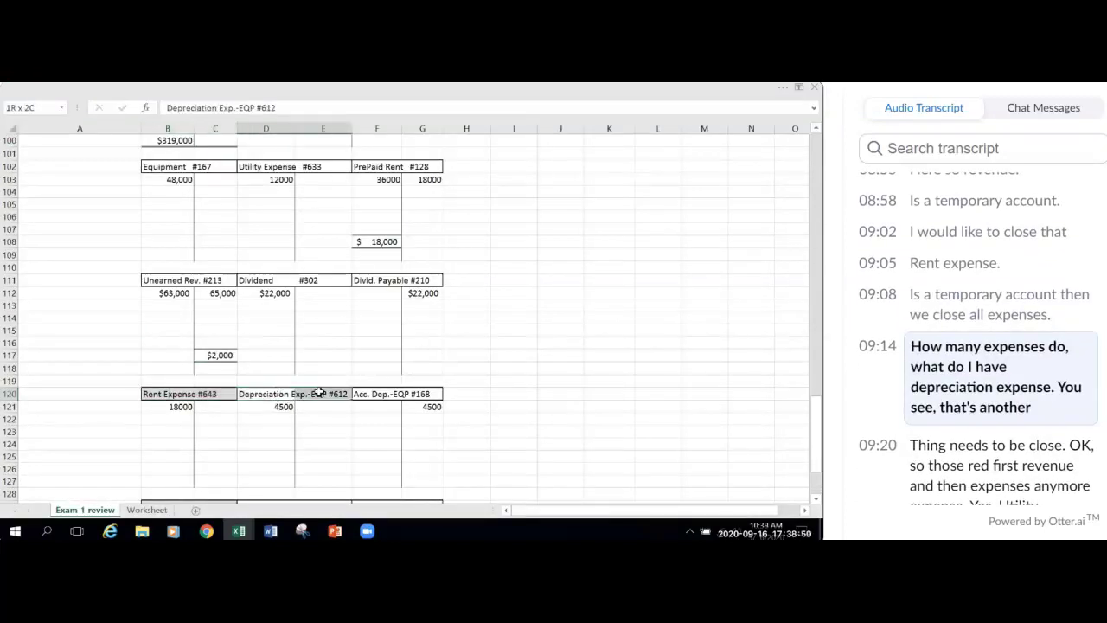
pyautogui.click(479, 88)
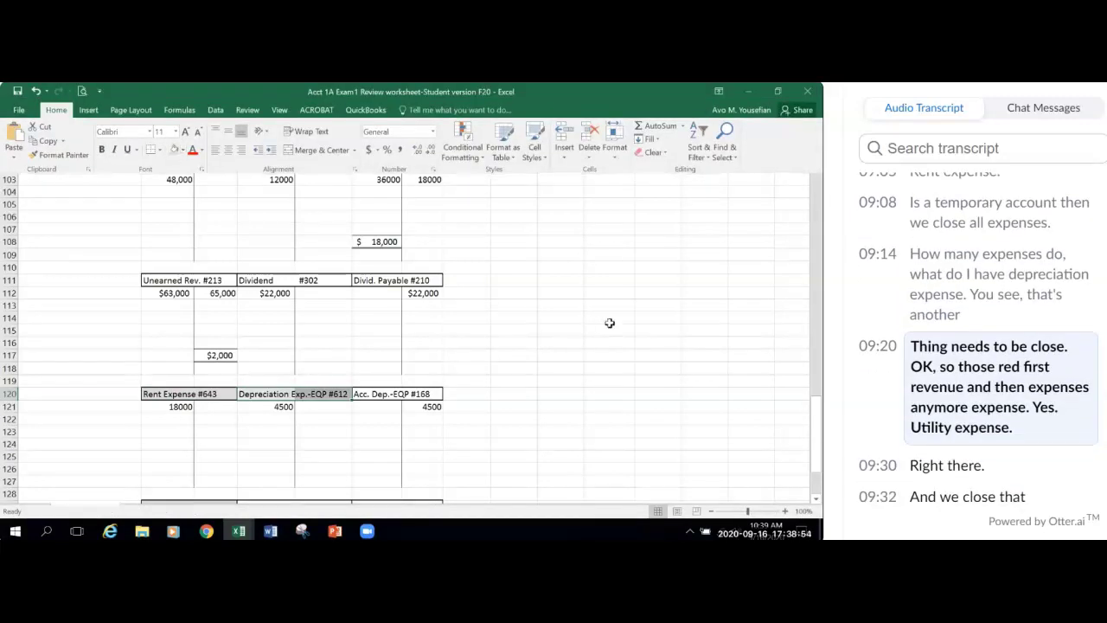
pyautogui.click(598, 401)
pyautogui.click(603, 391)
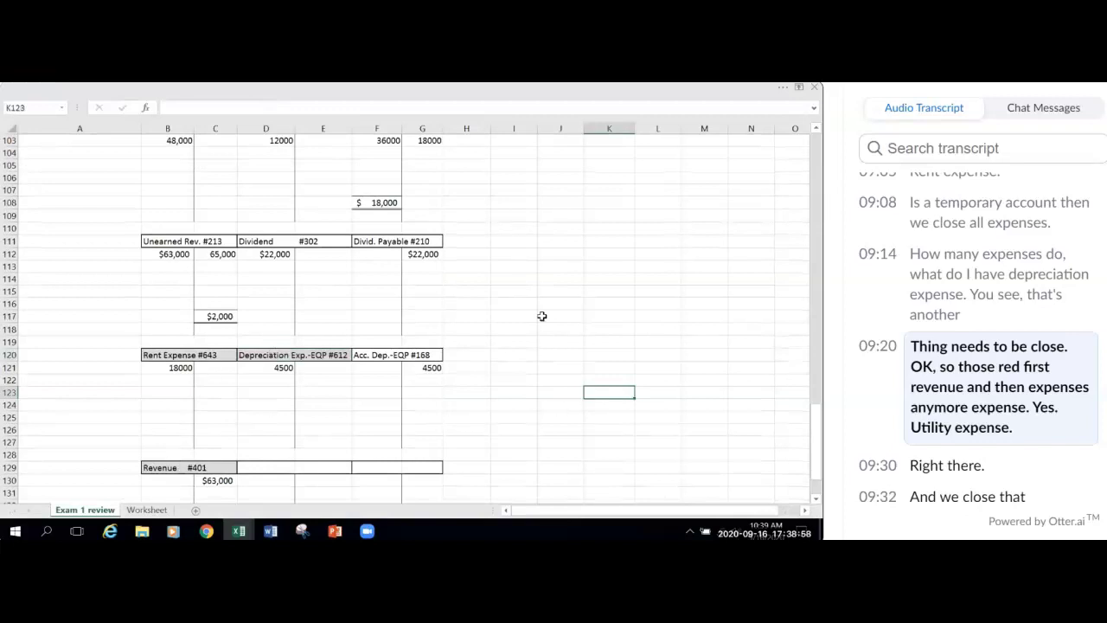
# Step: Shade the "Utility Expense #633" T-account heading in row 102 grey
pyautogui.scroll(2, 542, 315)
pyautogui.moveTo(262, 203); pyautogui.dragTo(307, 203)
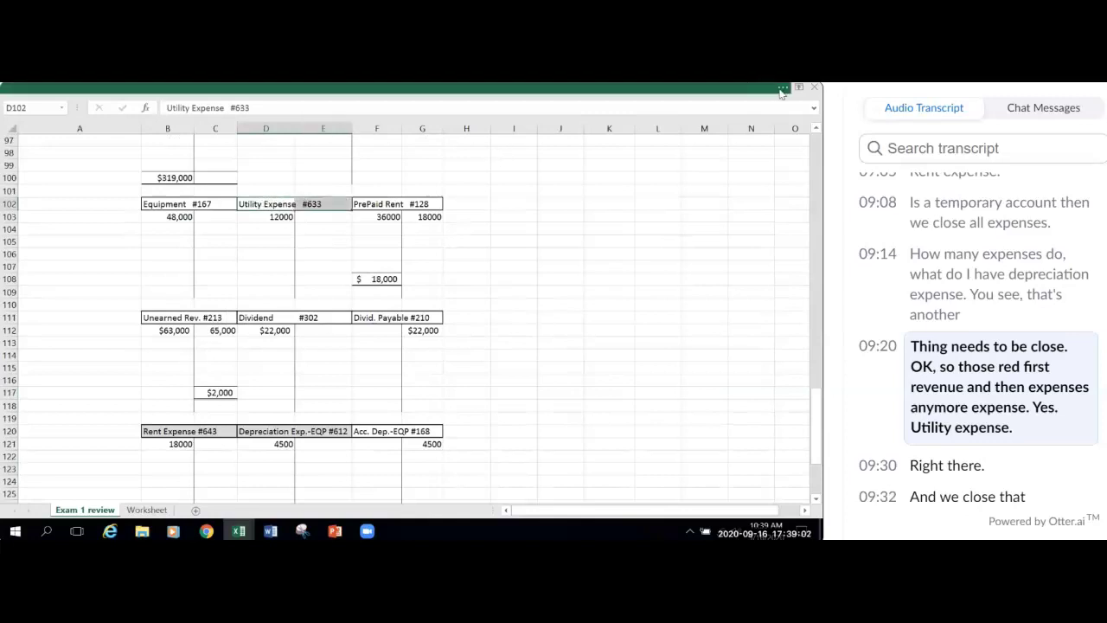
pyautogui.click(781, 88)
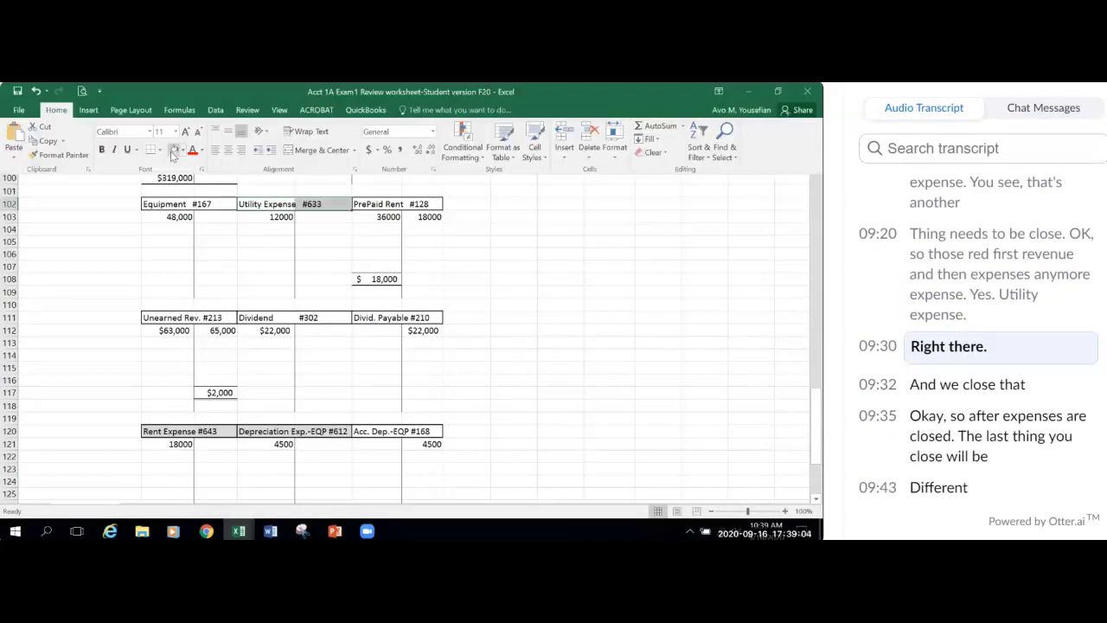
pyautogui.click(604, 344)
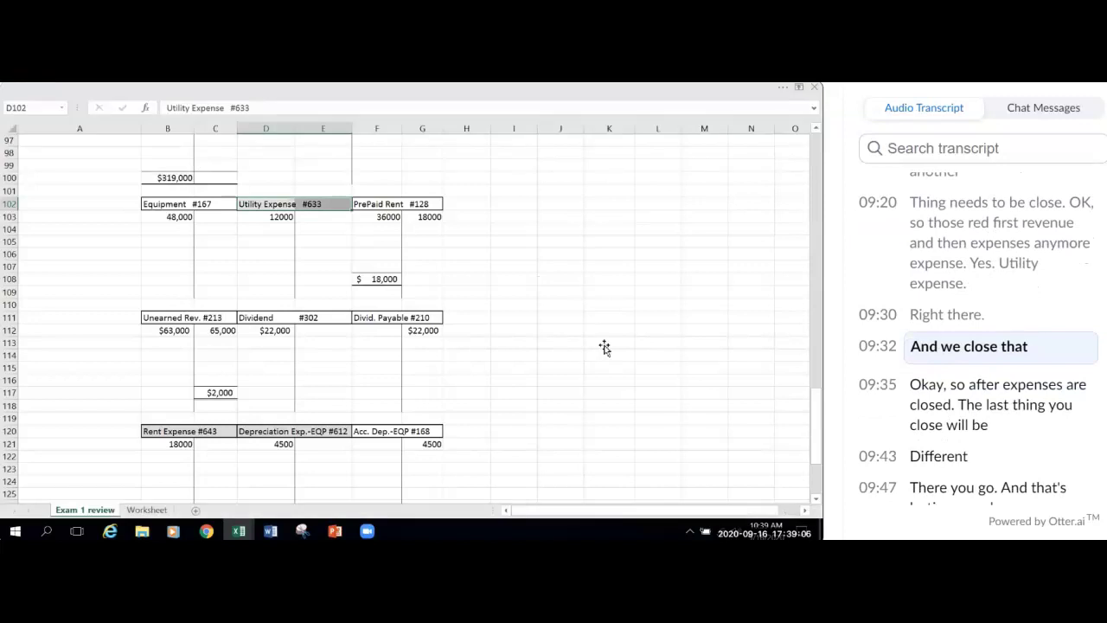
pyautogui.click(604, 346)
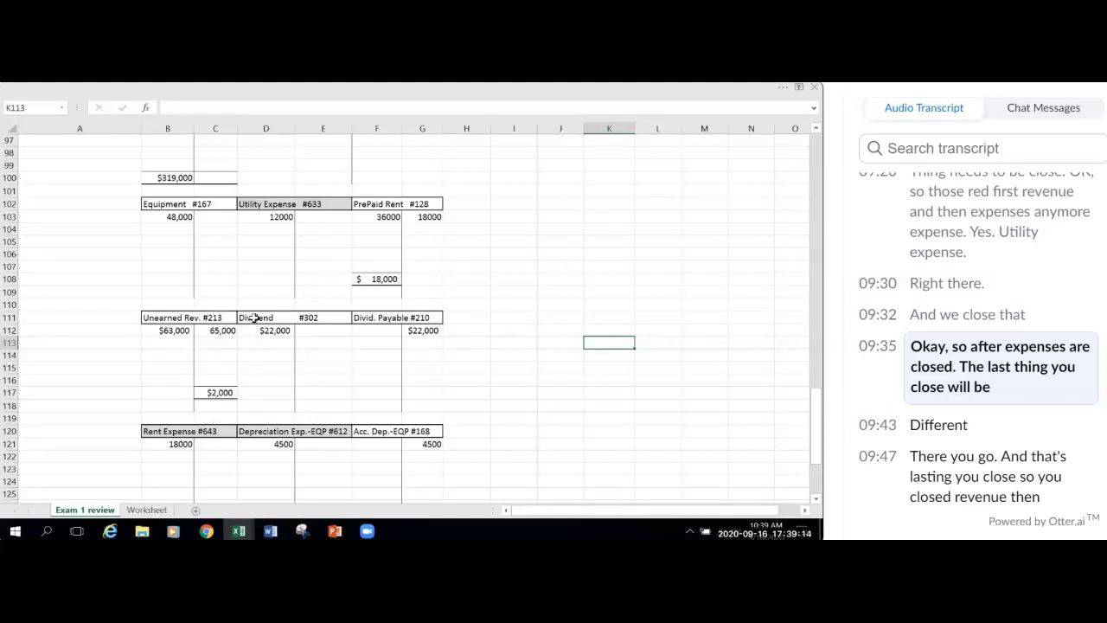
# Step: Shade the "Dividend #302" T-account heading in row 111 grey
pyautogui.click(287, 317)
pyautogui.moveTo(287, 317); pyautogui.dragTo(309, 318)
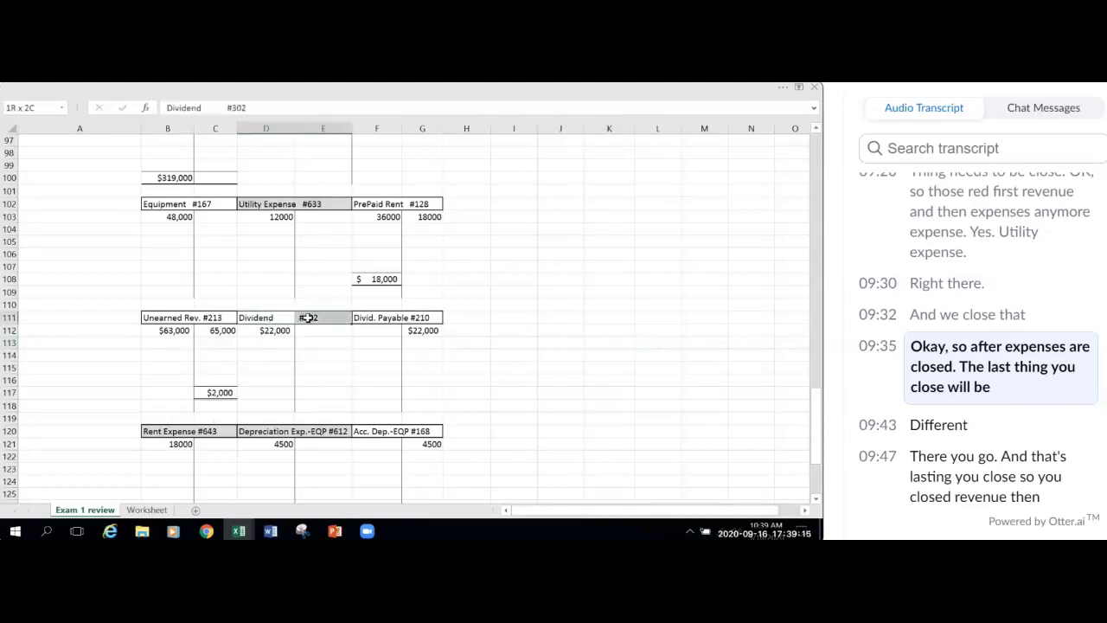
pyautogui.click(782, 87)
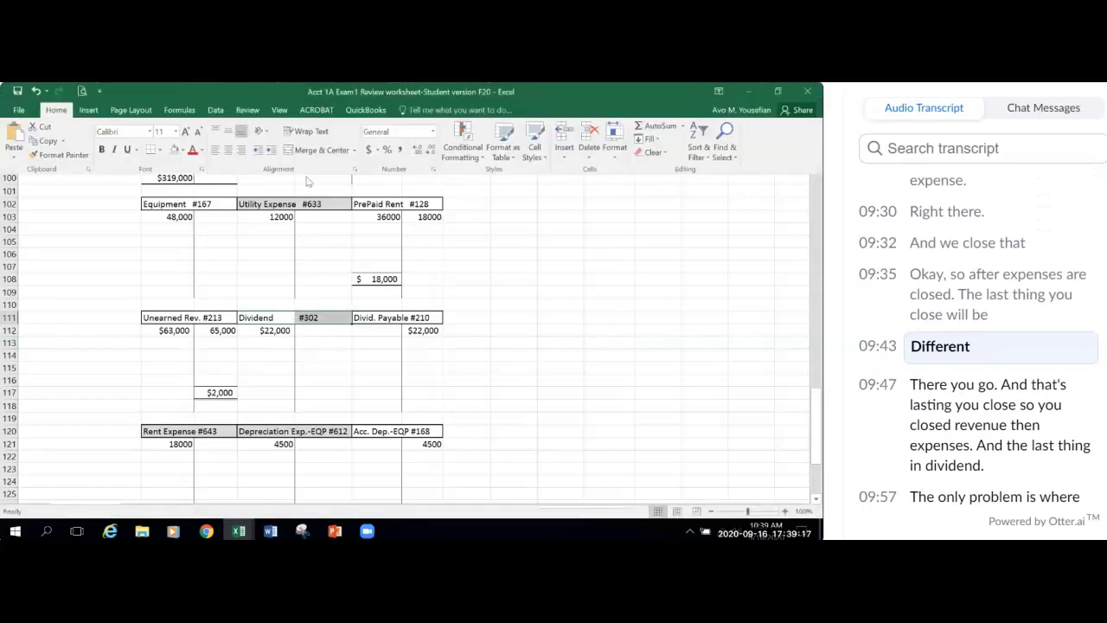
pyautogui.click(176, 148)
pyautogui.click(572, 317)
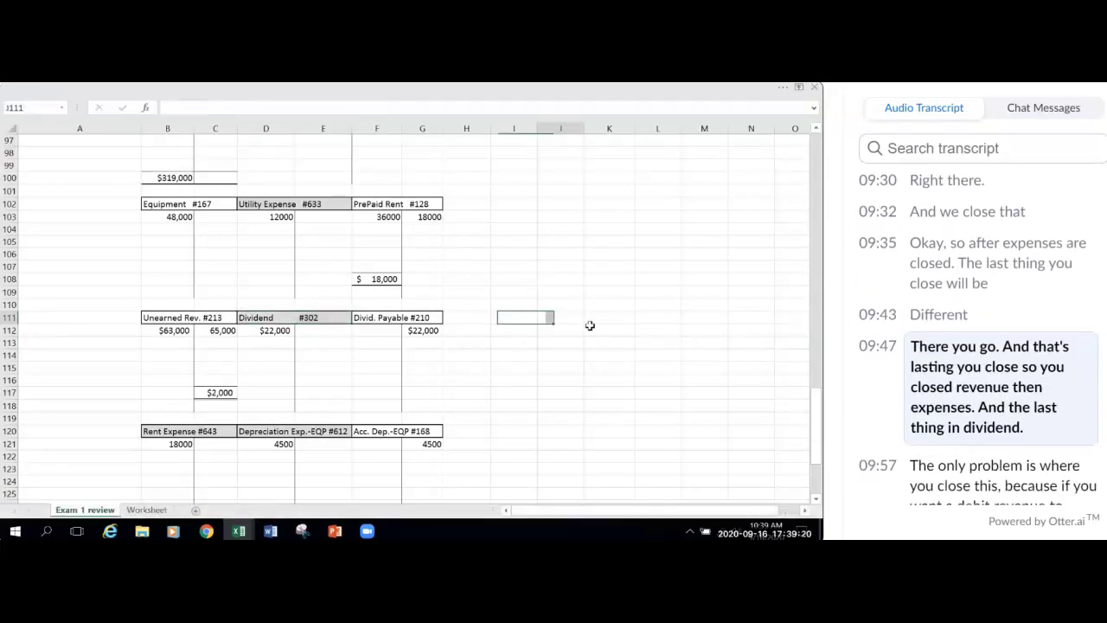
# Step: Title the blank T-account beside Revenue in row 129 "Income Summary #710"
pyautogui.scroll(-2, 654, 391)
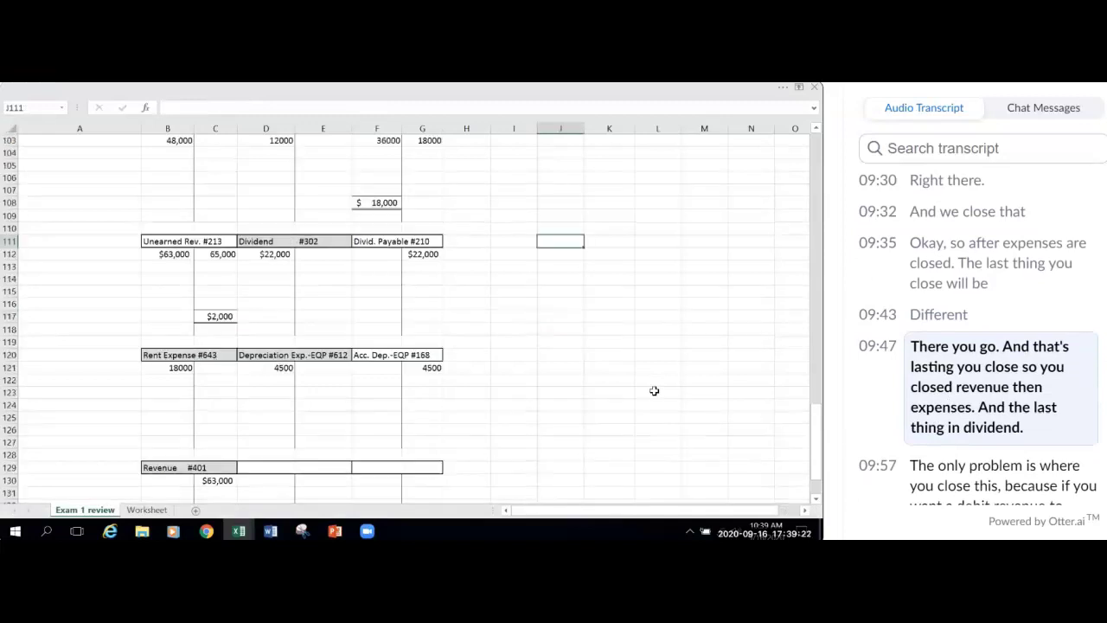
pyautogui.scroll(-2, 654, 391)
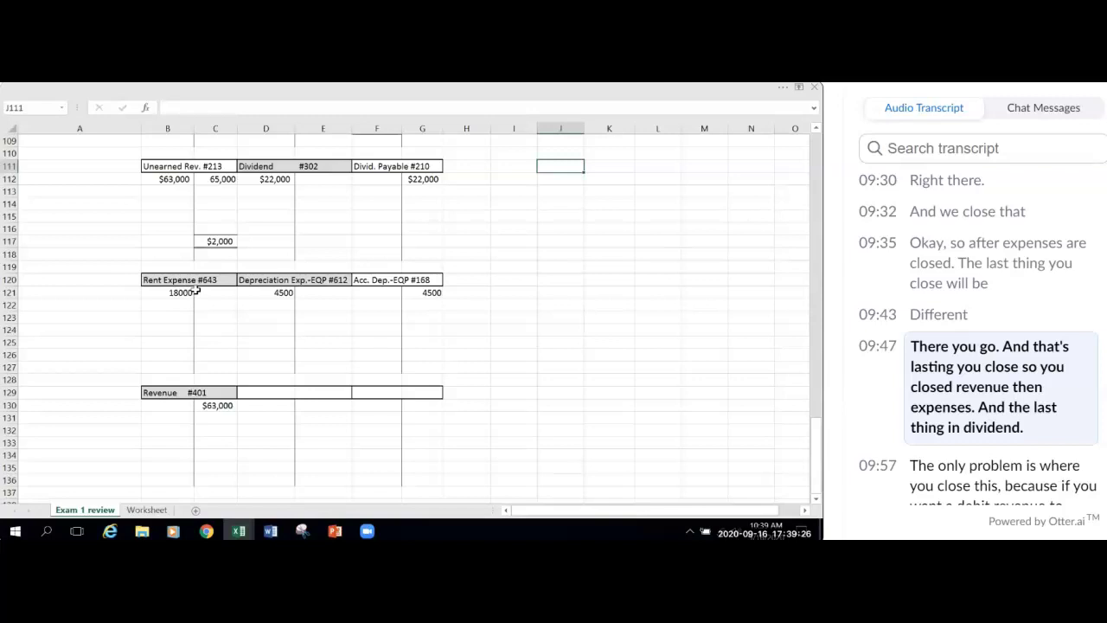
pyautogui.scroll(2, 250, 259)
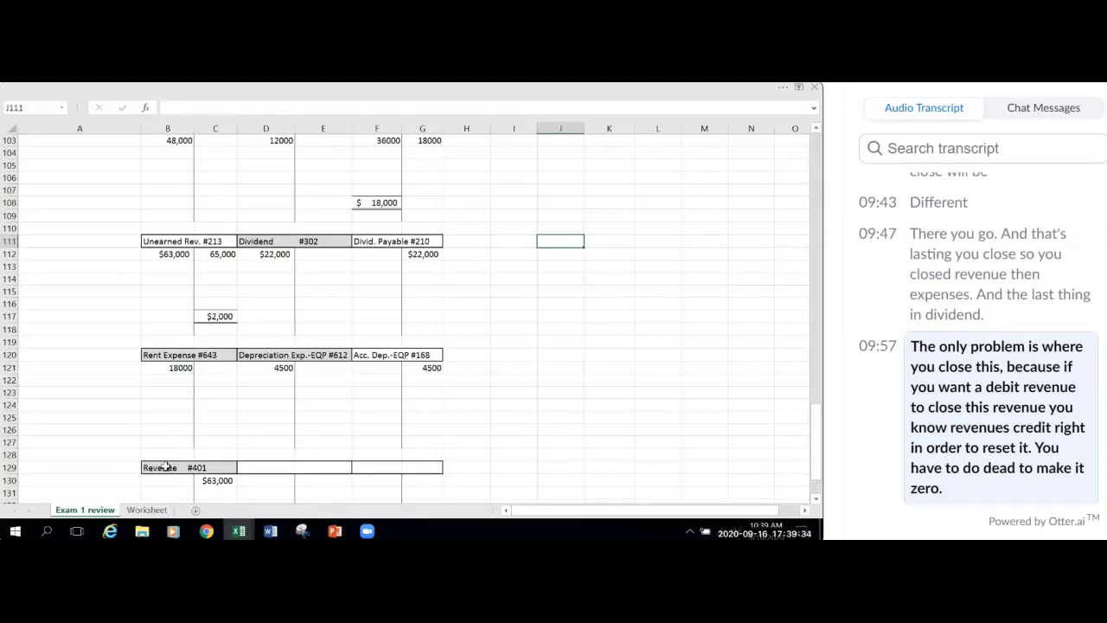
pyautogui.scroll(-1, 168, 463)
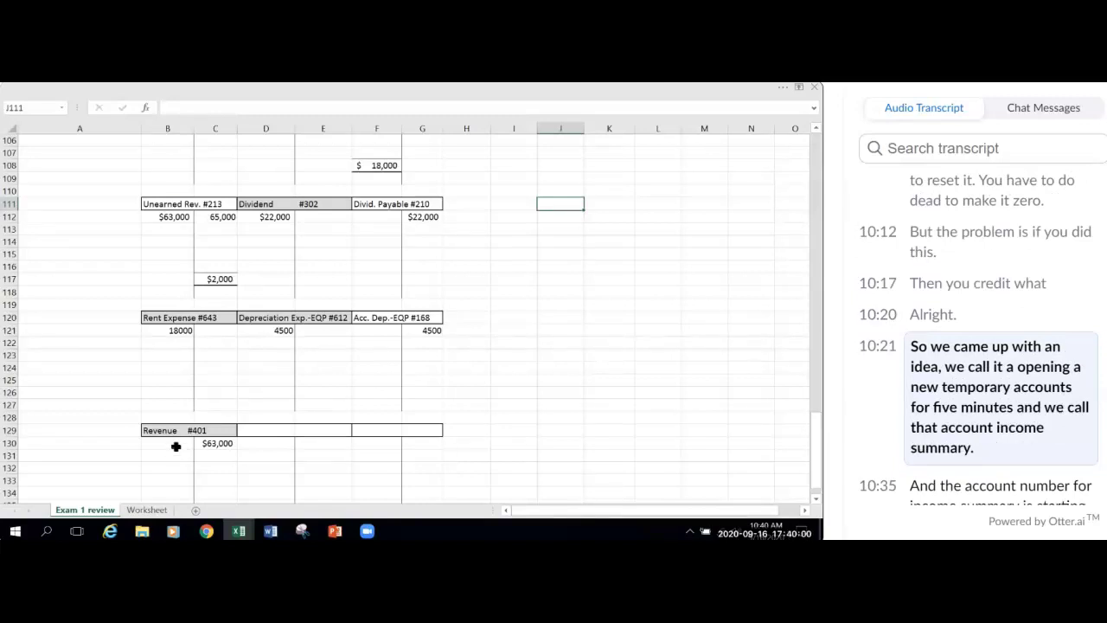
pyautogui.click(263, 430)
pyautogui.write('Income Summary')
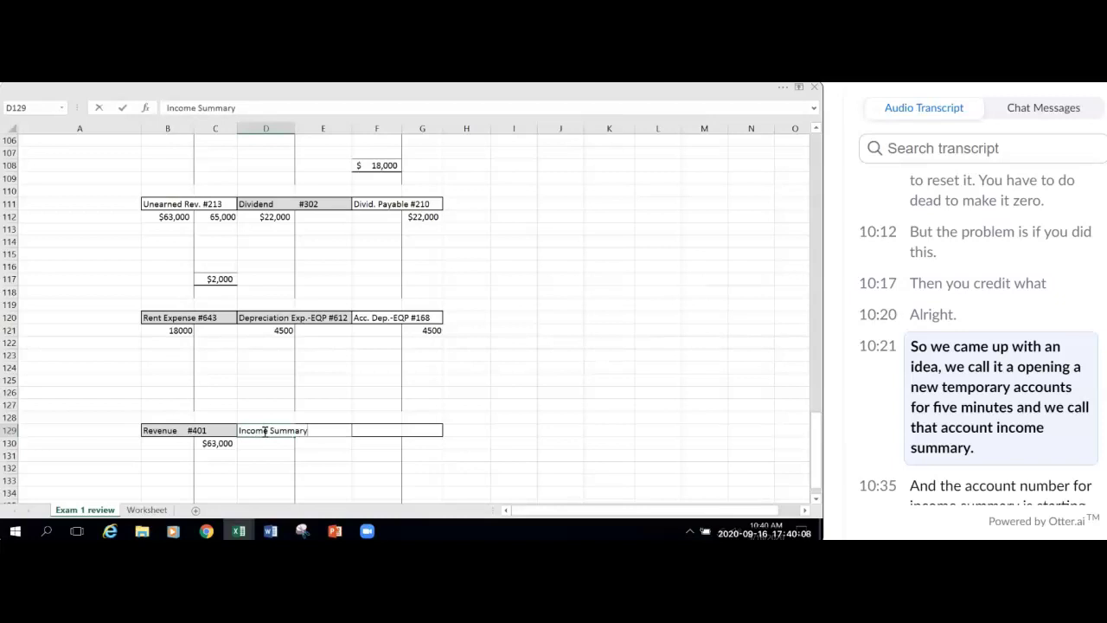
pyautogui.write(' #')
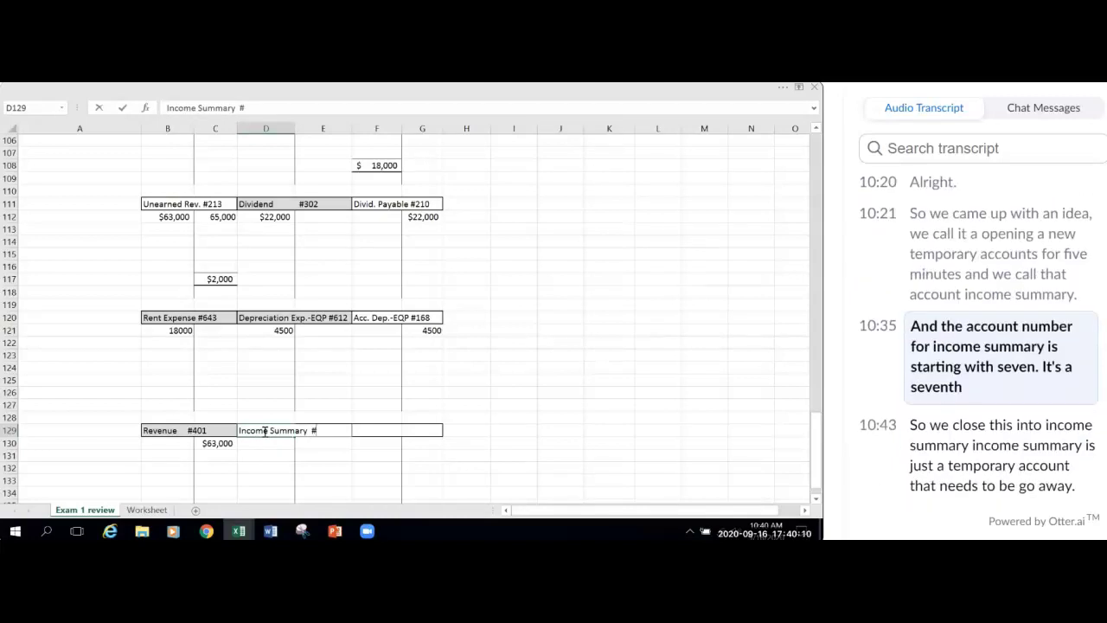
pyautogui.write('710')
pyautogui.click(583, 451)
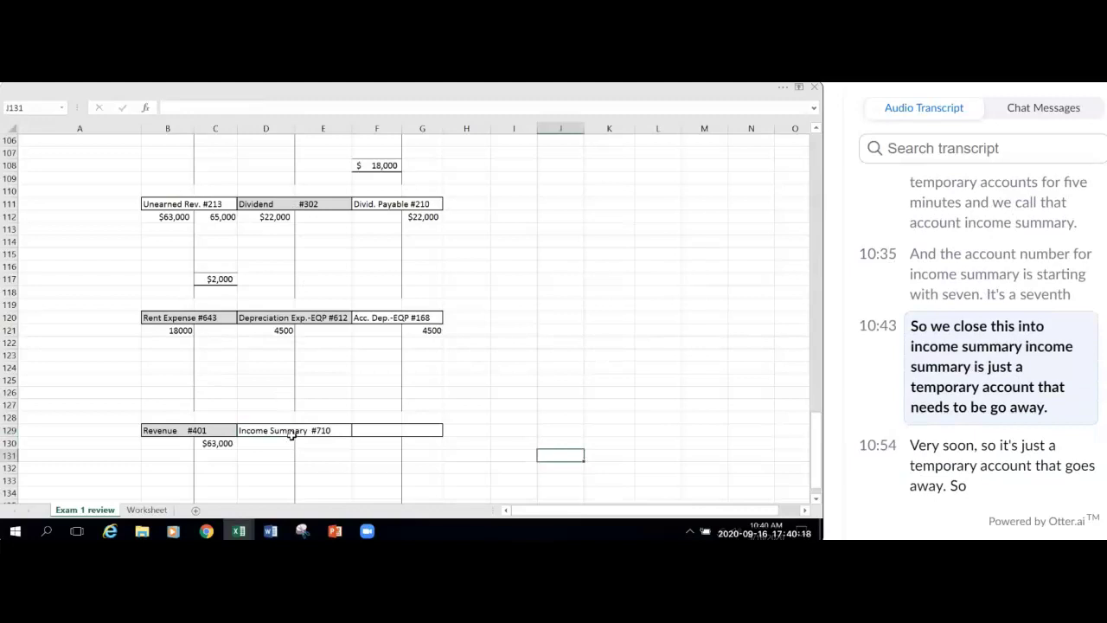
# Step: Shade the "Income Summary #710" T-account heading in D129:E129 light orange
pyautogui.moveTo(251, 430); pyautogui.dragTo(311, 430)
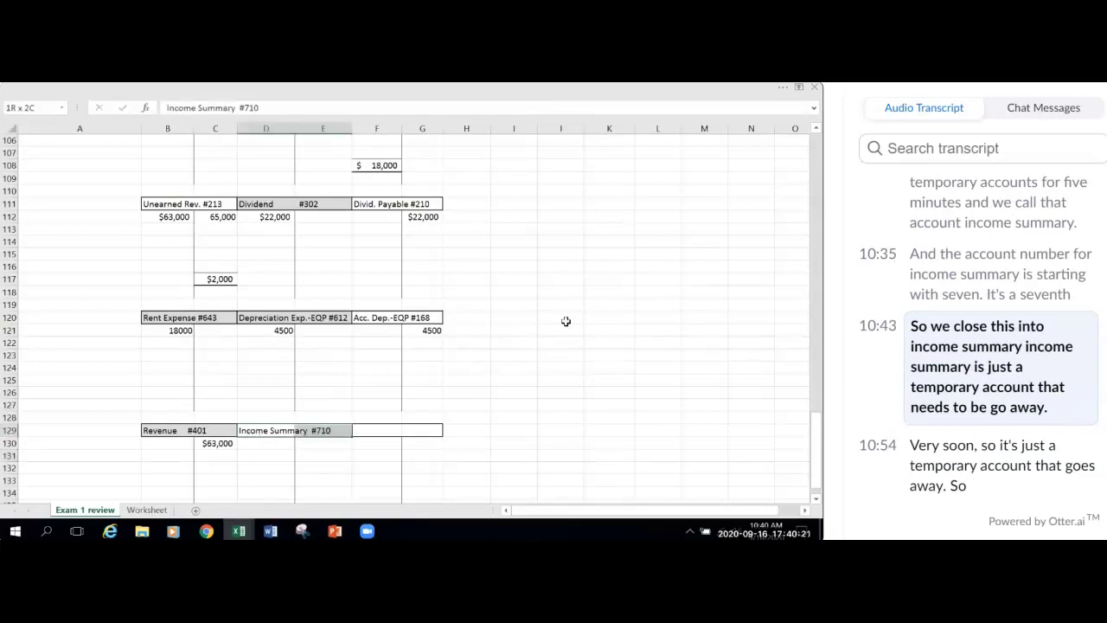
pyautogui.click(789, 93)
pyautogui.click(787, 90)
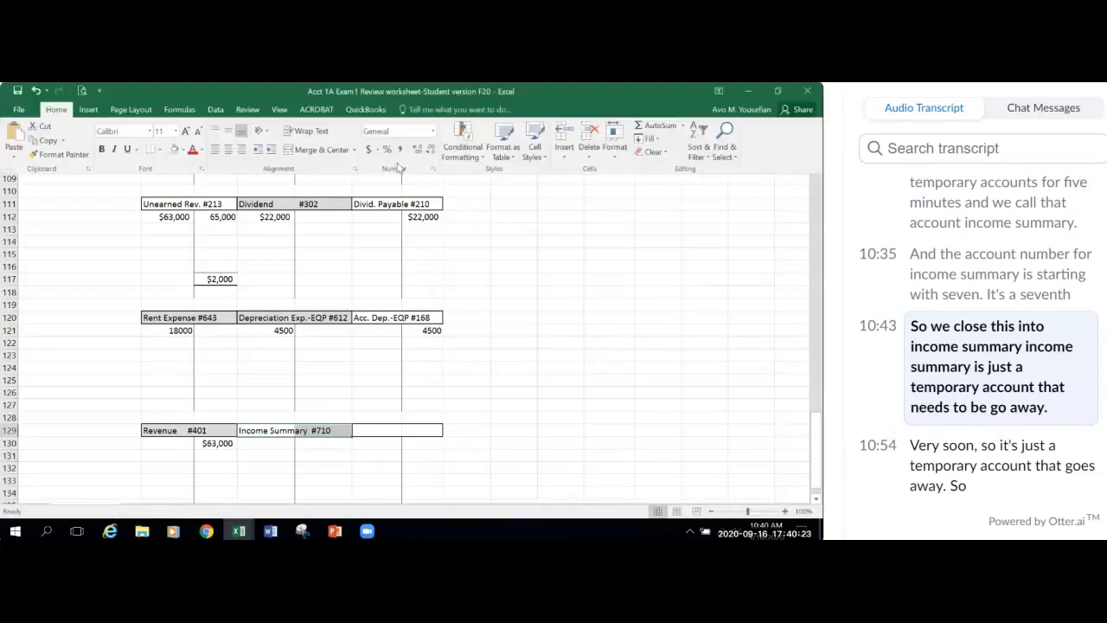
pyautogui.click(182, 152)
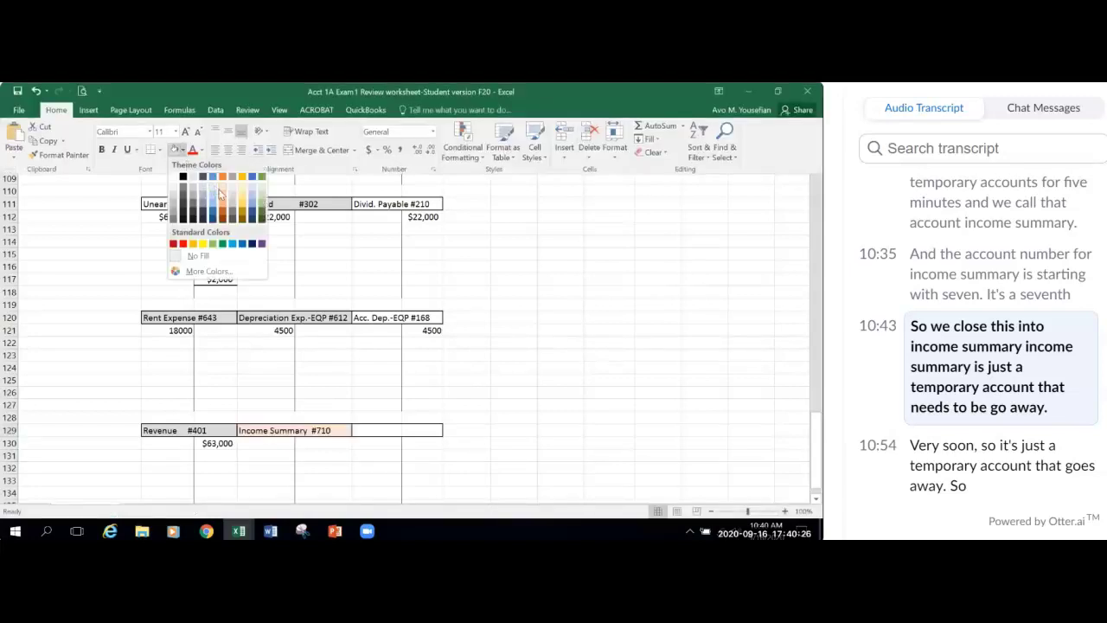
pyautogui.click(223, 193)
pyautogui.click(586, 378)
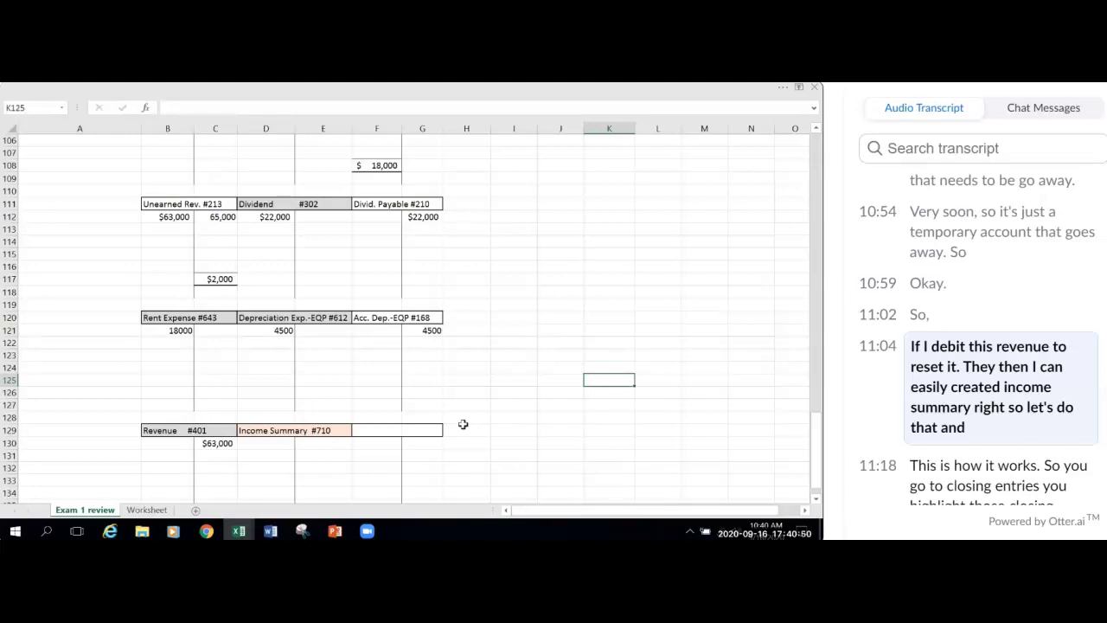
# Step: Shade the "Closing Entries" heading in A47 light orange
pyautogui.scroll(20, 533, 393)
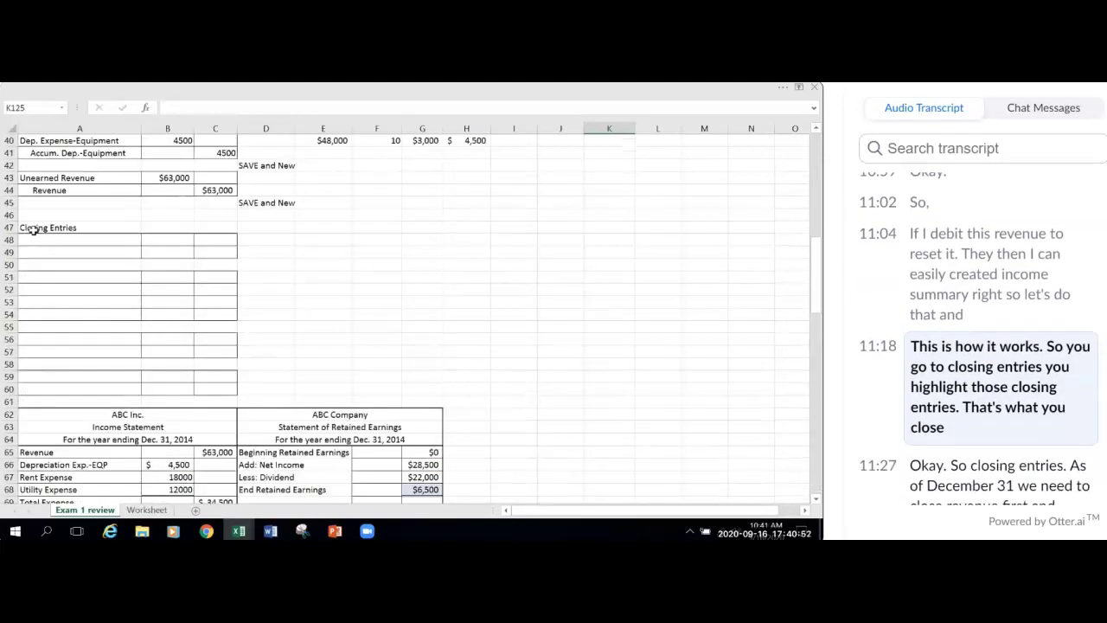
pyautogui.click(34, 227)
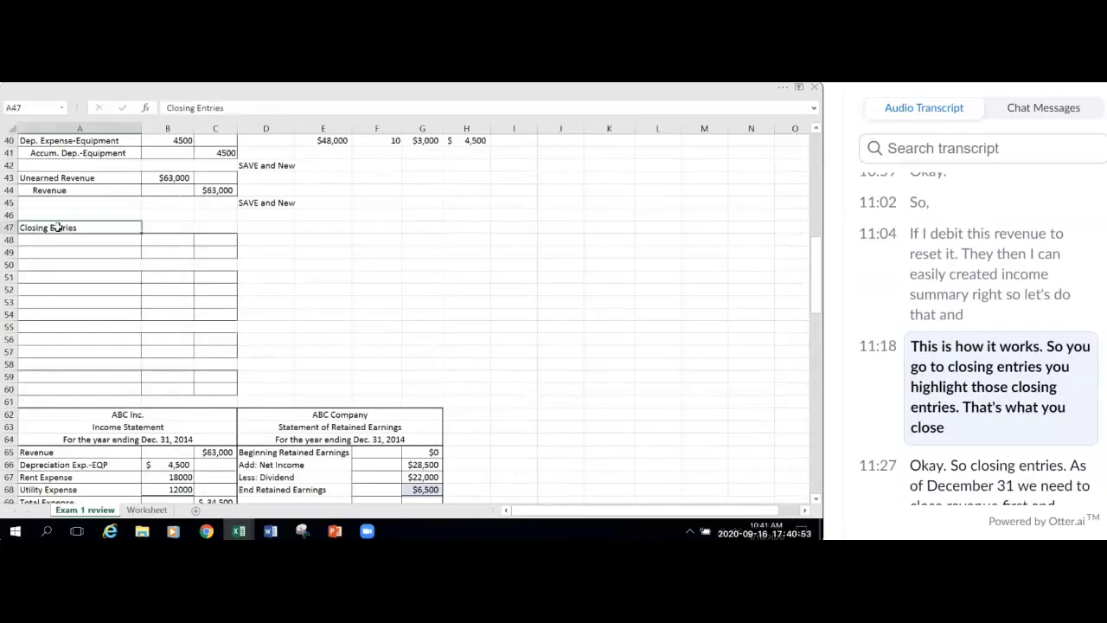
pyautogui.click(781, 89)
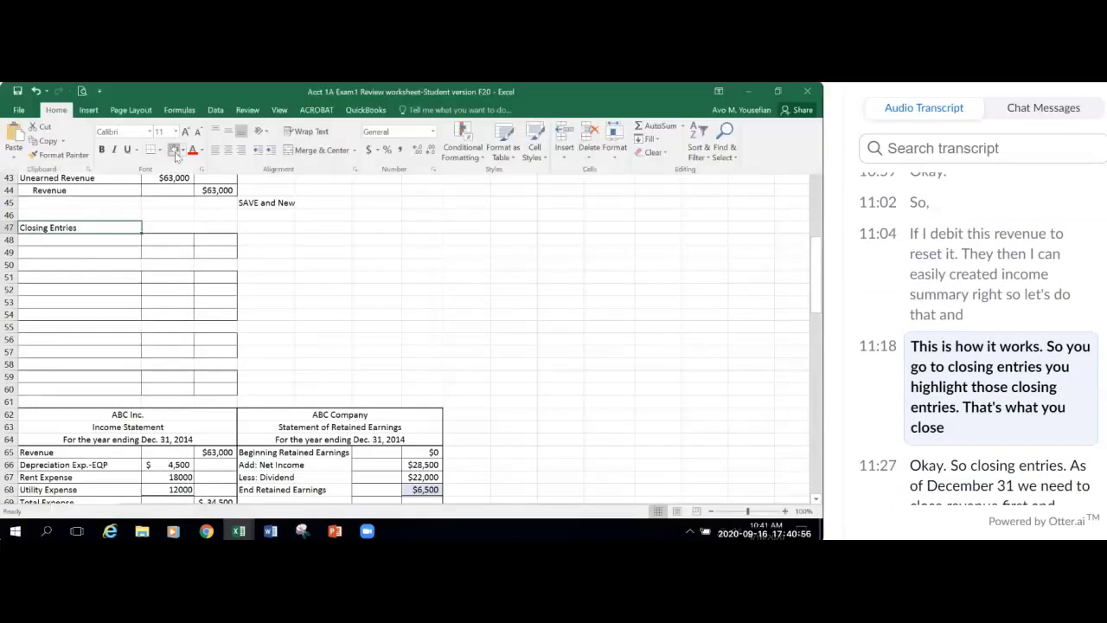
pyautogui.click(176, 152)
pyautogui.click(614, 403)
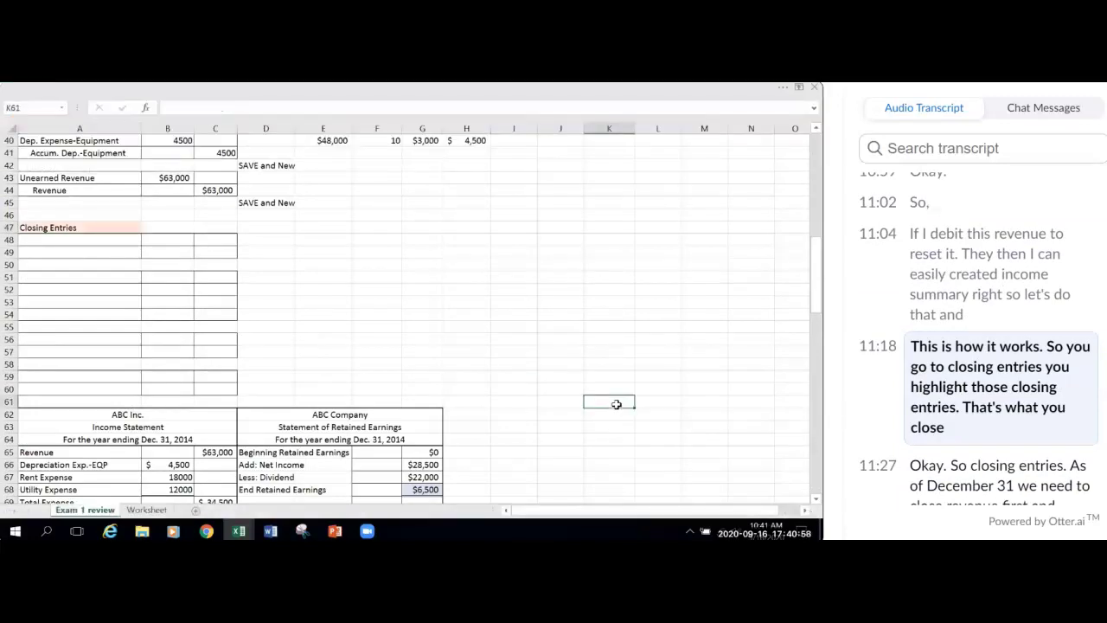
# Step: Start the first closing entry with "Revenue" in A48 and debit it in B48 with a reference to the Revenue T-account balance, =C130
pyautogui.click(90, 235)
pyautogui.write('Re')
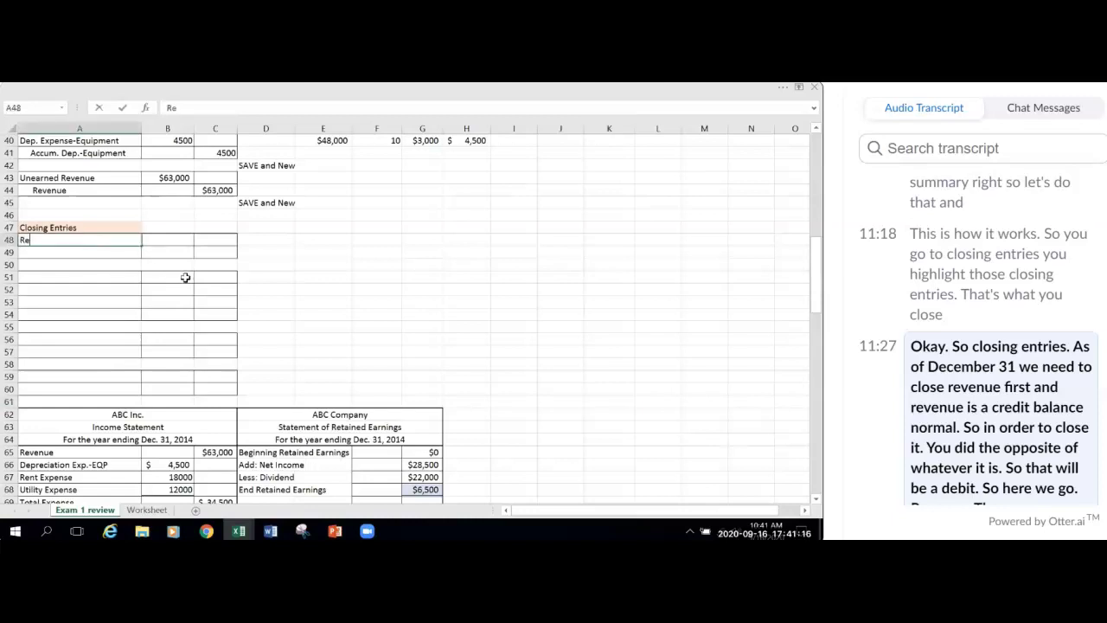
pyautogui.write('venue')
pyautogui.click(178, 239)
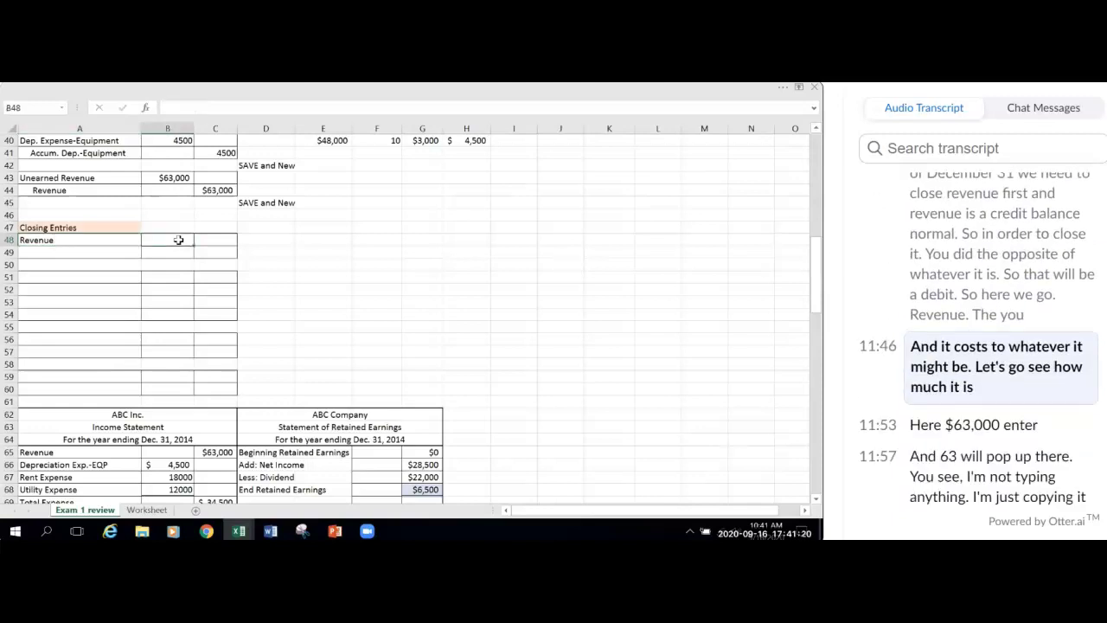
pyautogui.write('=')
pyautogui.scroll(-3, 473, 333)
pyautogui.scroll(-18, 472, 333)
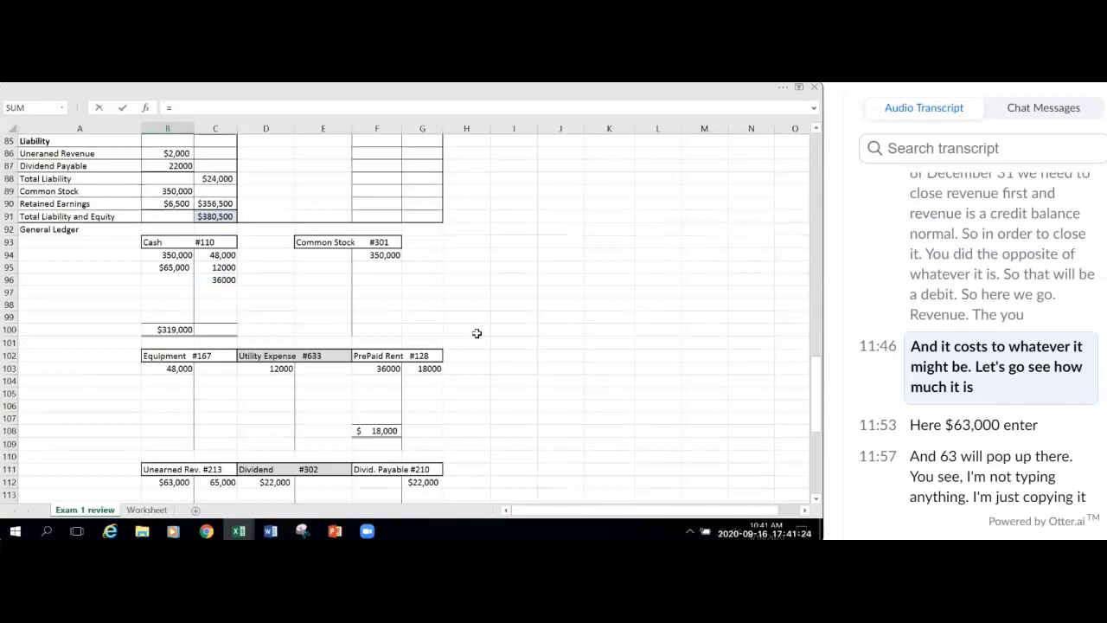
pyautogui.scroll(-2, 364, 336)
pyautogui.click(216, 405)
pyautogui.press('Return')
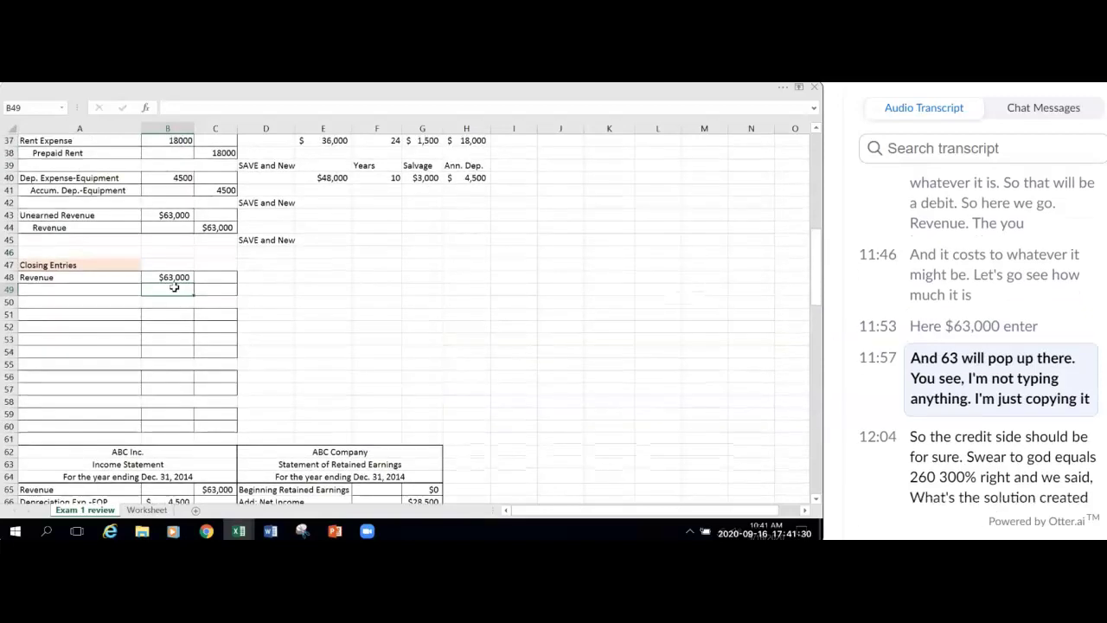
pyautogui.click(180, 278)
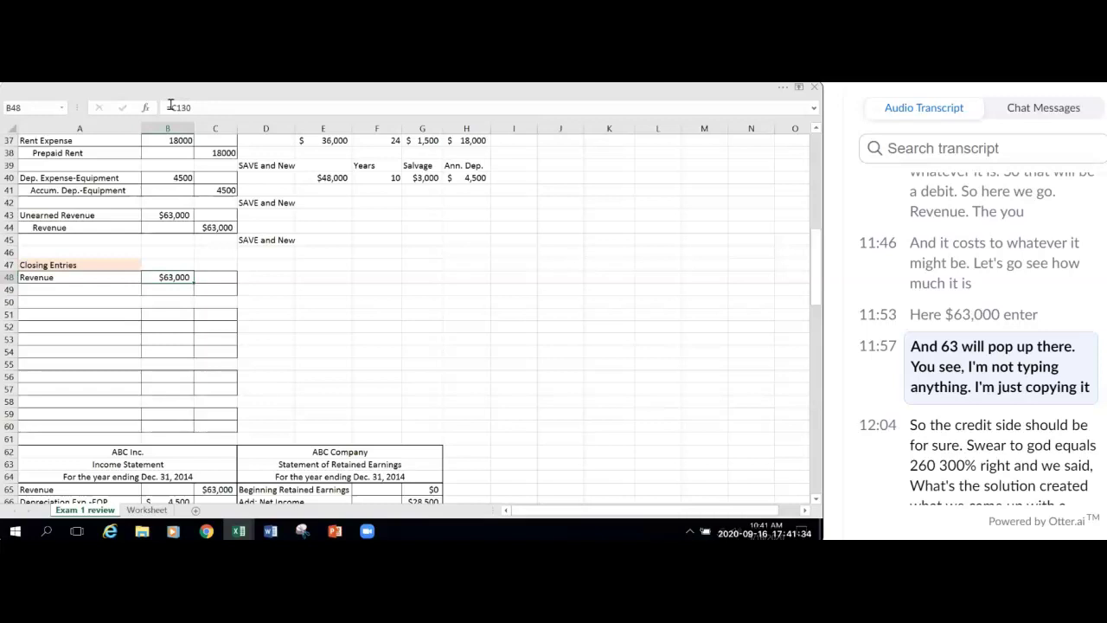
# Step: Credit the first closing entry in C49 with a reference to the Revenue debit, =B48
pyautogui.click(215, 287)
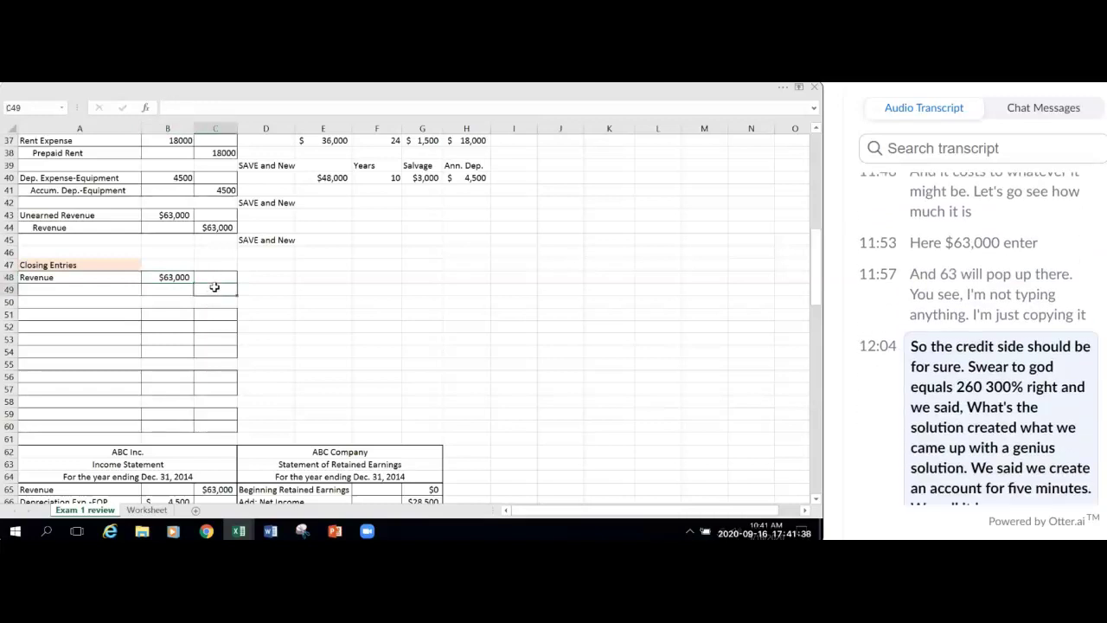
pyautogui.write('=')
pyautogui.click(166, 273)
pyautogui.press('Return')
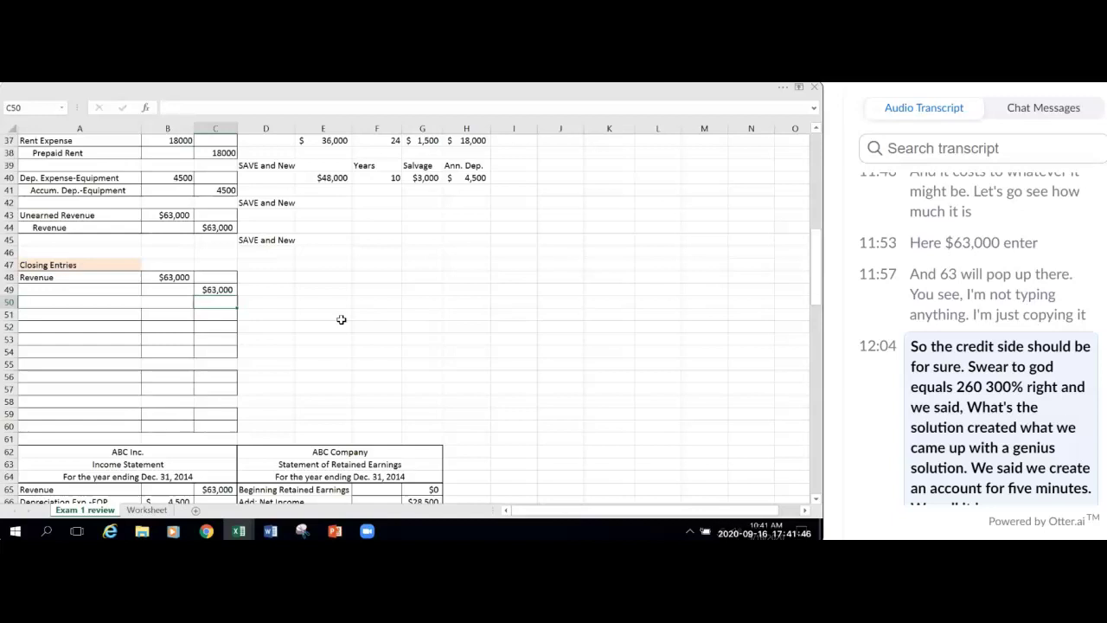
# Step: Name the credited account in A49 "Income Summary" and note "Save" in D50 beneath the entry
pyautogui.click(65, 290)
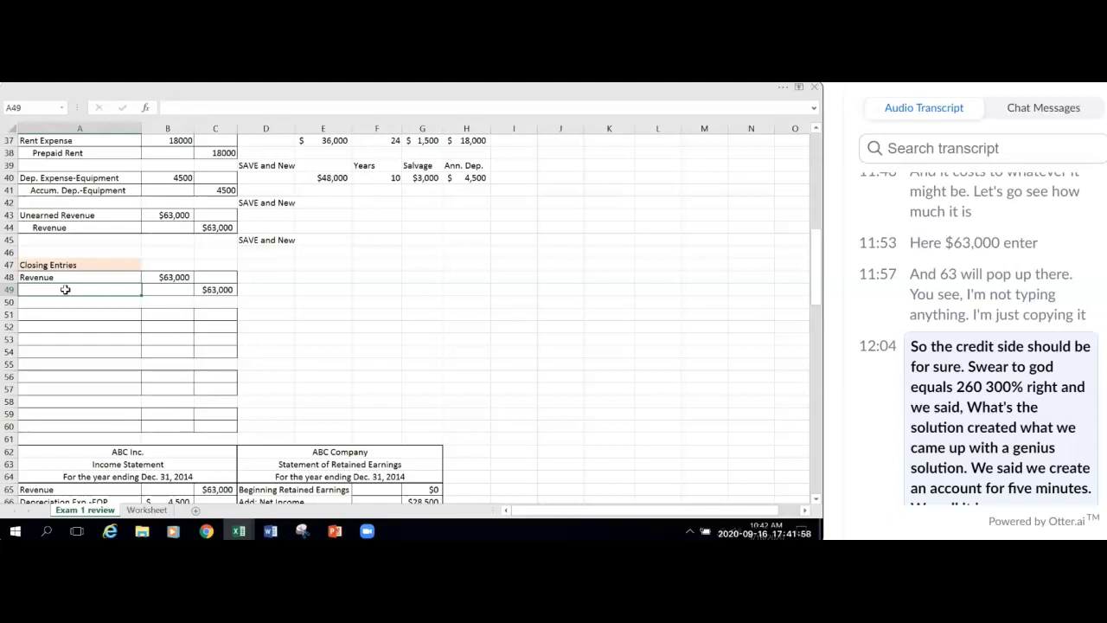
pyautogui.doubleClick(65, 289)
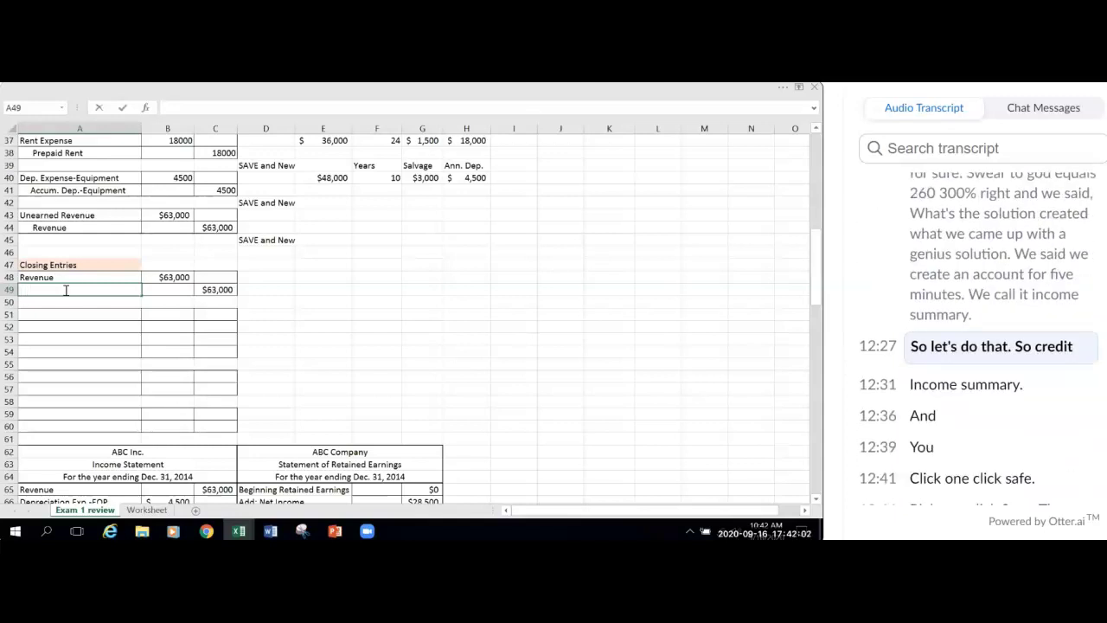
pyautogui.write('Inco')
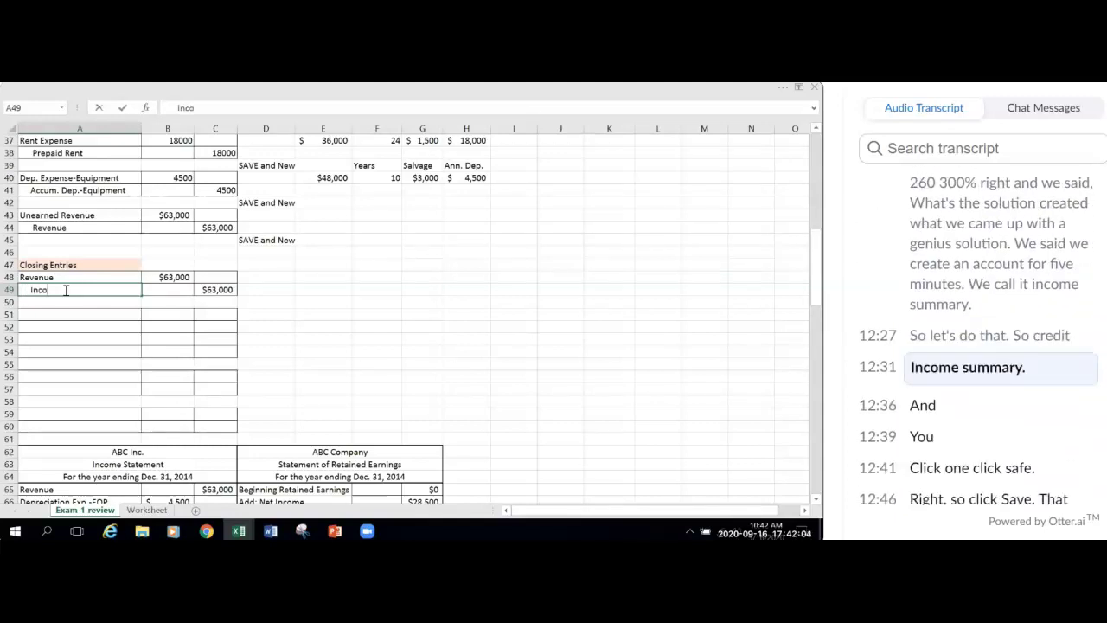
pyautogui.write('me Summary')
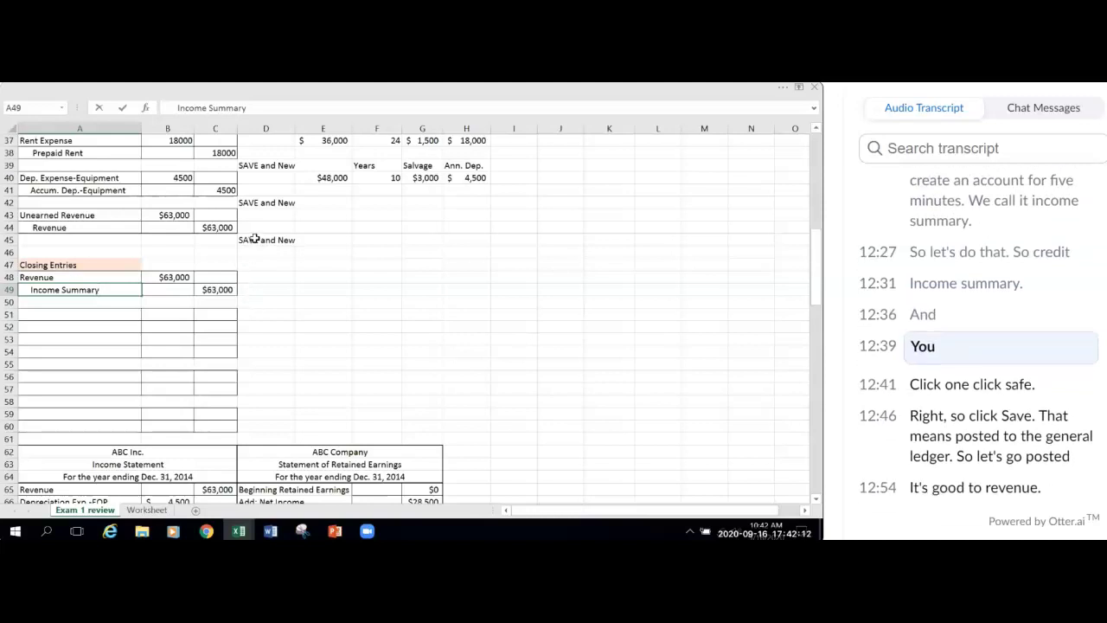
pyautogui.click(249, 299)
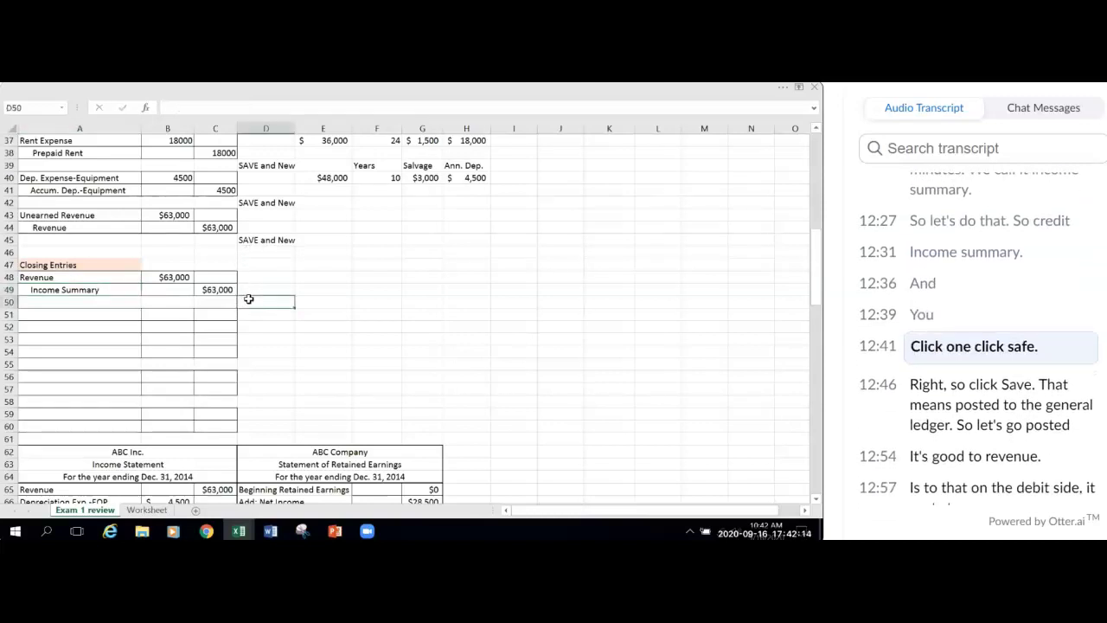
pyautogui.write('Save')
pyautogui.click(394, 314)
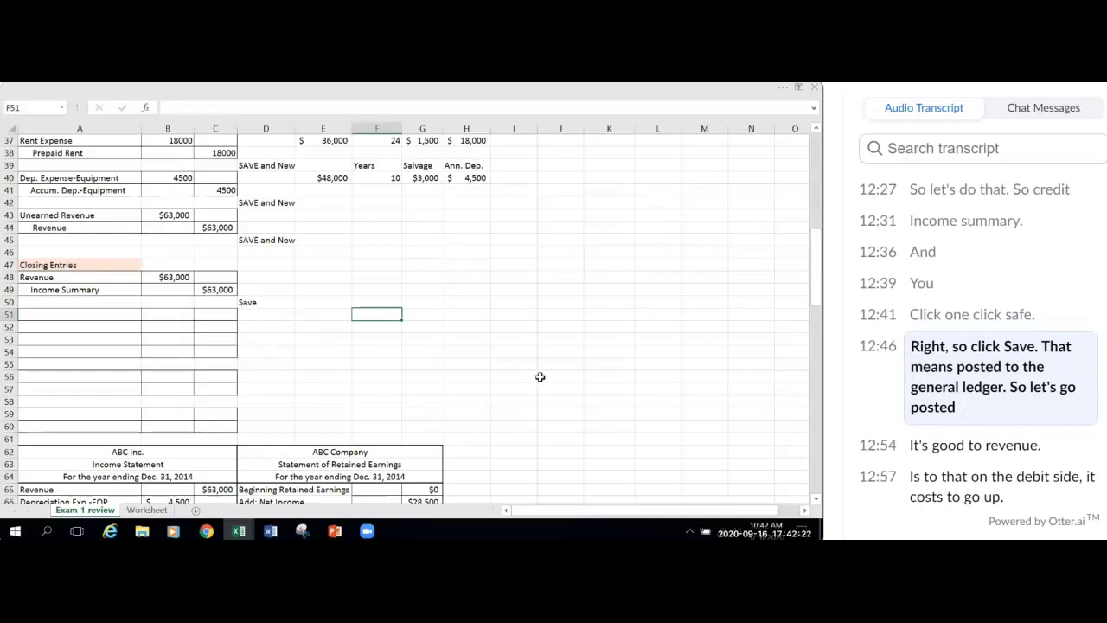
# Step: Post the closing debit to the Revenue T-account in B130 with a reference to the journal entry, =B48
pyautogui.scroll(-10, 540, 377)
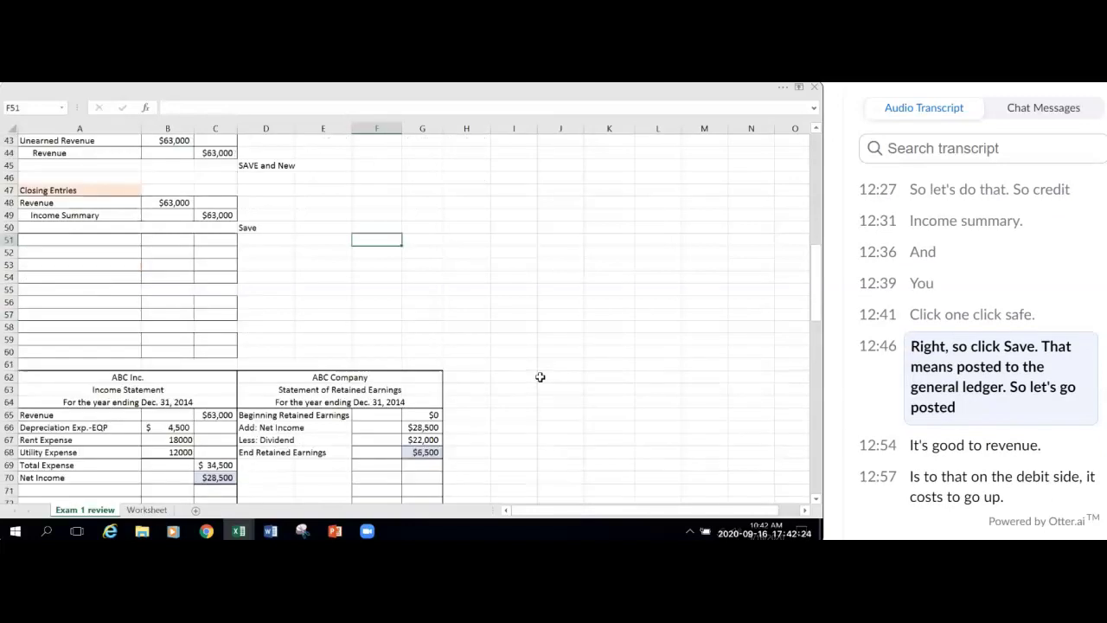
pyautogui.scroll(-10, 540, 379)
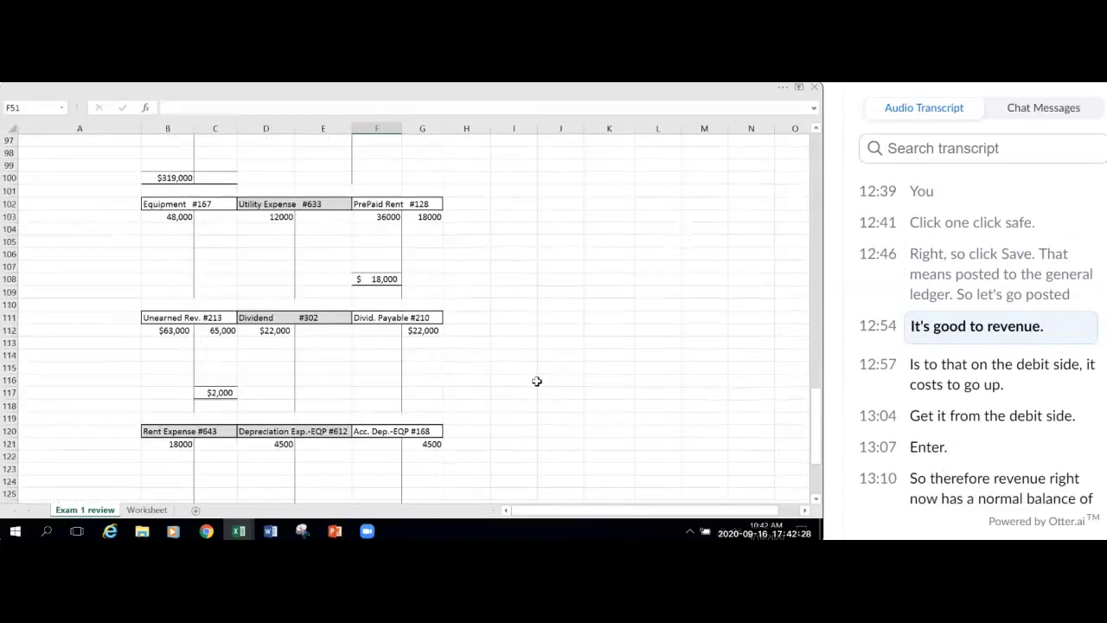
pyautogui.scroll(-3, 538, 378)
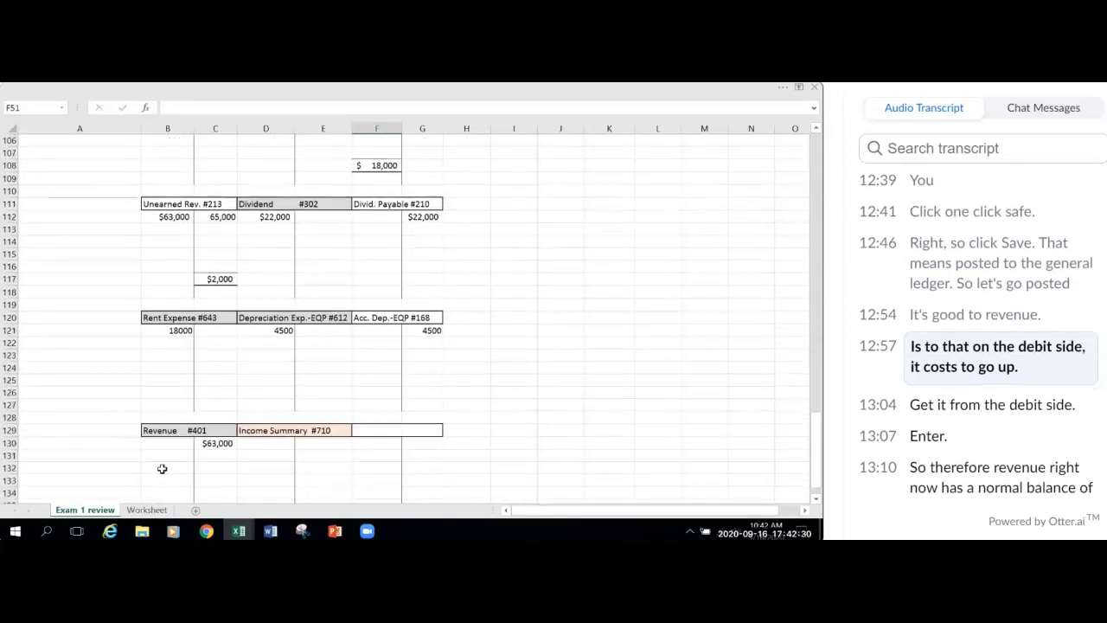
pyautogui.click(173, 441)
pyautogui.write('=')
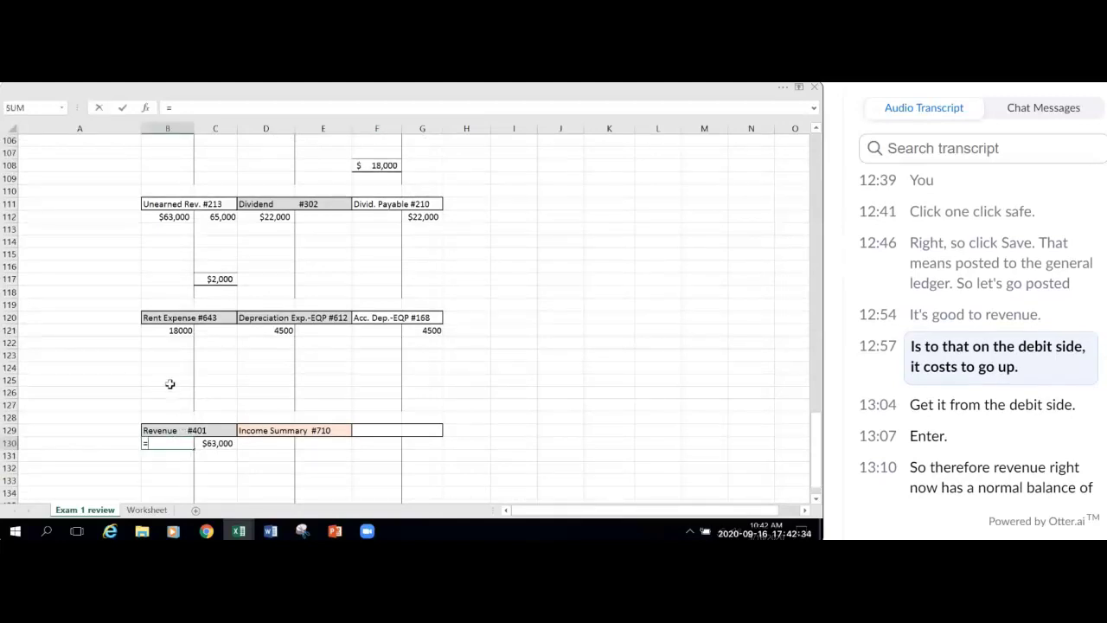
pyautogui.scroll(8, 168, 382)
pyautogui.scroll(15, 170, 382)
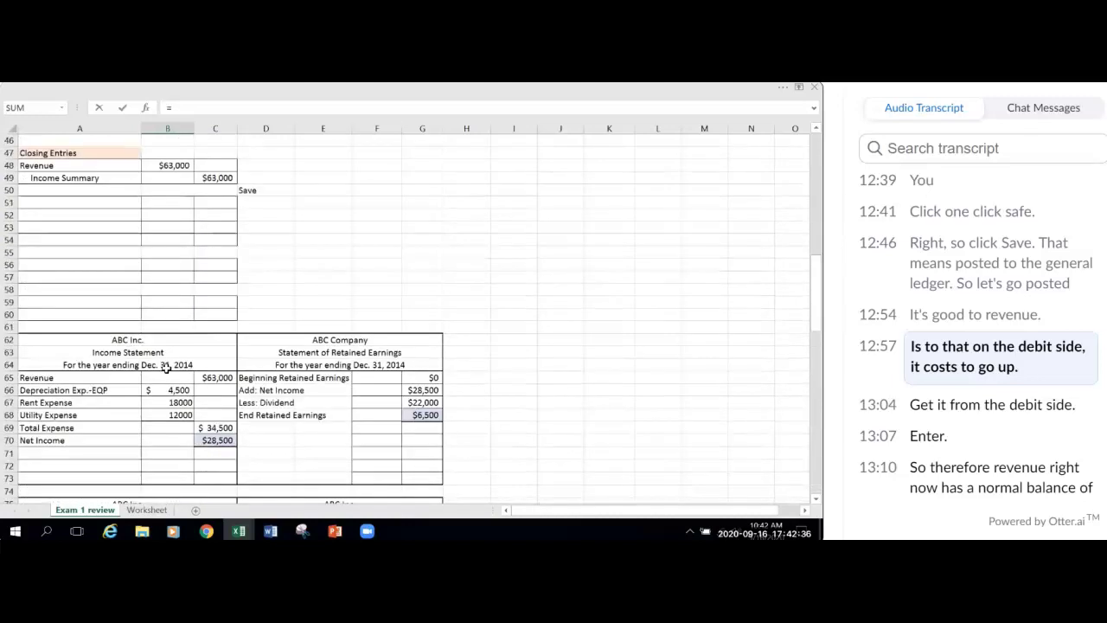
pyautogui.click(177, 279)
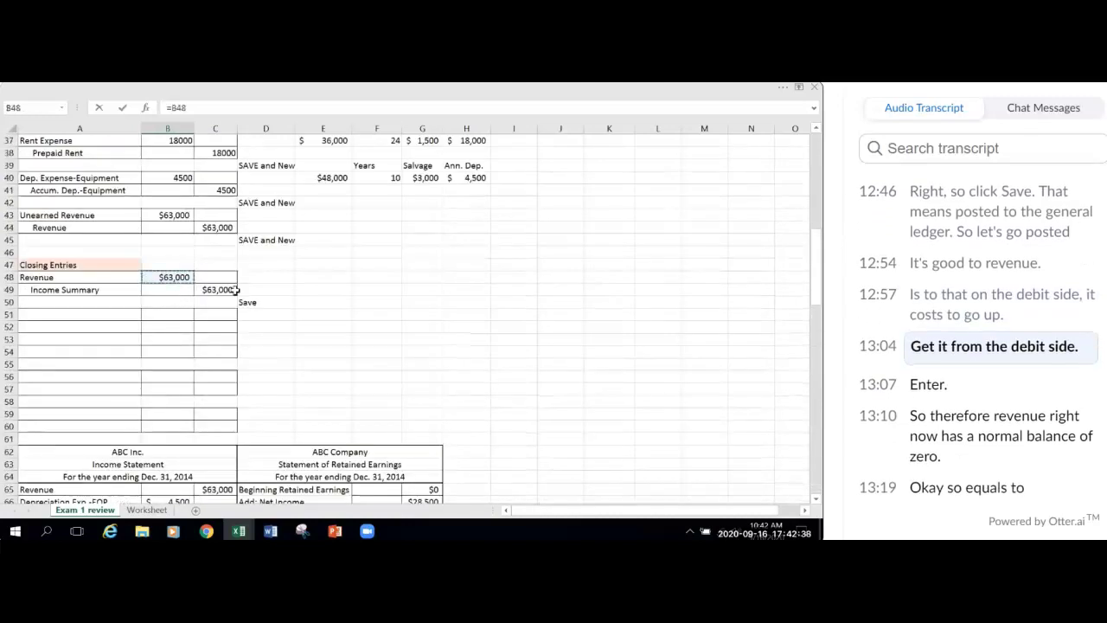
pyautogui.press('Return')
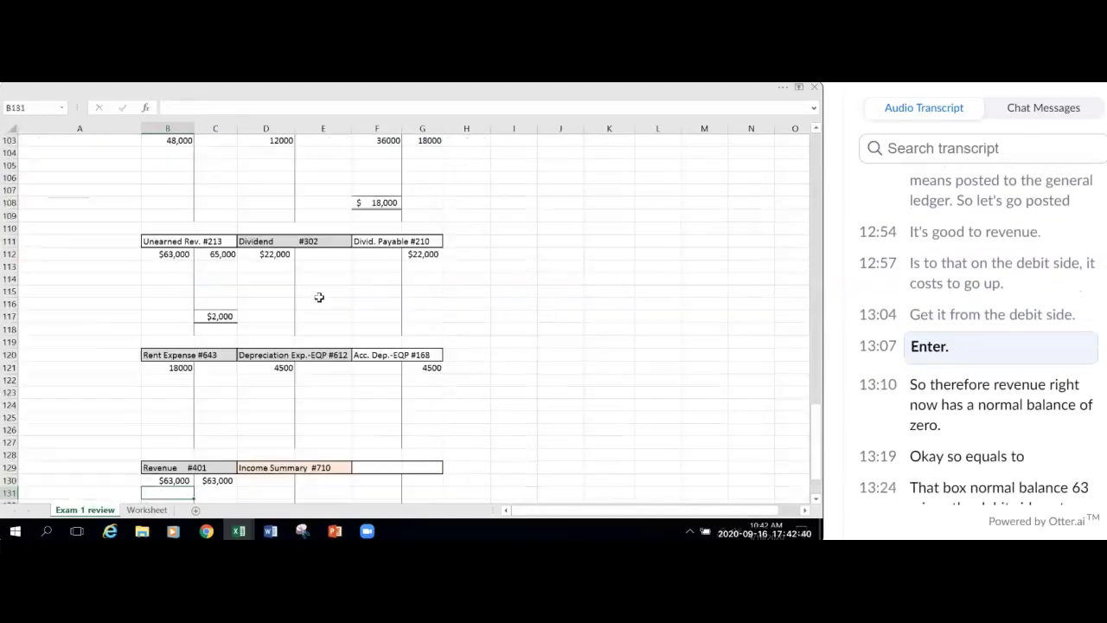
# Step: Add a balance-line border to C133 on the credit side of the Revenue T-account
pyautogui.scroll(-4, 286, 341)
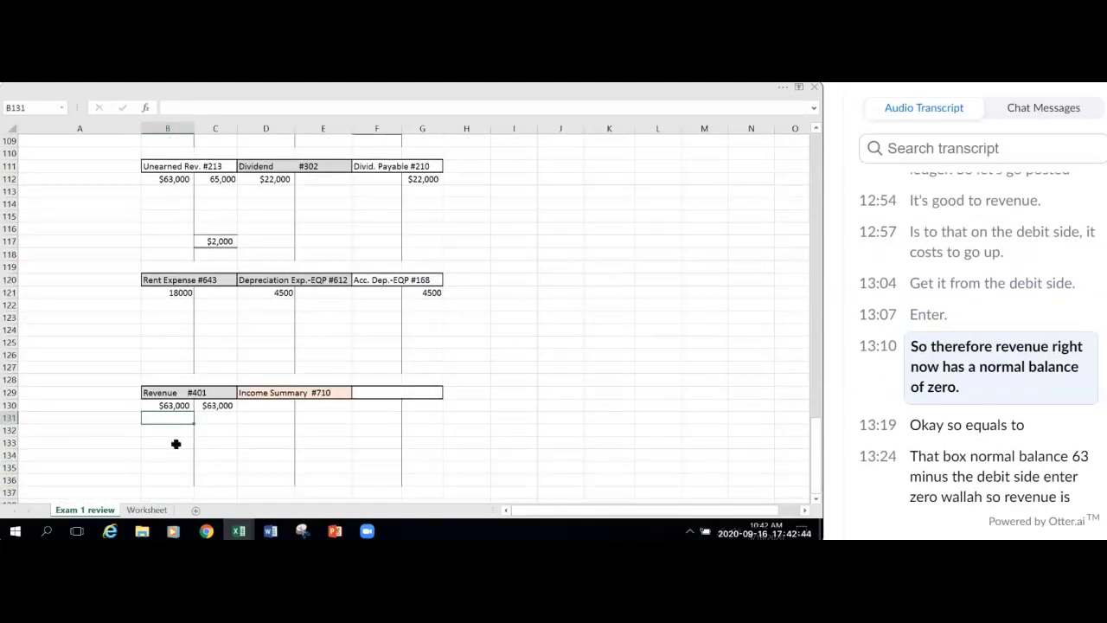
pyautogui.click(209, 444)
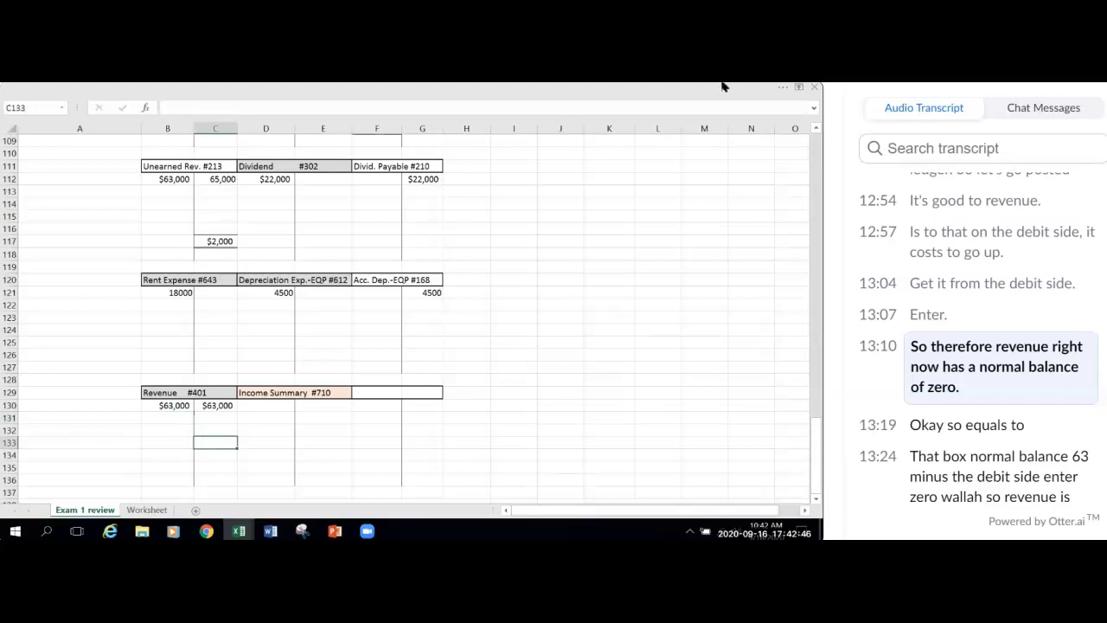
pyautogui.click(782, 87)
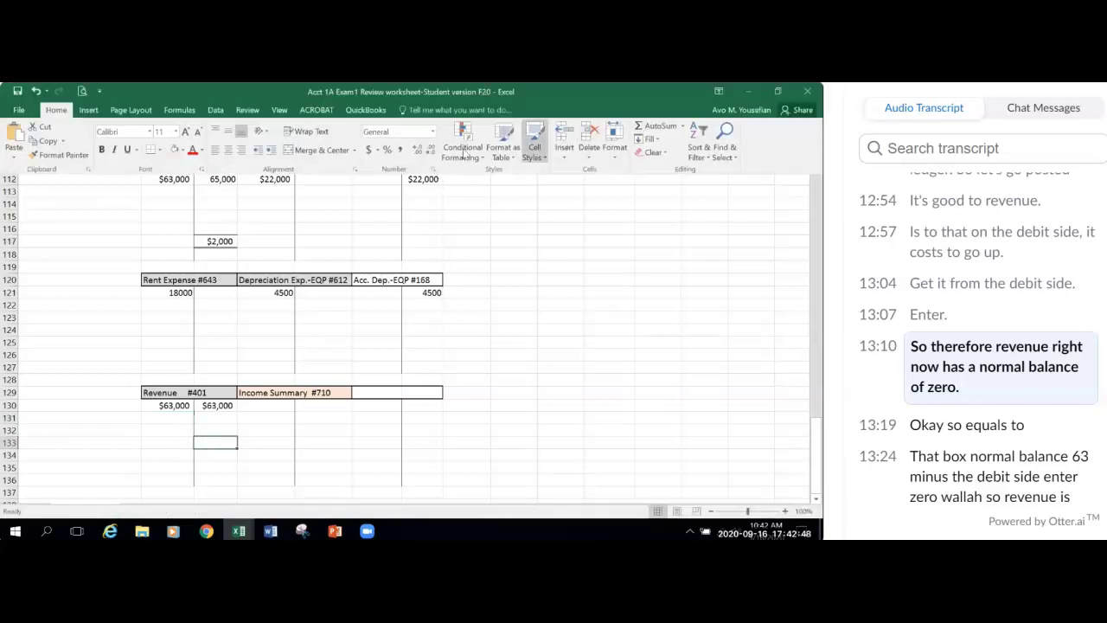
pyautogui.click(159, 149)
pyautogui.click(173, 368)
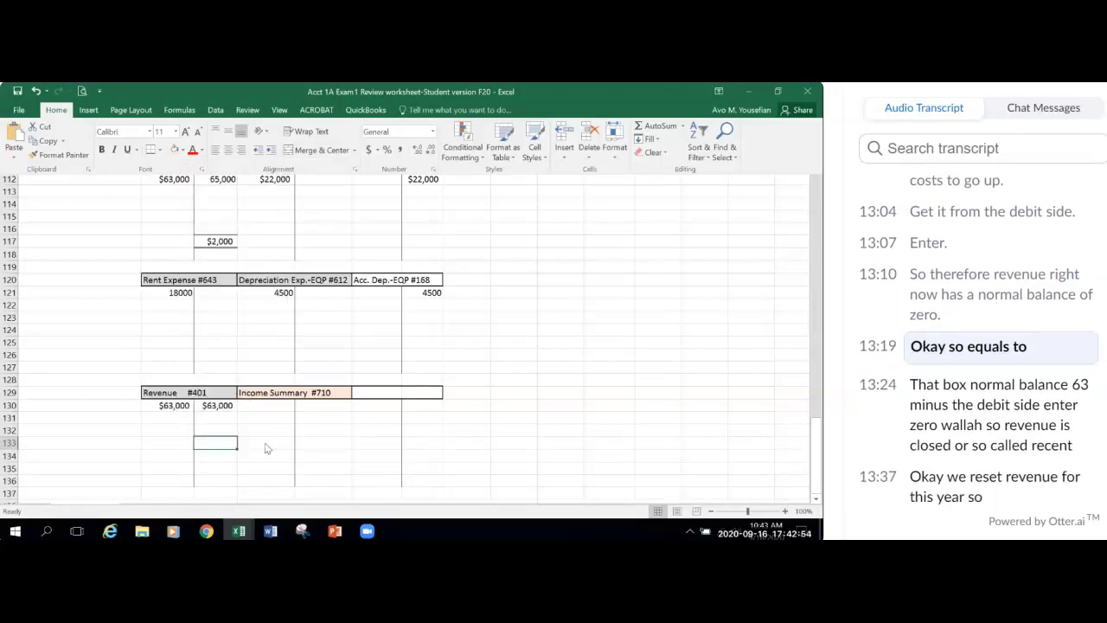
# Step: Calculate the Revenue account's closing balance in C133 as credit minus debit, =C130-B130
pyautogui.write('=')
pyautogui.click(213, 406)
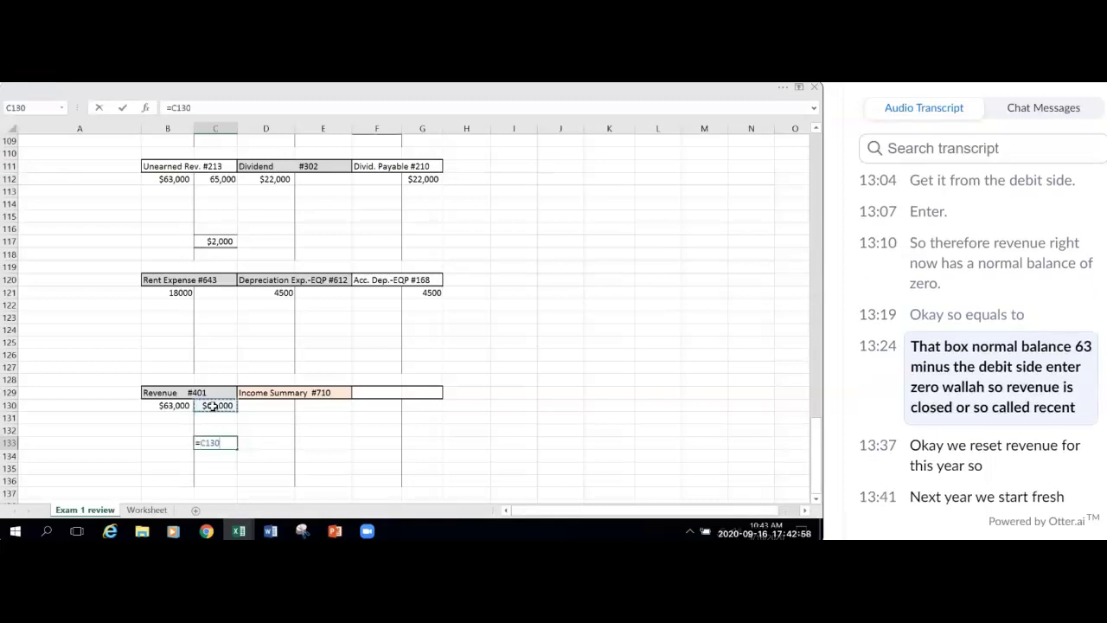
pyautogui.write('-')
pyautogui.click(172, 404)
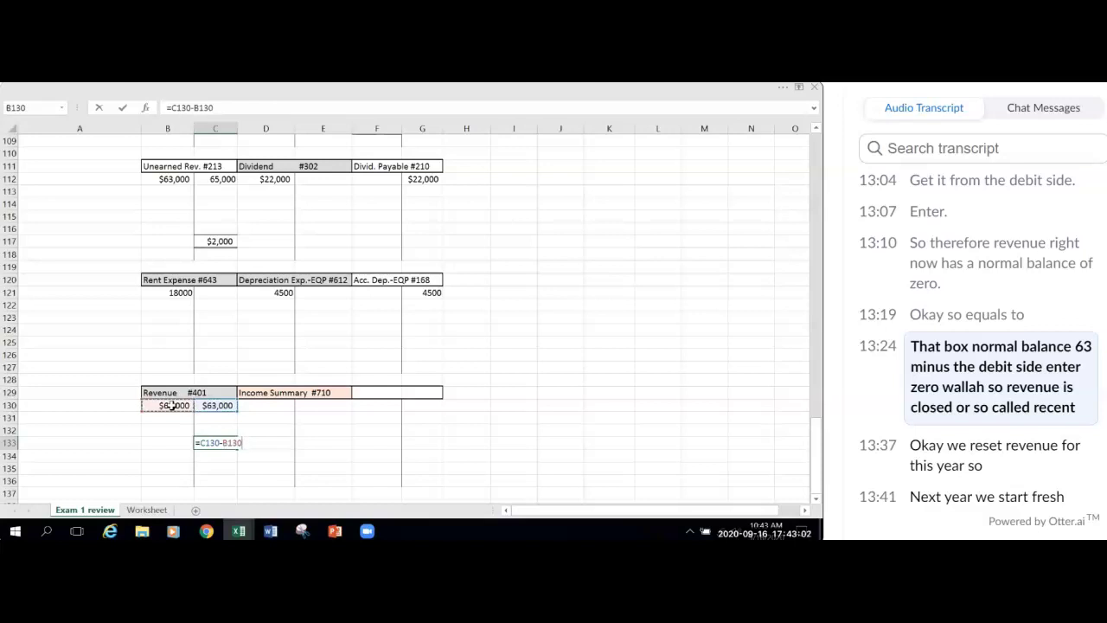
pyautogui.press('Return')
pyautogui.click(538, 438)
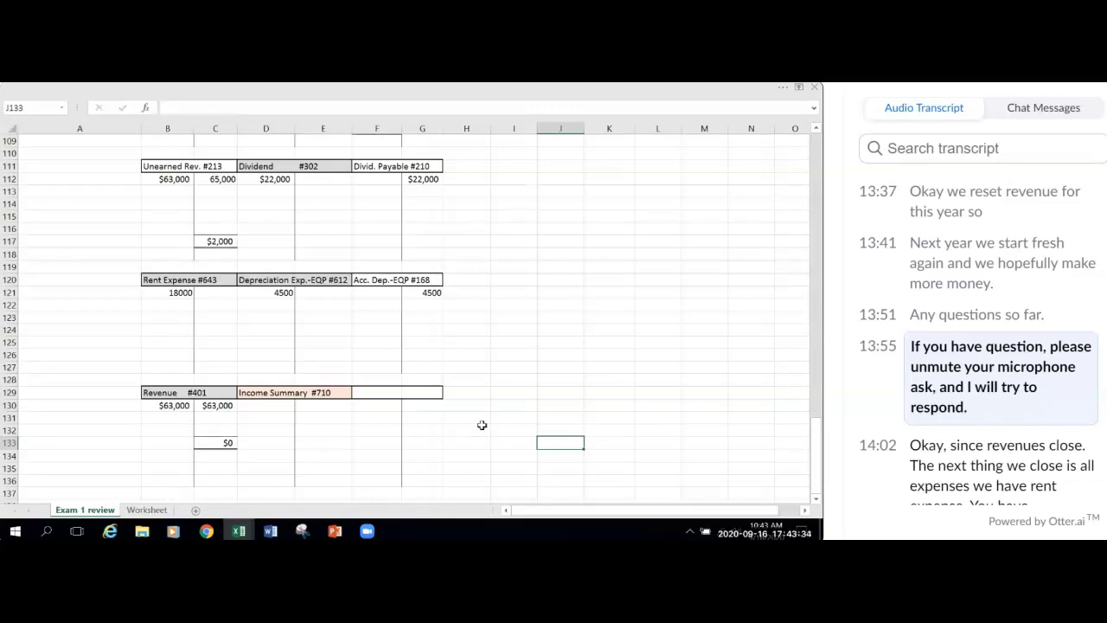
# Step: Review the rent, depreciation and utility expense T-accounts against the blank closing-entry rows for the accounts still open
pyautogui.scroll(1, 499, 416)
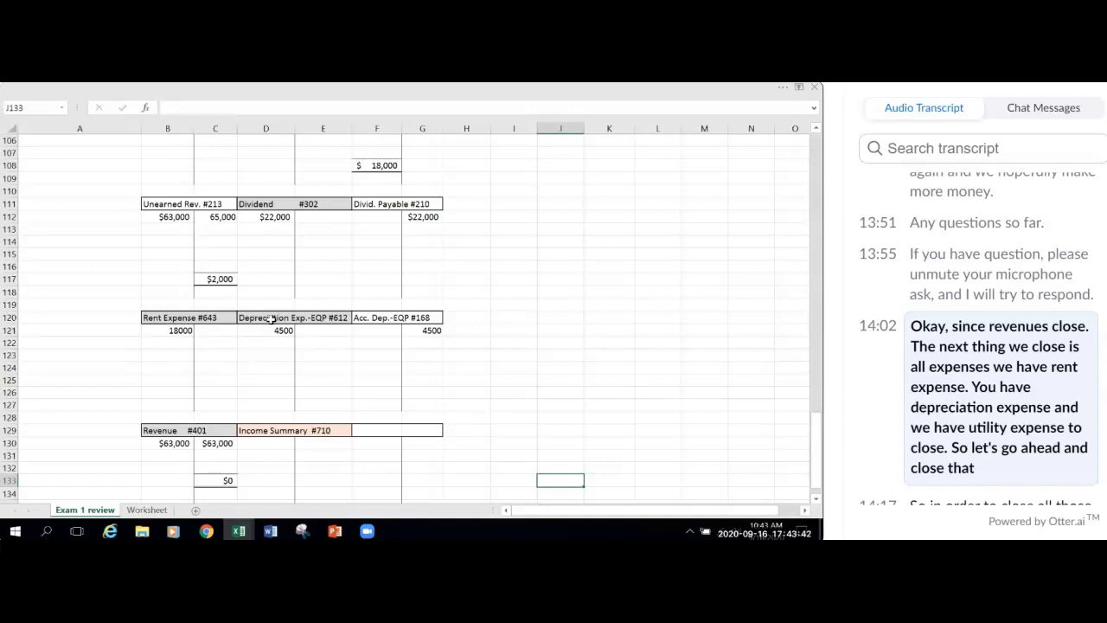
pyautogui.scroll(5, 272, 319)
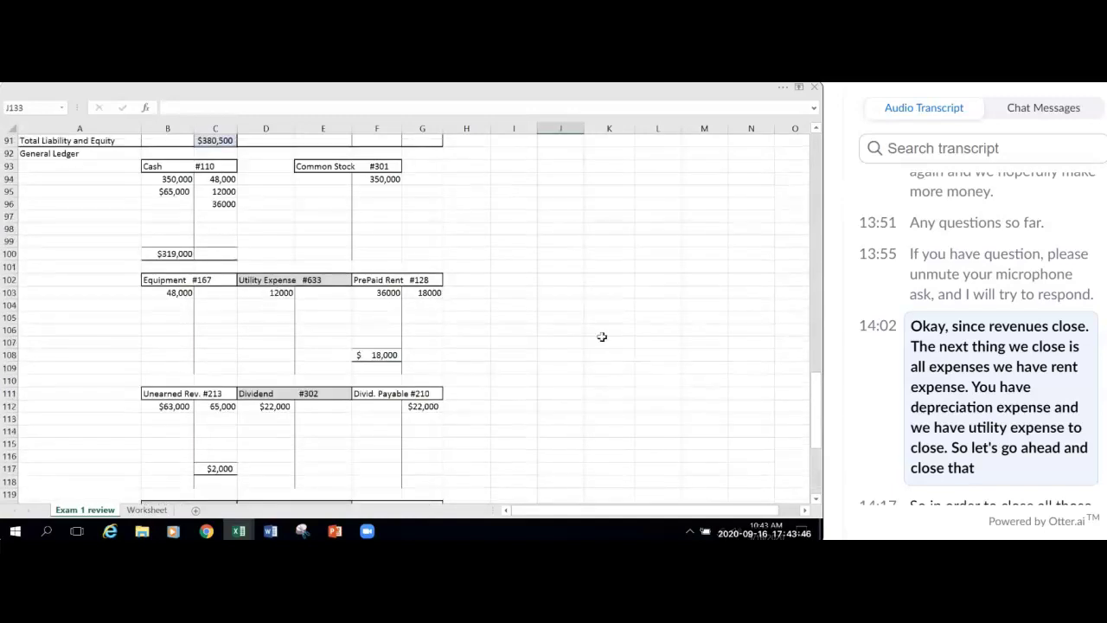
pyautogui.scroll(16, 602, 336)
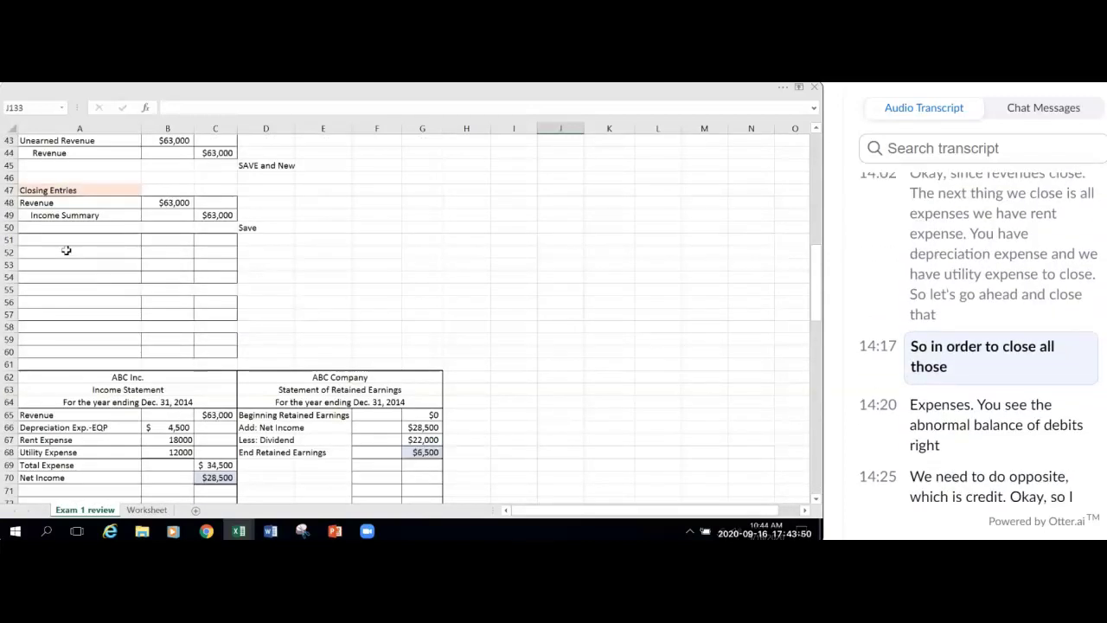
pyautogui.scroll(-4, 566, 375)
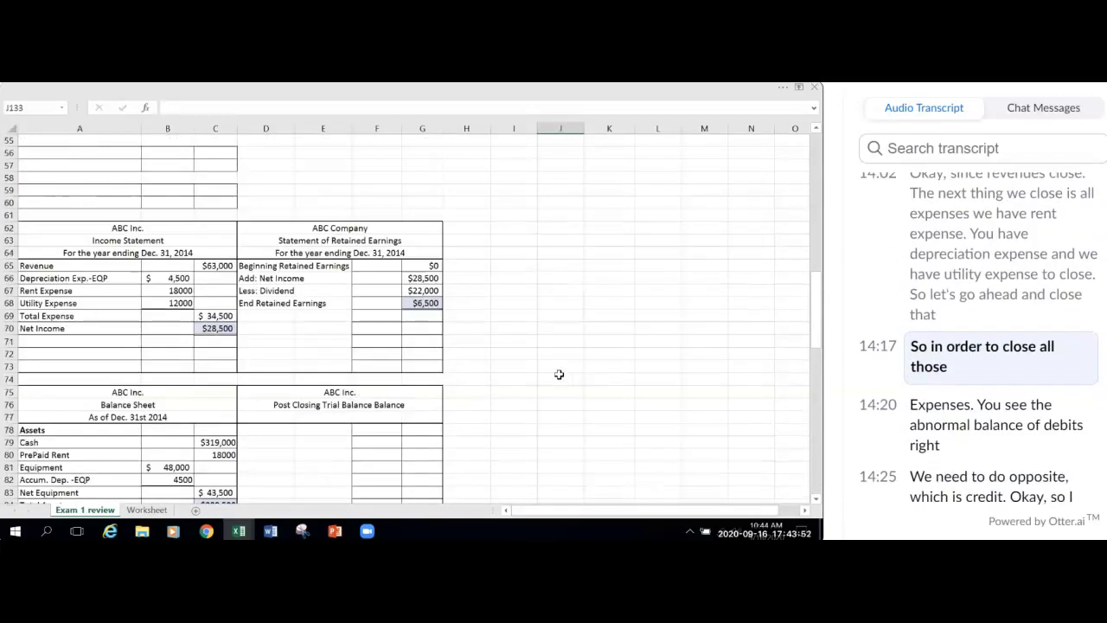
pyautogui.scroll(-9, 559, 374)
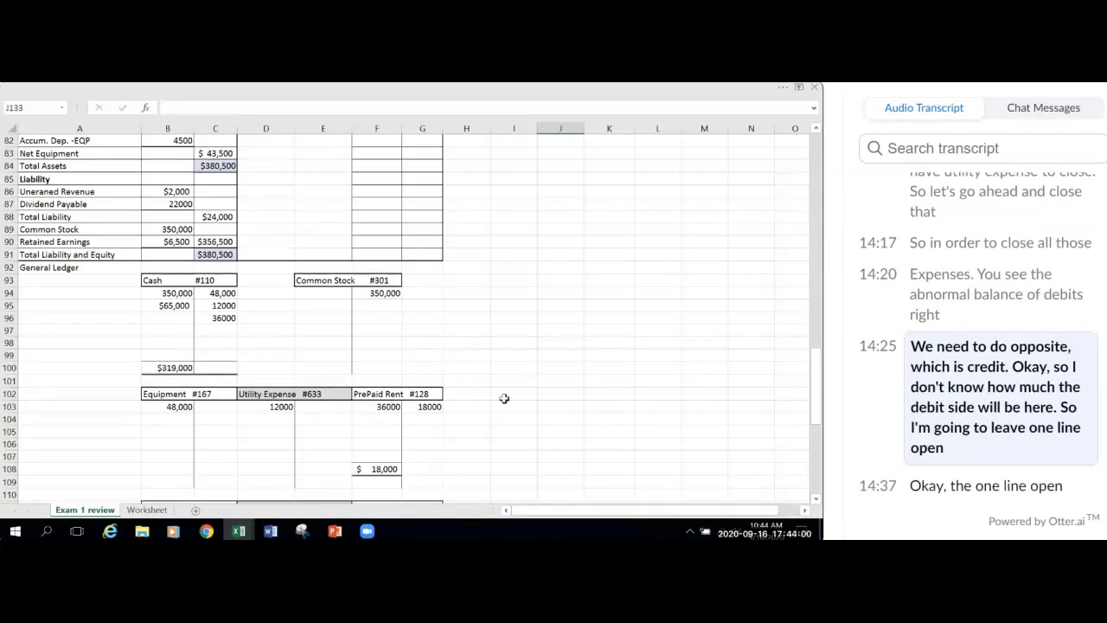
pyautogui.scroll(8, 540, 382)
pyautogui.scroll(5, 541, 382)
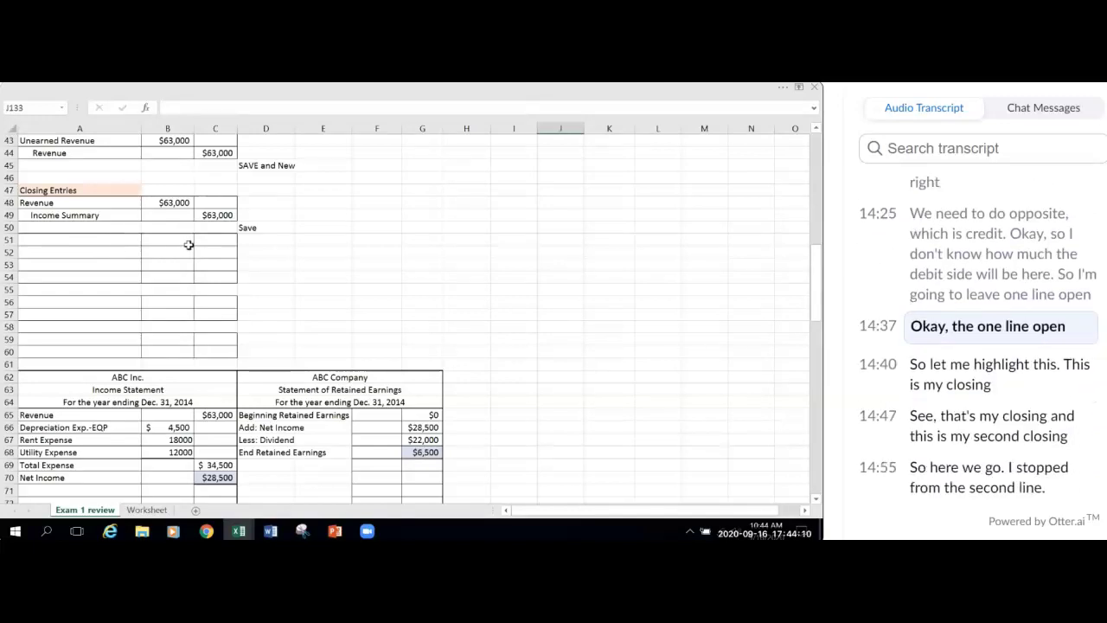
# Step: Shade the first closing entry in A48:C49 light orange
pyautogui.click(41, 202)
pyautogui.moveTo(147, 199); pyautogui.dragTo(217, 213)
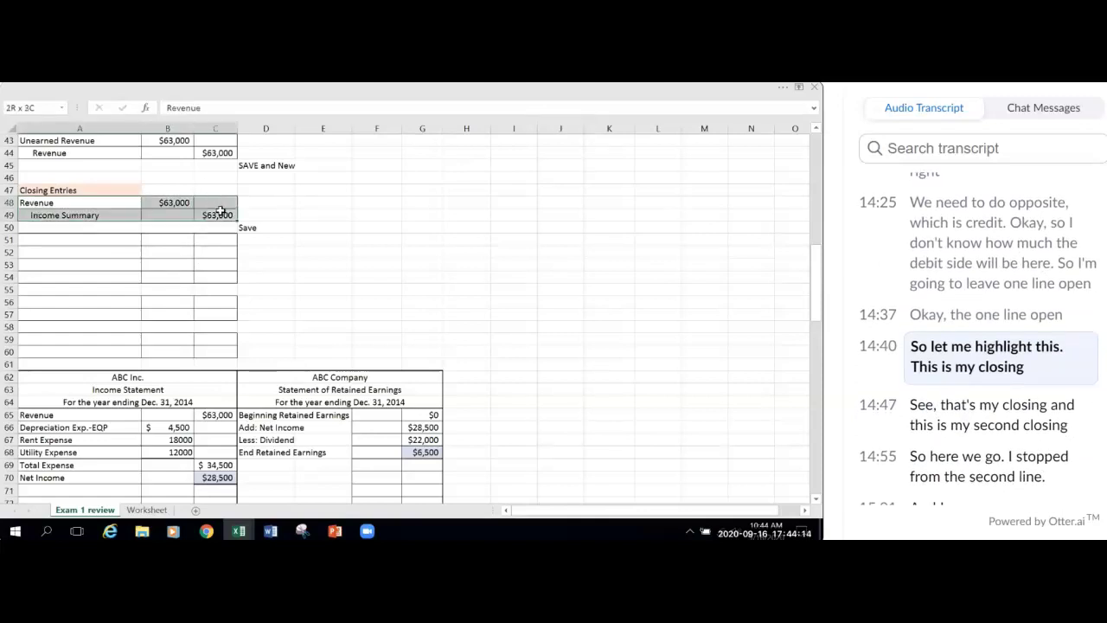
pyautogui.click(783, 90)
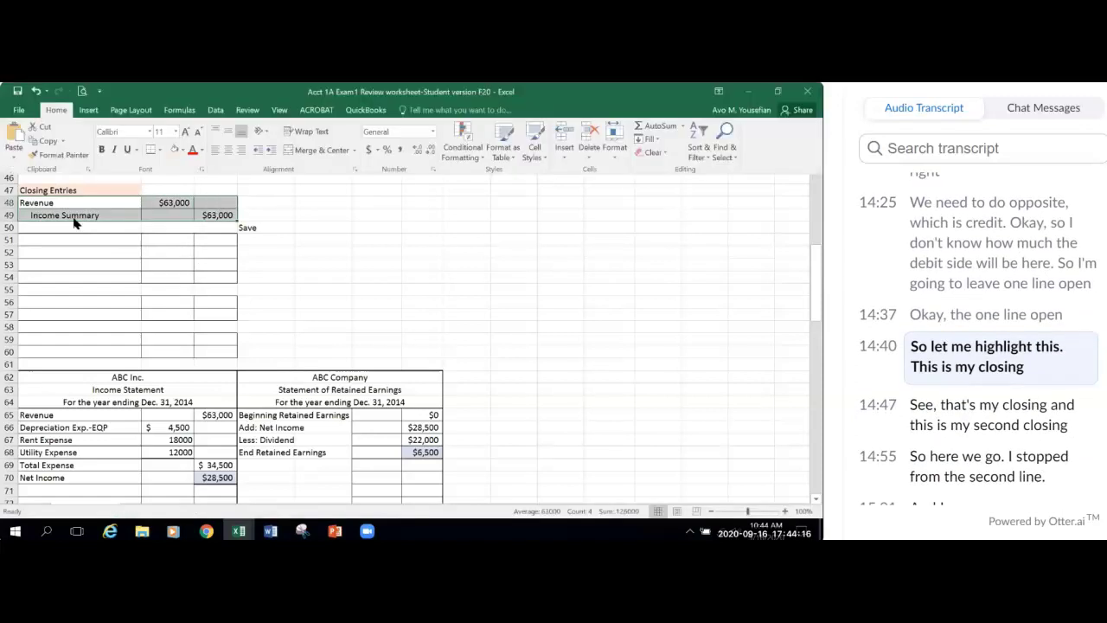
pyautogui.click(172, 151)
pyautogui.click(660, 354)
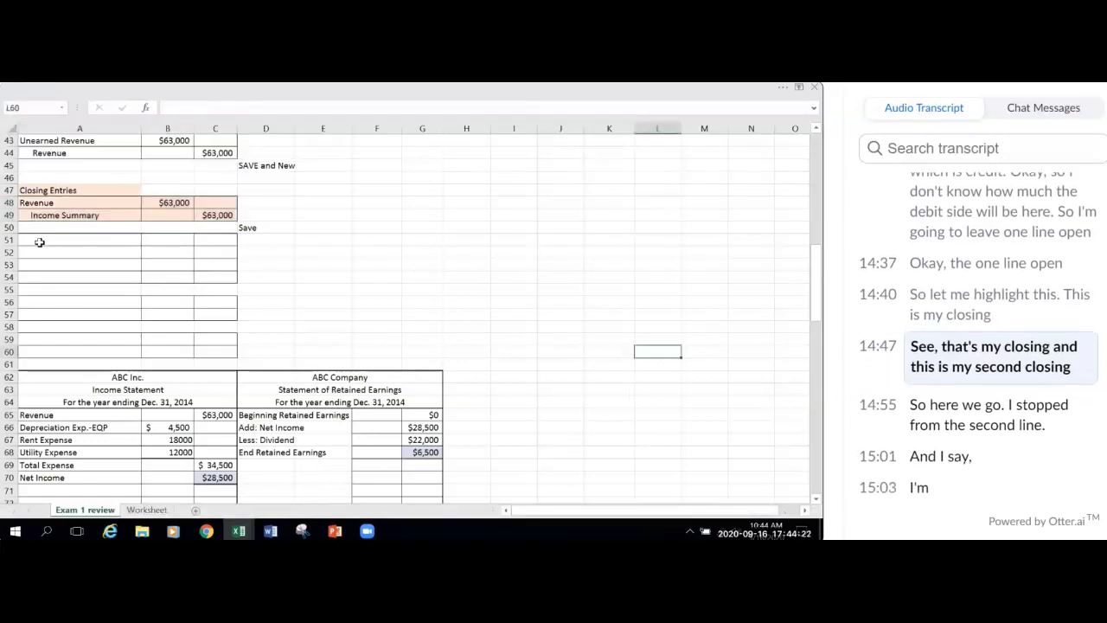
# Step: Shade the blank rows for the second closing entry, A51:C54, light orange
pyautogui.moveTo(114, 243); pyautogui.dragTo(216, 275)
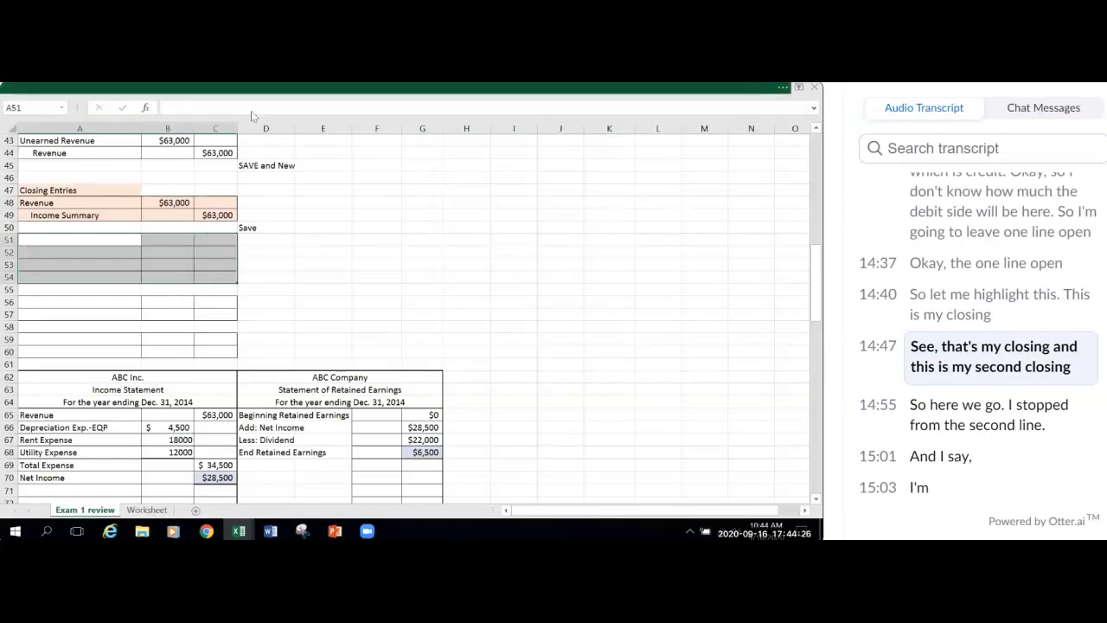
pyautogui.click(780, 89)
pyautogui.click(173, 149)
pyautogui.click(422, 299)
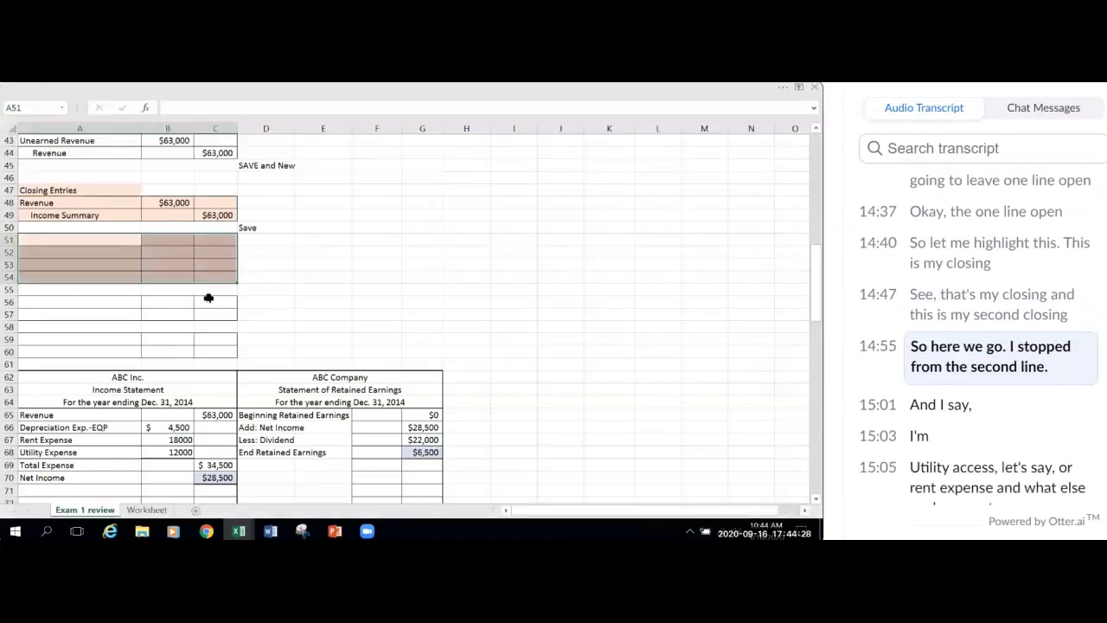
# Step: Enter Utility Expense in A52 and credit it in C52 by linking to the Utility Expense T-account's debit, =D103
pyautogui.click(62, 250)
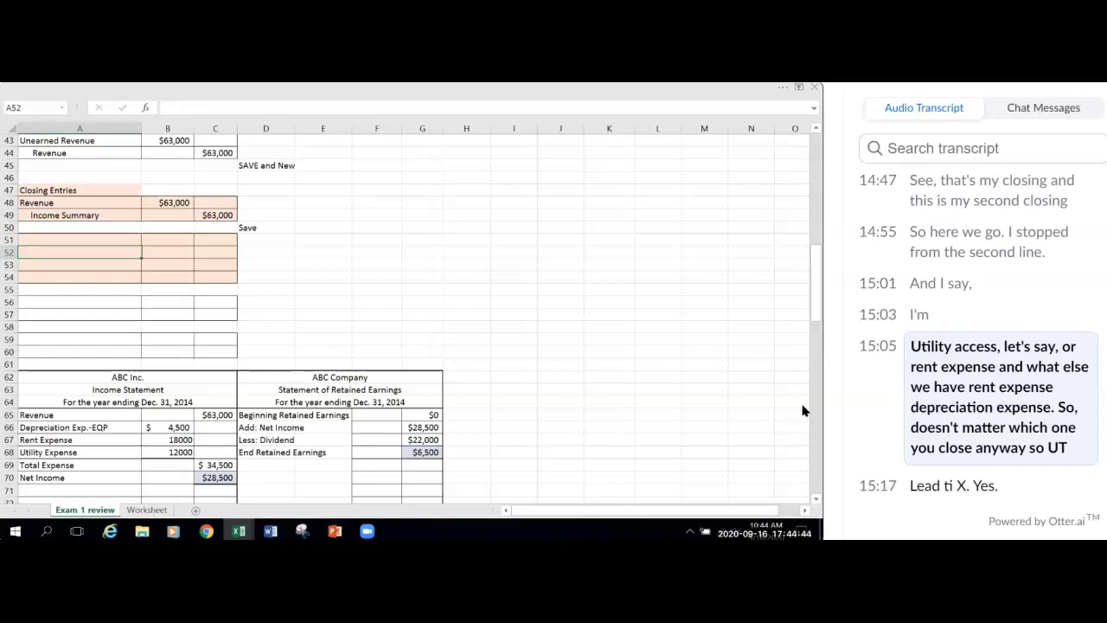
pyautogui.write('Utility')
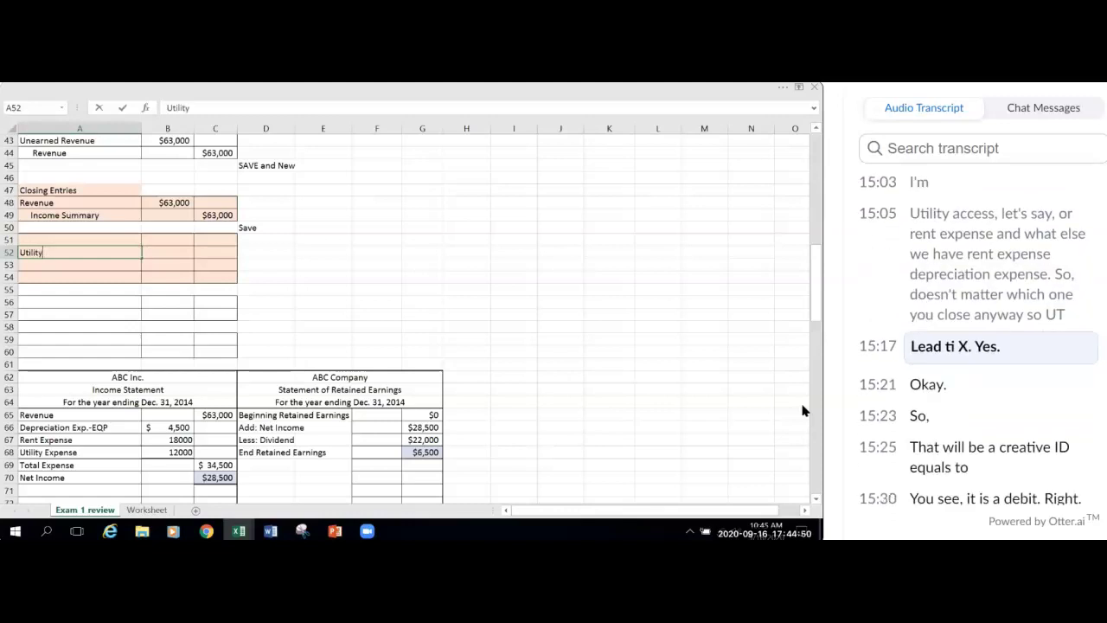
pyautogui.write(' Expense')
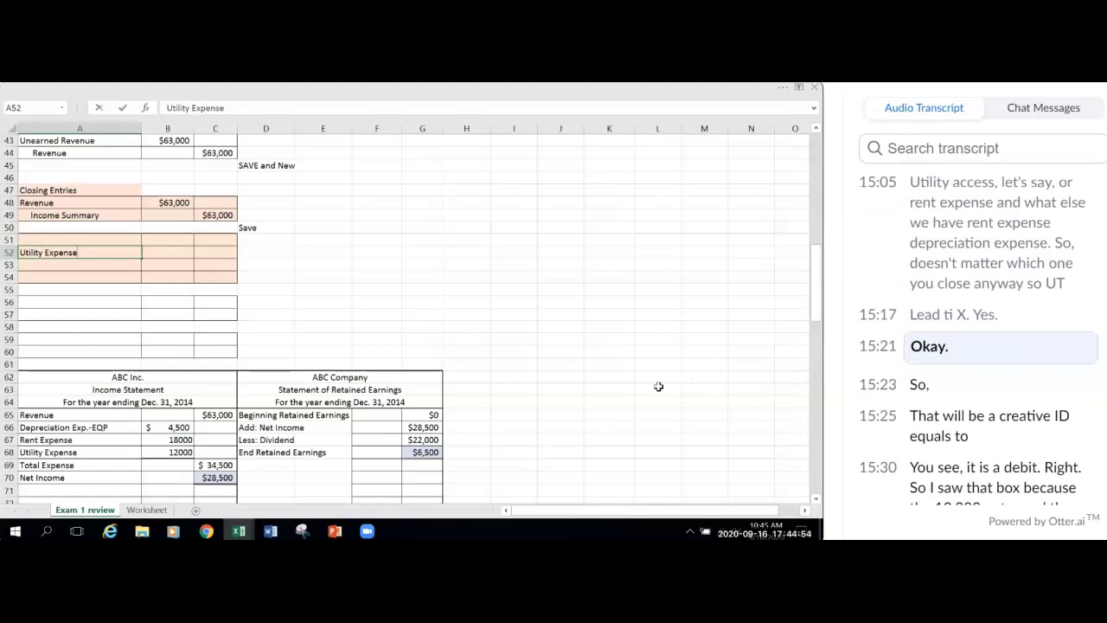
pyautogui.click(173, 252)
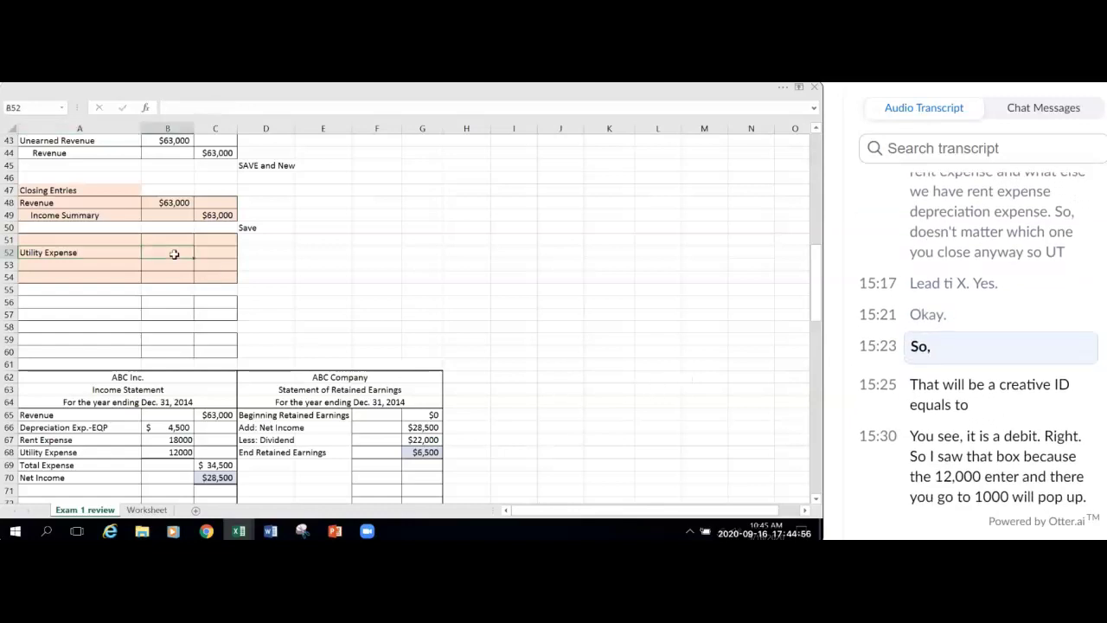
pyautogui.click(209, 251)
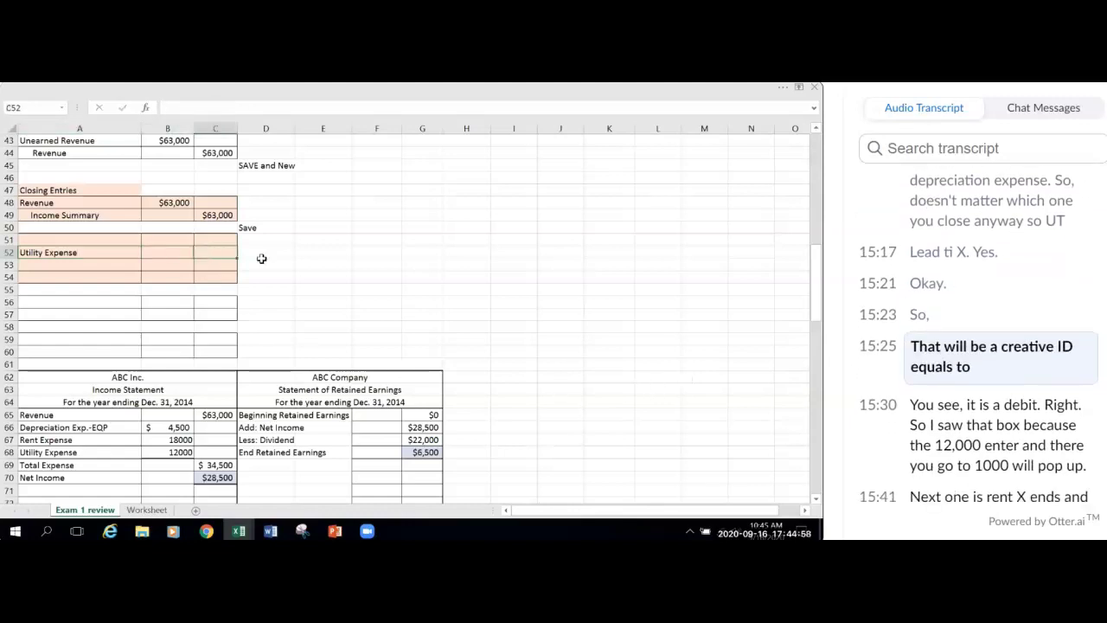
pyautogui.write('=')
pyautogui.scroll(-16, 333, 292)
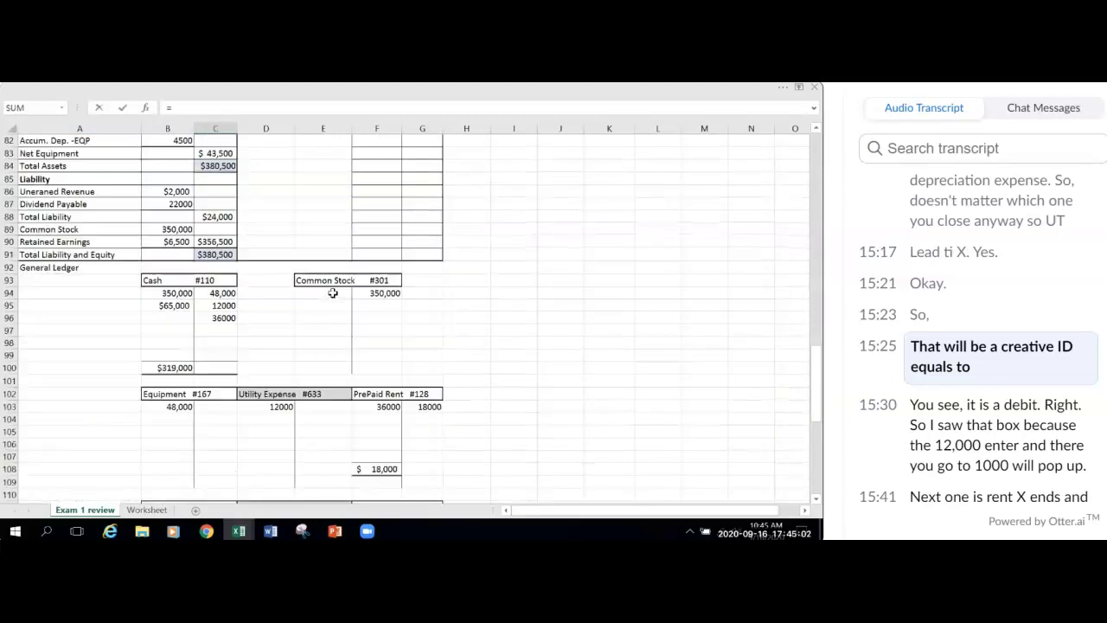
pyautogui.click(316, 292)
pyautogui.click(268, 293)
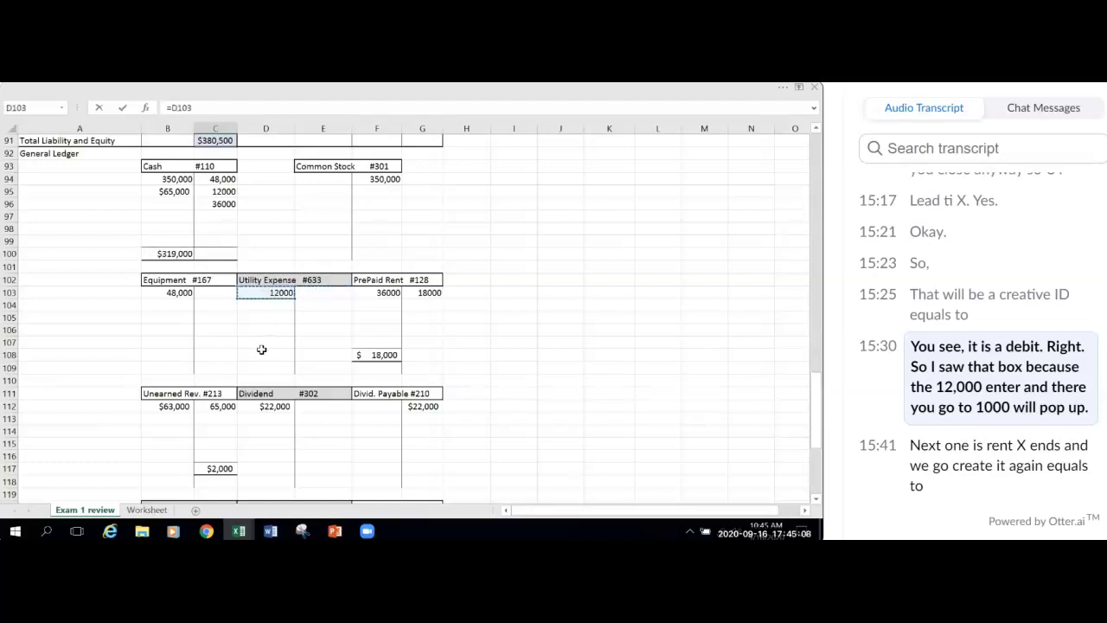
pyautogui.scroll(15, 261, 350)
pyautogui.press('Return')
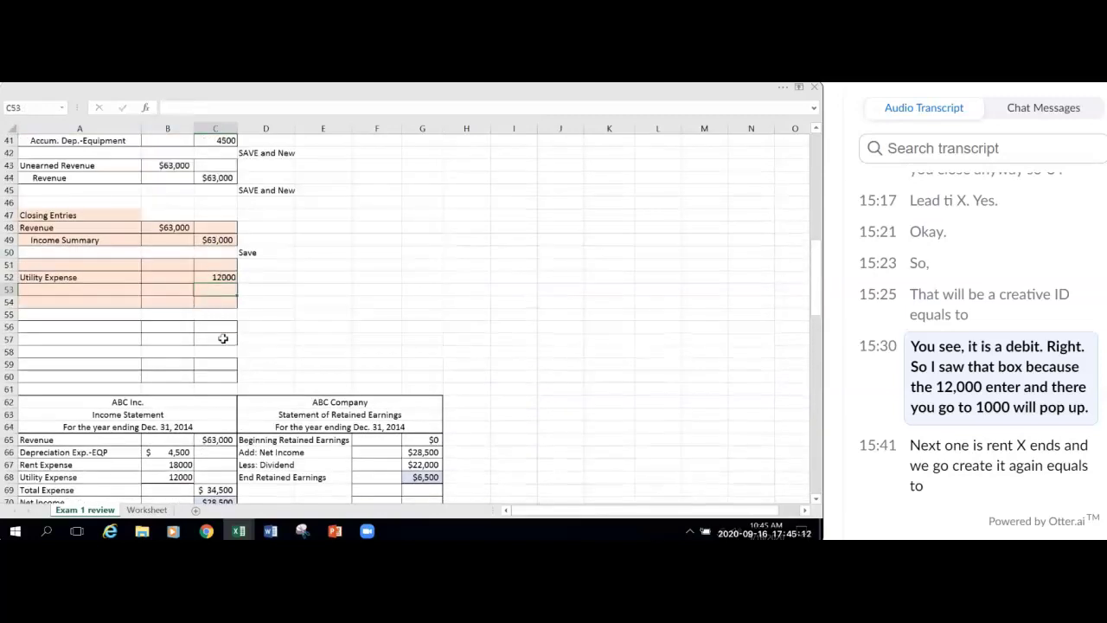
# Step: Enter Rent Expense in A53 and credit it in C53 by linking to the Rent Expense T-account's debit, =B121
pyautogui.click(41, 288)
pyautogui.write('Rent Expense')
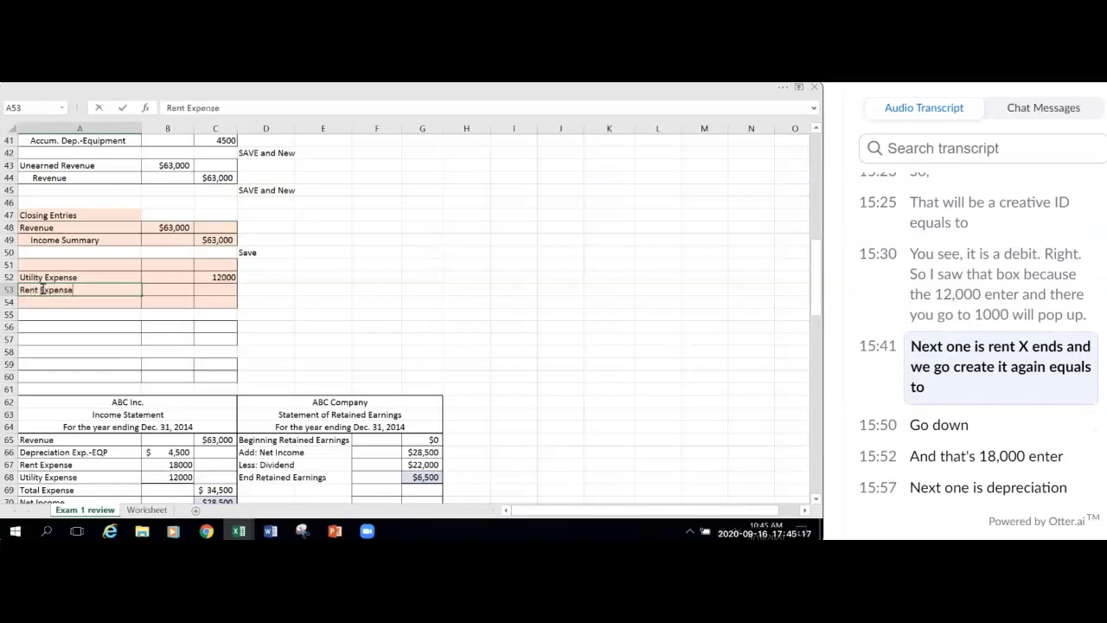
pyautogui.click(218, 294)
pyautogui.write('=')
pyautogui.scroll(-8, 304, 307)
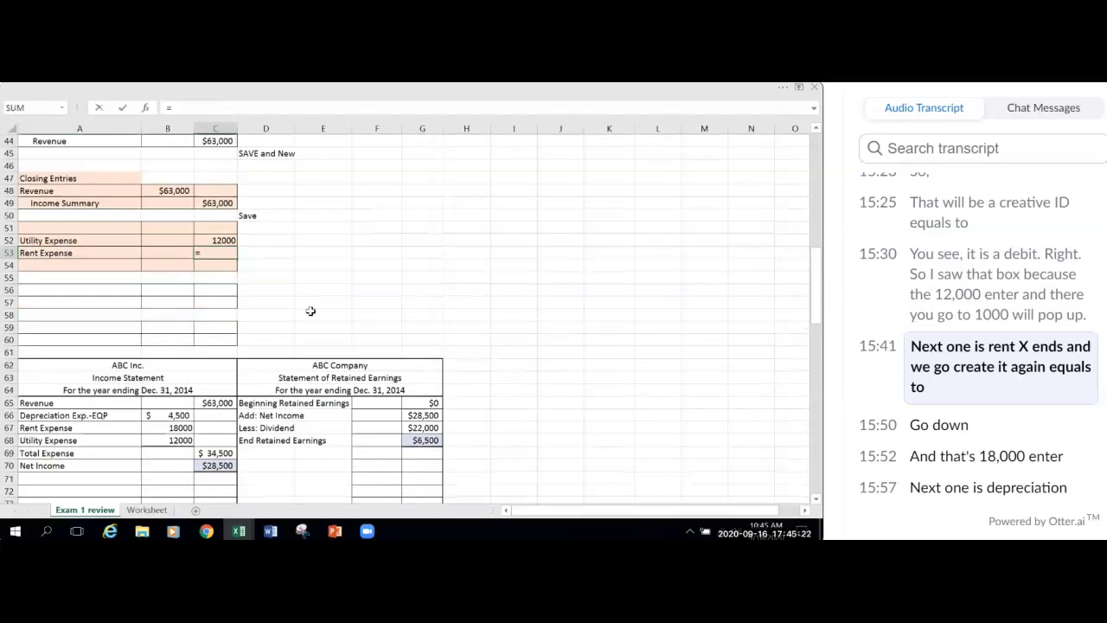
pyautogui.scroll(-14, 313, 315)
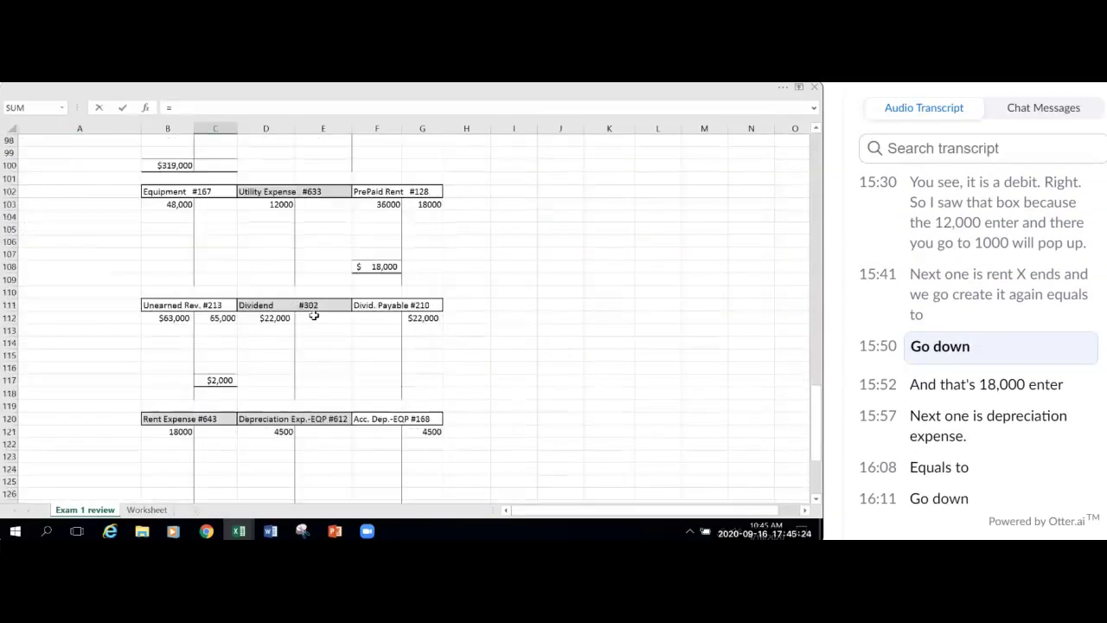
pyautogui.click(182, 319)
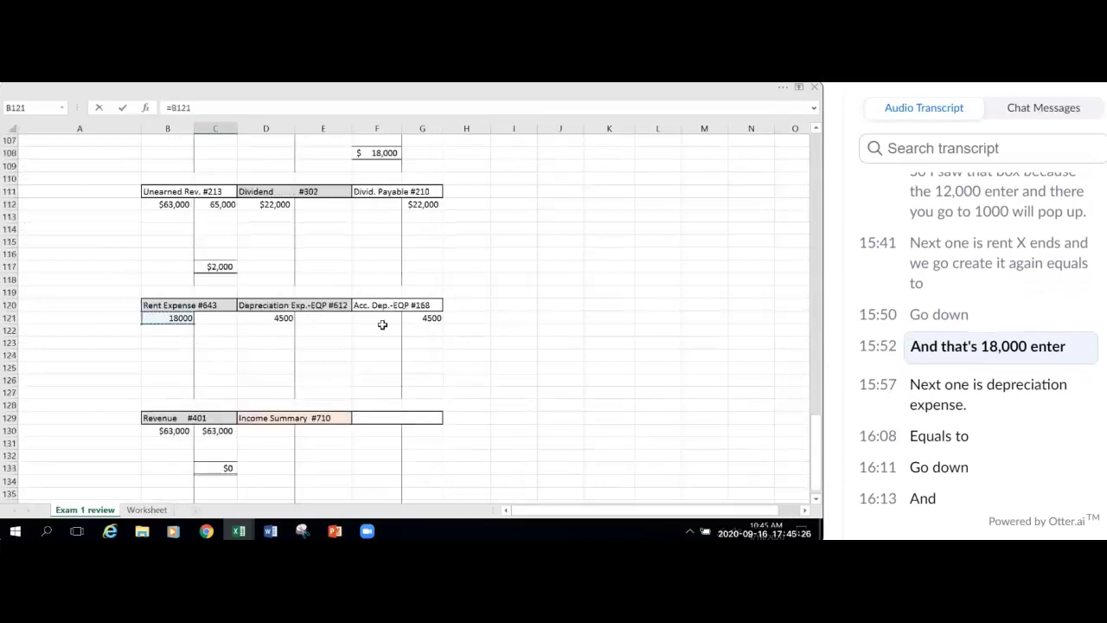
pyautogui.press('Return')
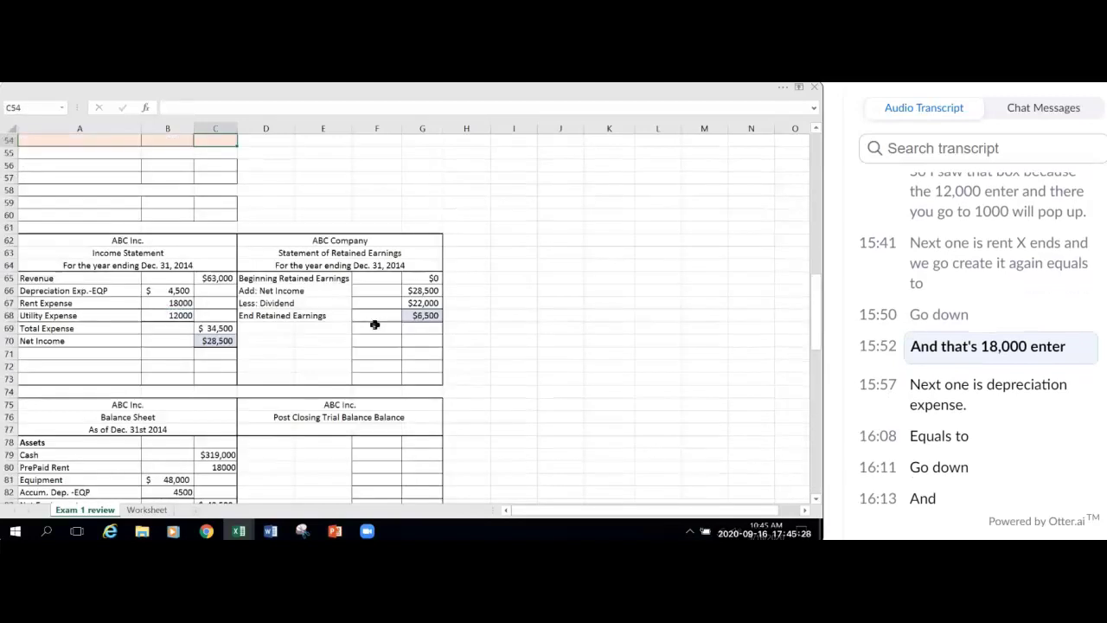
# Step: Enter Dep. Expense in A54 and credit it in C54 by linking to the Depreciation Expense T-account's debit, =D121
pyautogui.scroll(4, 374, 324)
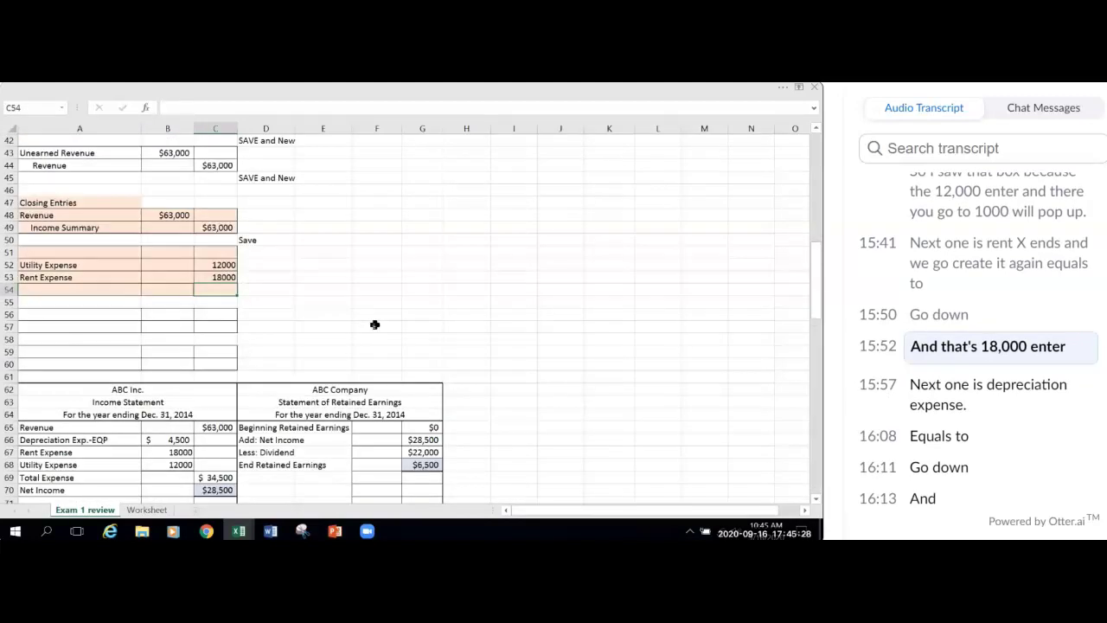
pyautogui.click(62, 291)
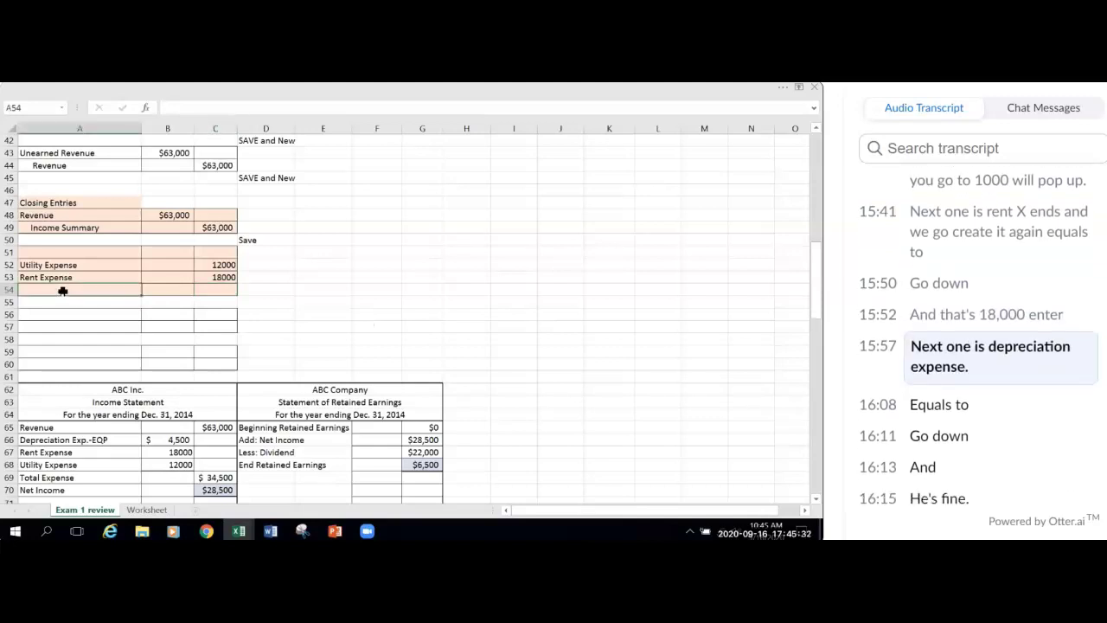
pyautogui.write('Dep. Expense')
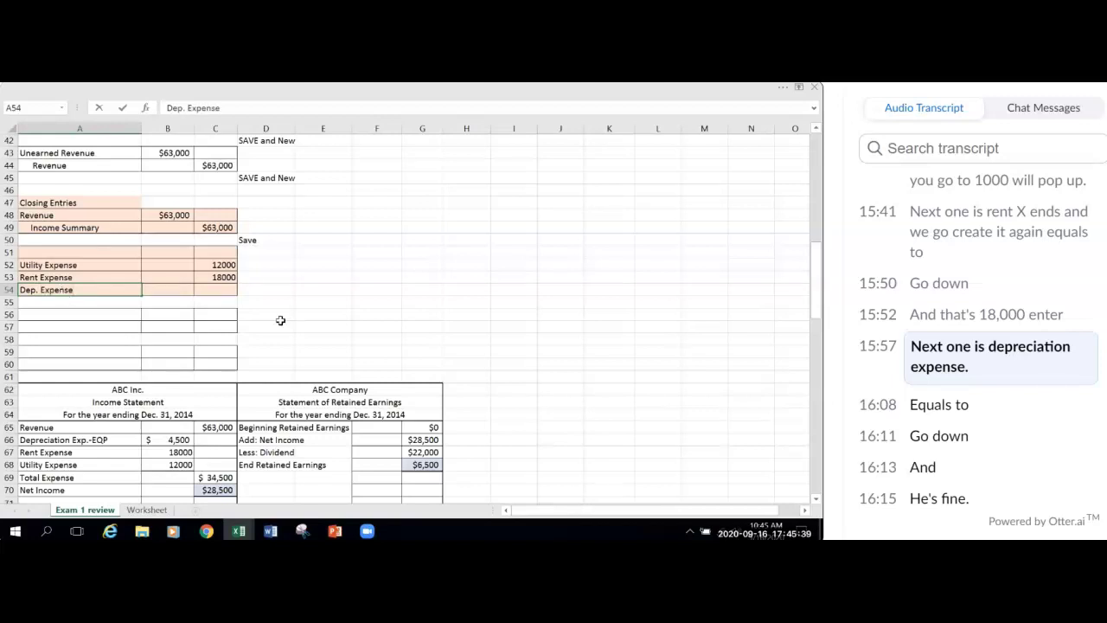
pyautogui.click(226, 289)
pyautogui.write('=')
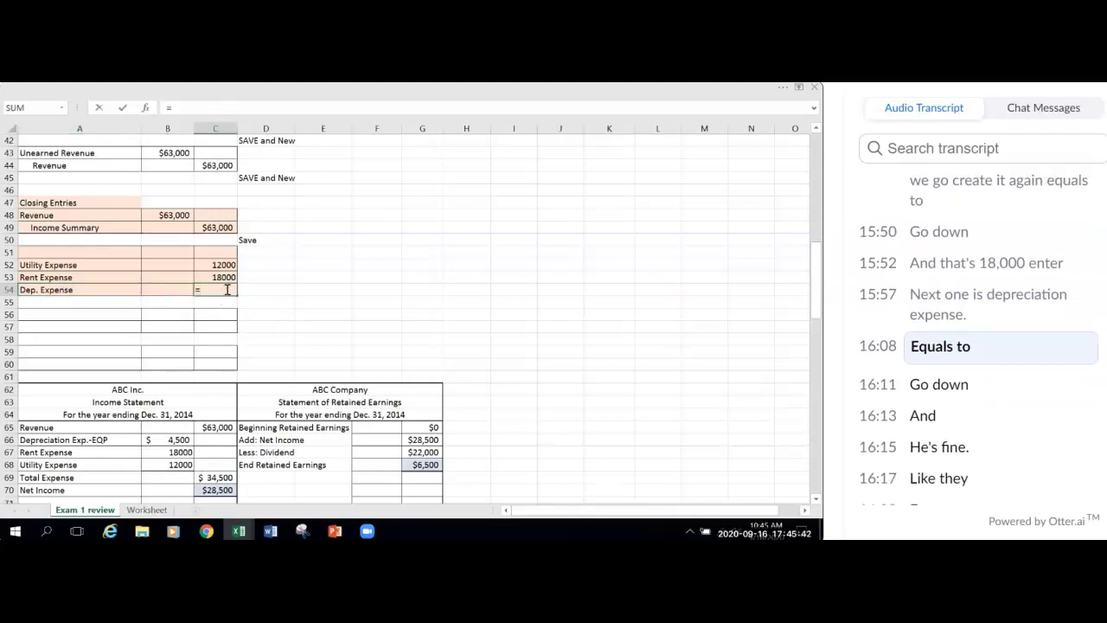
pyautogui.scroll(-13, 226, 289)
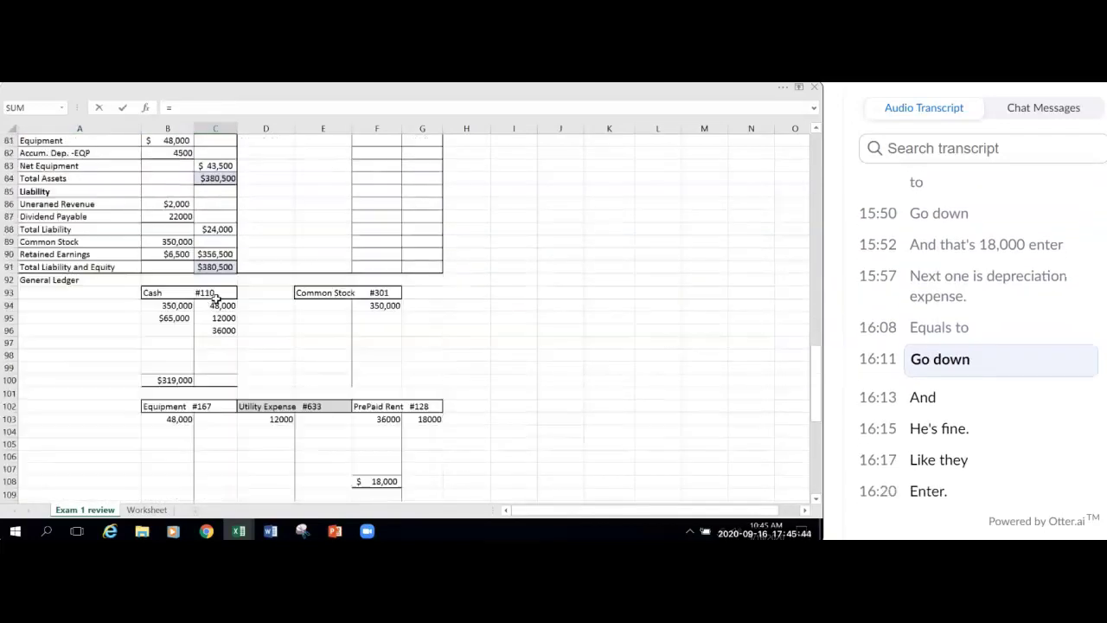
pyautogui.scroll(-3, 217, 298)
pyautogui.scroll(-6, 215, 300)
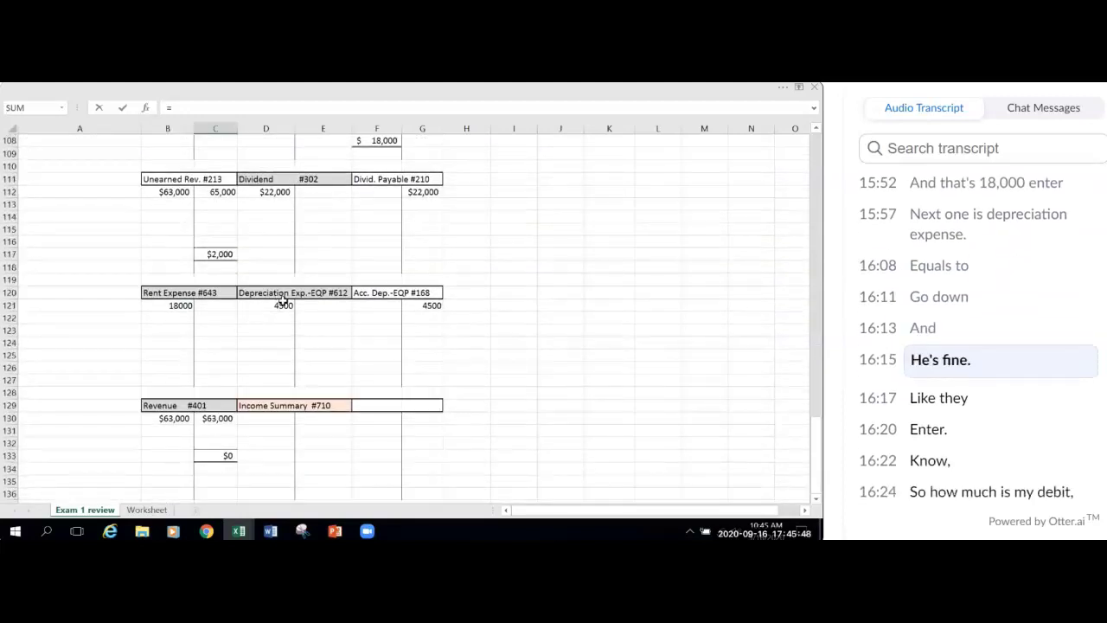
pyautogui.click(282, 306)
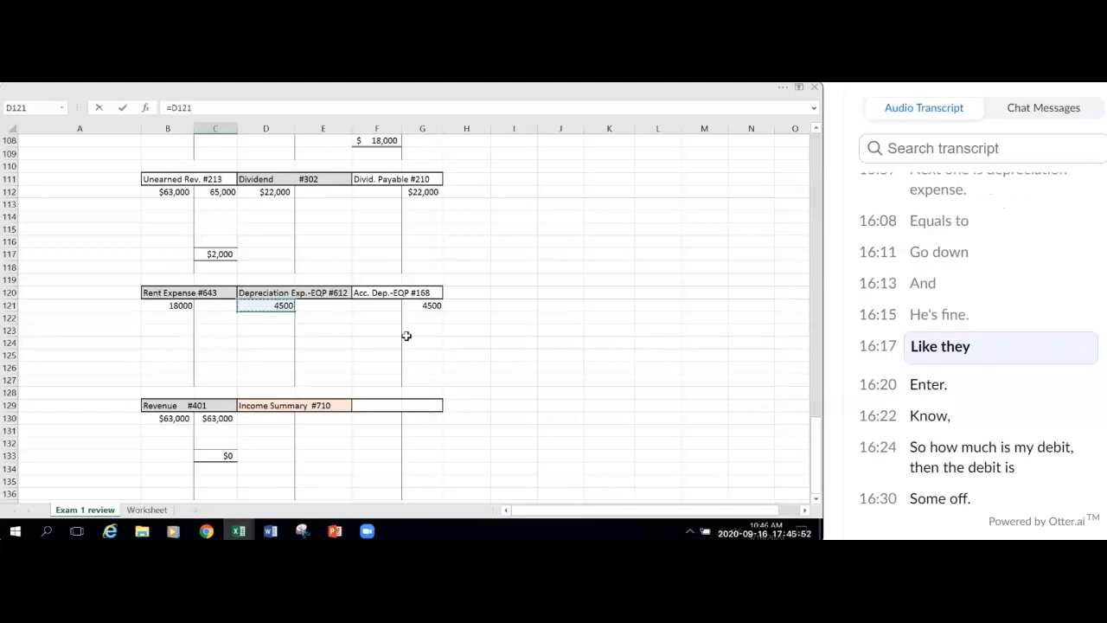
pyautogui.press('Return')
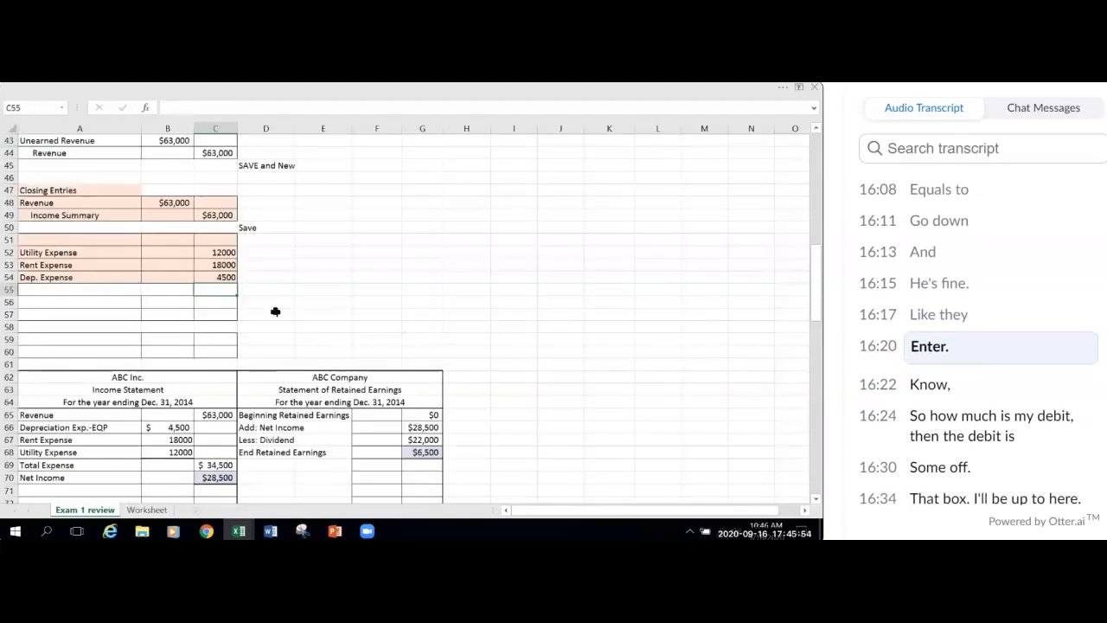
pyautogui.click(318, 292)
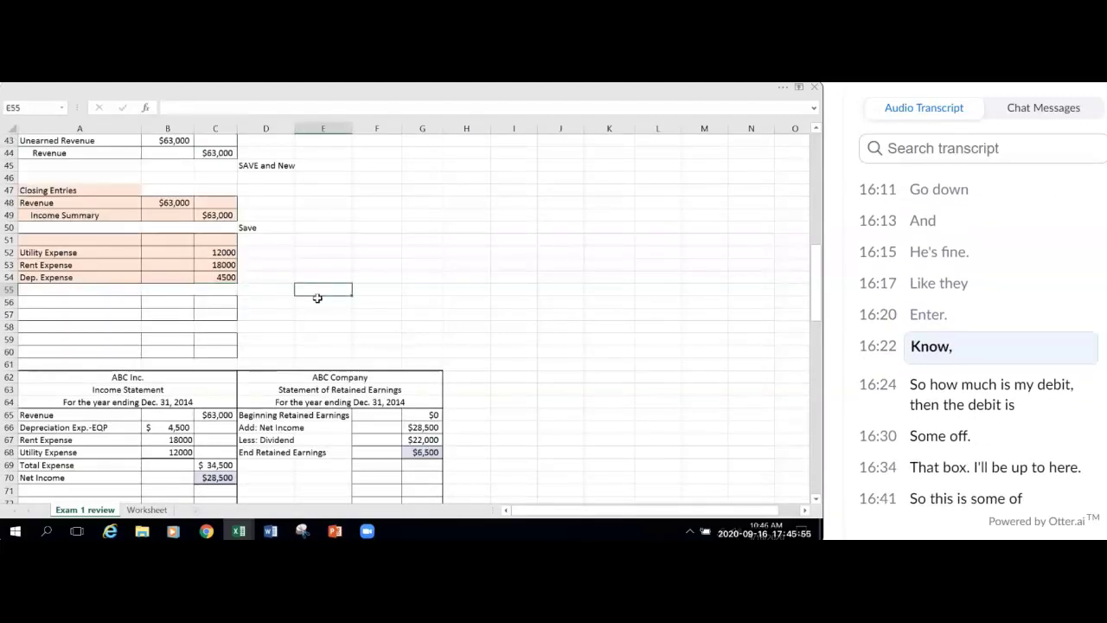
# Step: Total the three expense credits as the debit in B51 with =SUM(C52:C54), and name the debited account Income Summary in A51
pyautogui.click(161, 240)
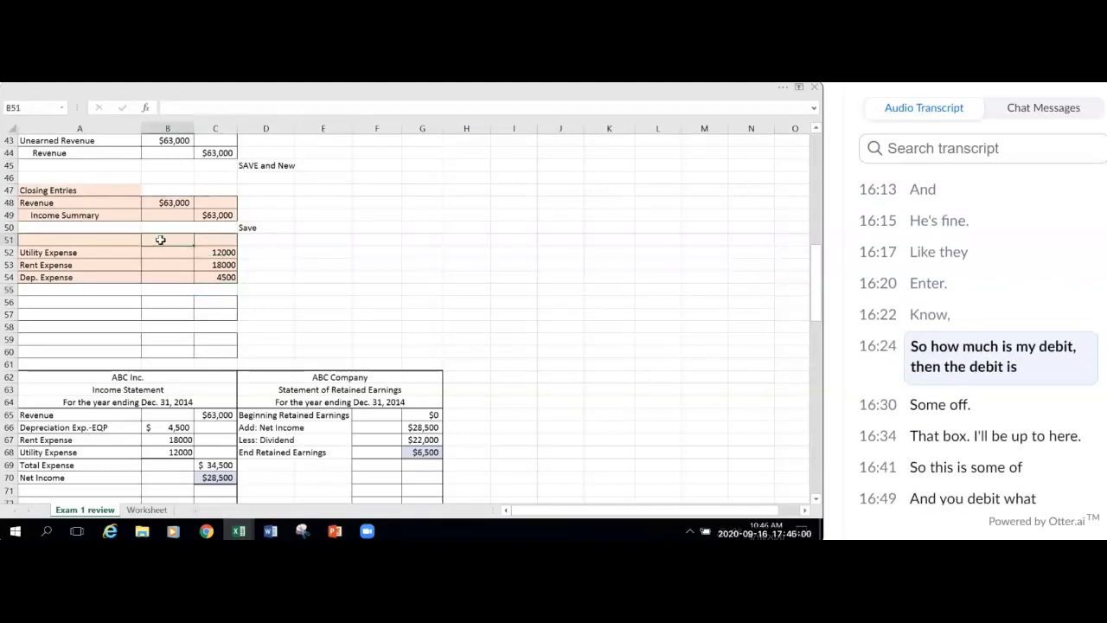
pyautogui.click(783, 89)
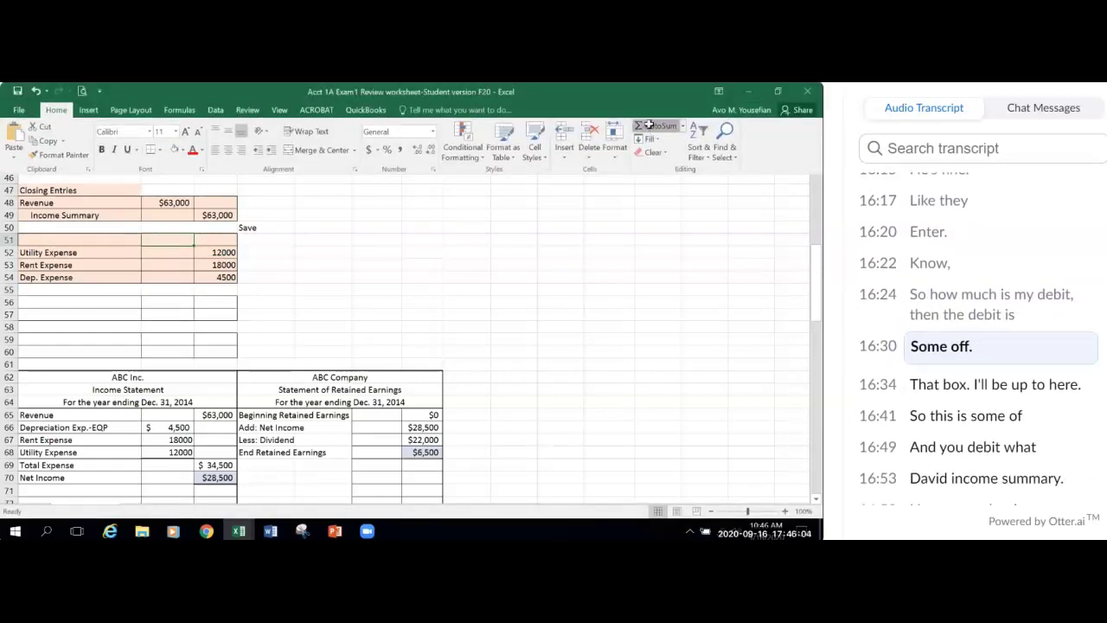
pyautogui.click(647, 127)
pyautogui.click(225, 276)
pyautogui.moveTo(231, 264); pyautogui.dragTo(220, 252)
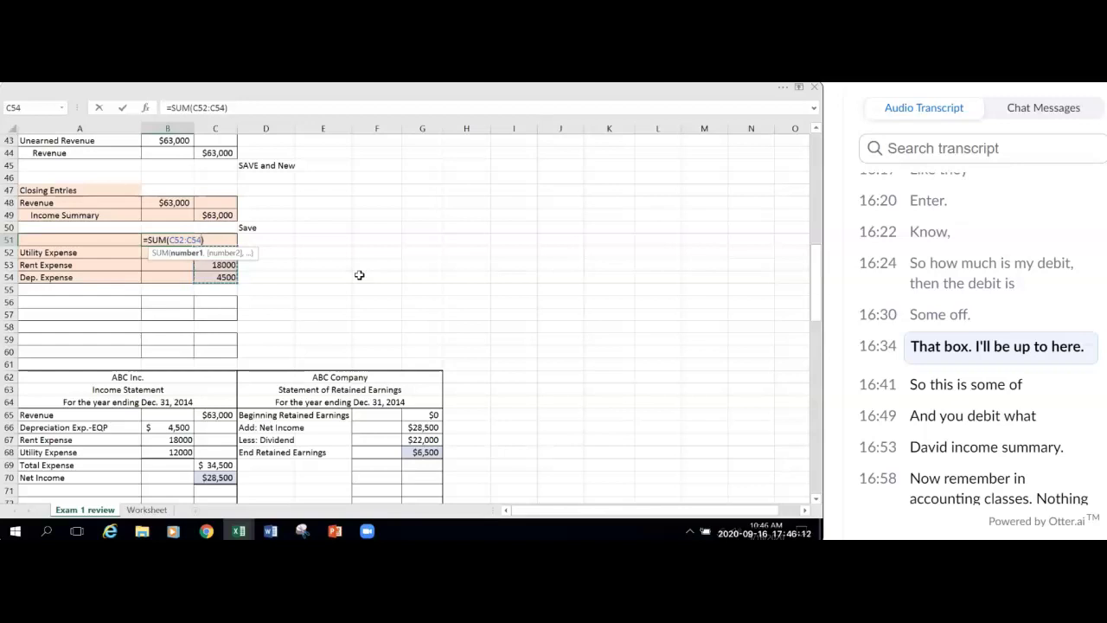
pyautogui.press('Return')
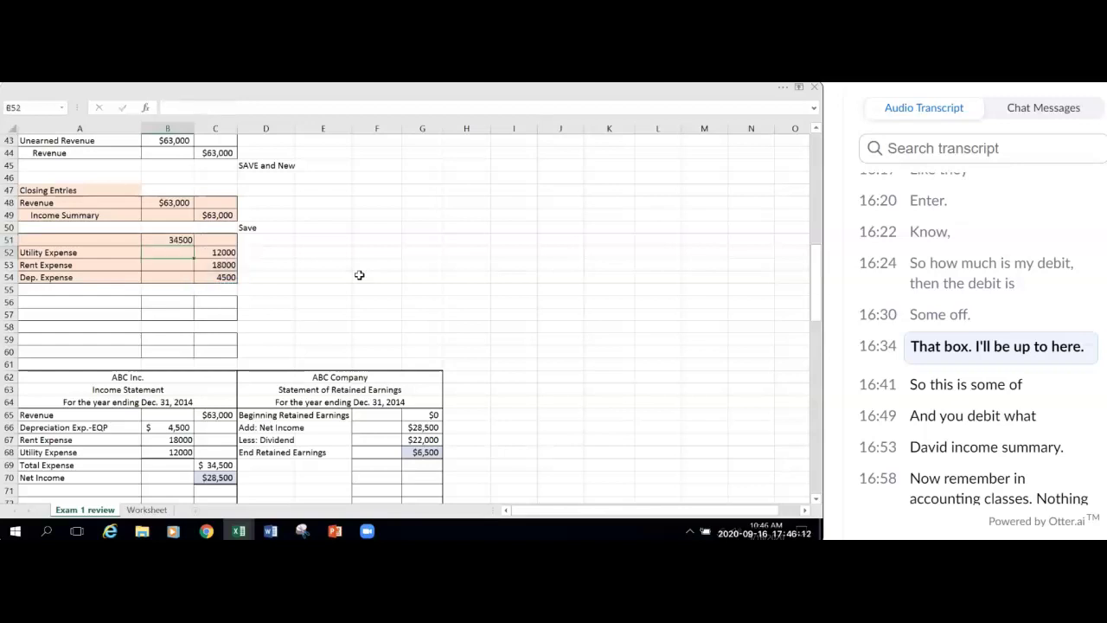
pyautogui.click(168, 241)
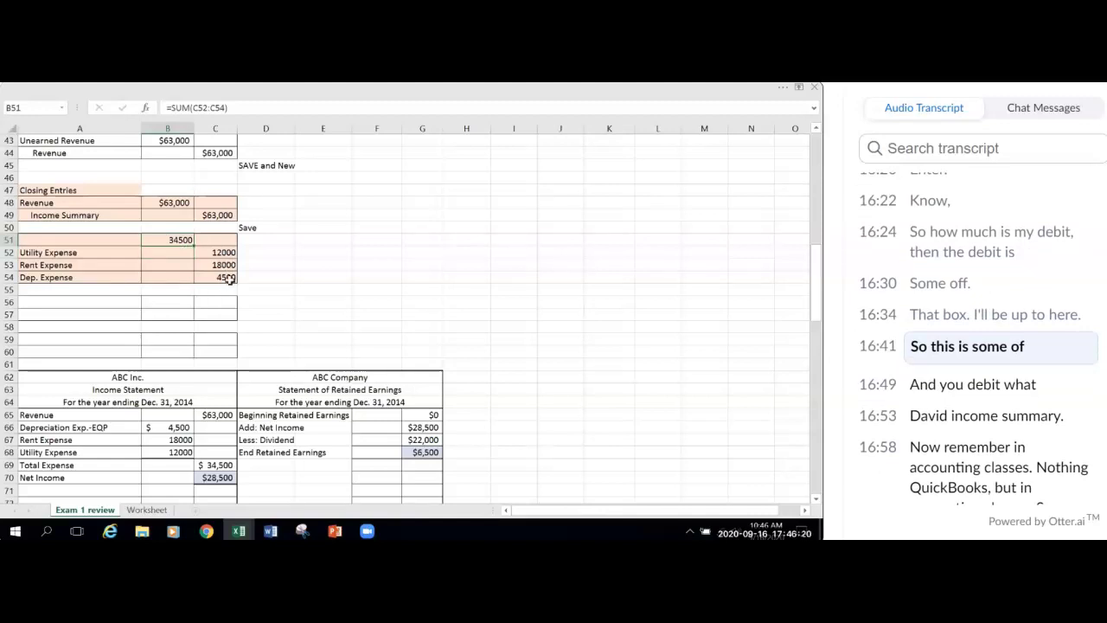
pyautogui.click(62, 240)
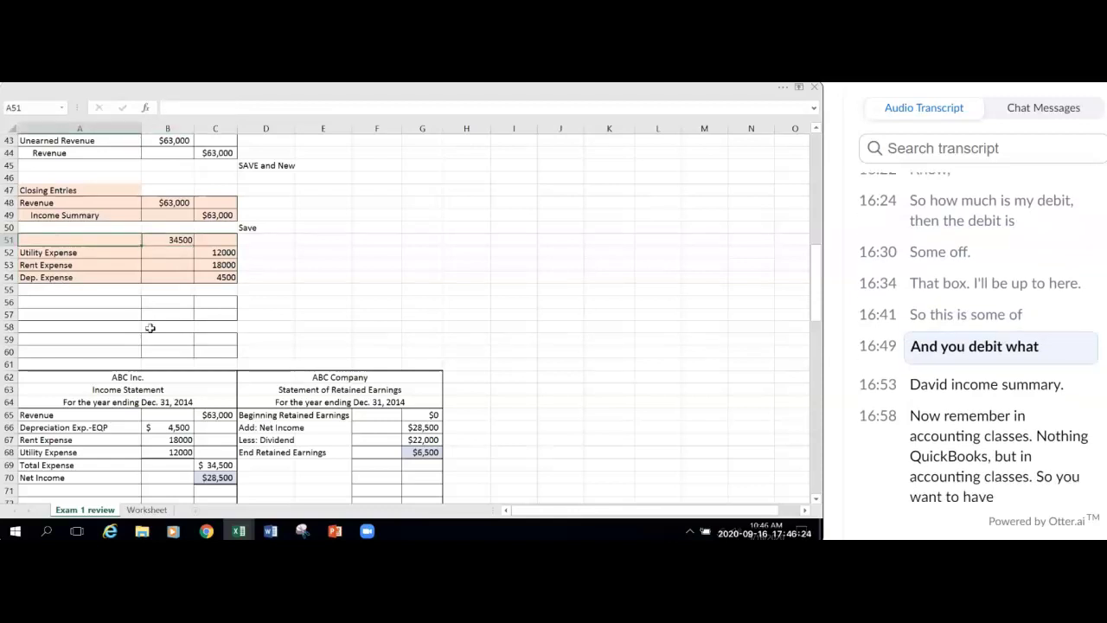
pyautogui.write('Income Summary')
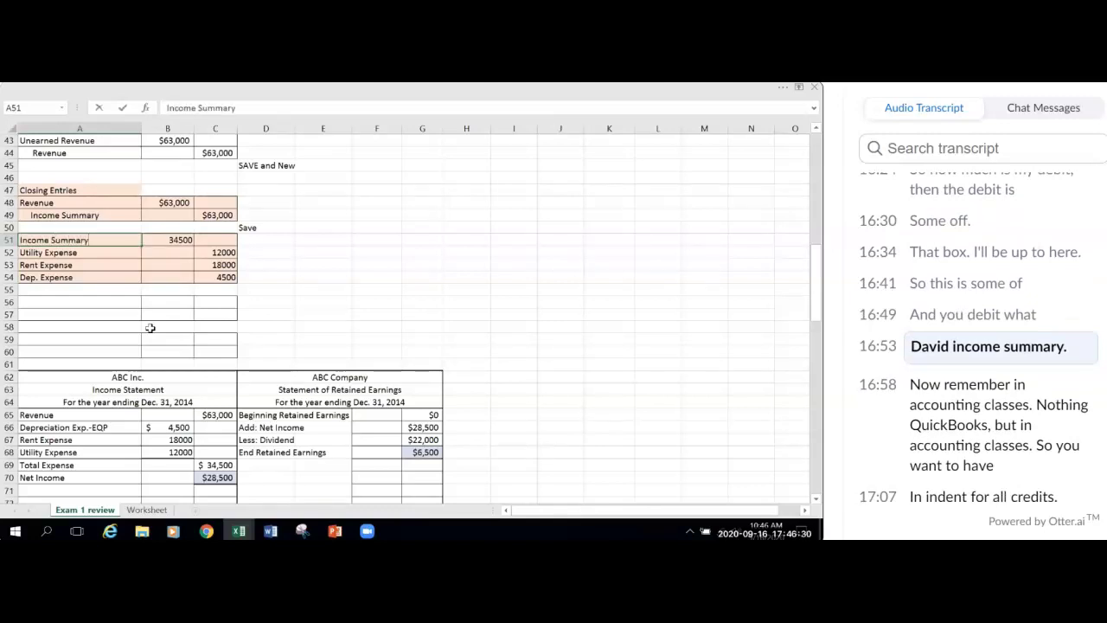
# Step: Indent the credited account names Utility Expense, Rent Expense and Dep. Expense in A52:A54 with leading spaces
pyautogui.click(24, 252)
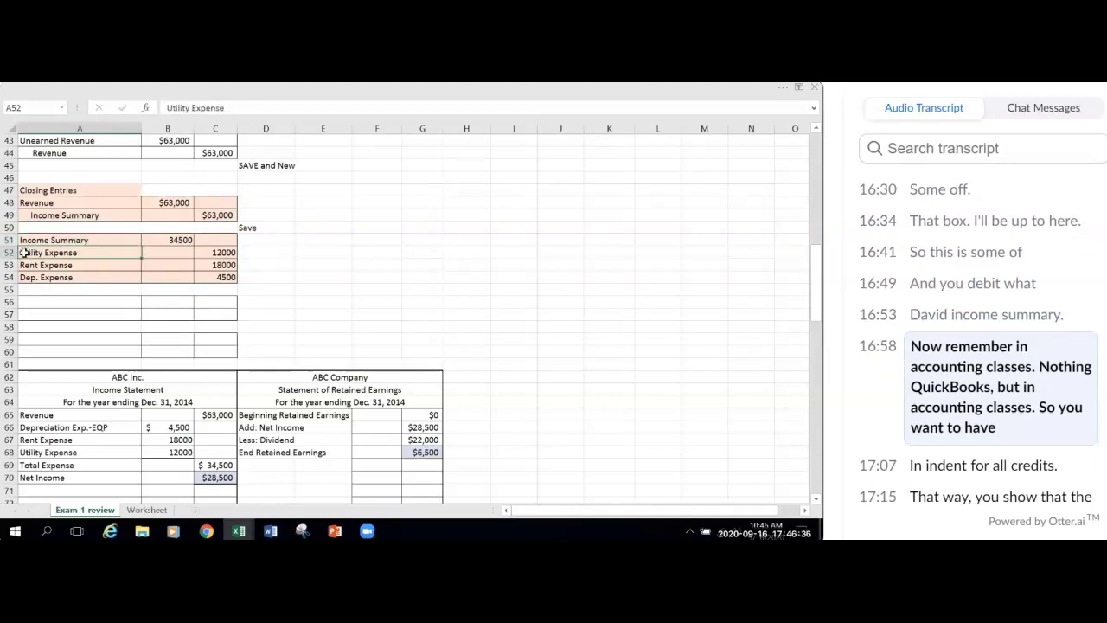
pyautogui.click(167, 107)
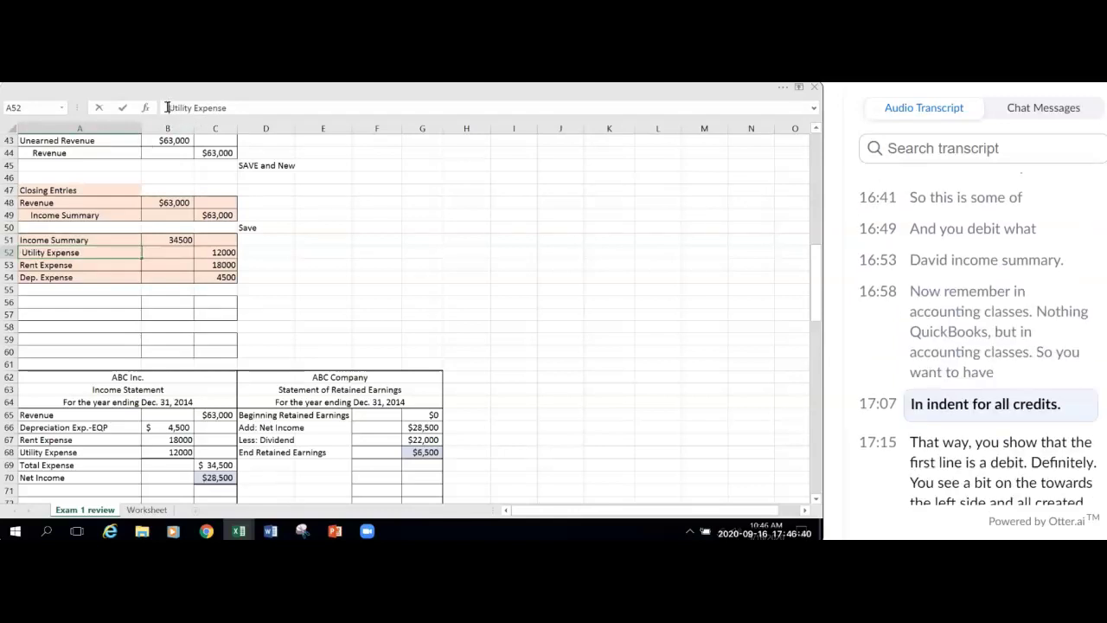
pyautogui.click(32, 265)
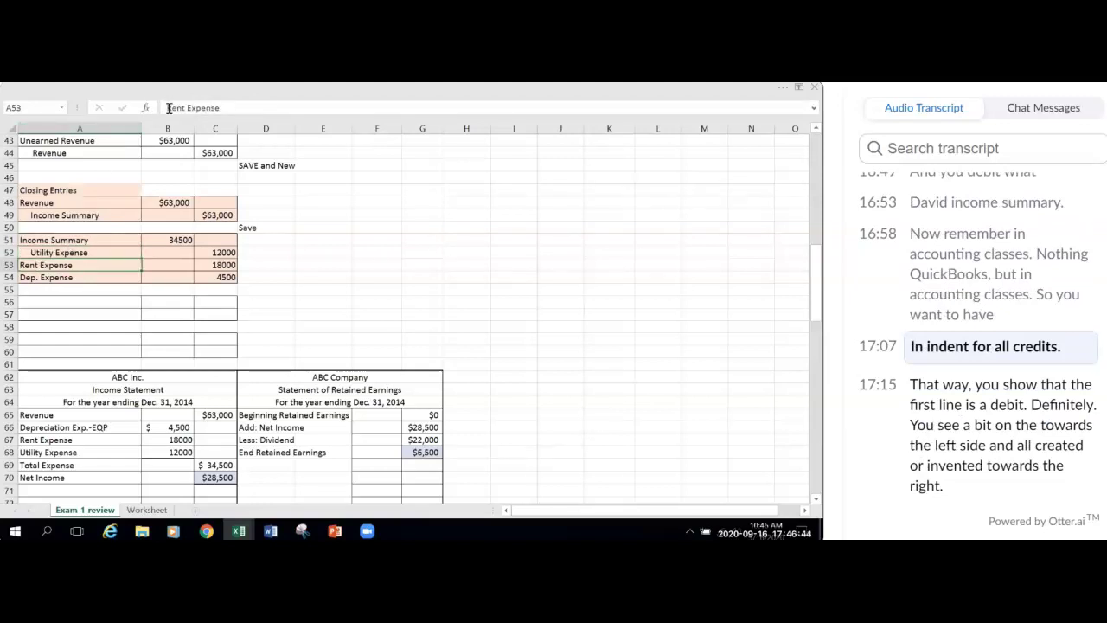
pyautogui.click(167, 107)
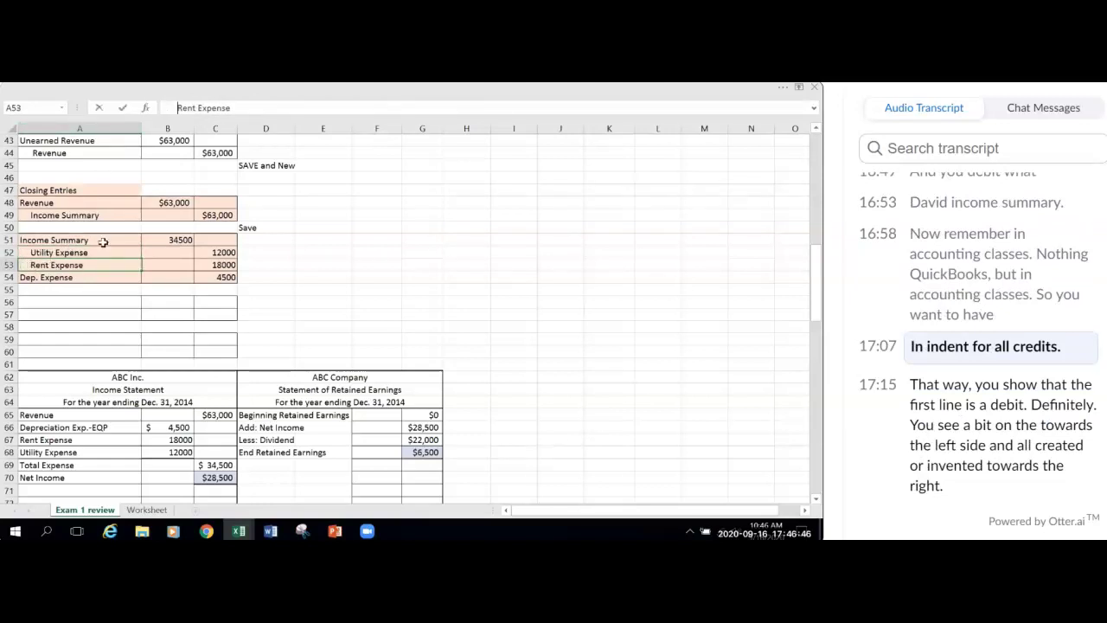
pyautogui.click(50, 276)
pyautogui.click(169, 108)
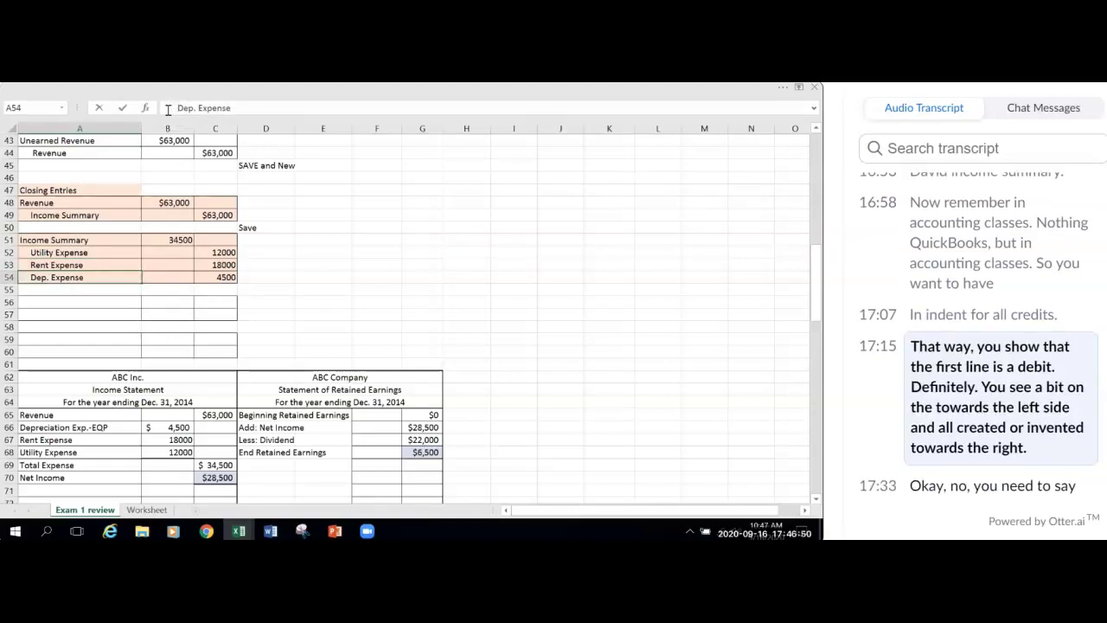
pyautogui.click(390, 277)
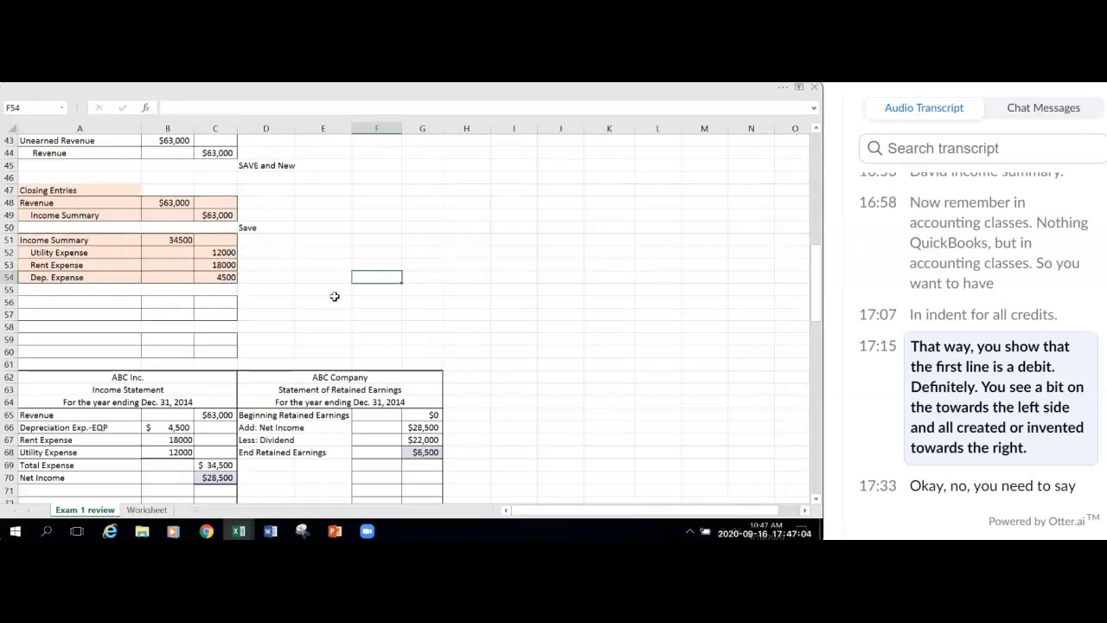
# Step: Copy the Save note from D50 to D55, beneath the closing entry for the expenses
pyautogui.click(251, 227)
pyautogui.hotkey('ctrl', 'c')
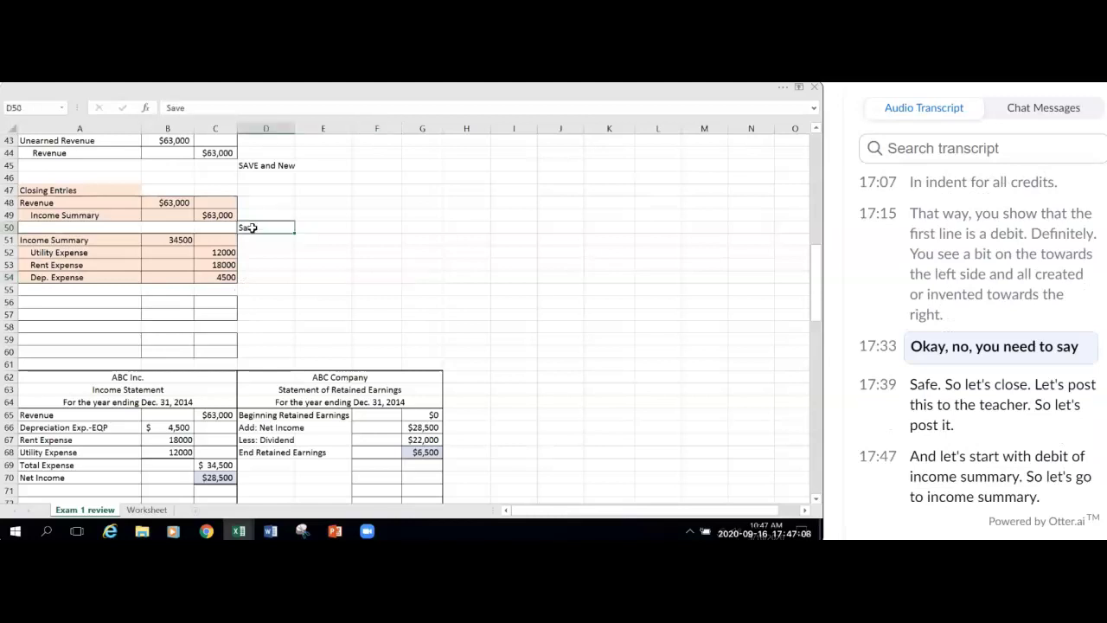
pyautogui.click(259, 287)
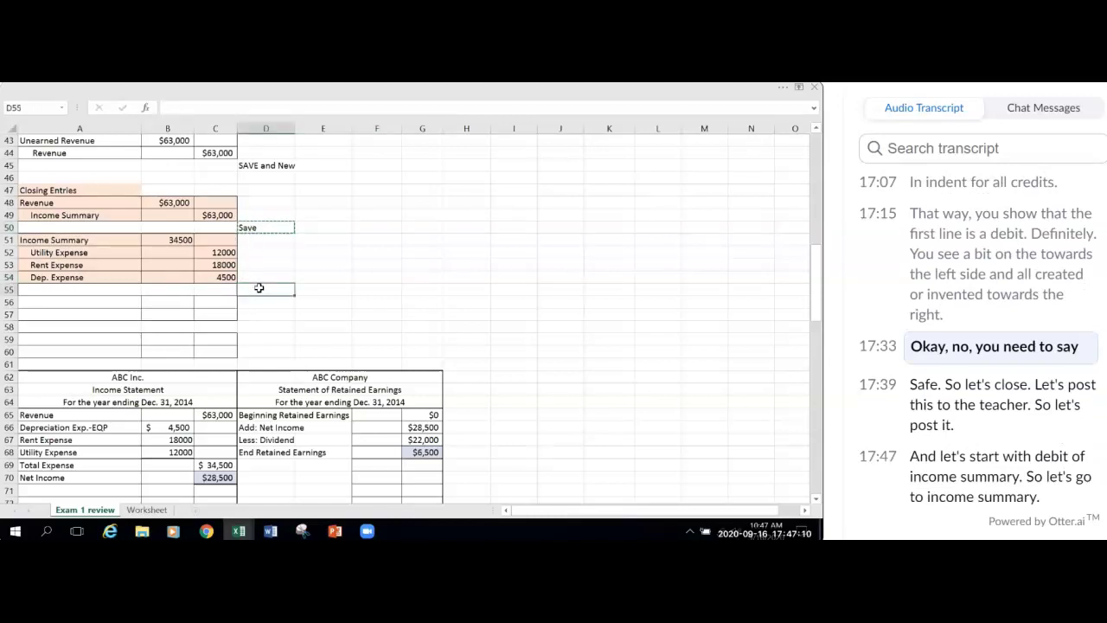
pyautogui.hotkey('ctrl', 'v')
pyautogui.click(424, 300)
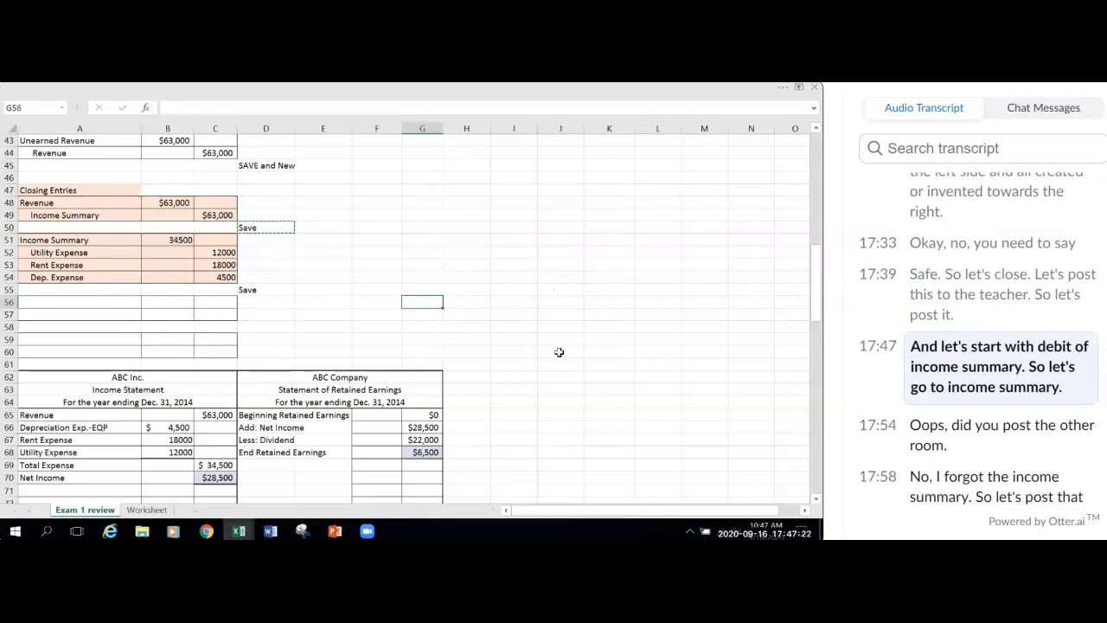
# Step: Post the revenue closing entry to the credit side of the Income Summary T-account by linking E130 to the journal credit, =C49
pyautogui.scroll(-18, 558, 352)
pyautogui.scroll(-4, 559, 352)
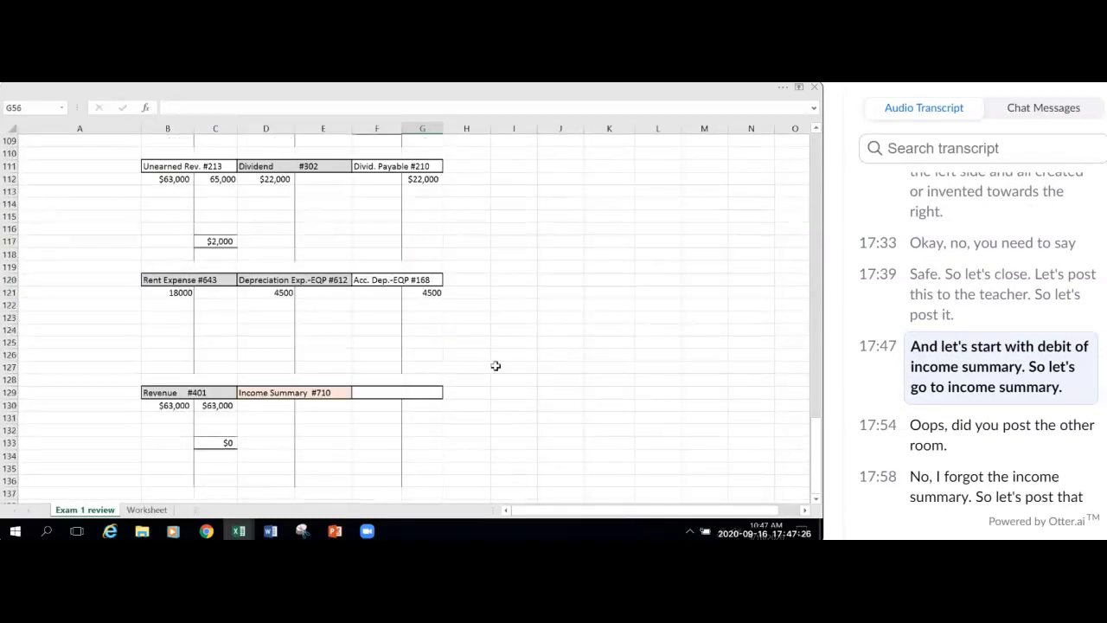
pyautogui.scroll(10, 497, 366)
pyautogui.scroll(12, 501, 365)
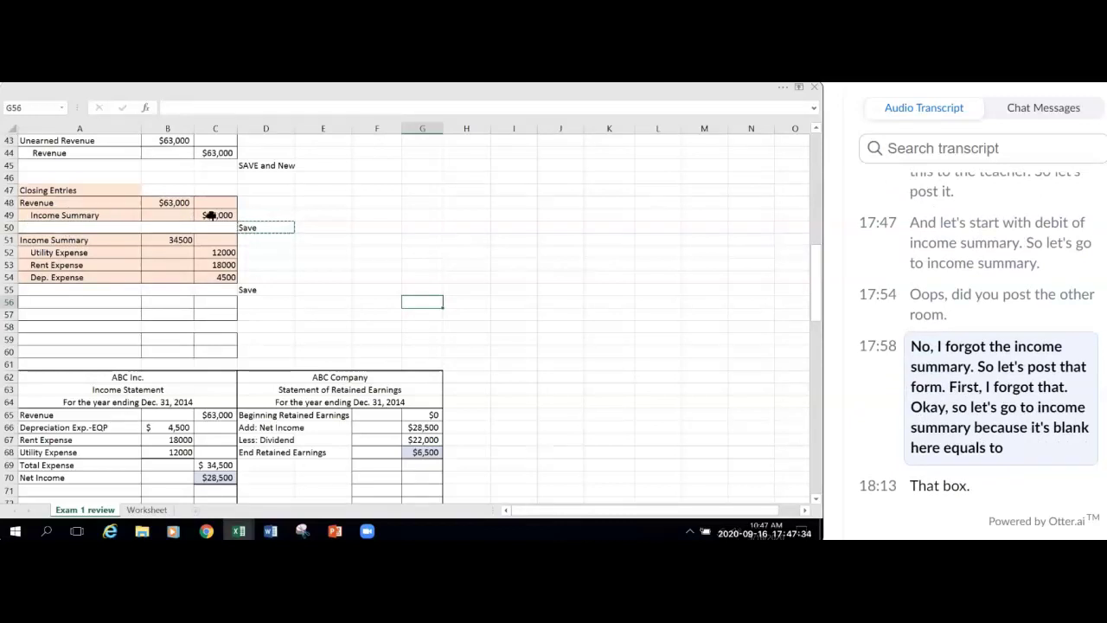
pyautogui.scroll(-7, 582, 387)
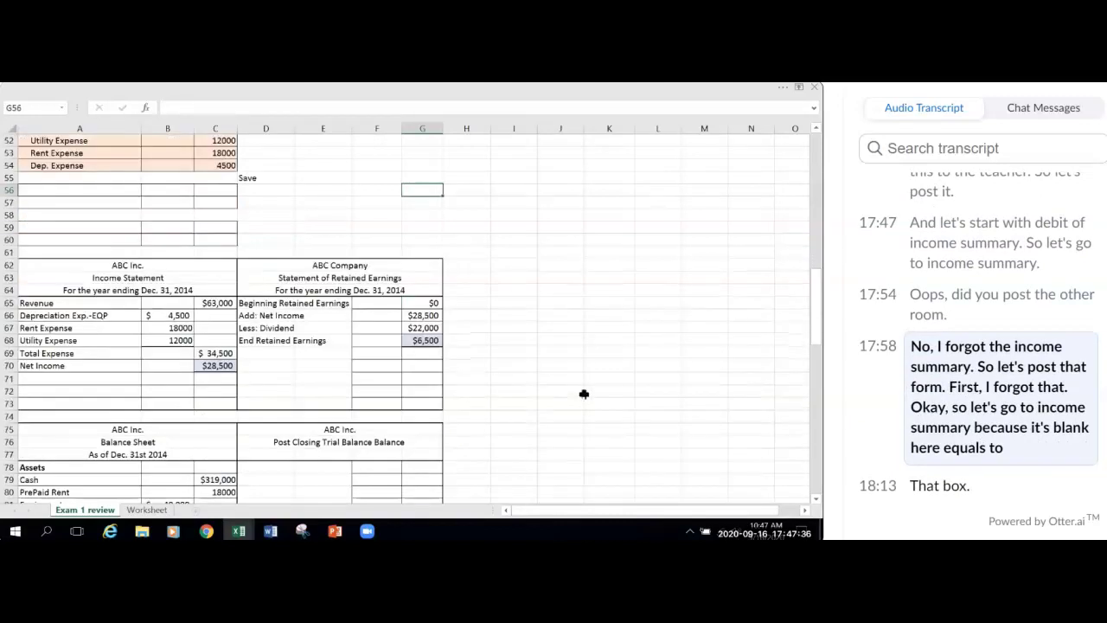
pyautogui.scroll(-16, 581, 381)
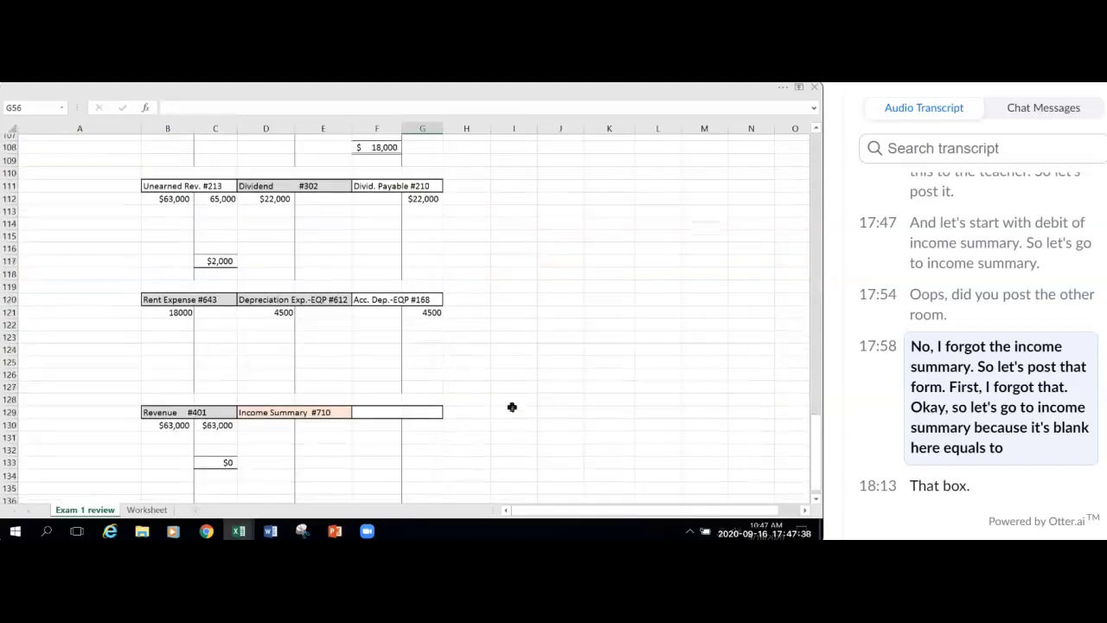
pyautogui.click(317, 368)
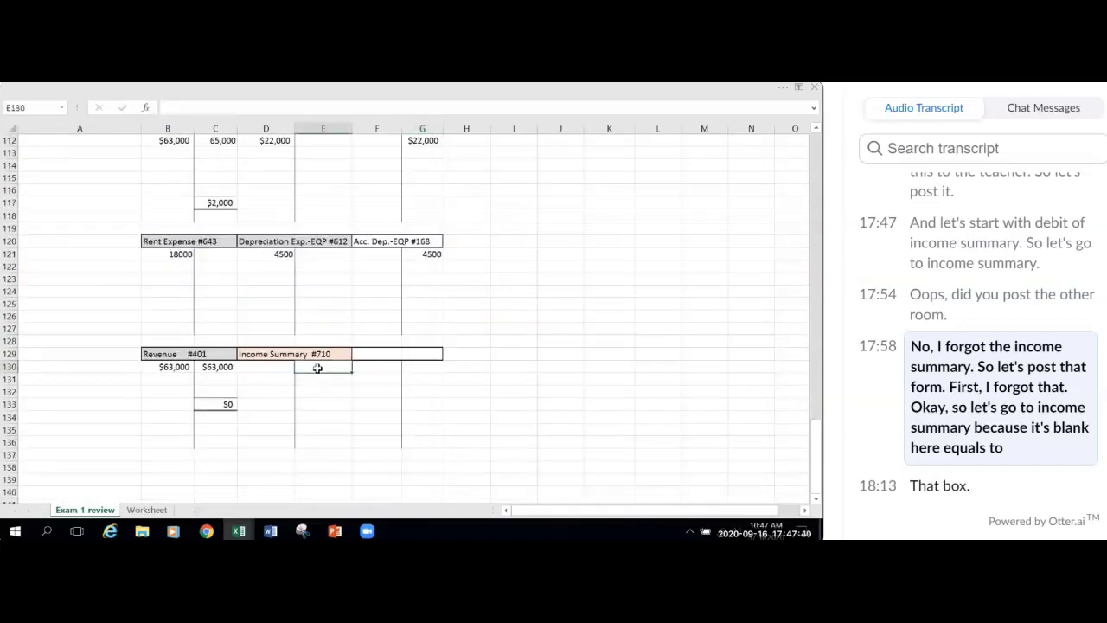
pyautogui.write('=')
pyautogui.scroll(16, 276, 335)
pyautogui.scroll(8, 230, 329)
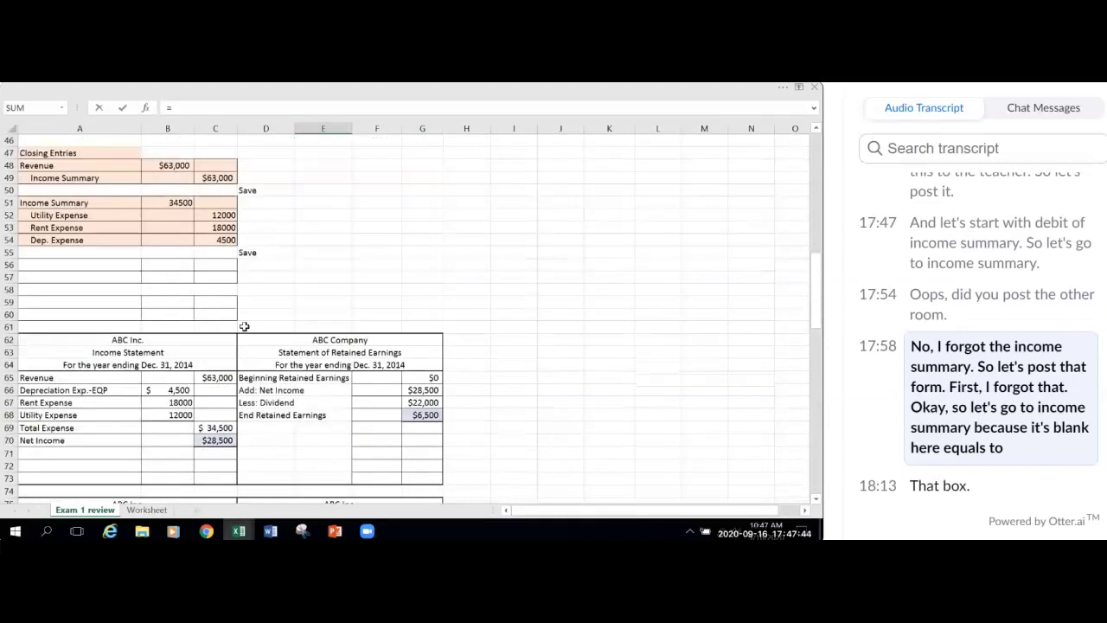
pyautogui.click(216, 254)
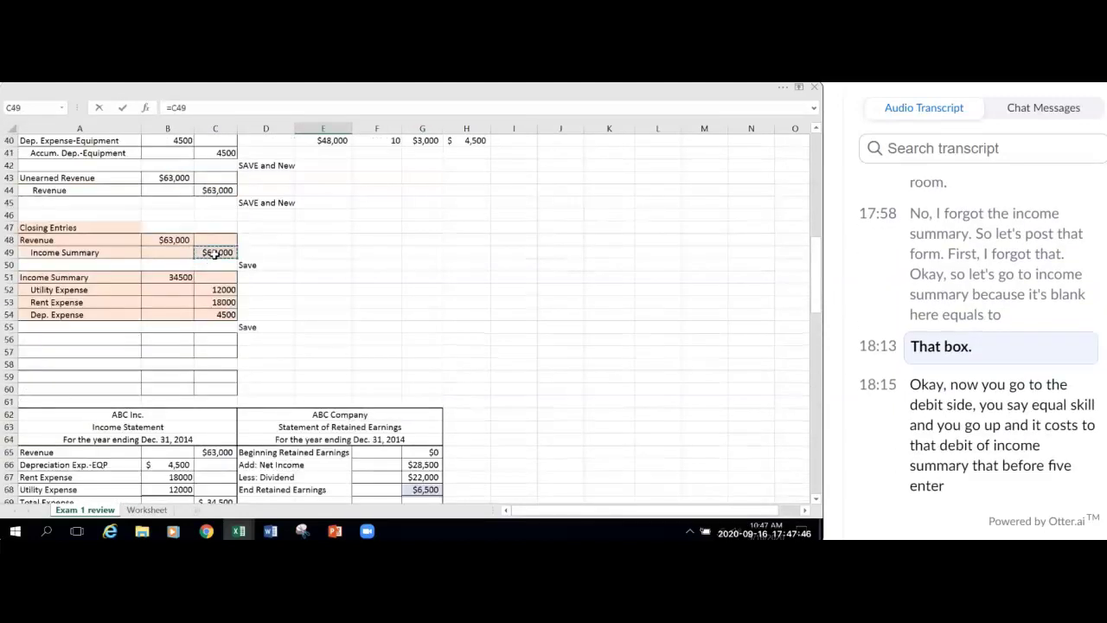
pyautogui.press('Return')
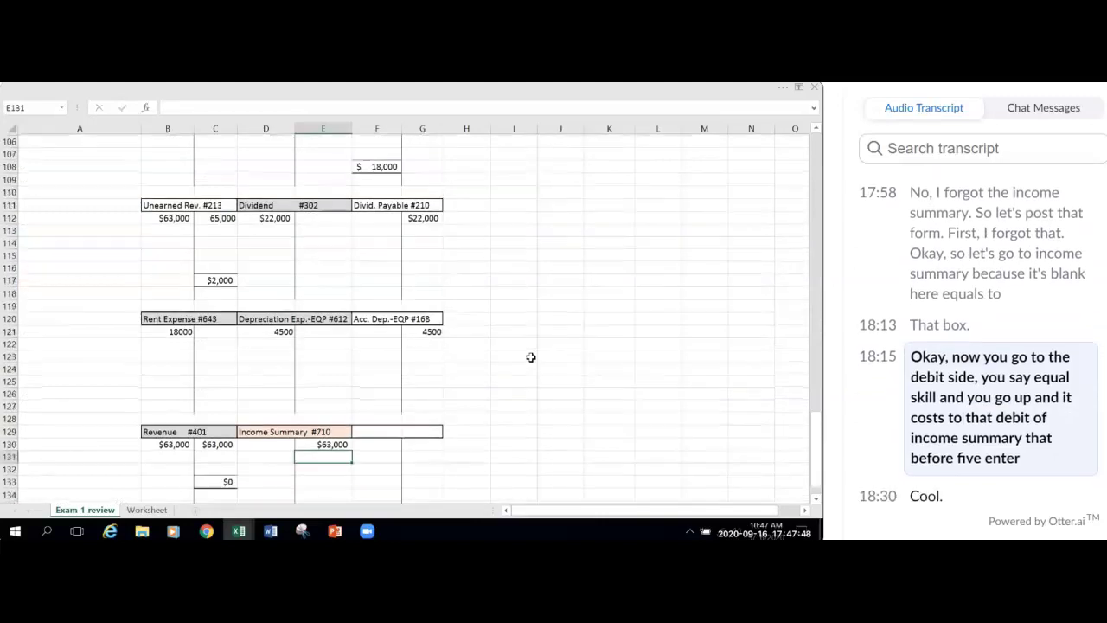
# Step: Post the expense closing entry to the debit side of the Income Summary T-account by linking D130 to the journal debit, =B51
pyautogui.click(261, 446)
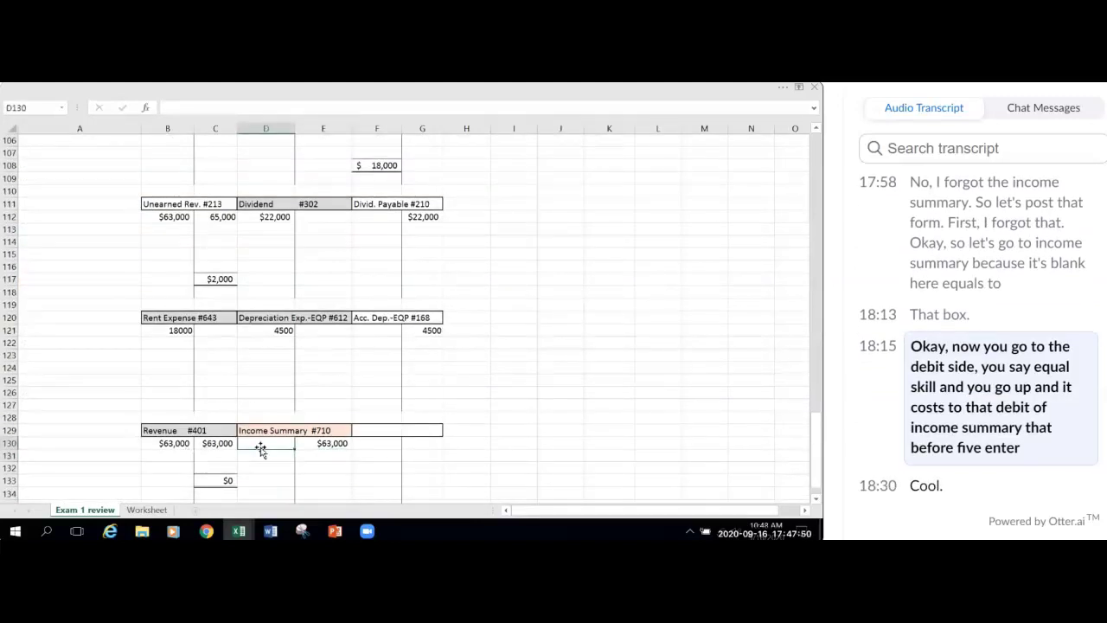
pyautogui.write('=')
pyautogui.scroll(11, 445, 420)
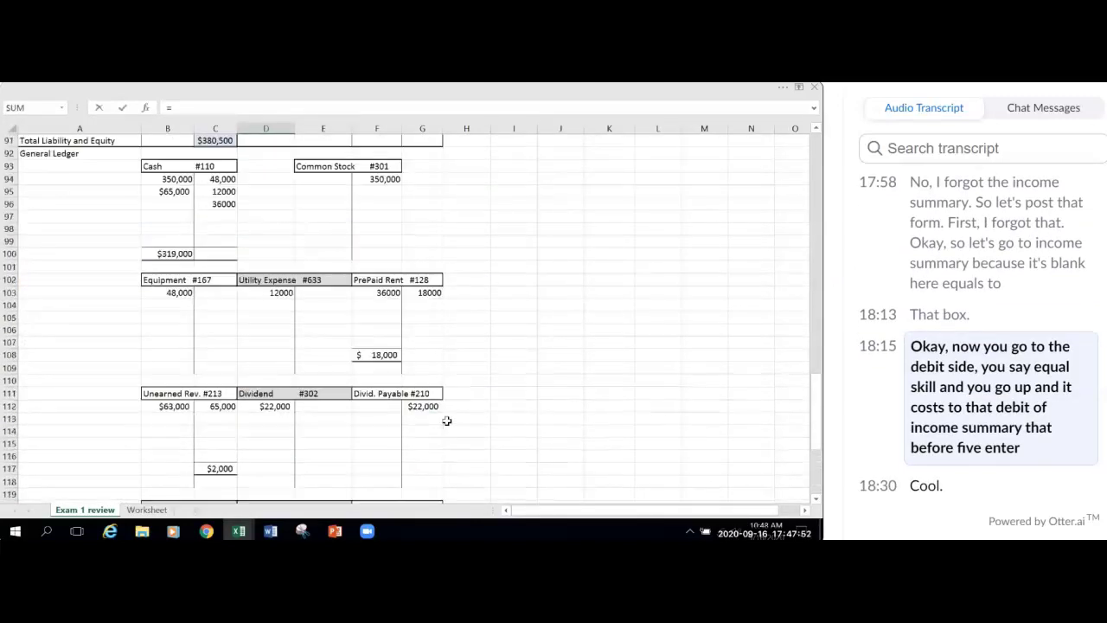
pyautogui.scroll(10, 108, 357)
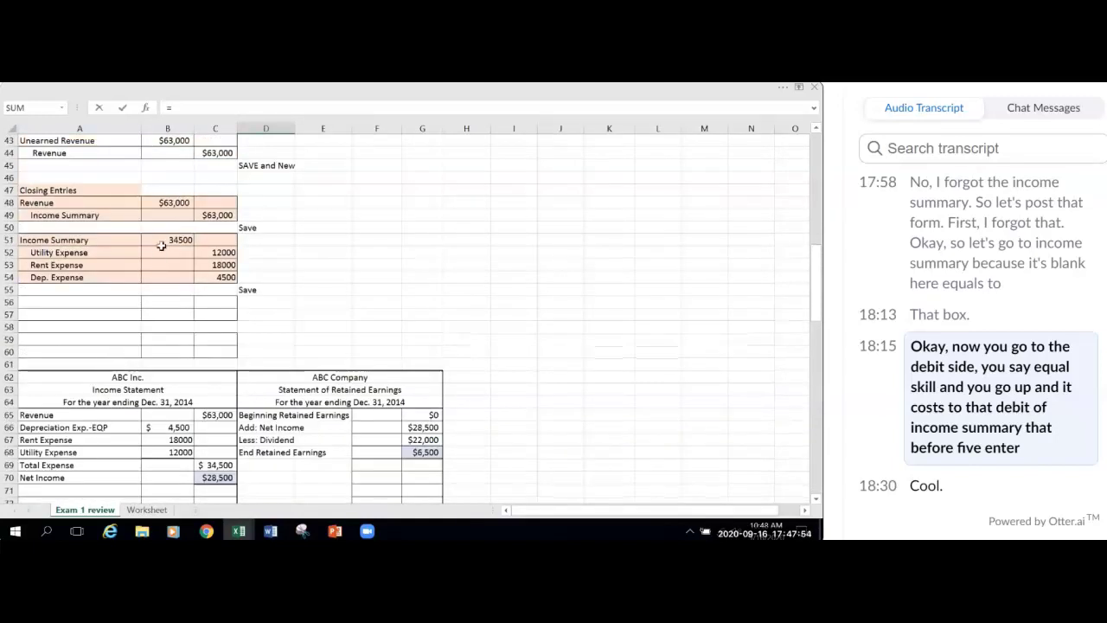
pyautogui.click(170, 239)
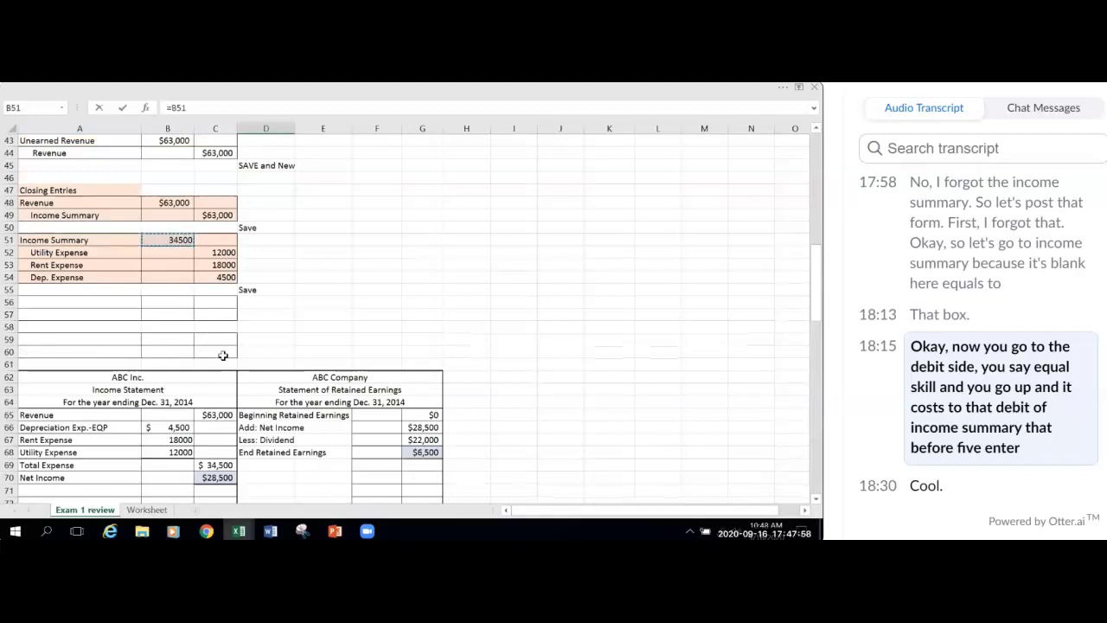
pyautogui.press('Return')
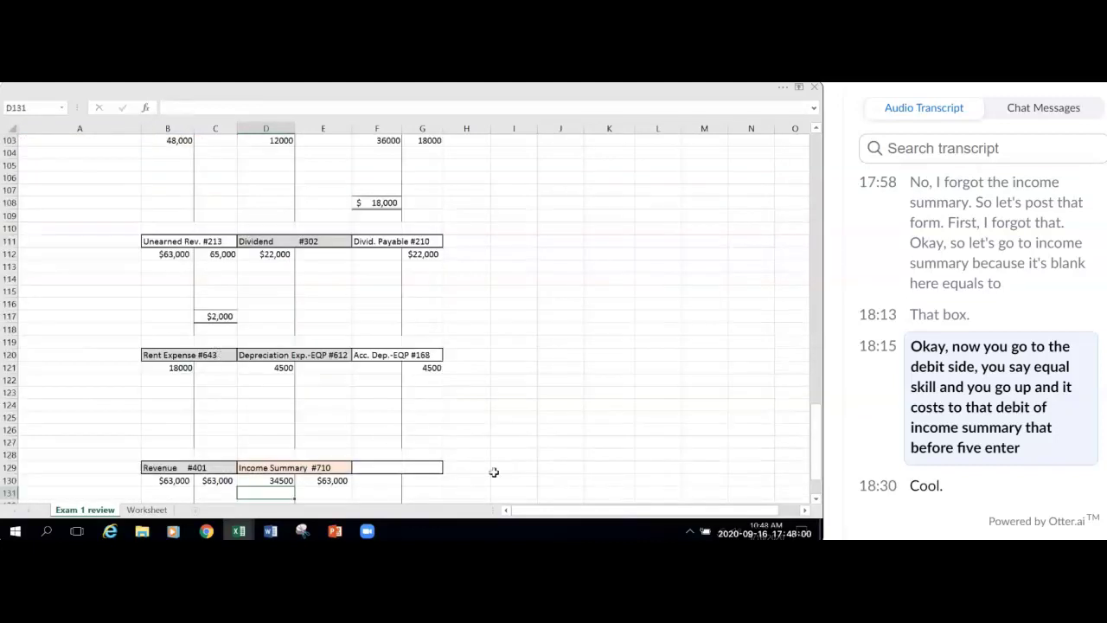
# Step: Draw a balance line under the Income Summary postings by applying a thick bottom border to D131:E131
pyautogui.scroll(-1, 502, 471)
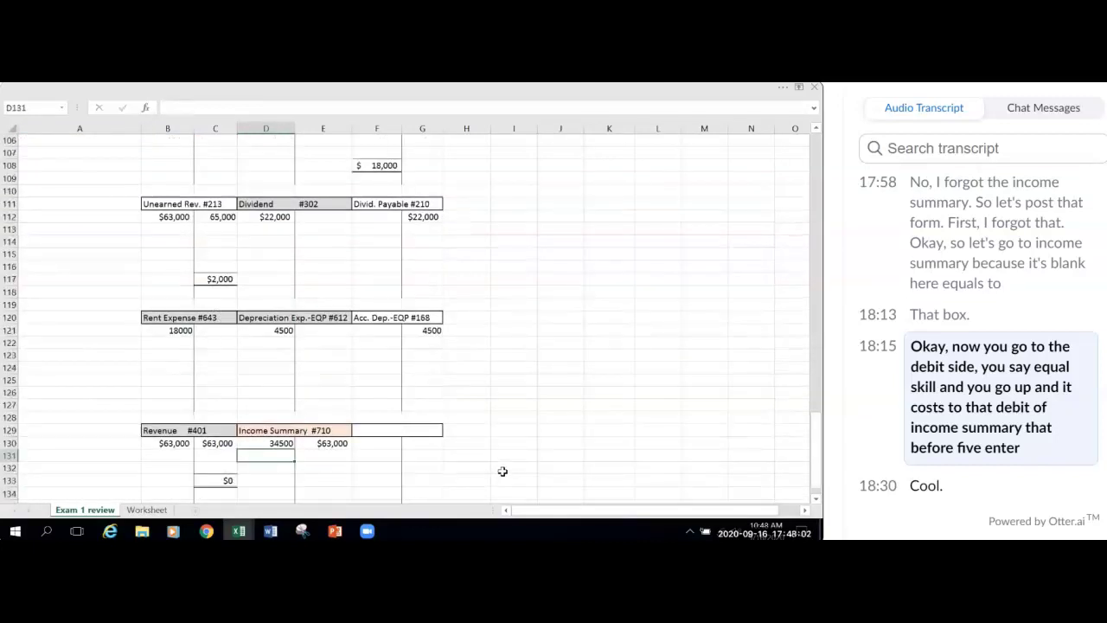
pyautogui.click(309, 454)
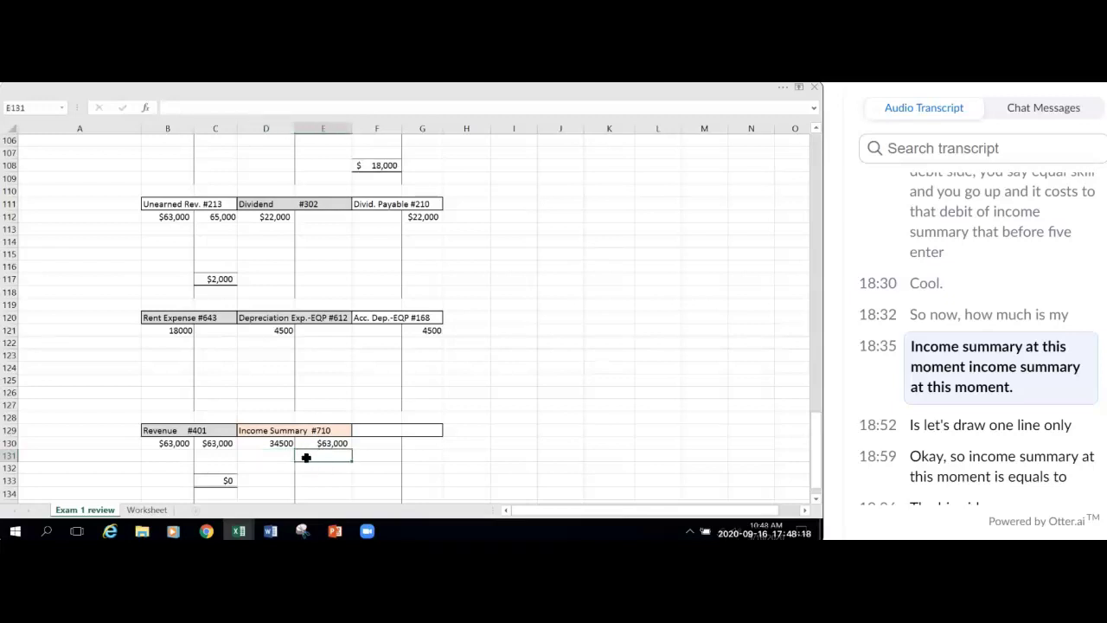
pyautogui.moveTo(270, 457); pyautogui.dragTo(316, 459)
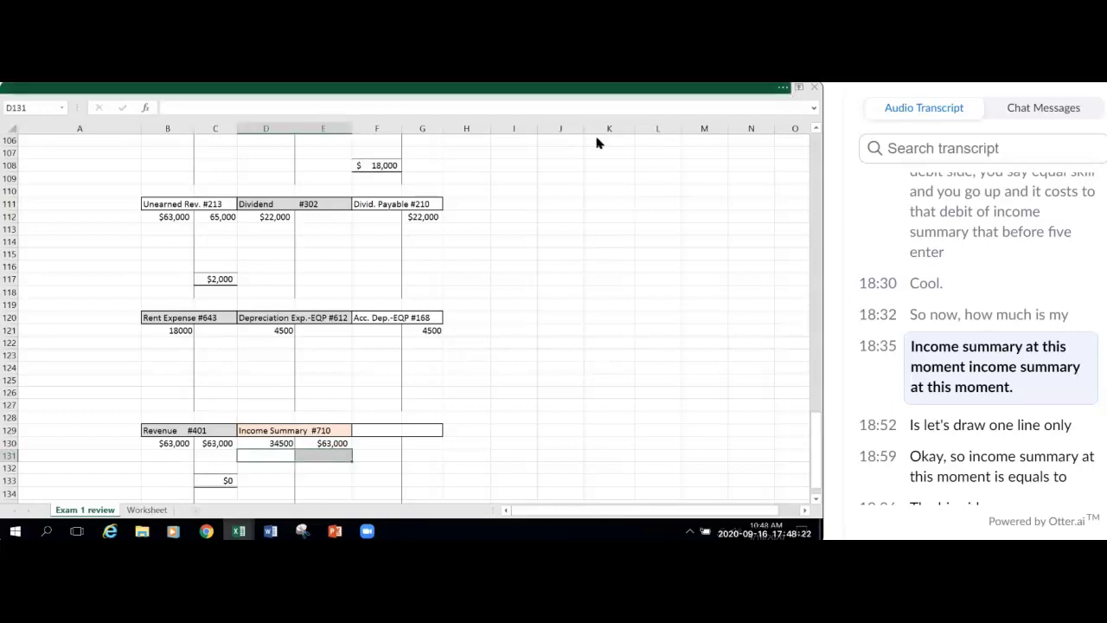
pyautogui.click(785, 89)
pyautogui.click(161, 150)
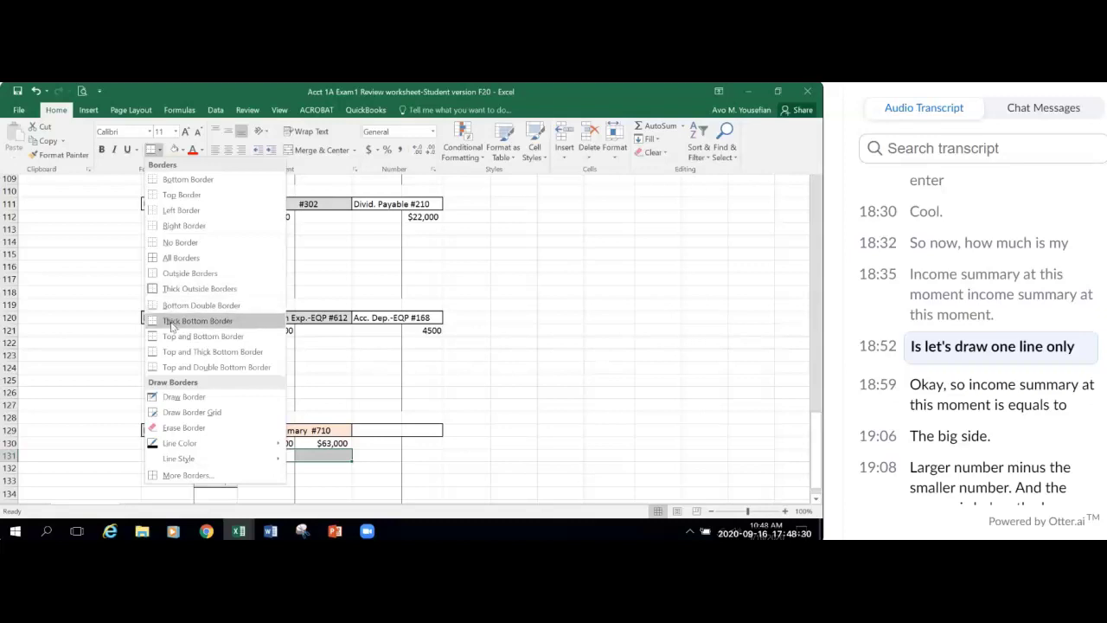
pyautogui.click(197, 320)
pyautogui.click(553, 430)
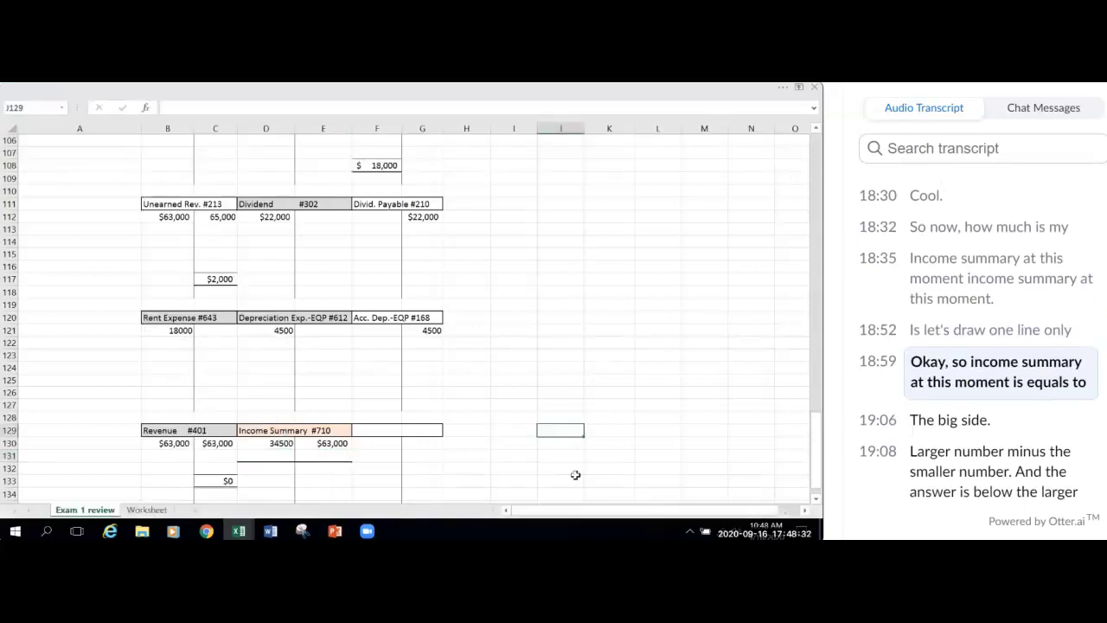
# Step: Calculate the Income Summary credit balance in E132 as credit minus debit with =E130-D130
pyautogui.scroll(-1, 573, 474)
pyautogui.scroll(-2, 450, 466)
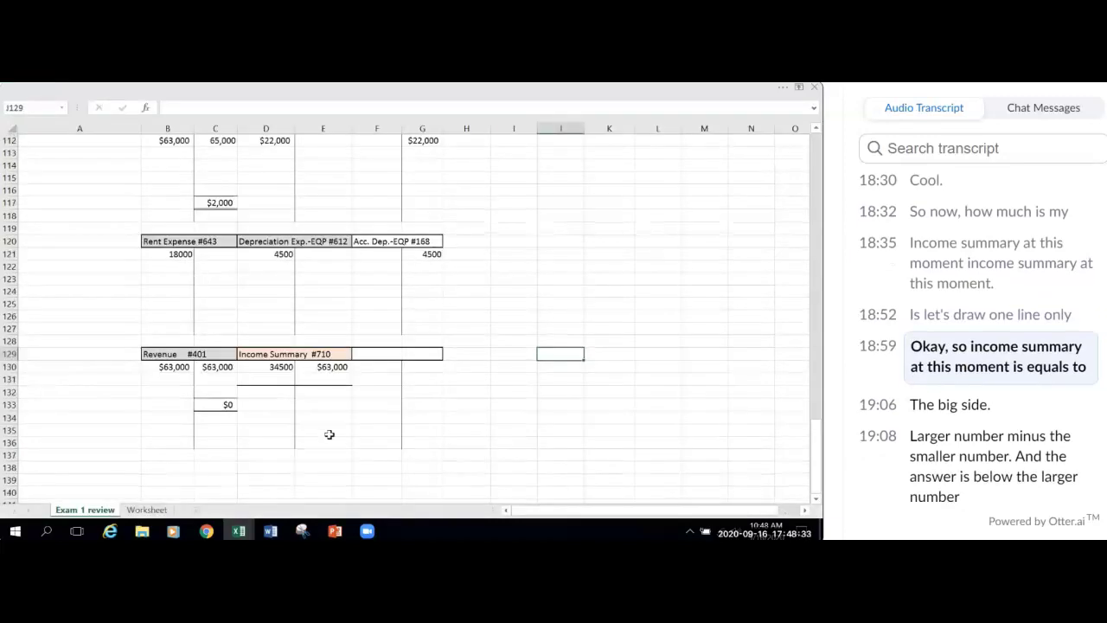
pyautogui.click(327, 391)
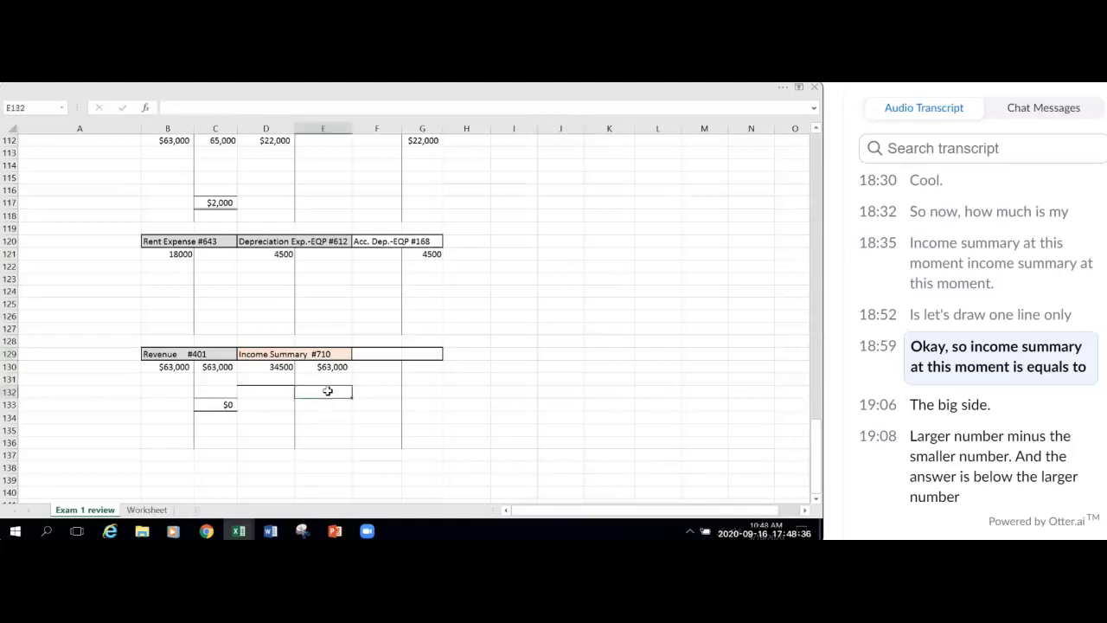
pyautogui.write('=')
pyautogui.click(343, 368)
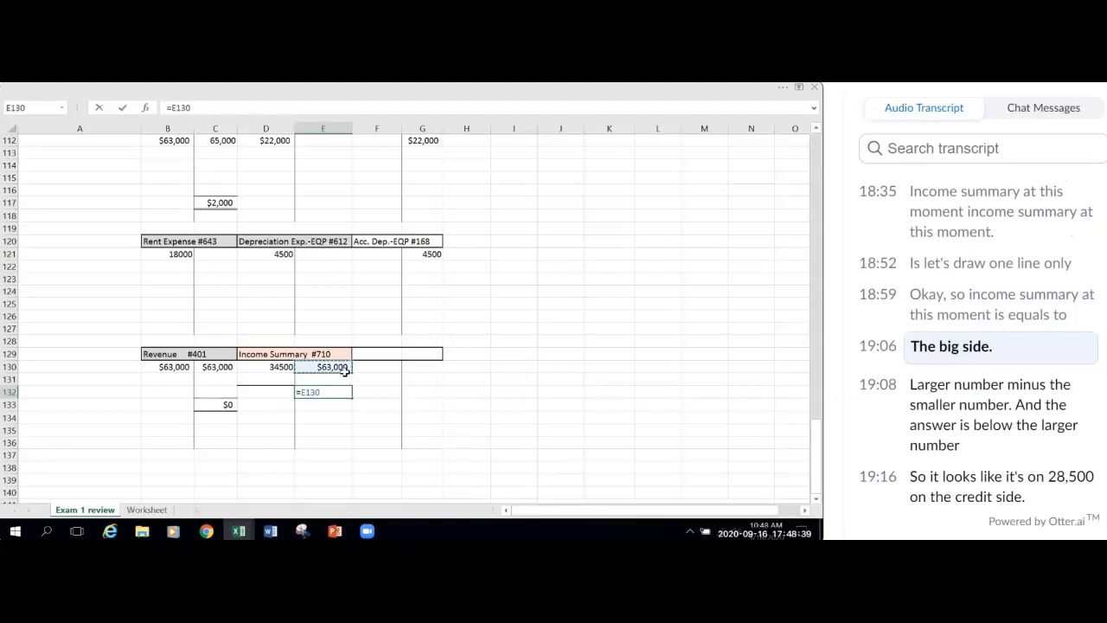
pyautogui.write('-')
pyautogui.click(259, 368)
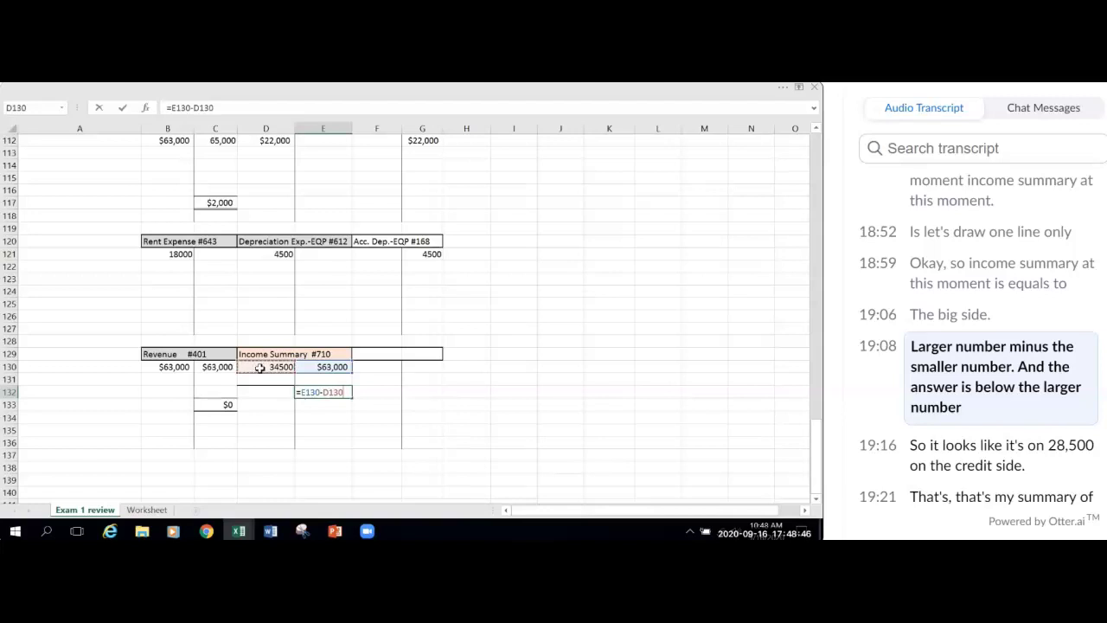
pyautogui.press('Return')
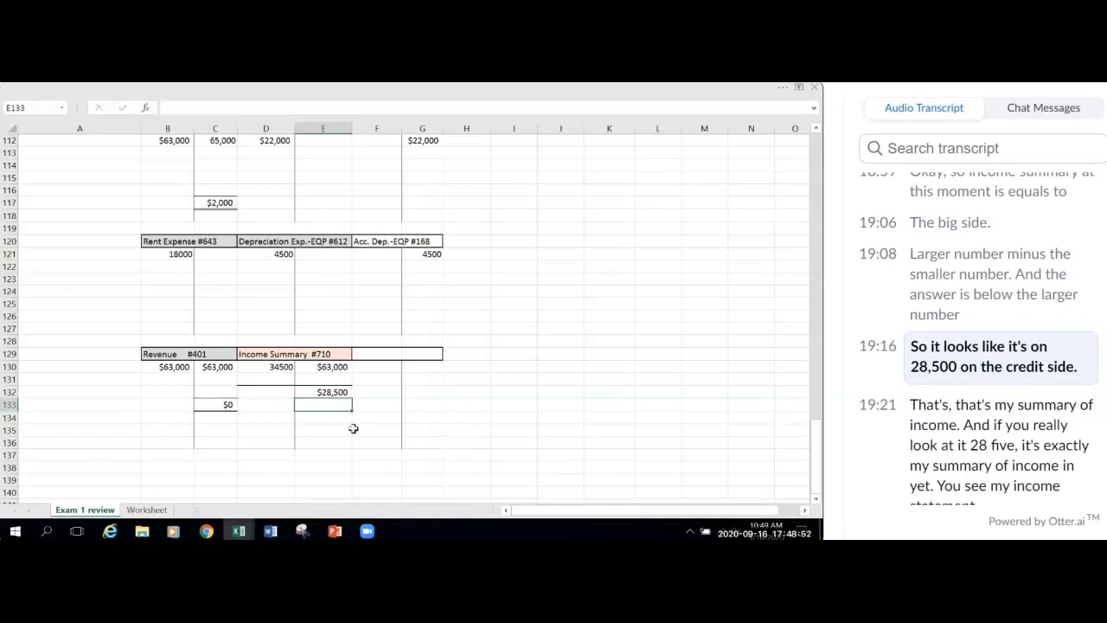
# Step: Compare the Income Summary balance in E132 with Net Income on the income statement
pyautogui.click(322, 393)
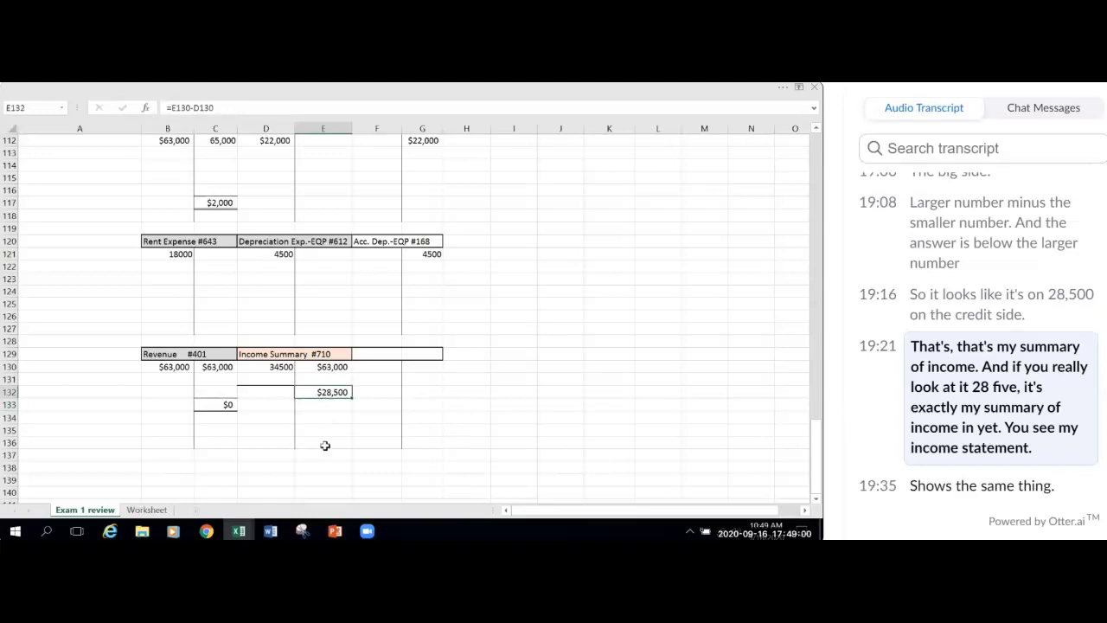
pyautogui.scroll(16, 320, 442)
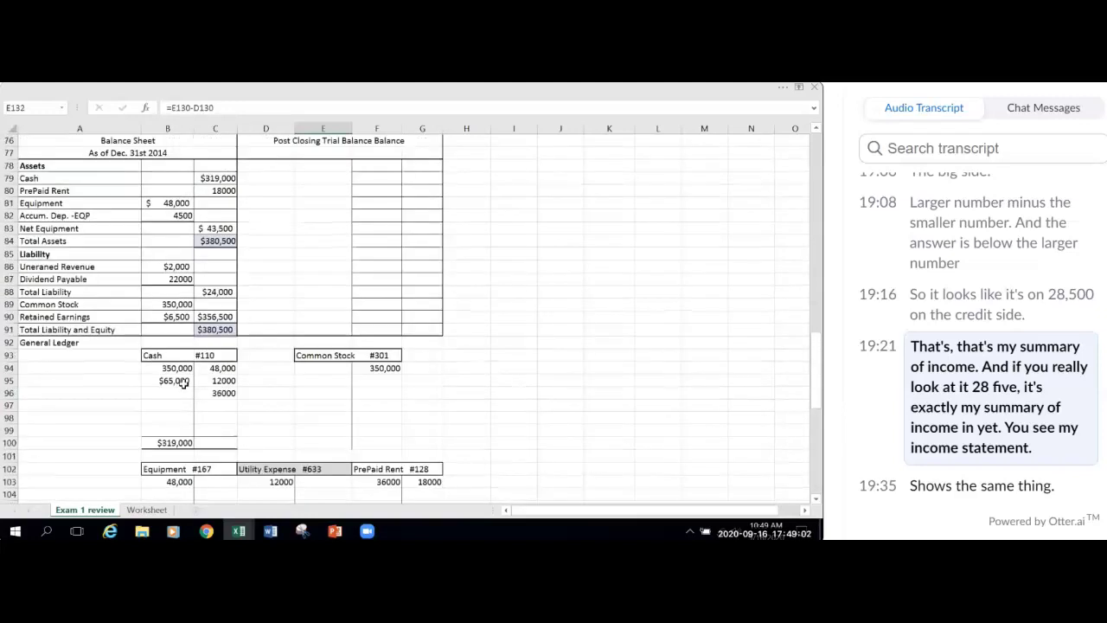
pyautogui.scroll(3, 184, 383)
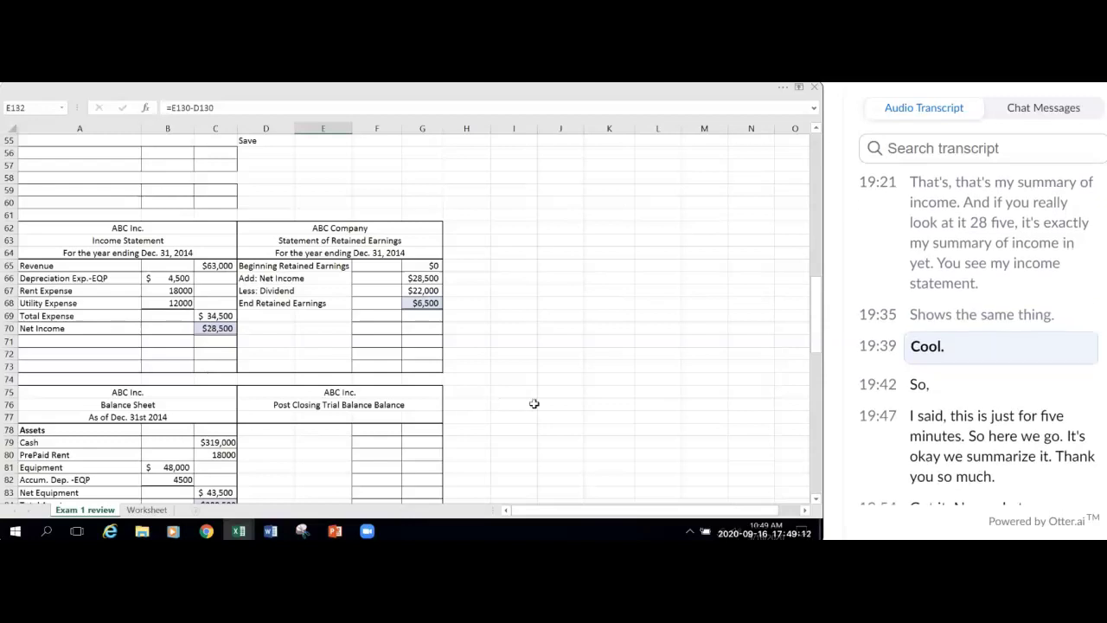
pyautogui.scroll(-2, 522, 402)
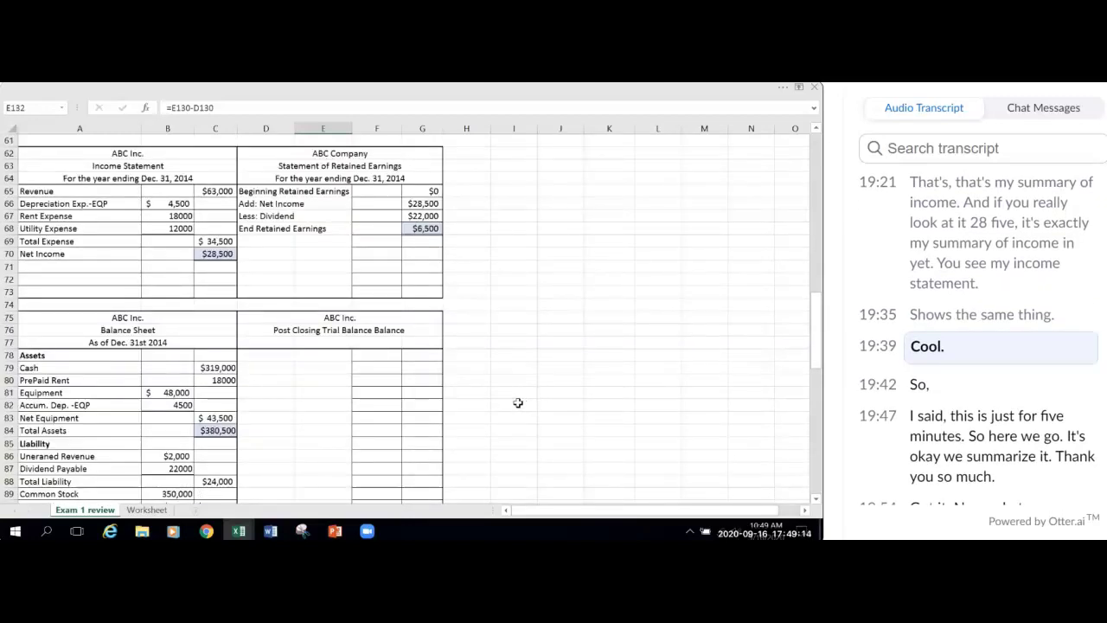
pyautogui.scroll(-9, 518, 403)
pyautogui.scroll(-5, 498, 412)
pyautogui.scroll(-2, 498, 412)
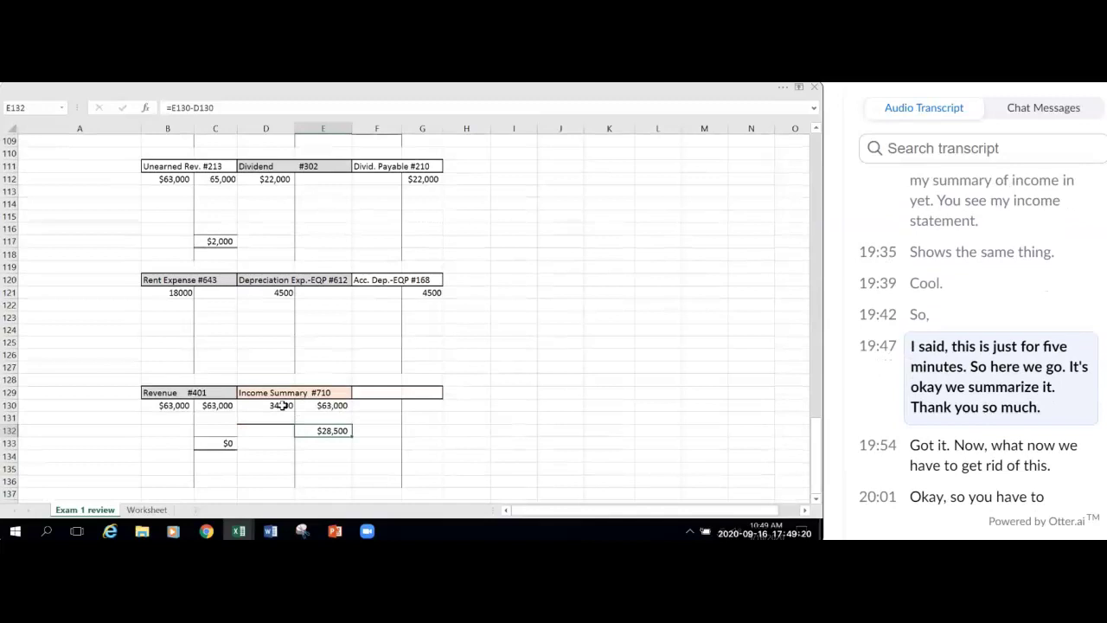
pyautogui.click(337, 470)
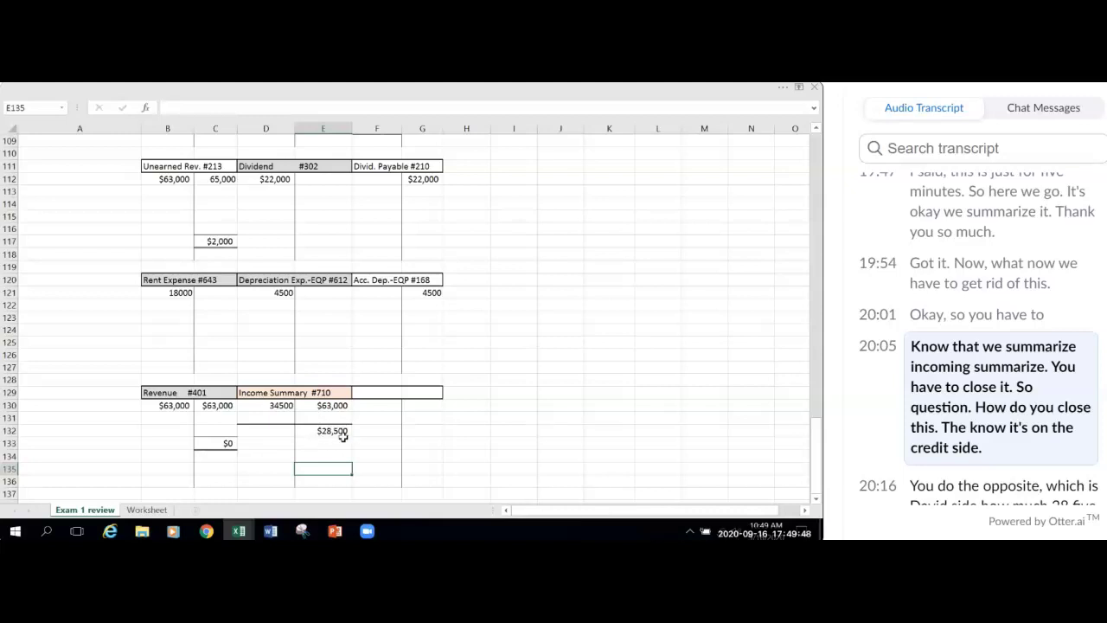
# Step: Start the Income Summary closing entry by entering Income Summary as the debited account in A56
pyautogui.click(268, 432)
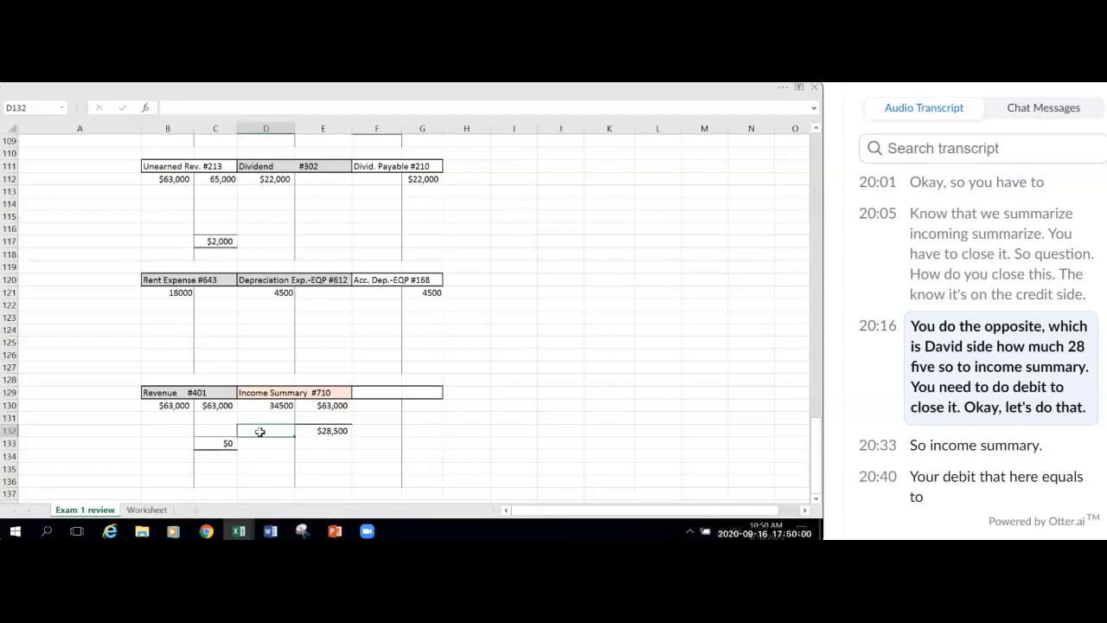
pyautogui.scroll(6, 488, 378)
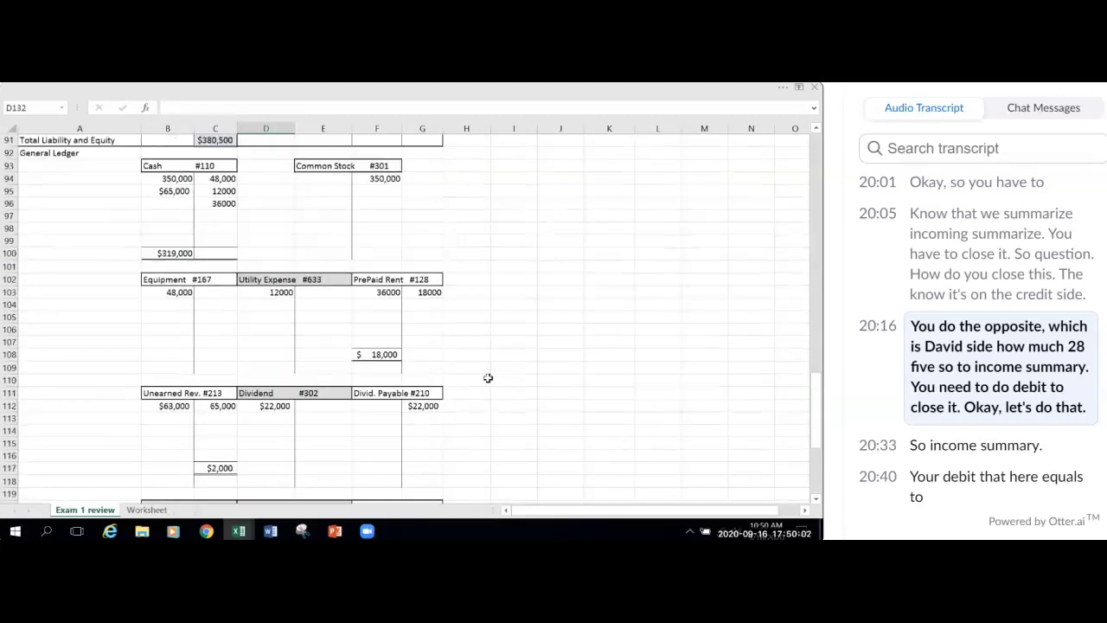
pyautogui.scroll(15, 487, 378)
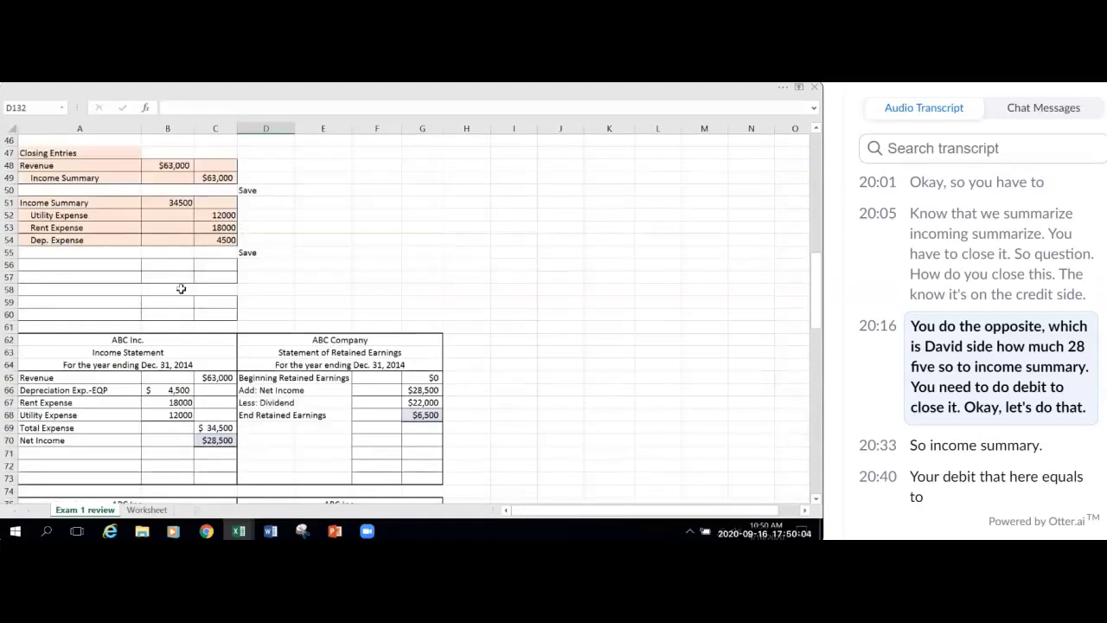
pyautogui.click(67, 262)
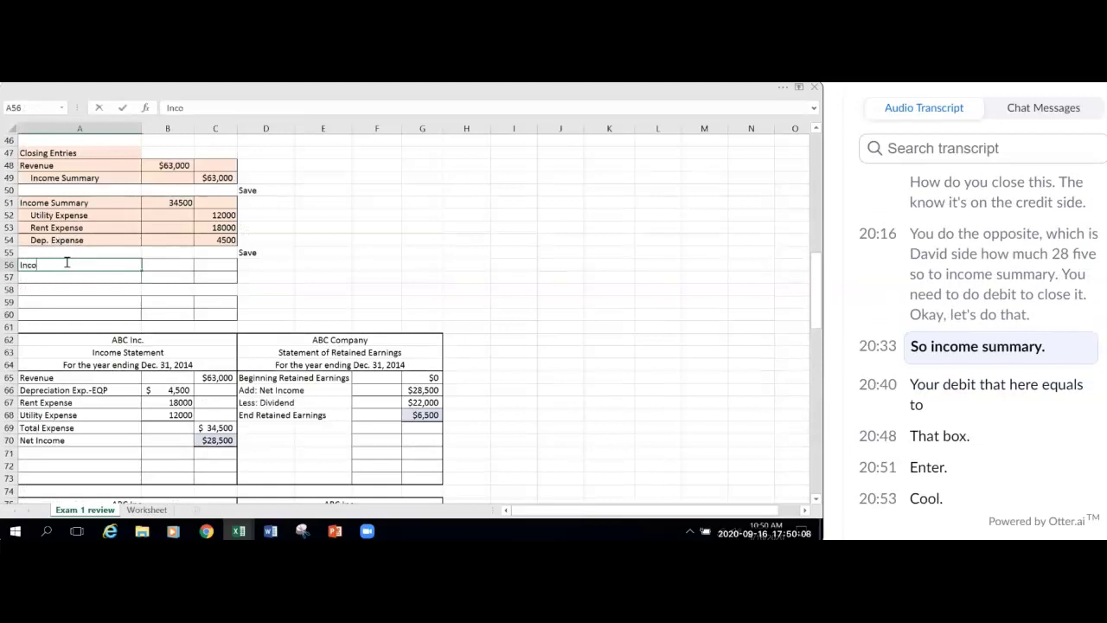
pyautogui.write('Income Summary')
# Step: Link the entry's debit amount in B56 to the Income Summary T-account balance with =E132
pyautogui.click(153, 260)
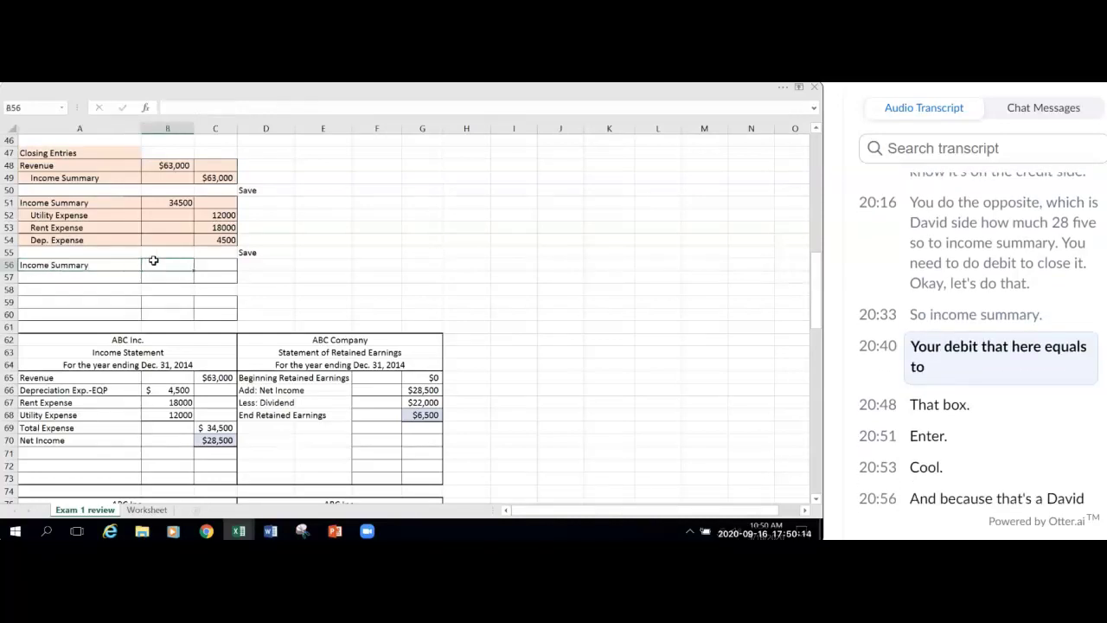
pyautogui.write('=')
pyautogui.scroll(-3, 472, 307)
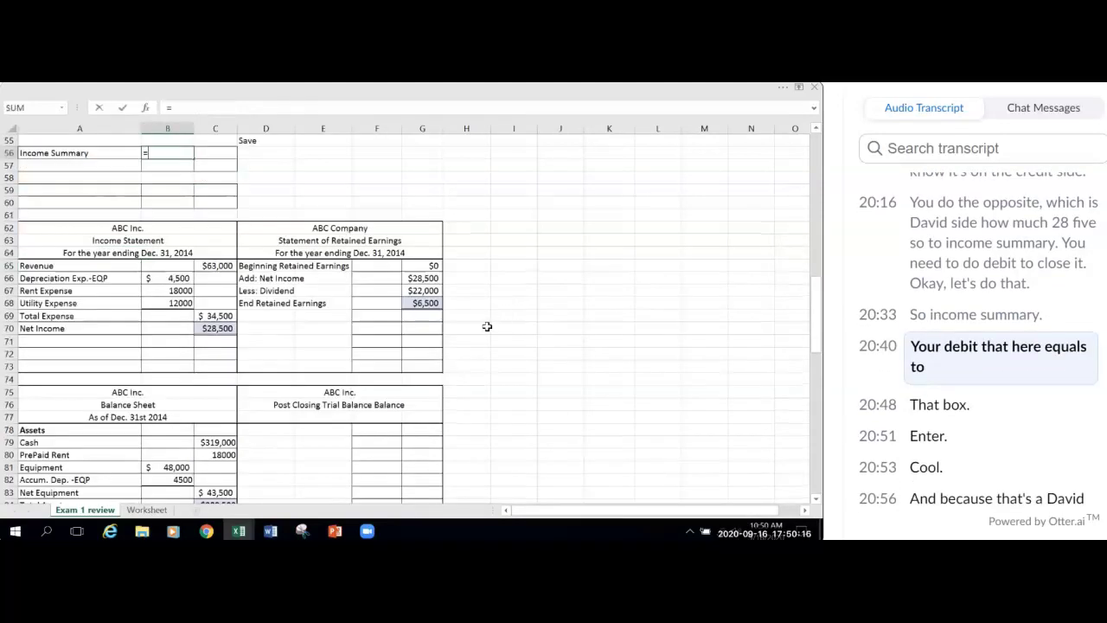
pyautogui.scroll(-7, 487, 325)
pyautogui.scroll(-10, 485, 326)
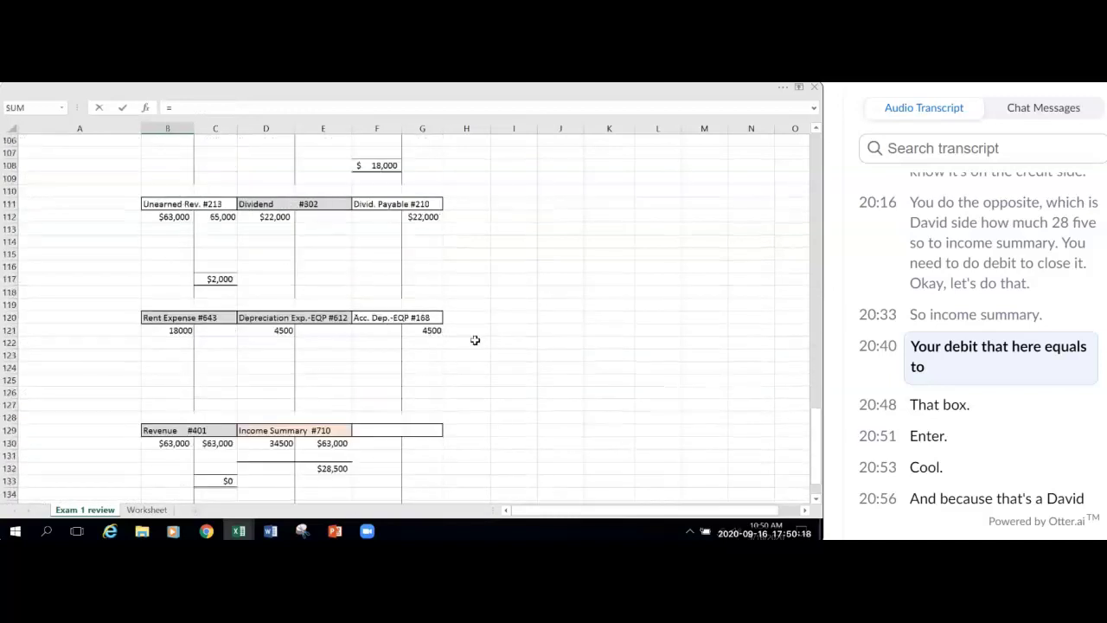
pyautogui.scroll(-2, 472, 341)
pyautogui.click(324, 394)
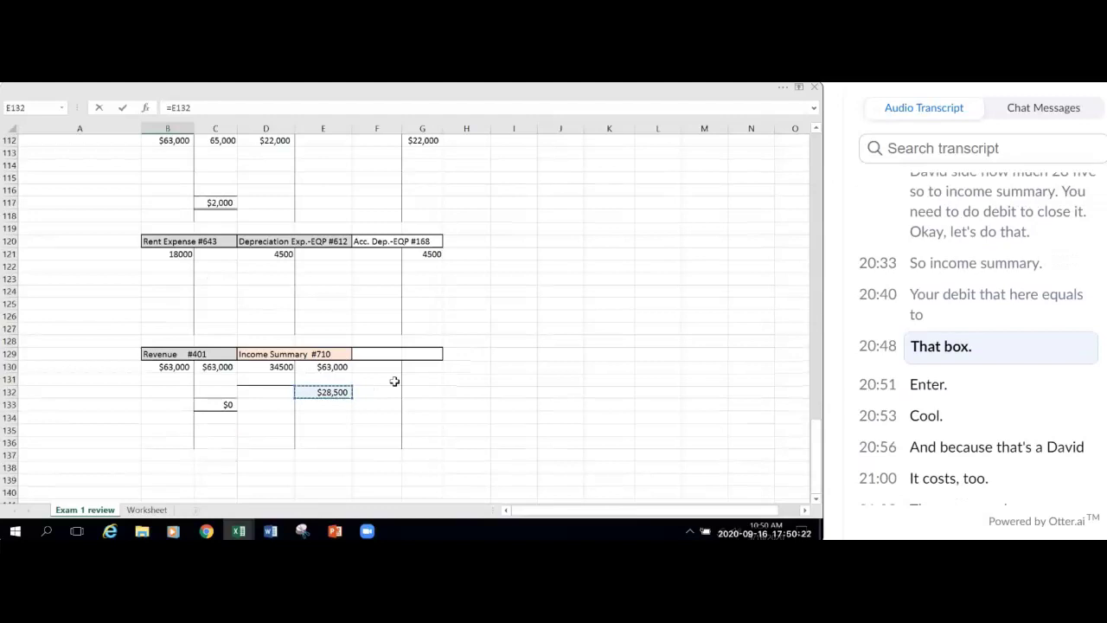
pyautogui.press('Return')
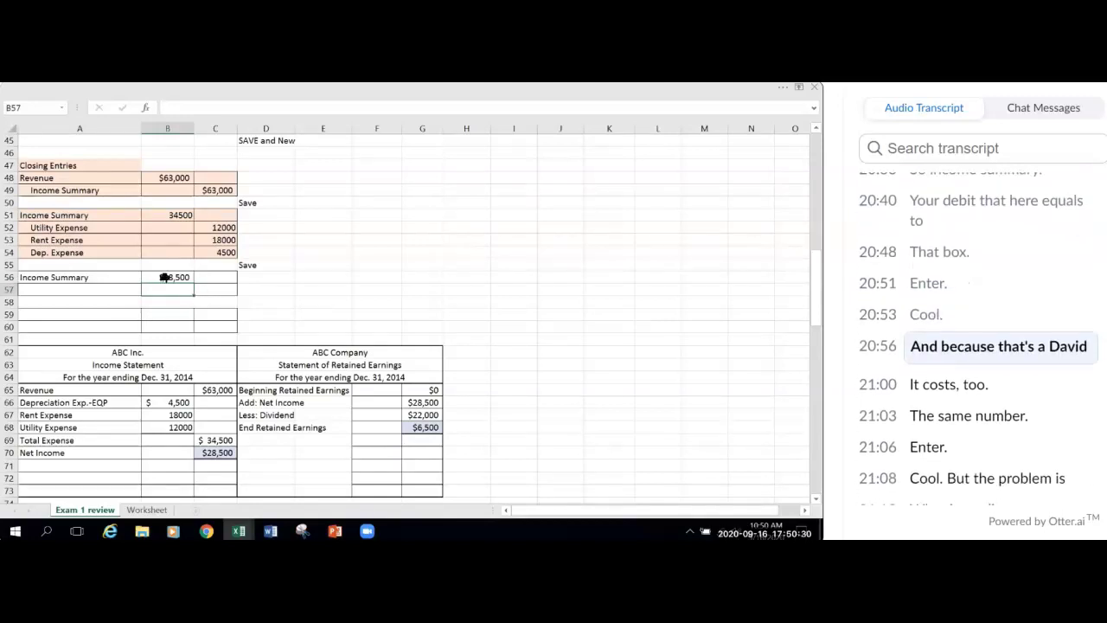
# Step: Complete the credit line in row 57 with the amount =B56 in C57 and the indented account Retained Earnings in A57
pyautogui.click(213, 290)
pyautogui.write('=')
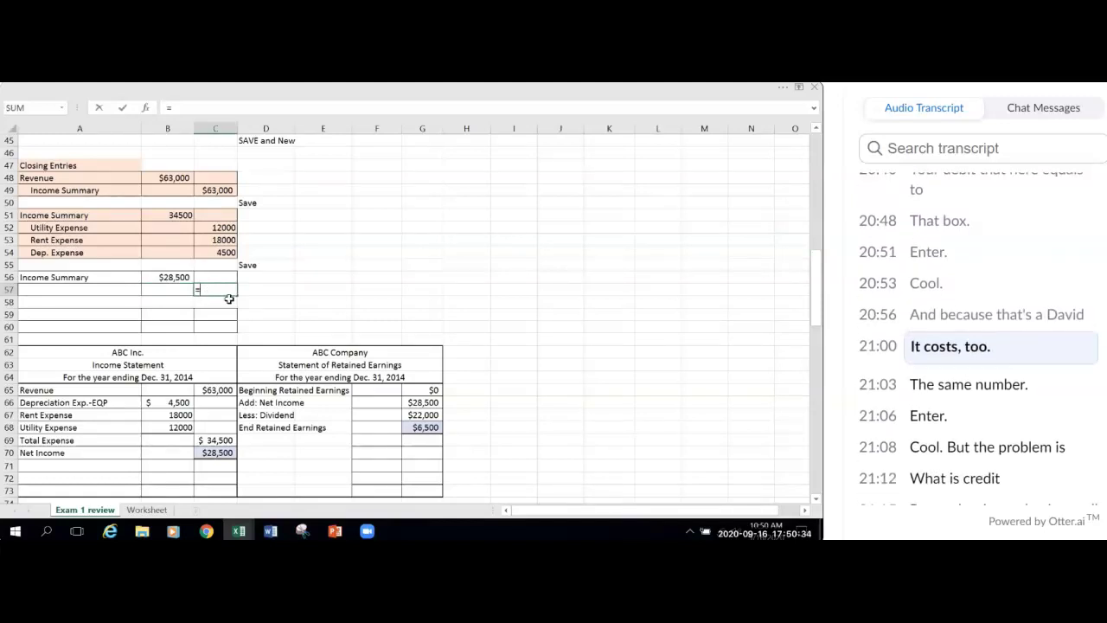
pyautogui.click(160, 277)
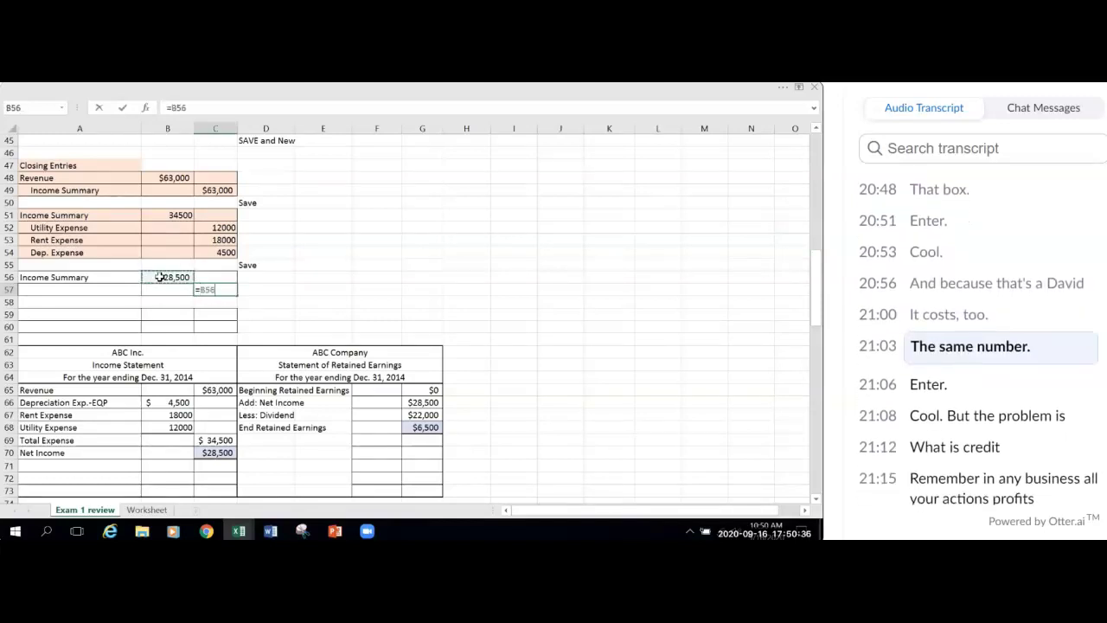
pyautogui.press('Return')
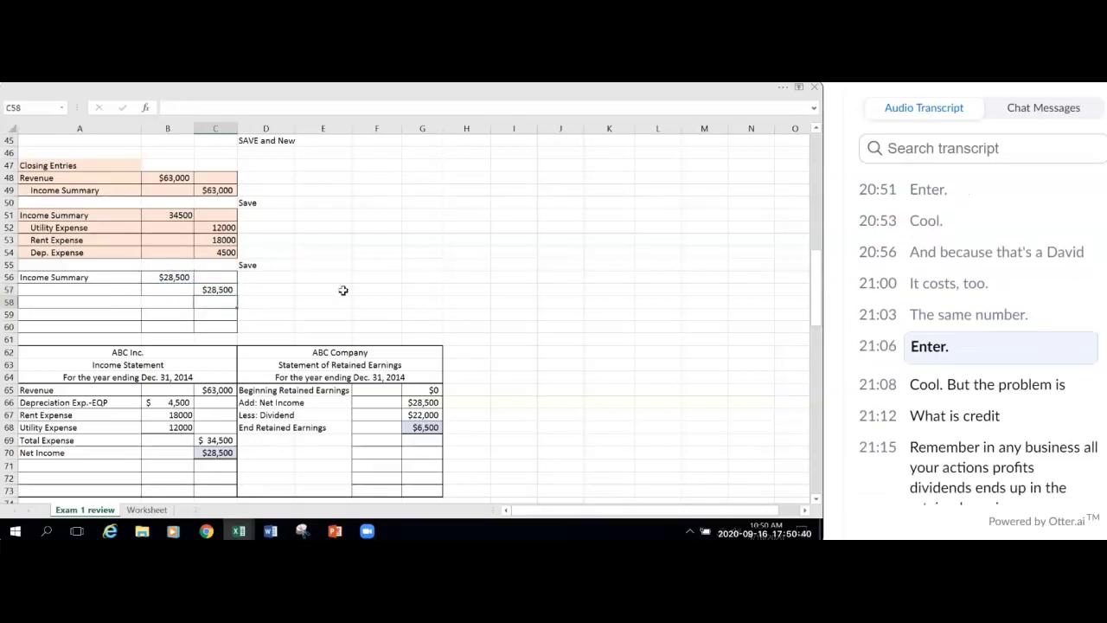
pyautogui.click(38, 290)
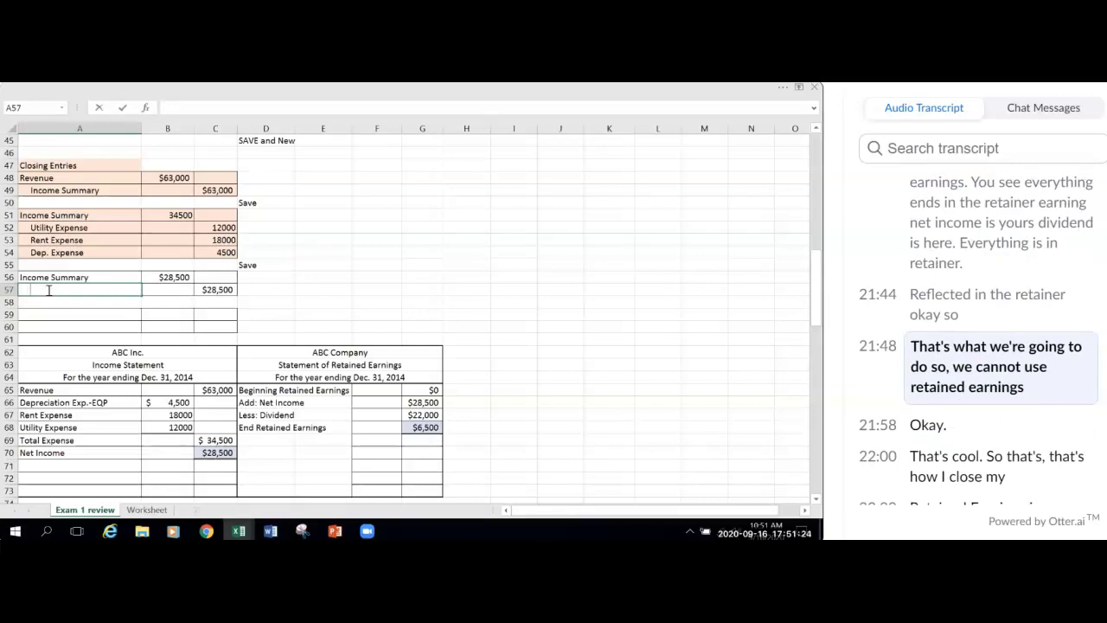
pyautogui.write('Retained Earnings')
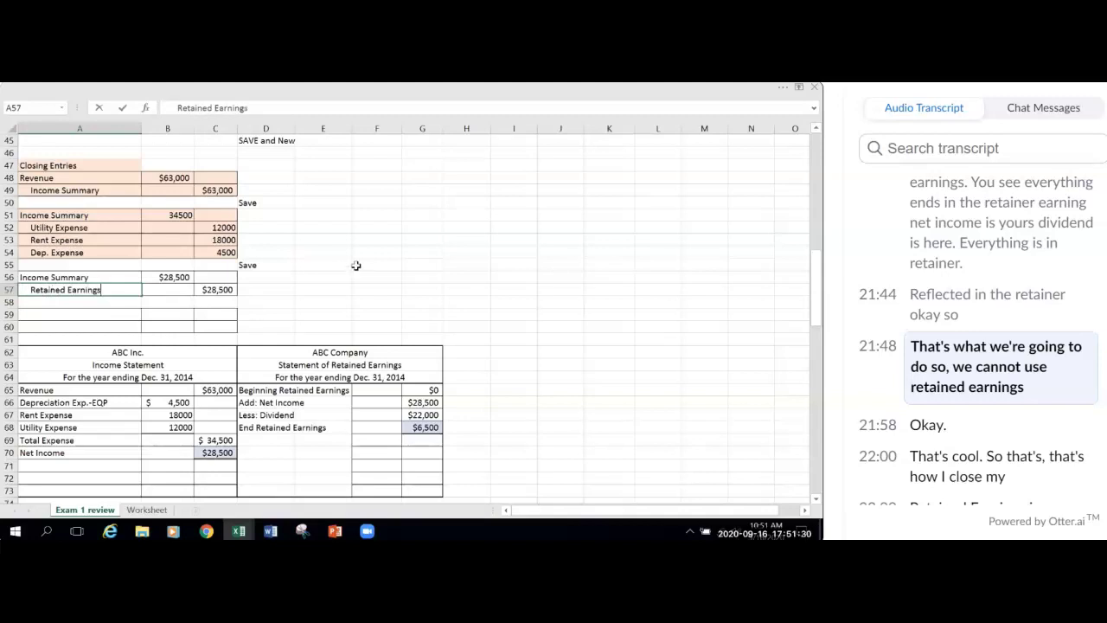
pyautogui.click(417, 292)
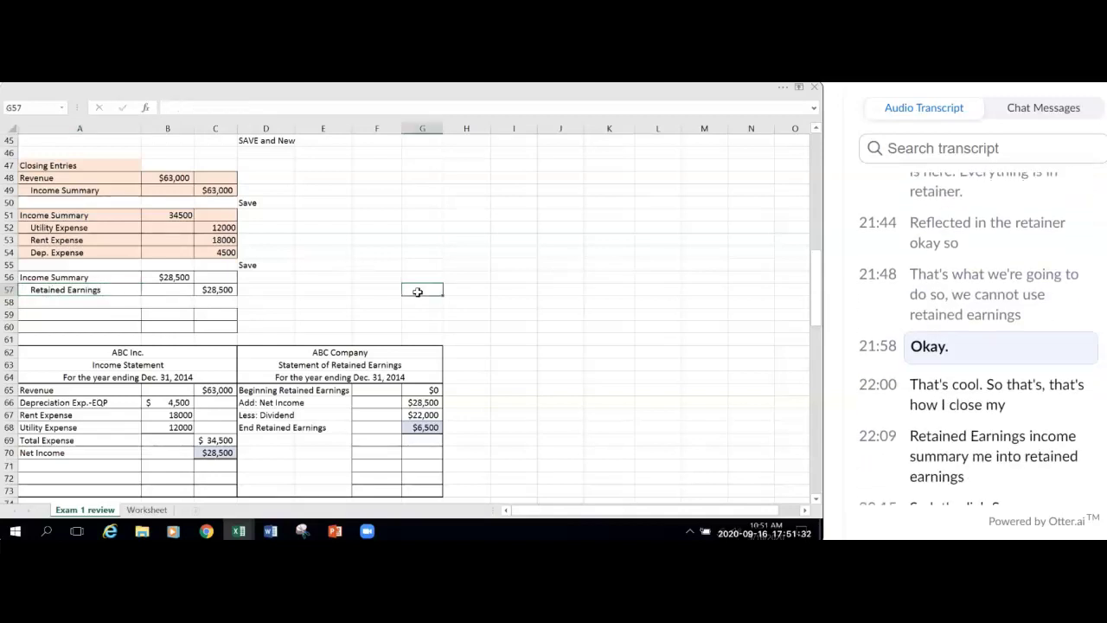
# Step: Apply the light orange fill of the other closing entries to A56:C57 and to the empty entry rows A59:C60
pyautogui.moveTo(25, 277)
pyautogui.mouseDown()
pyautogui.moveTo(213, 277)
pyautogui.moveTo(223, 291)
pyautogui.mouseUp()
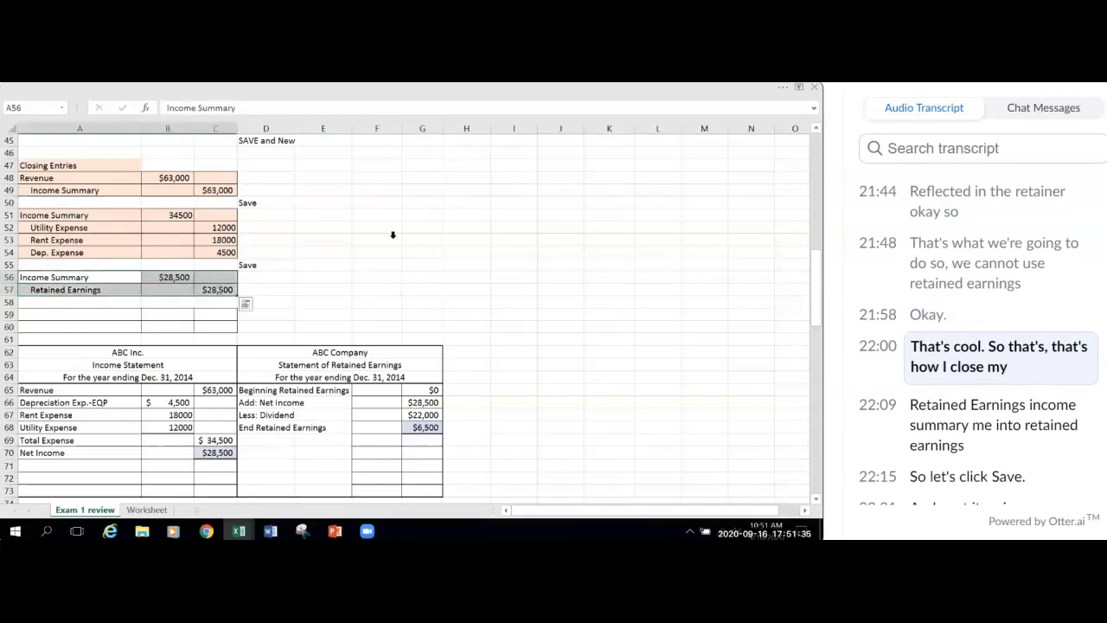
pyautogui.click(784, 90)
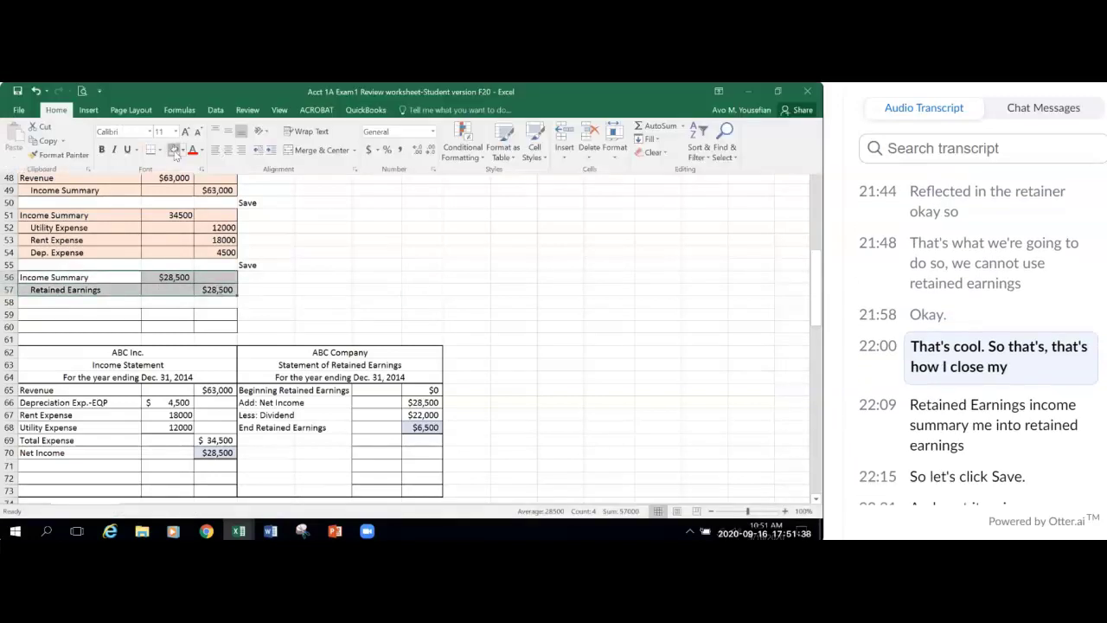
pyautogui.click(459, 285)
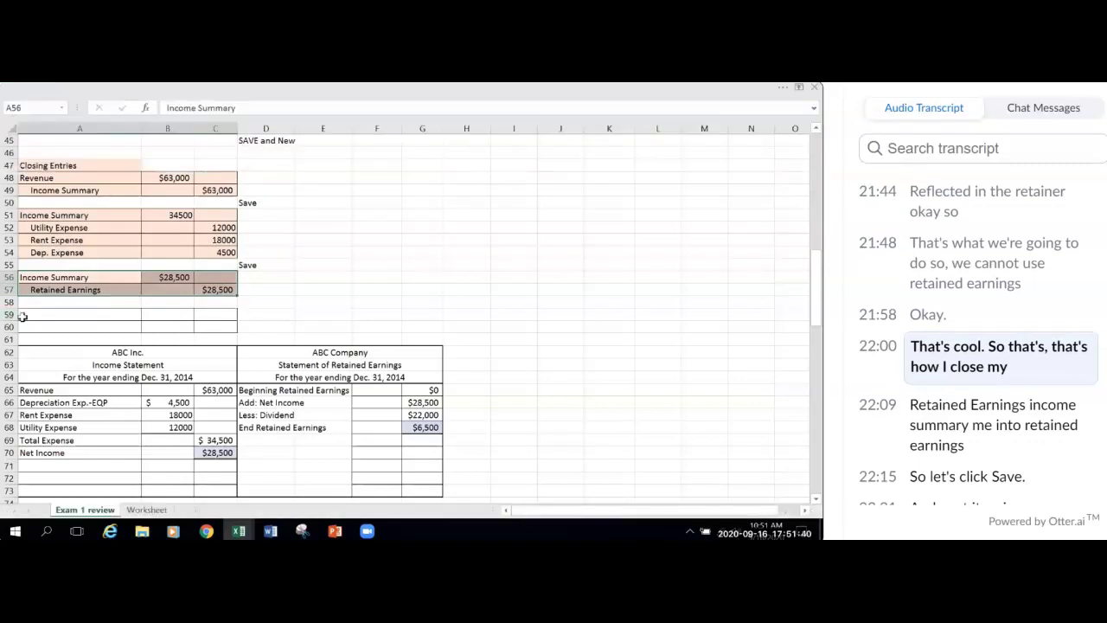
pyautogui.click(55, 316)
pyautogui.moveTo(92, 316); pyautogui.dragTo(207, 326)
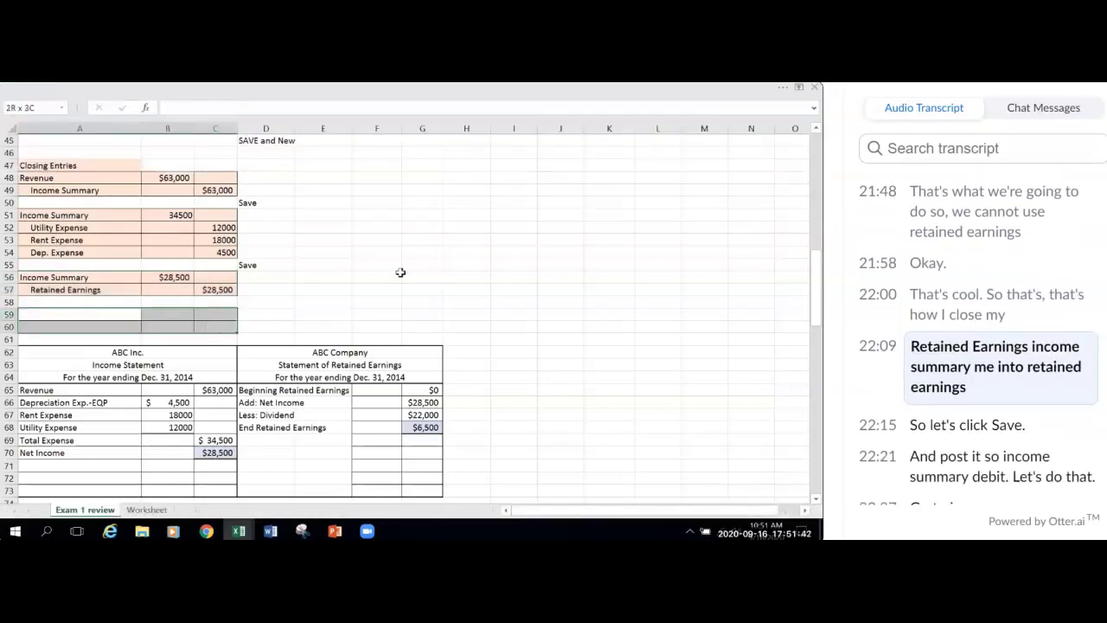
pyautogui.click(786, 90)
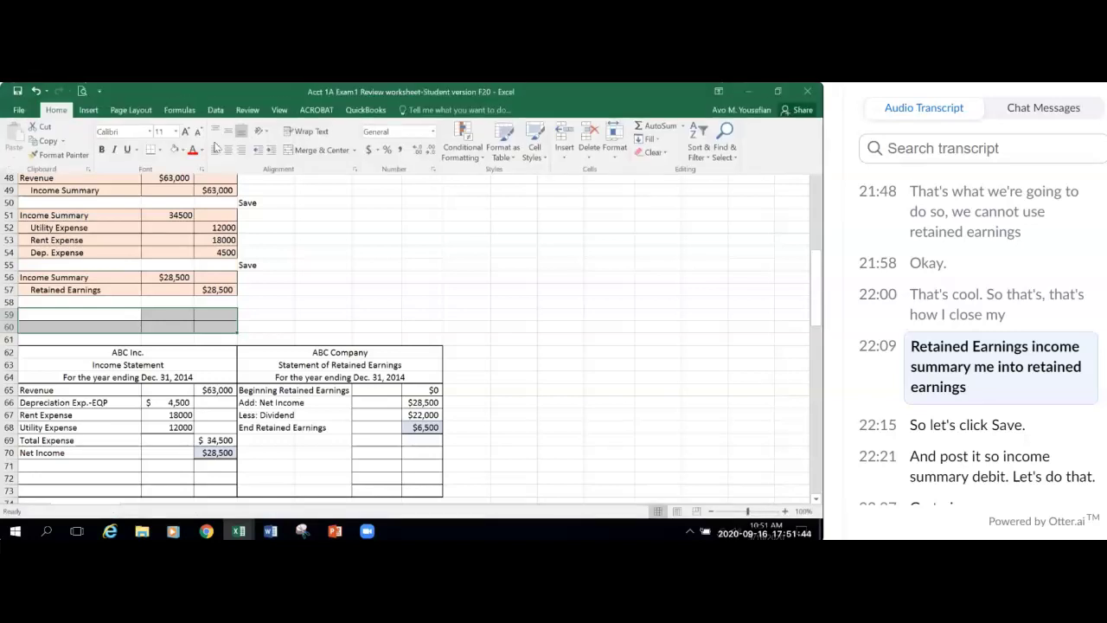
pyautogui.click(175, 152)
pyautogui.click(631, 339)
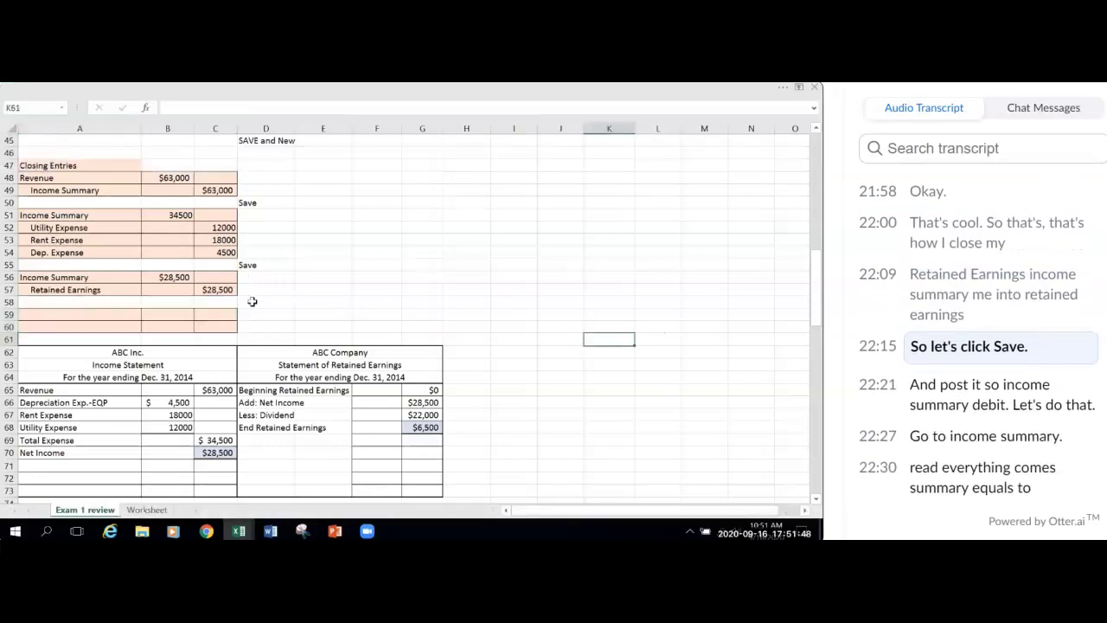
# Step: Copy the Save note from D55 to D58 beneath the Retained Earnings closing entry
pyautogui.click(253, 268)
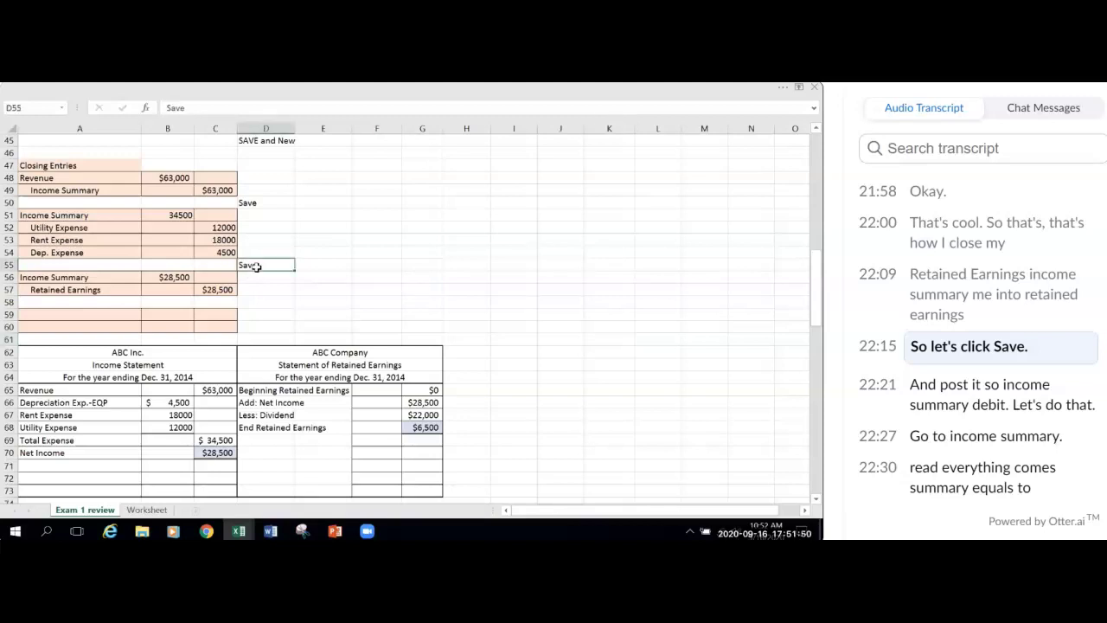
pyautogui.hotkey('ctrl', 'c')
pyautogui.click(253, 302)
pyautogui.hotkey('ctrl', 'v')
pyautogui.click(519, 342)
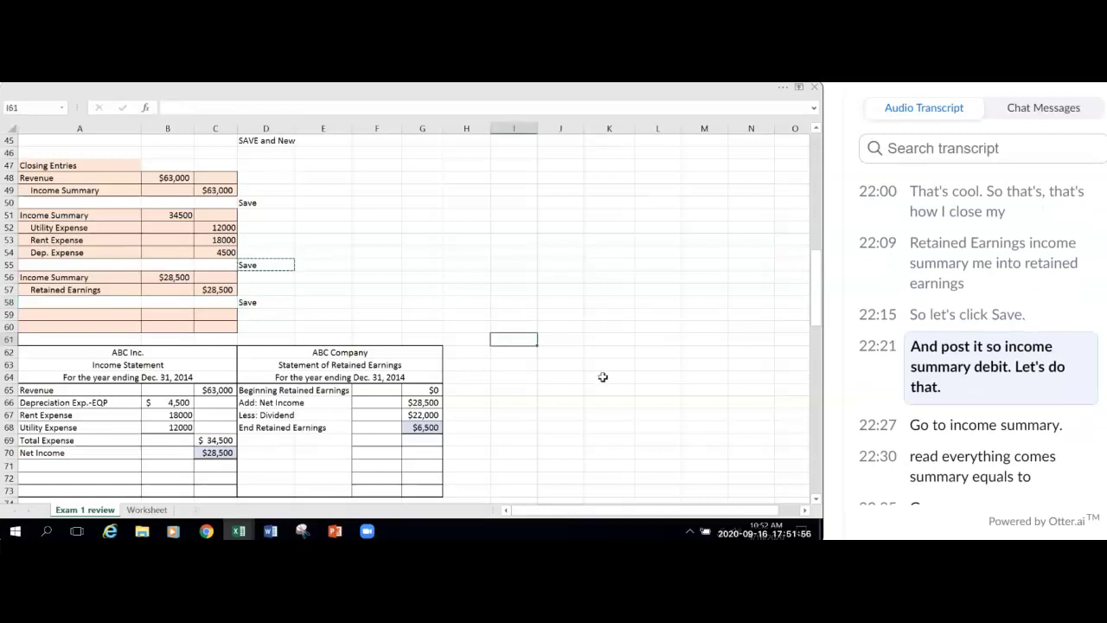
# Step: Post the closing entry to the debit side of the Income Summary T-account by linking D132 to the journal debit, =B56
pyautogui.scroll(-17, 603, 377)
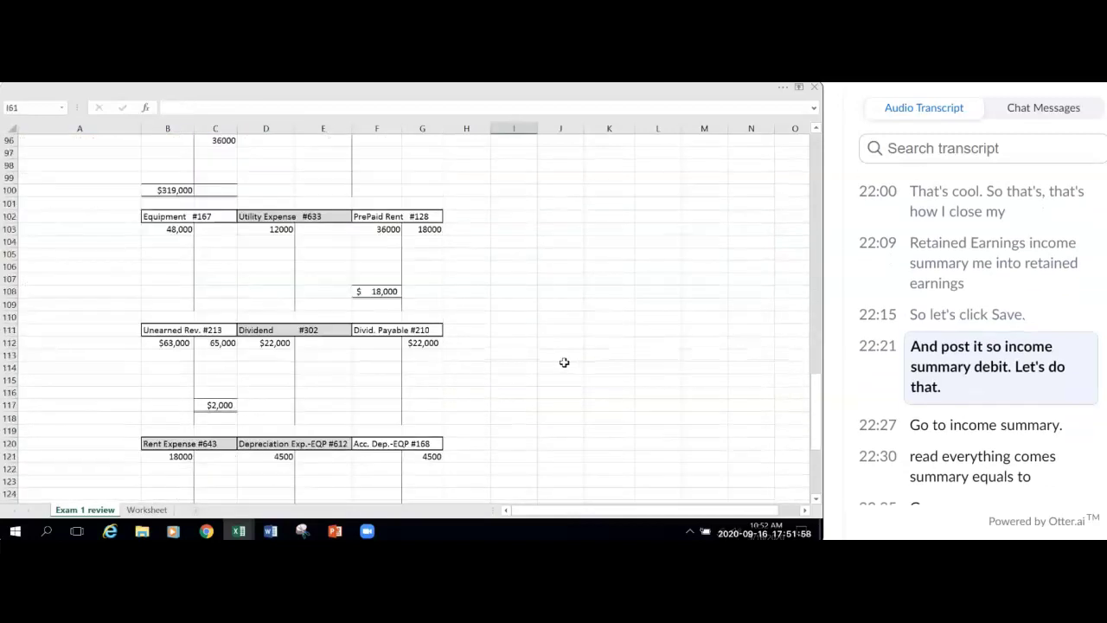
pyautogui.scroll(-4, 564, 362)
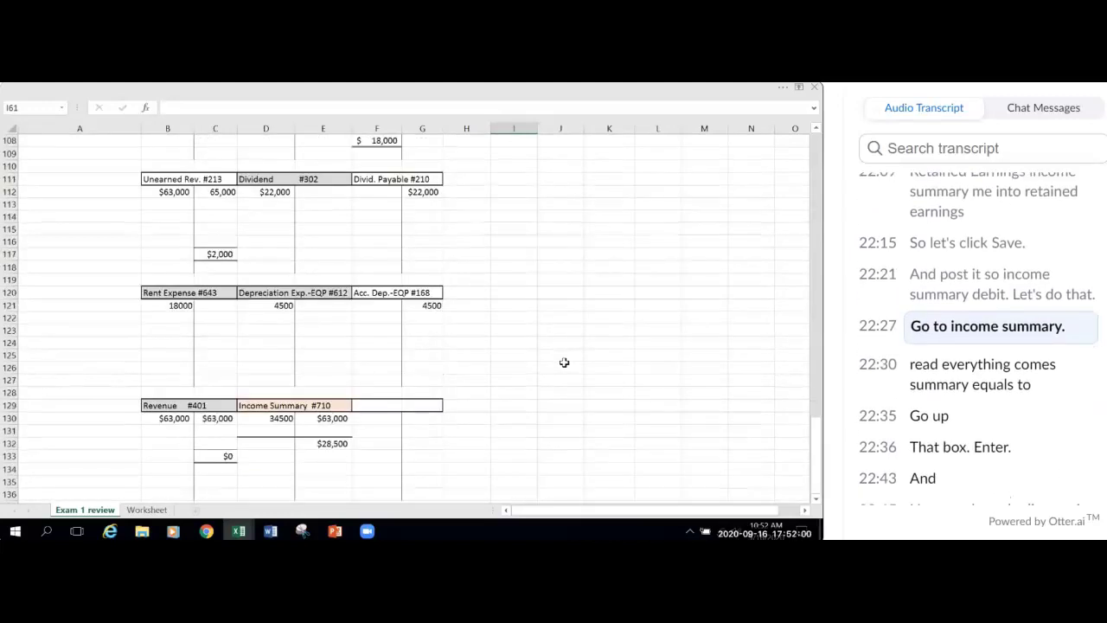
pyautogui.scroll(-2, 563, 362)
pyautogui.click(280, 366)
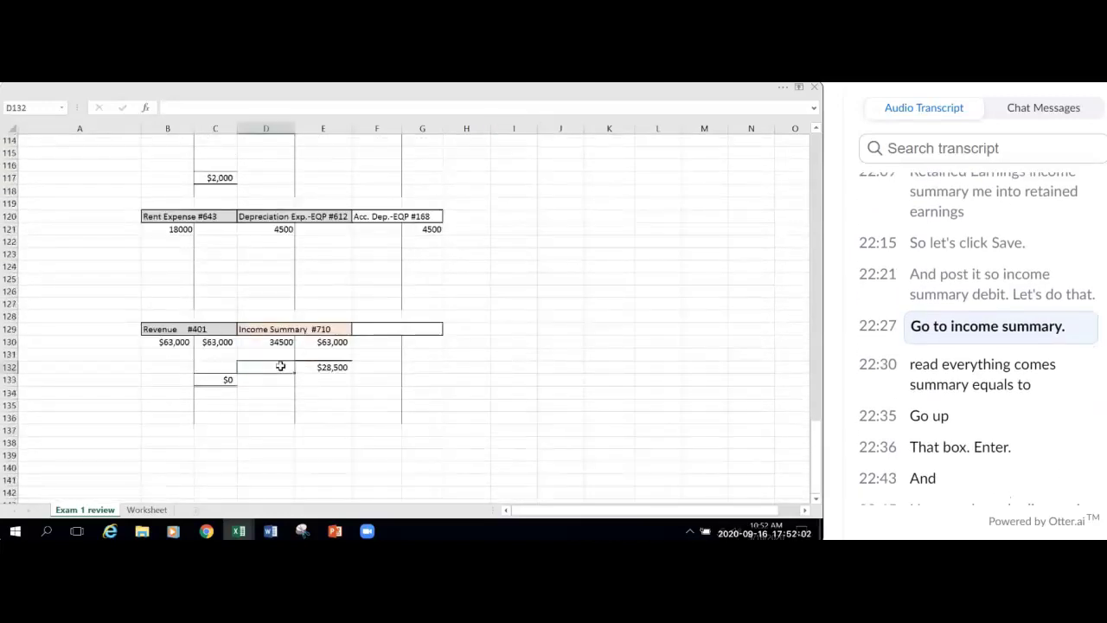
pyautogui.write('=')
pyautogui.scroll(10, 502, 376)
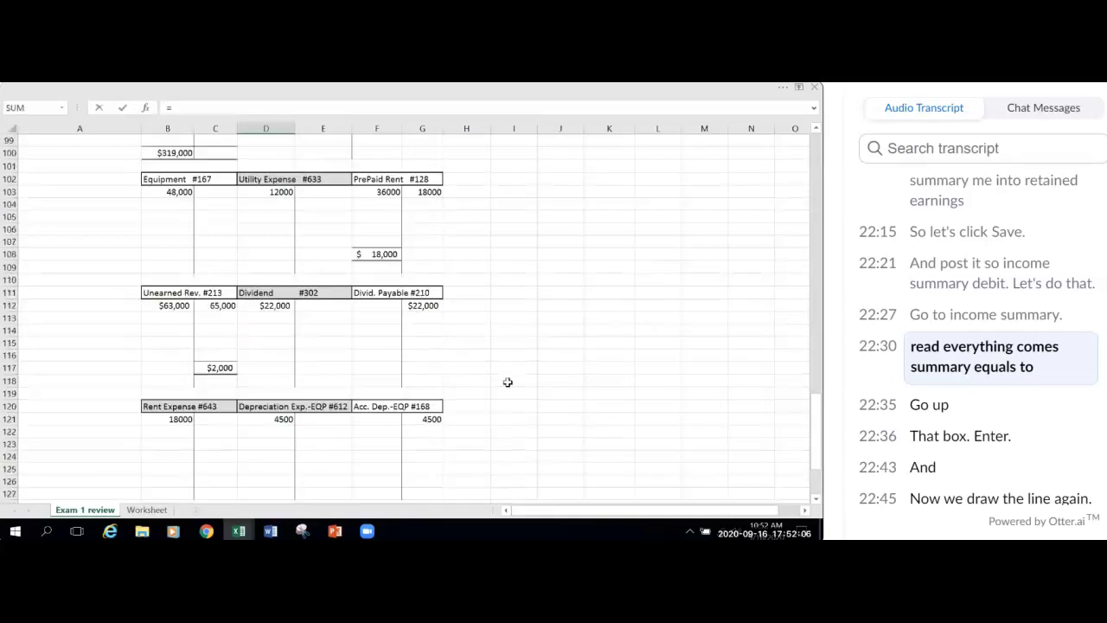
pyautogui.scroll(12, 495, 367)
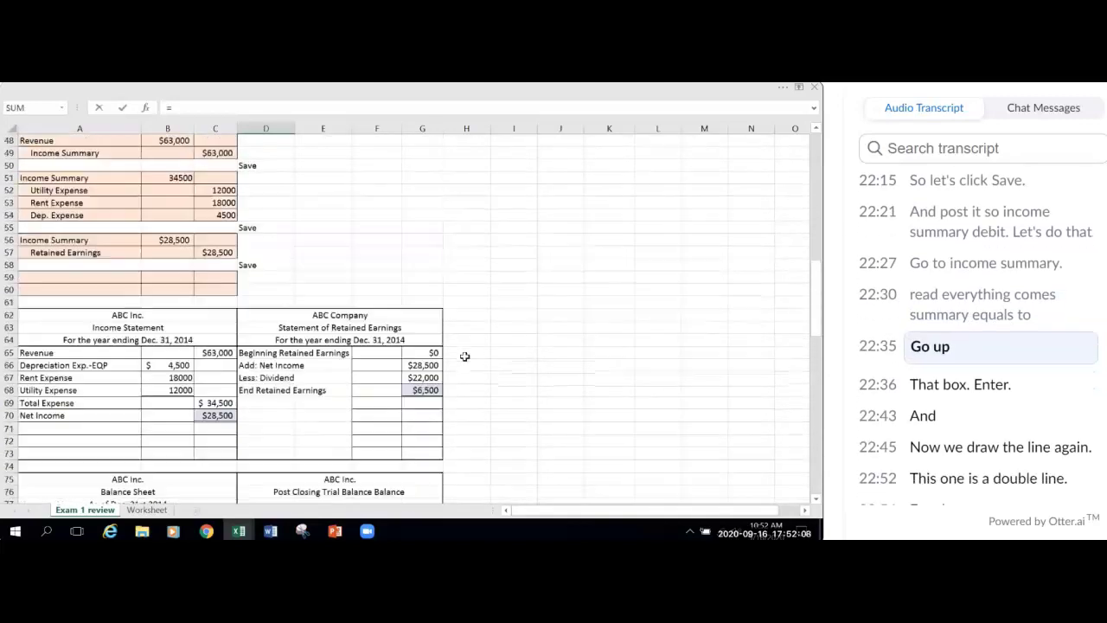
pyautogui.click(161, 240)
pyautogui.press('Return')
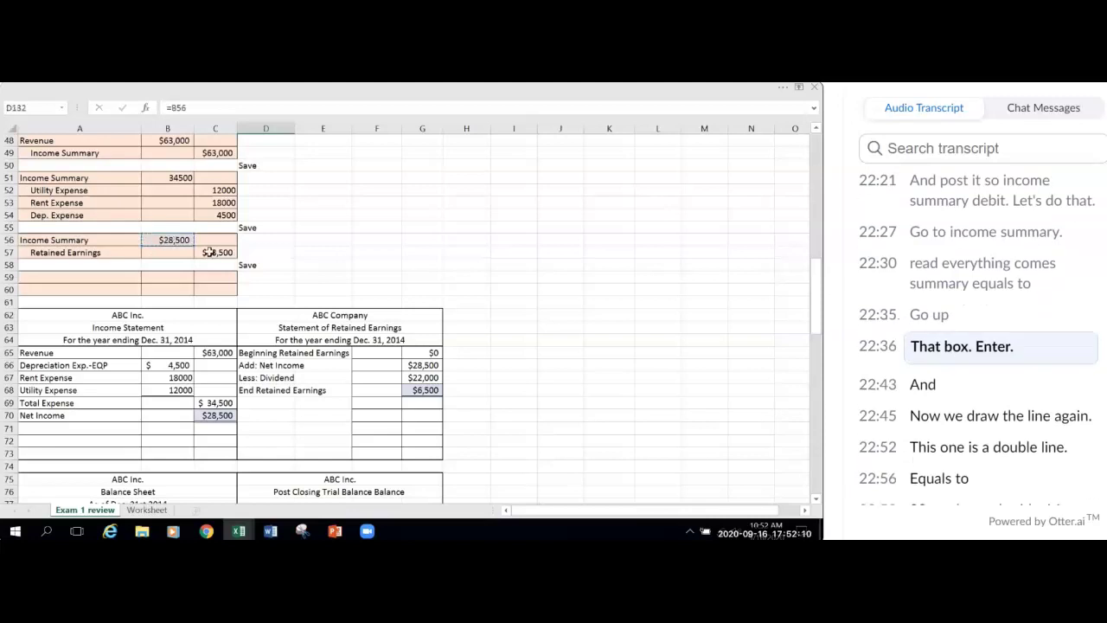
# Step: Apply a top and double bottom border to the balance cell E133 of the Income Summary T-account
pyautogui.scroll(-1, 567, 344)
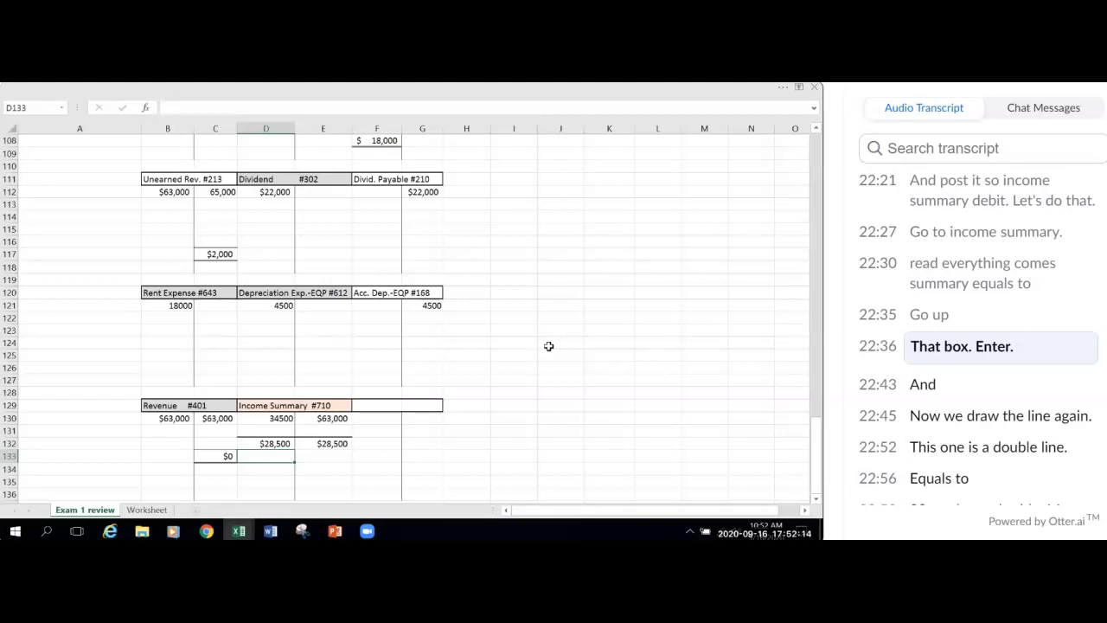
pyautogui.click(314, 458)
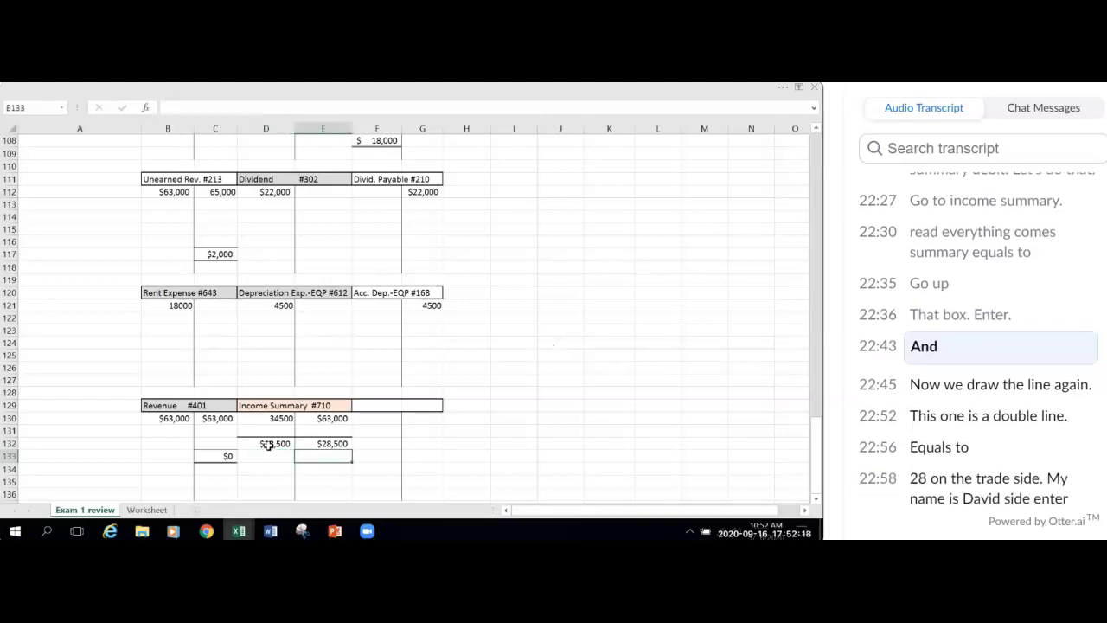
pyautogui.moveTo(268, 445); pyautogui.dragTo(325, 445)
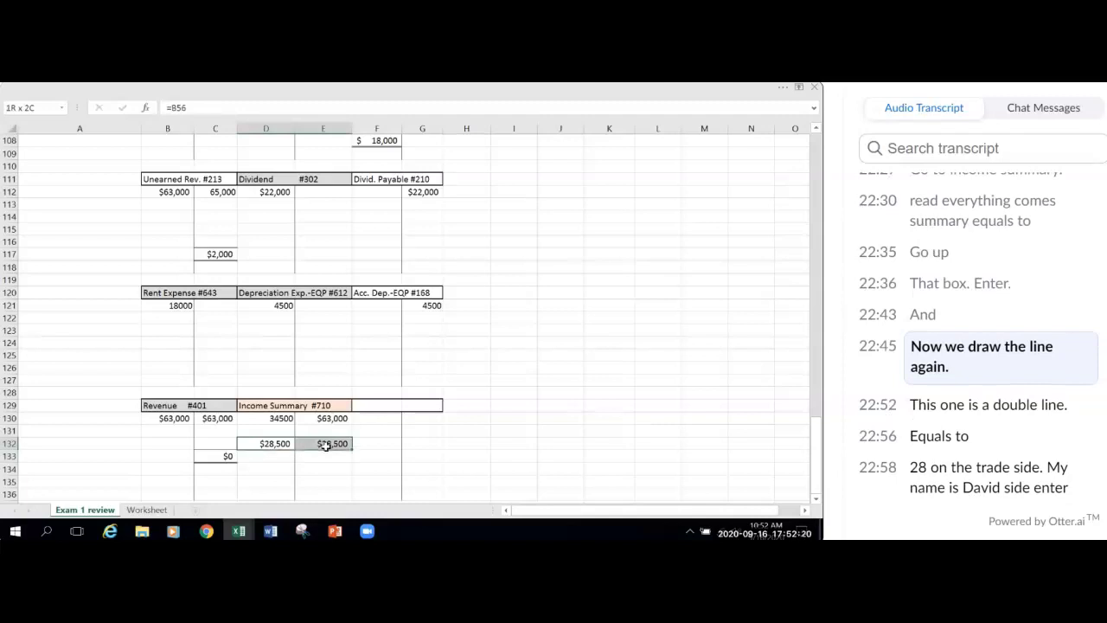
pyautogui.click(313, 456)
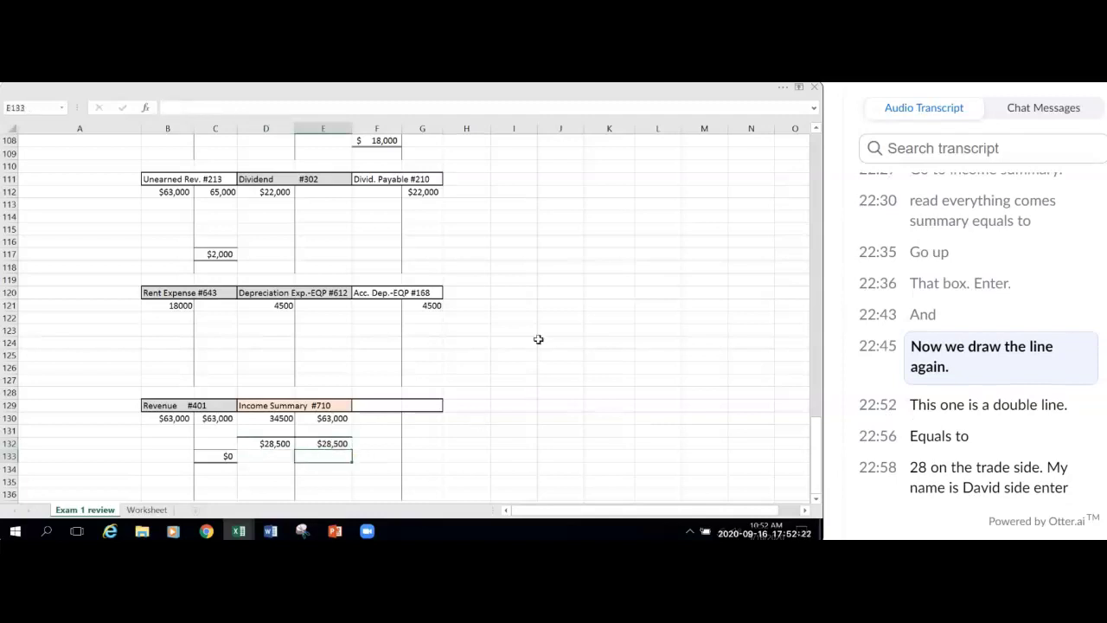
pyautogui.click(785, 93)
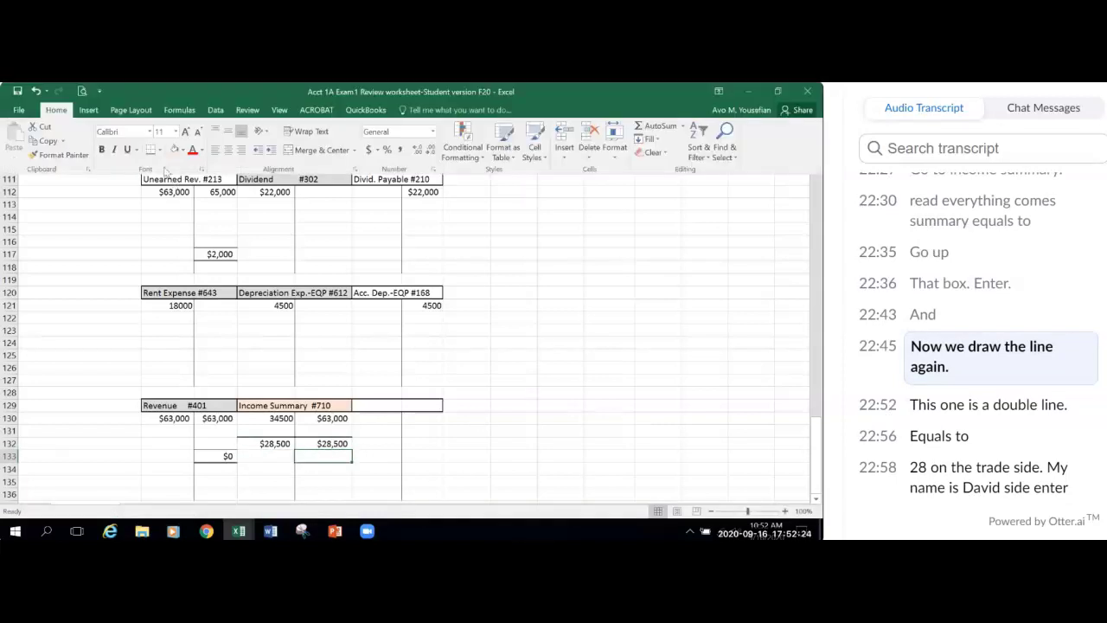
pyautogui.click(159, 149)
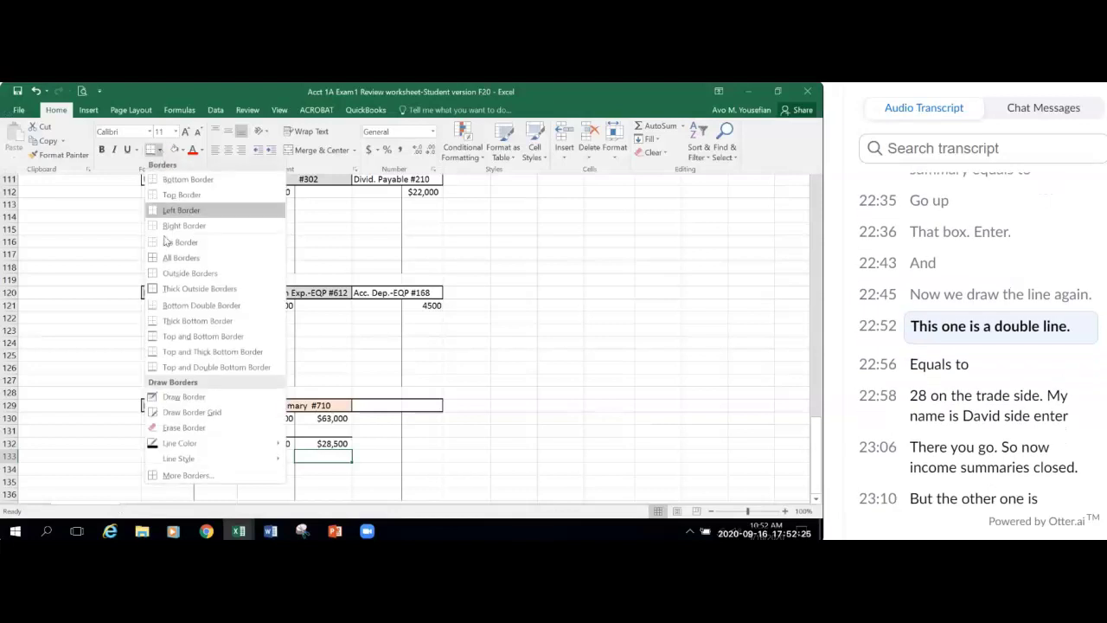
pyautogui.click(174, 368)
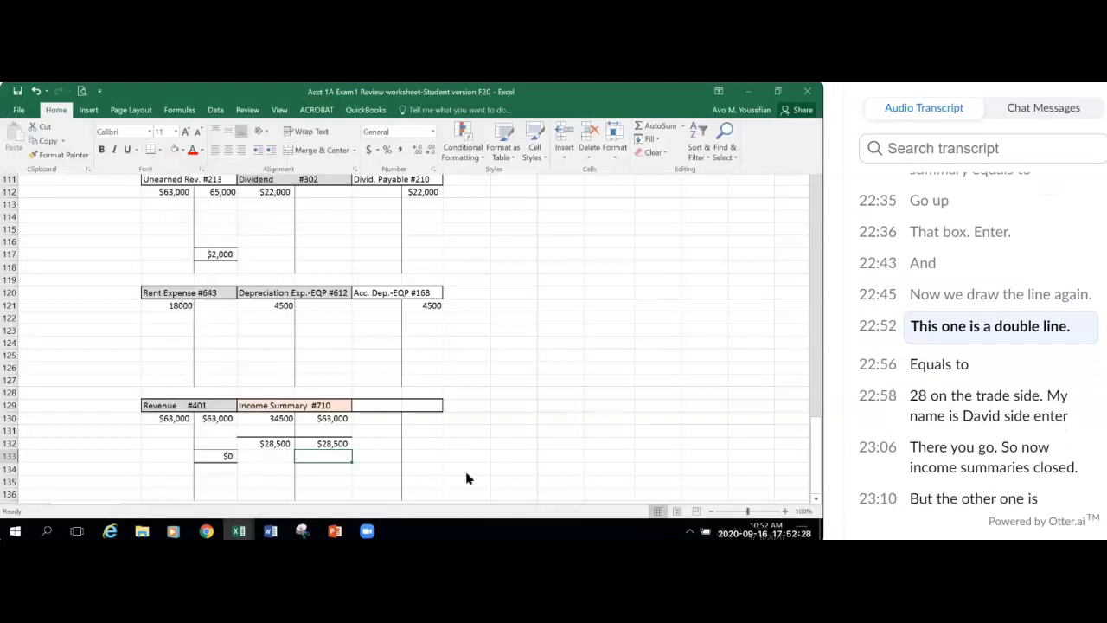
# Step: Calculate the Income Summary closing balance in E133 as the credit in E132 minus the debit in D132
pyautogui.write('=')
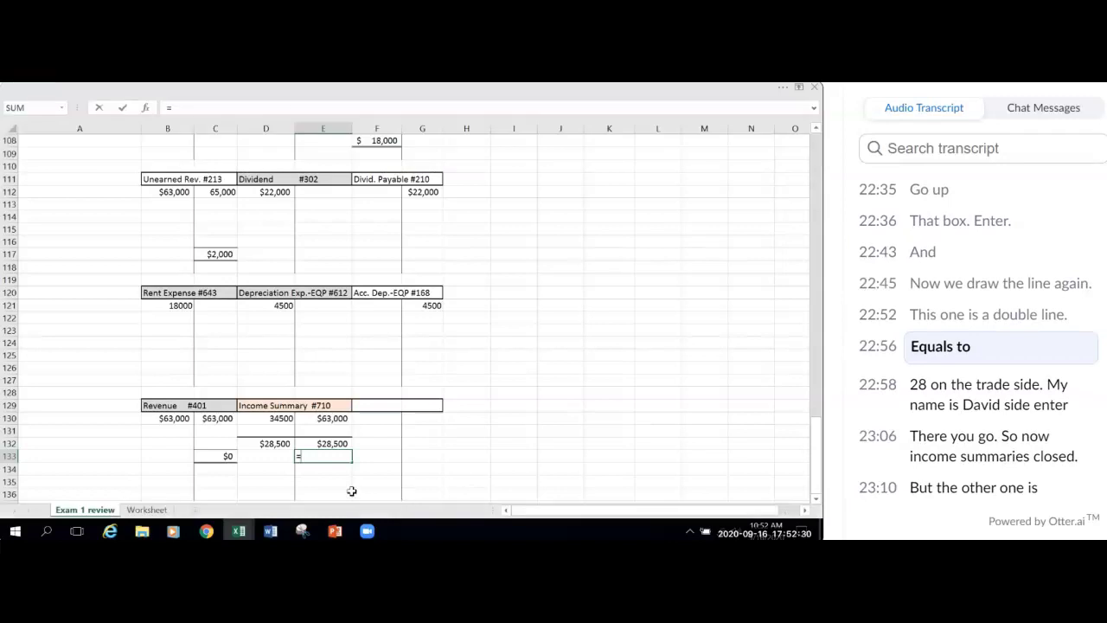
pyautogui.click(326, 445)
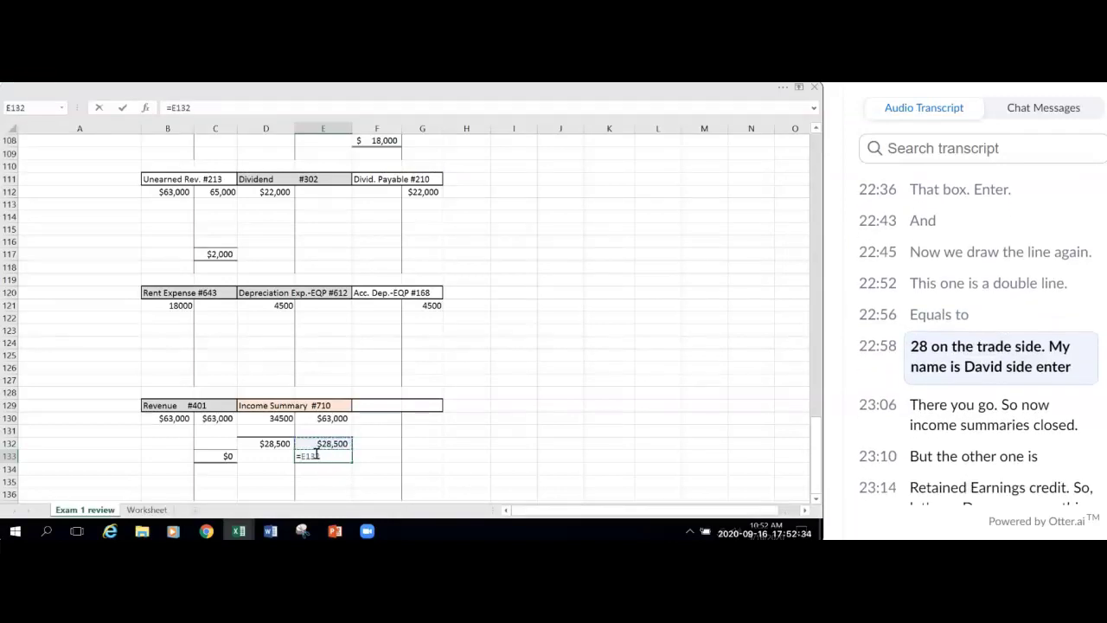
pyautogui.click(274, 444)
pyautogui.press('Return')
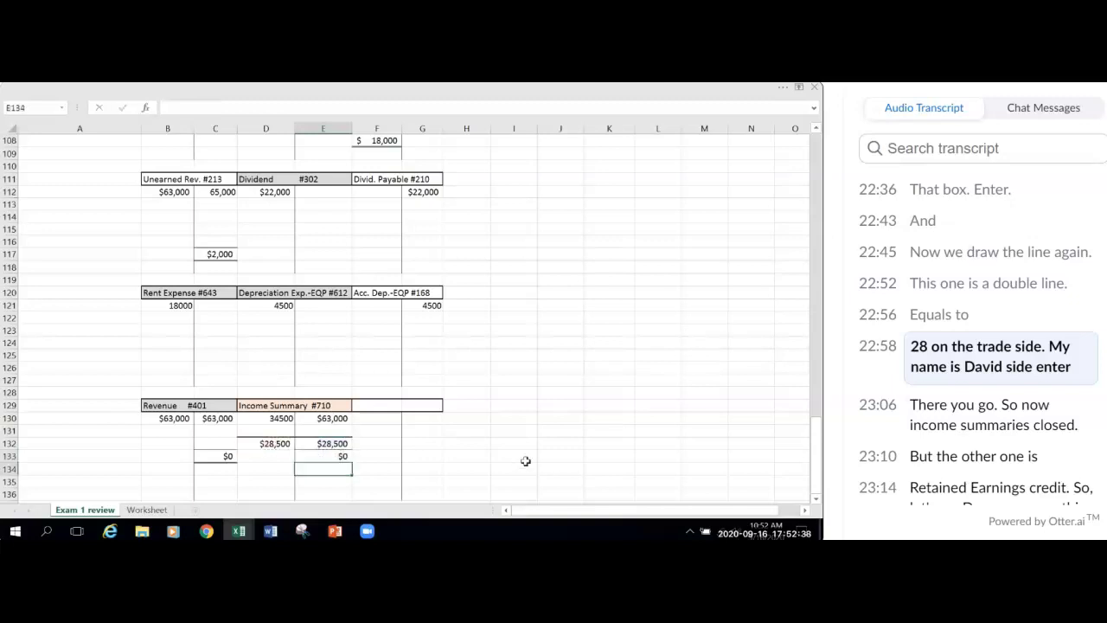
pyautogui.click(515, 455)
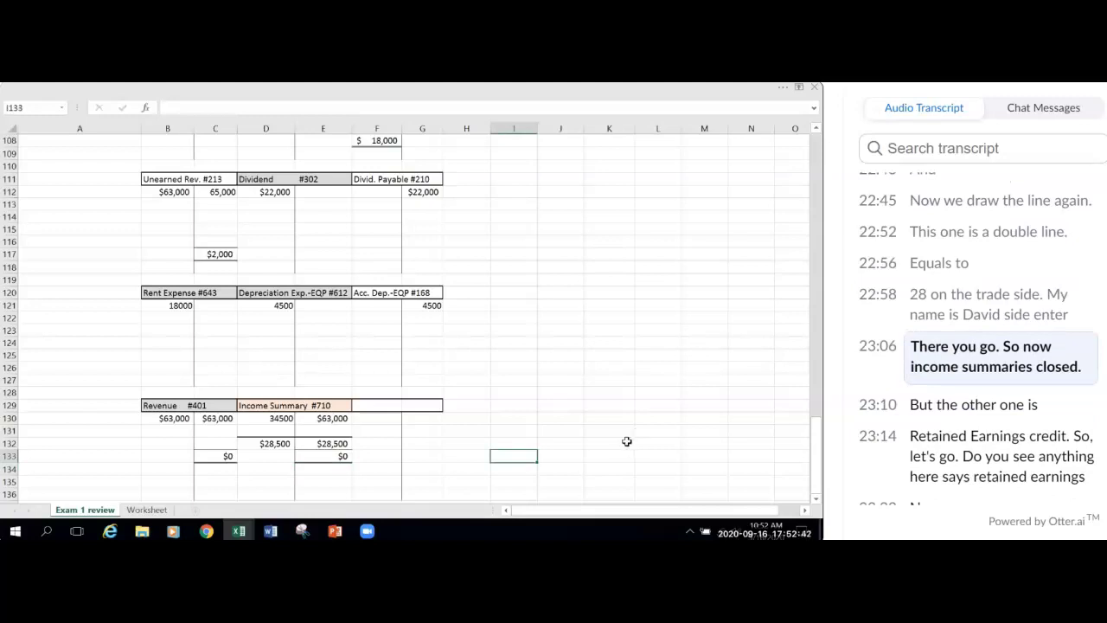
# Step: Title the blank T-account in F129 Retained Earnings #330
pyautogui.scroll(9, 606, 436)
pyautogui.scroll(9, 538, 412)
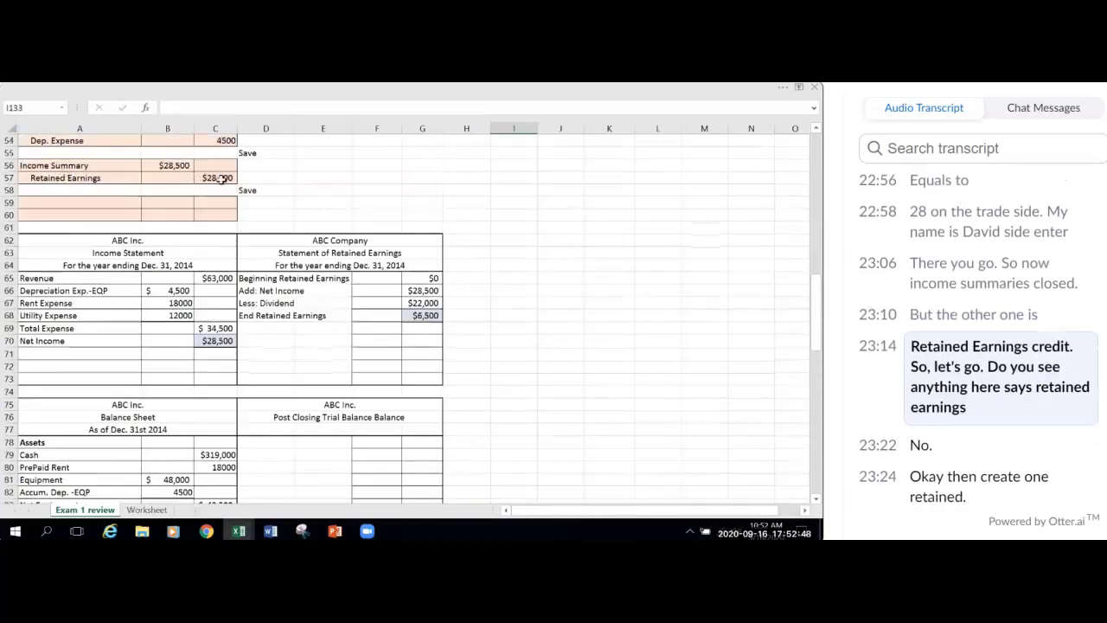
pyautogui.scroll(-6, 519, 351)
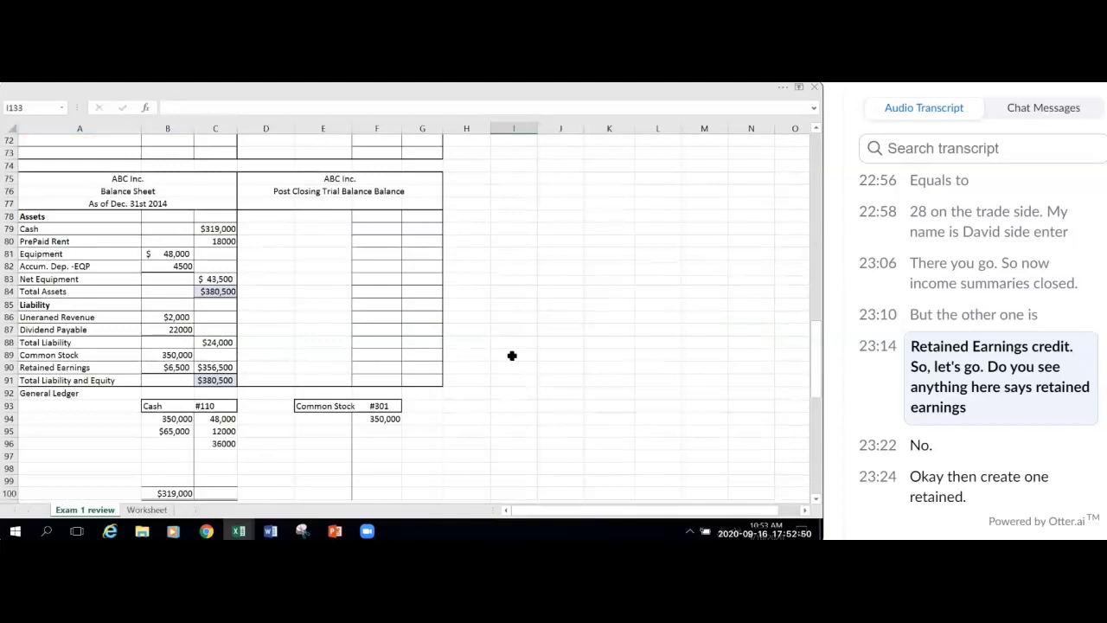
pyautogui.scroll(-3, 512, 356)
pyautogui.scroll(-1, 511, 356)
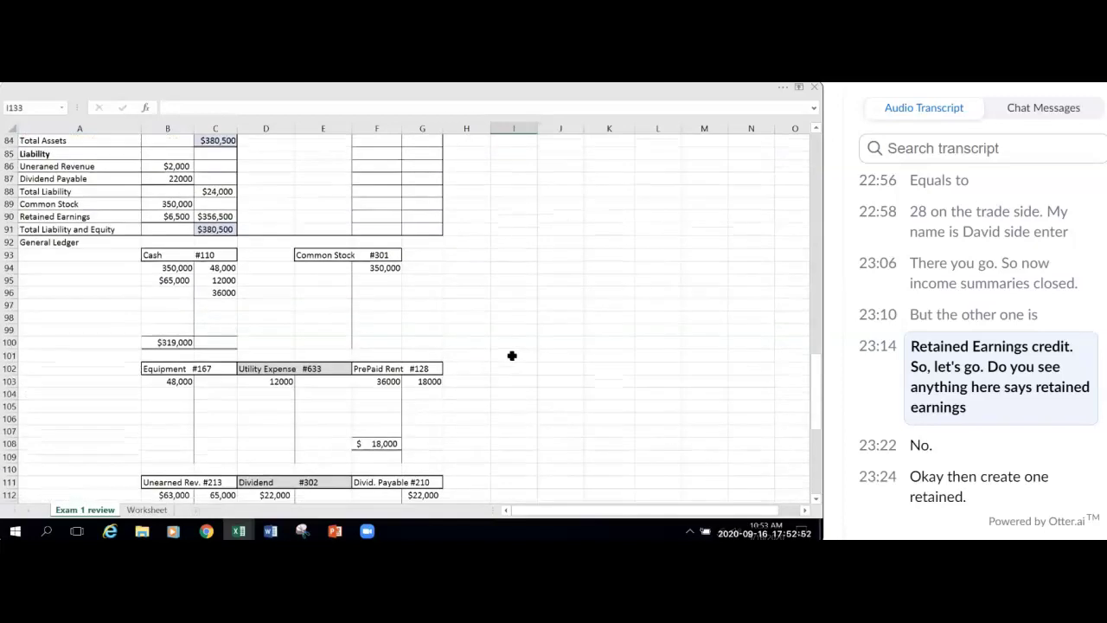
pyautogui.scroll(-2, 512, 355)
pyautogui.scroll(-2, 510, 355)
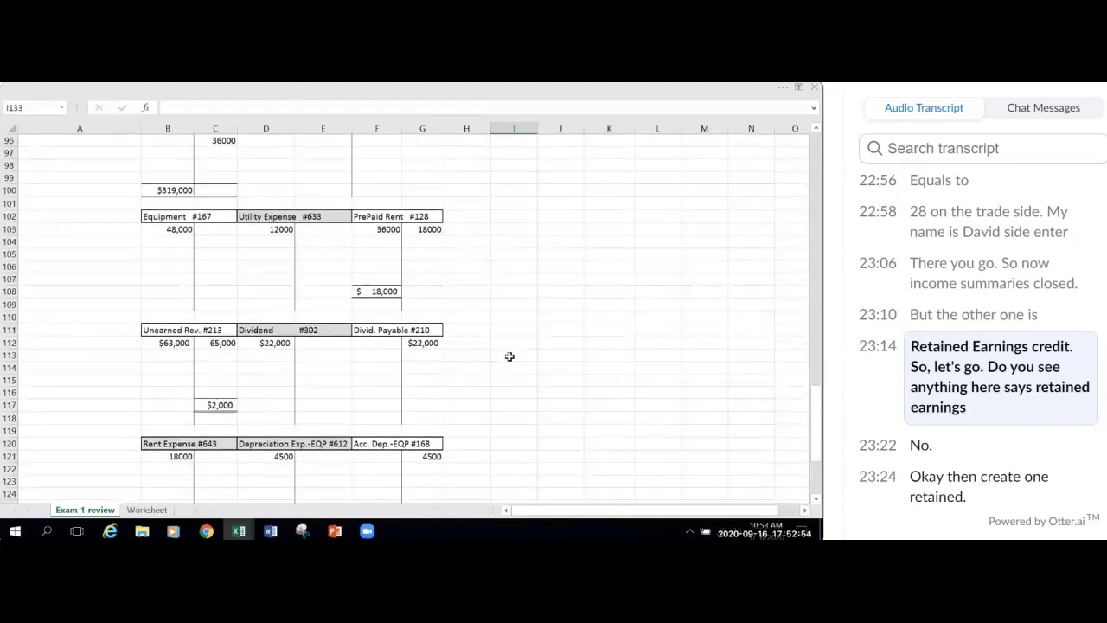
pyautogui.scroll(-4, 509, 356)
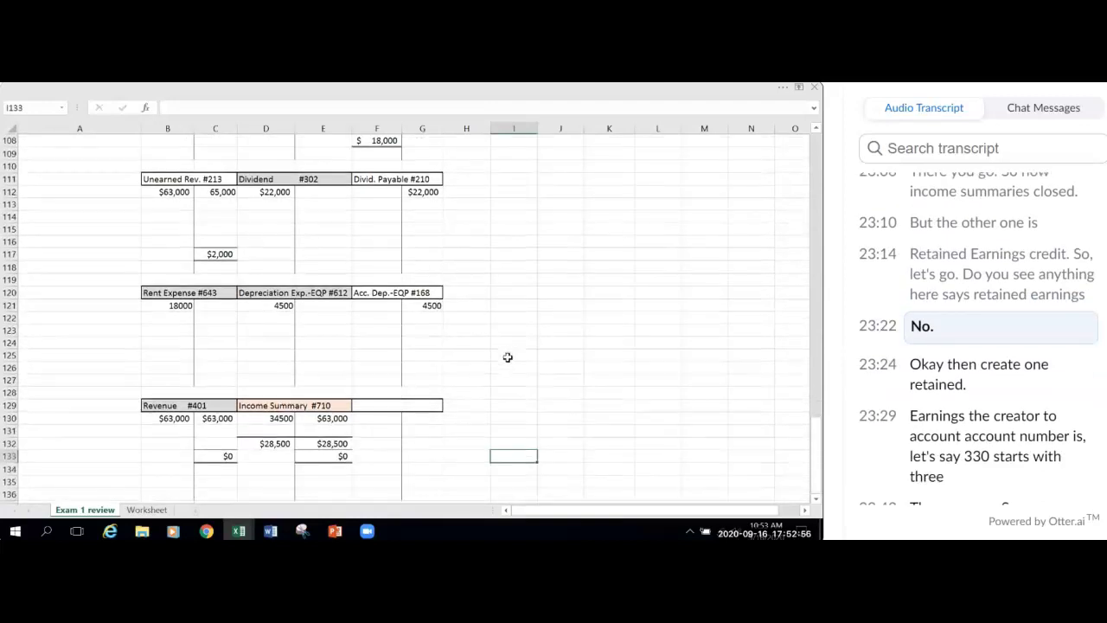
pyautogui.scroll(-1, 508, 357)
pyautogui.click(378, 370)
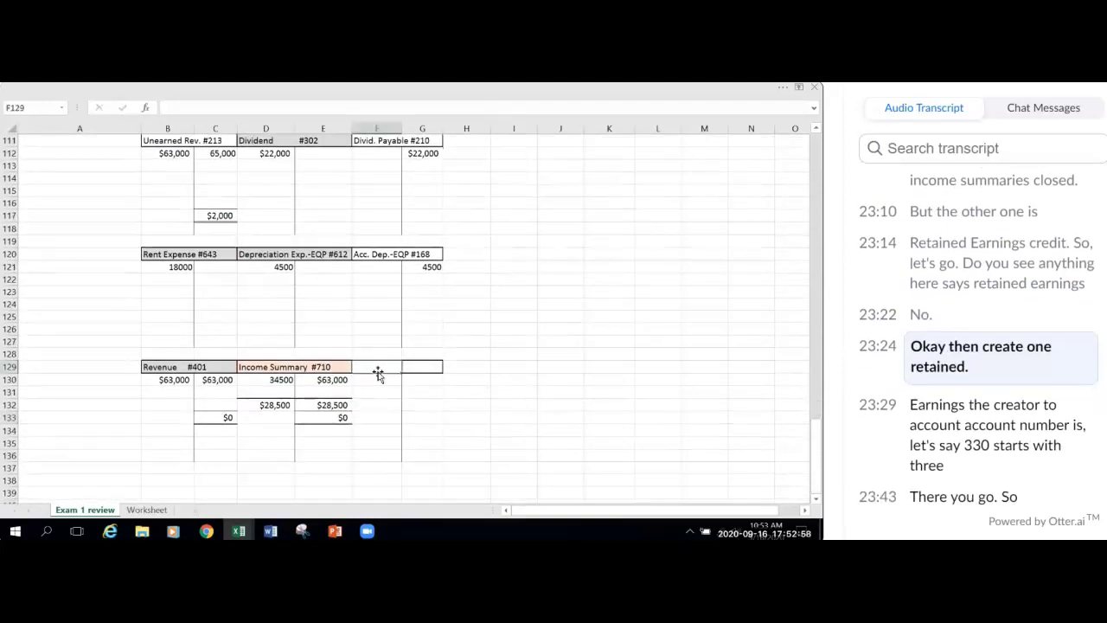
pyautogui.write('Retained Earnings #330')
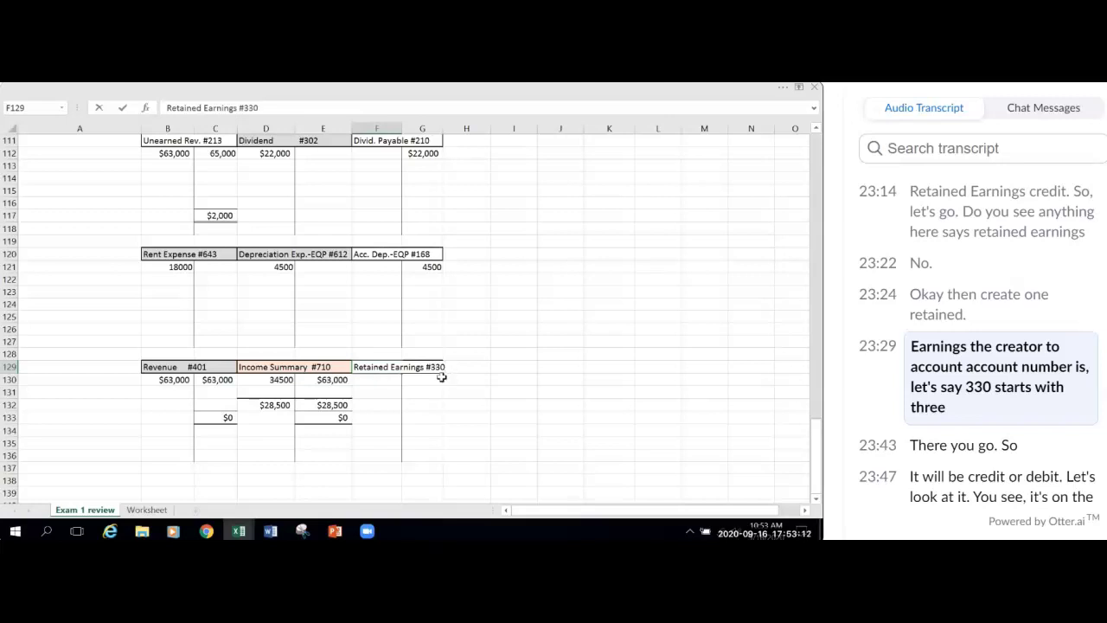
pyautogui.click(622, 415)
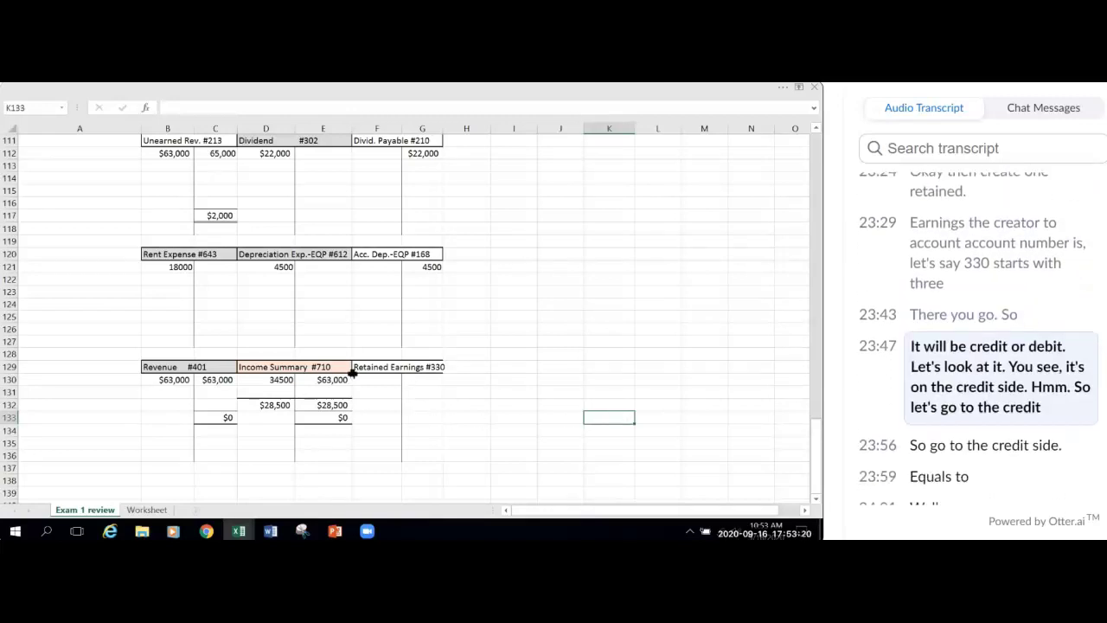
# Step: Post the closing entry to the credit side of the Retained Earnings T-account by linking G130 to the journal credit, =C57
pyautogui.scroll(15, 341, 368)
pyautogui.scroll(10, 333, 364)
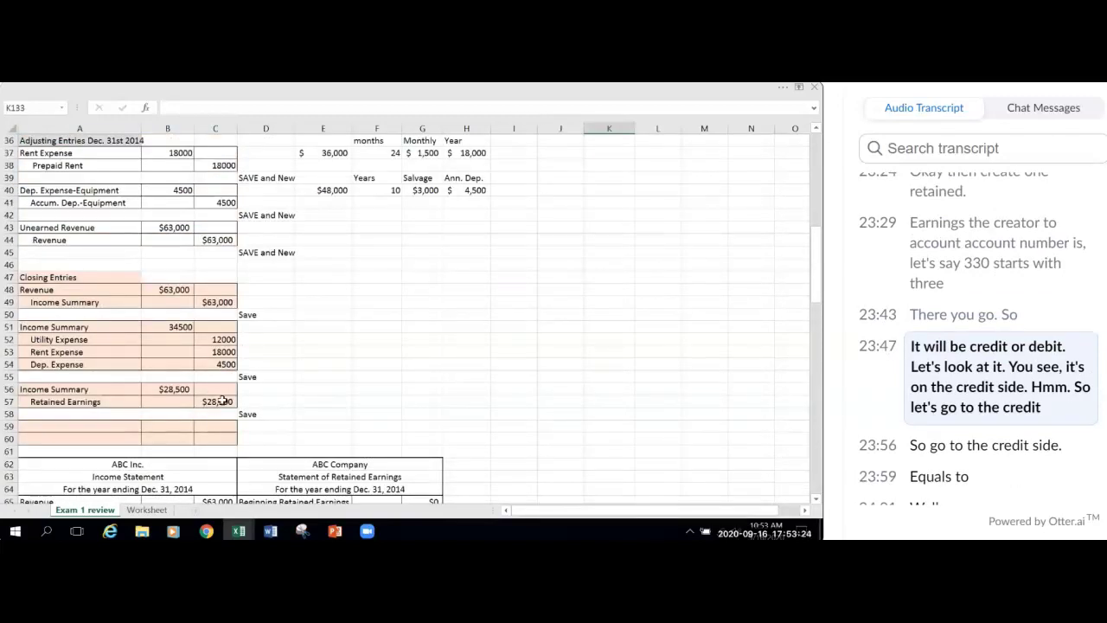
pyautogui.scroll(-7, 542, 408)
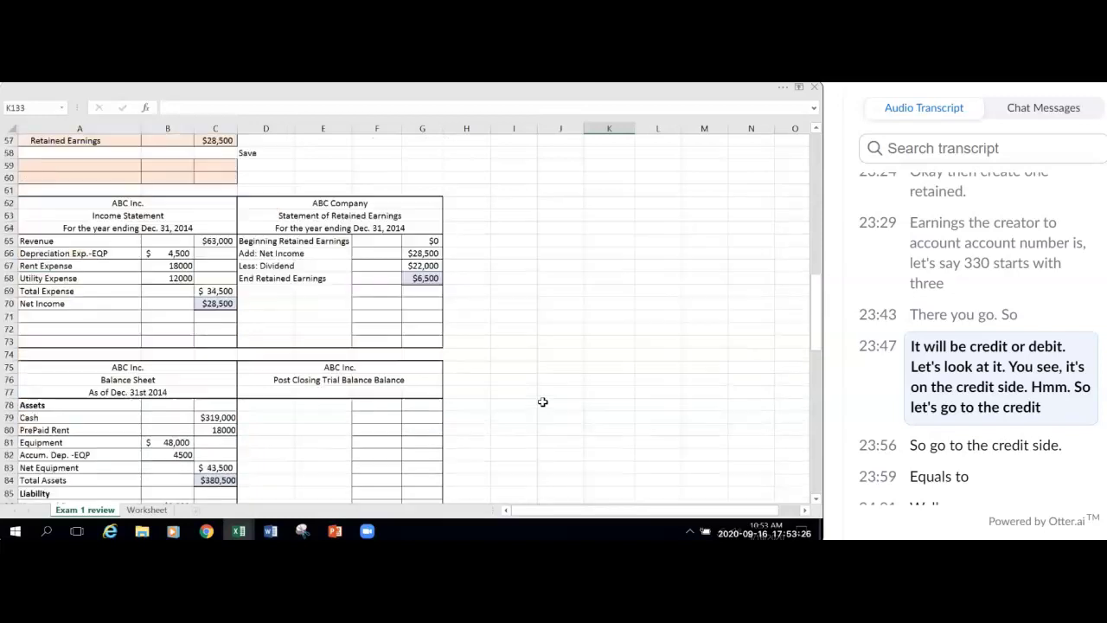
pyautogui.scroll(-4, 541, 402)
pyautogui.scroll(-6, 542, 401)
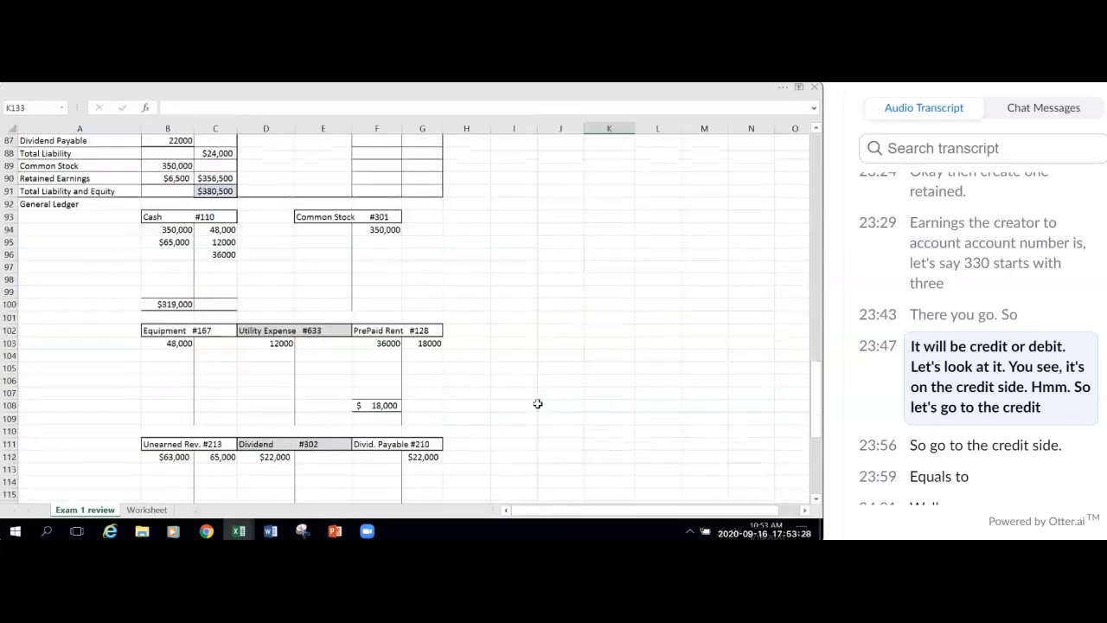
pyautogui.scroll(-5, 534, 406)
pyautogui.scroll(-2, 533, 406)
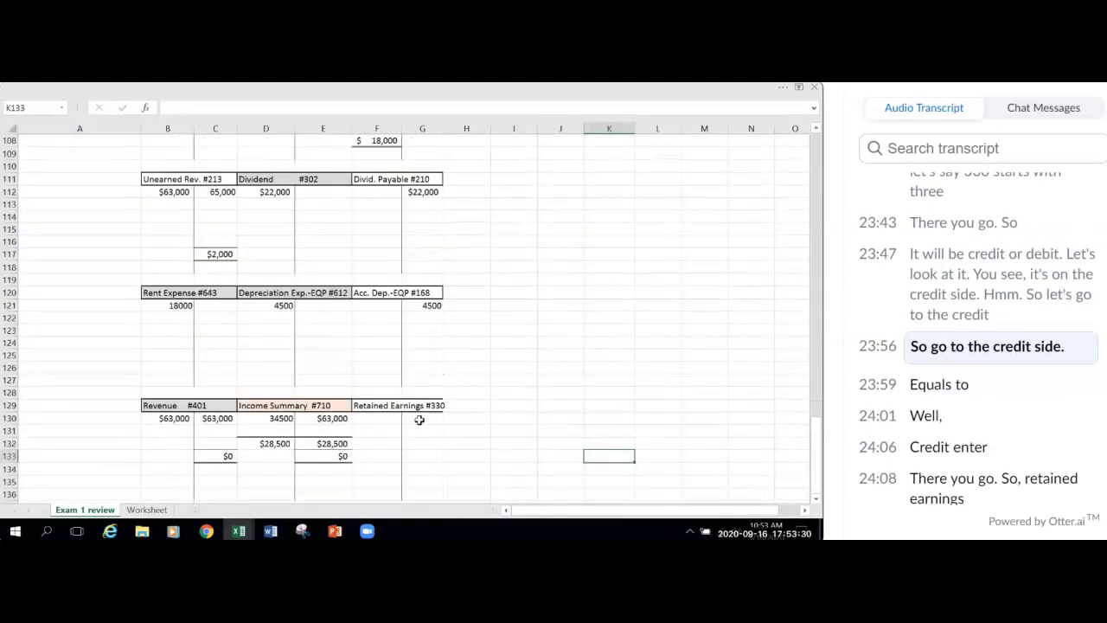
pyautogui.click(420, 417)
pyautogui.write('=')
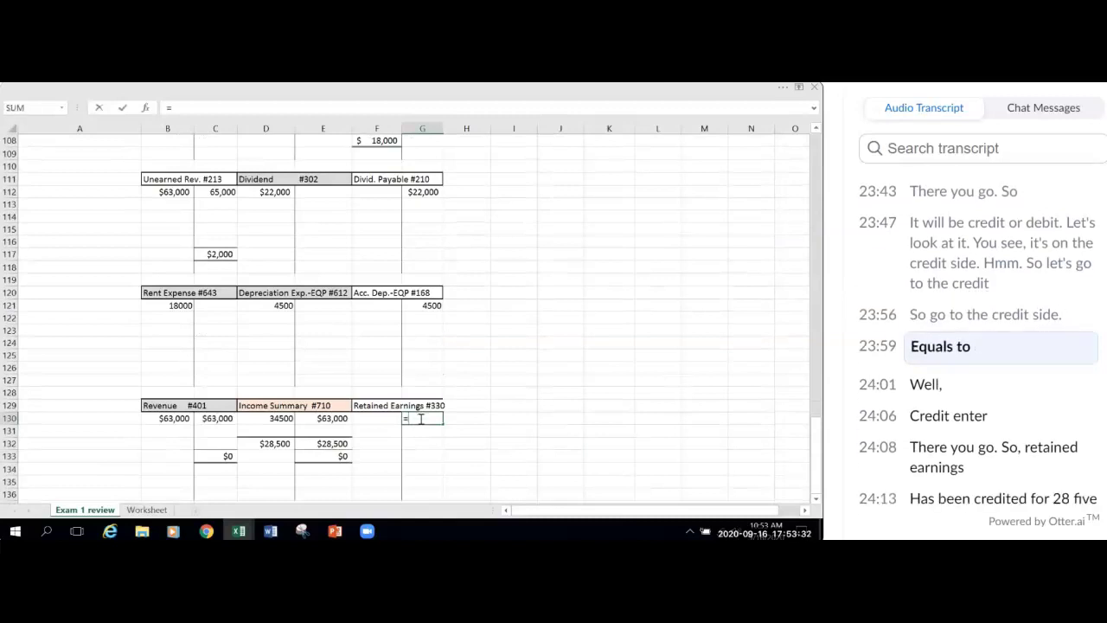
pyautogui.scroll(14, 311, 360)
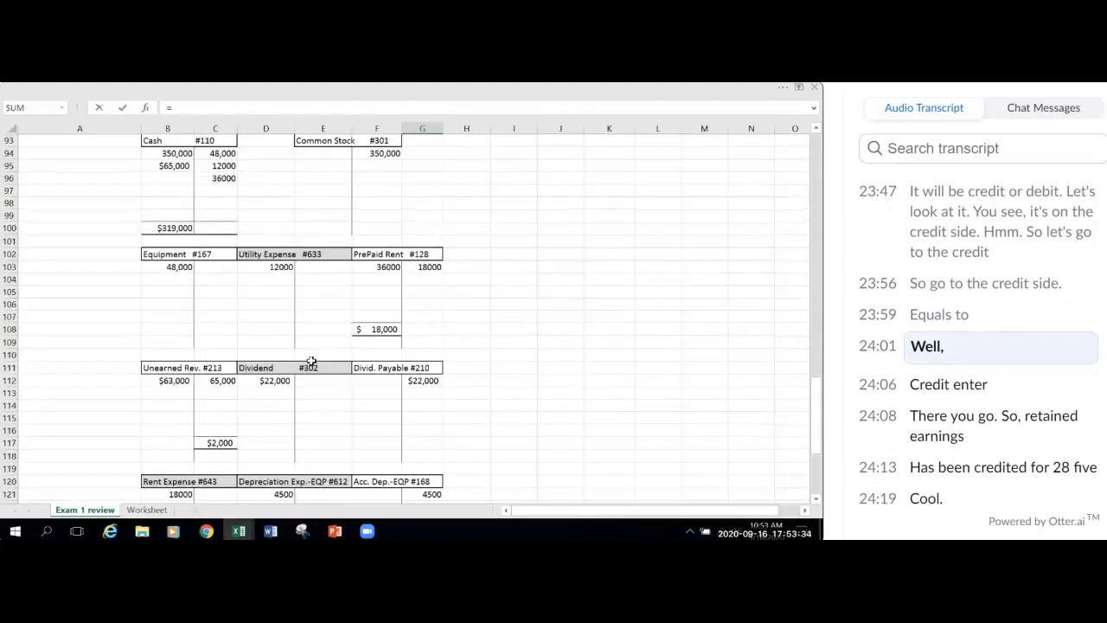
pyautogui.scroll(5, 312, 360)
pyautogui.click(218, 214)
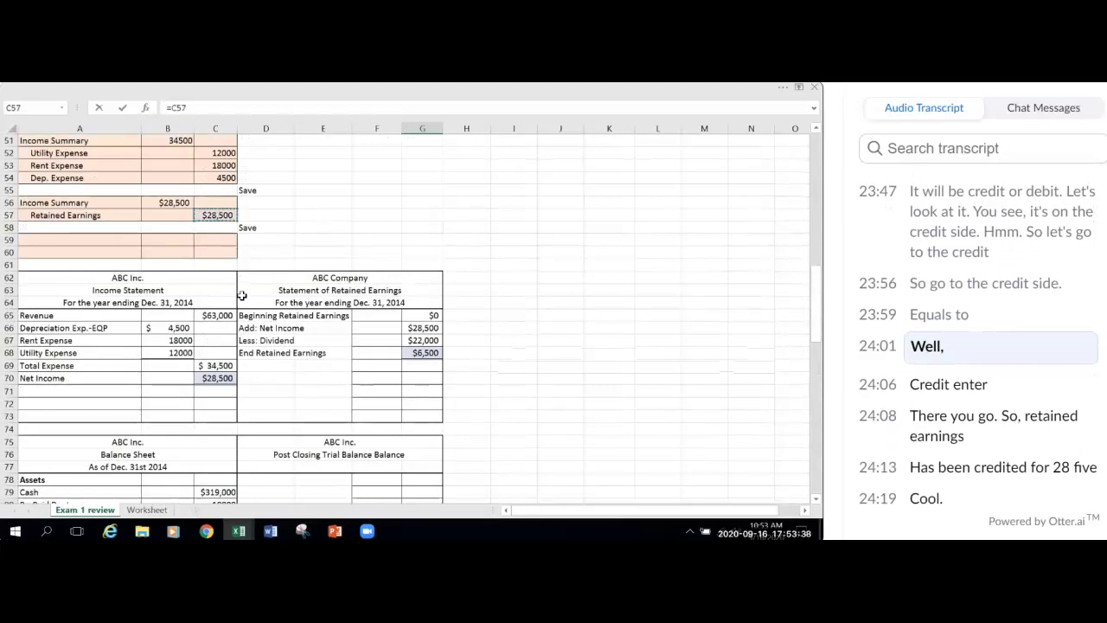
pyautogui.press('Return')
pyautogui.scroll(-1, 536, 389)
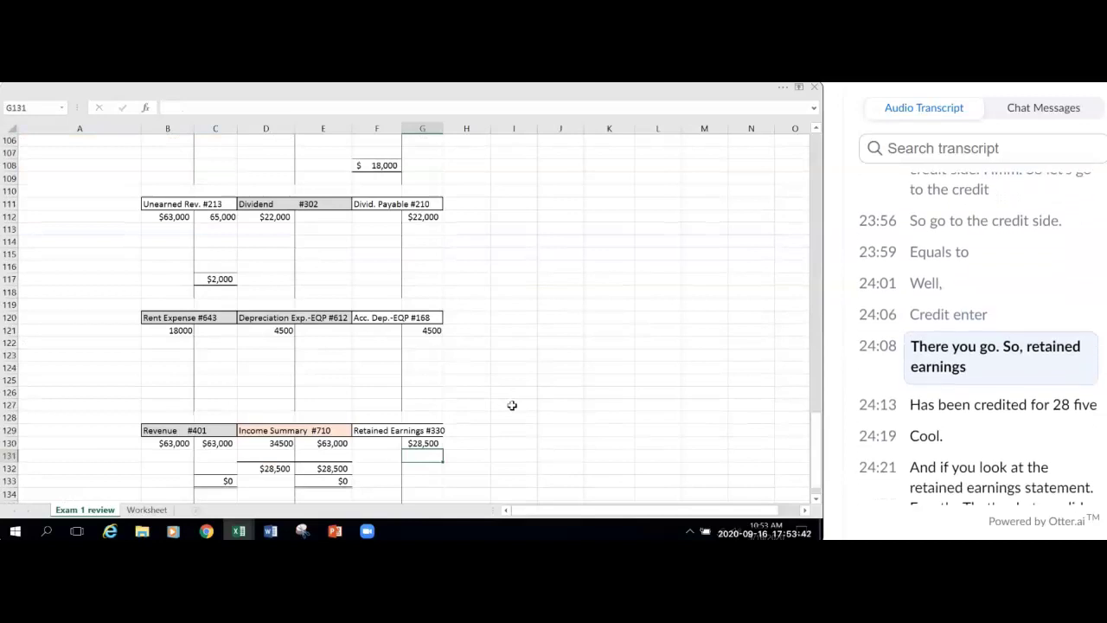
# Step: Compare the Retained Earnings posting with the Statement of Retained Earnings and examine the Dividend T-account that still needs closing
pyautogui.scroll(-1, 512, 404)
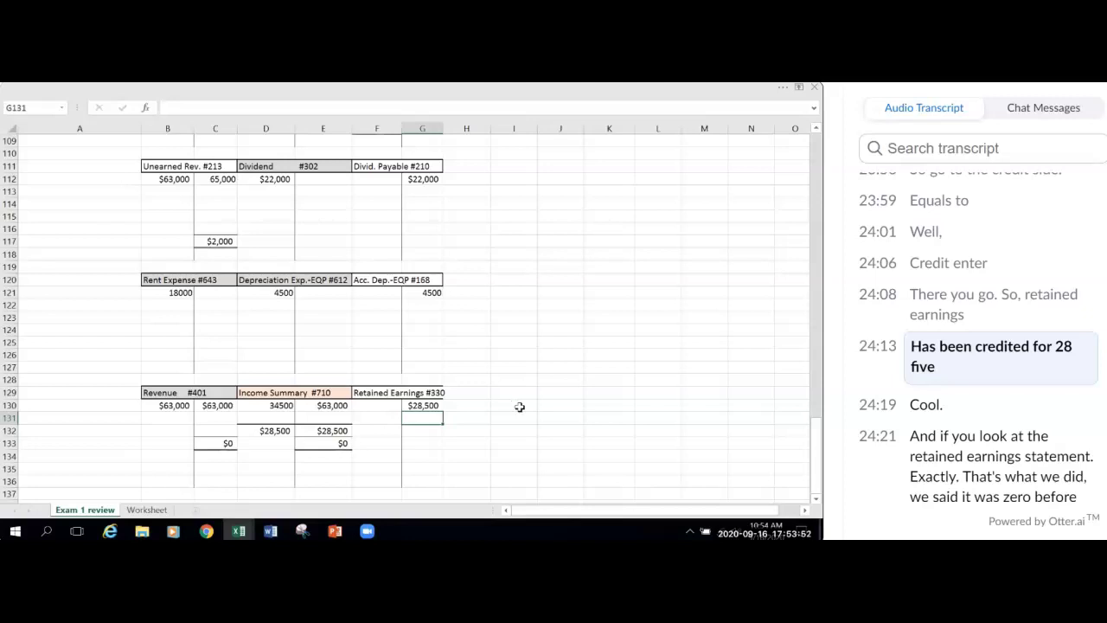
pyautogui.scroll(13, 519, 406)
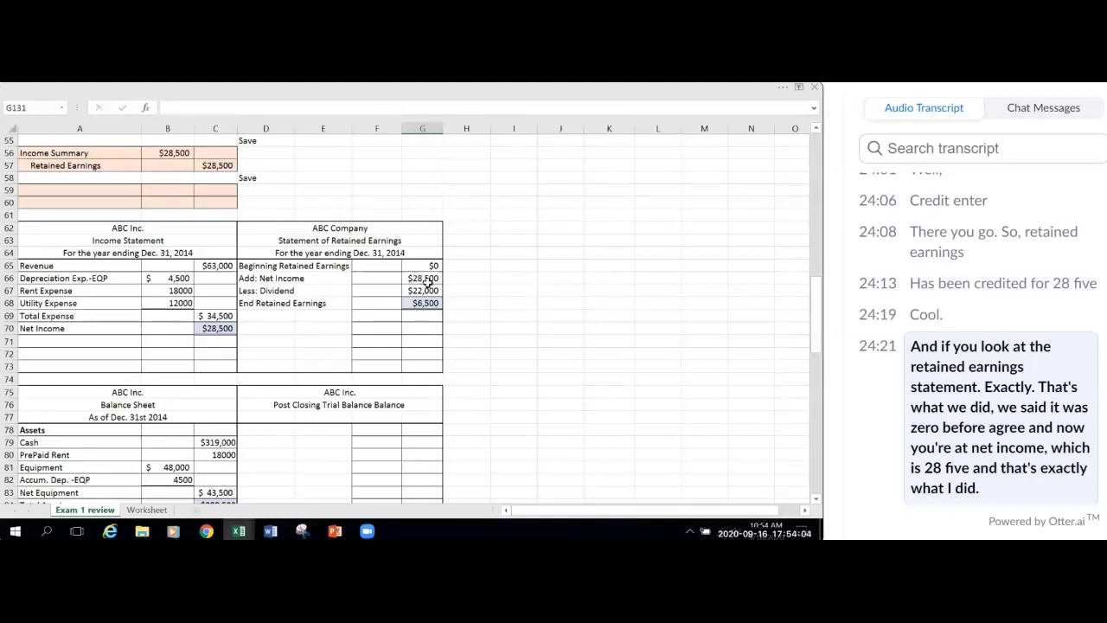
pyautogui.scroll(-13, 535, 324)
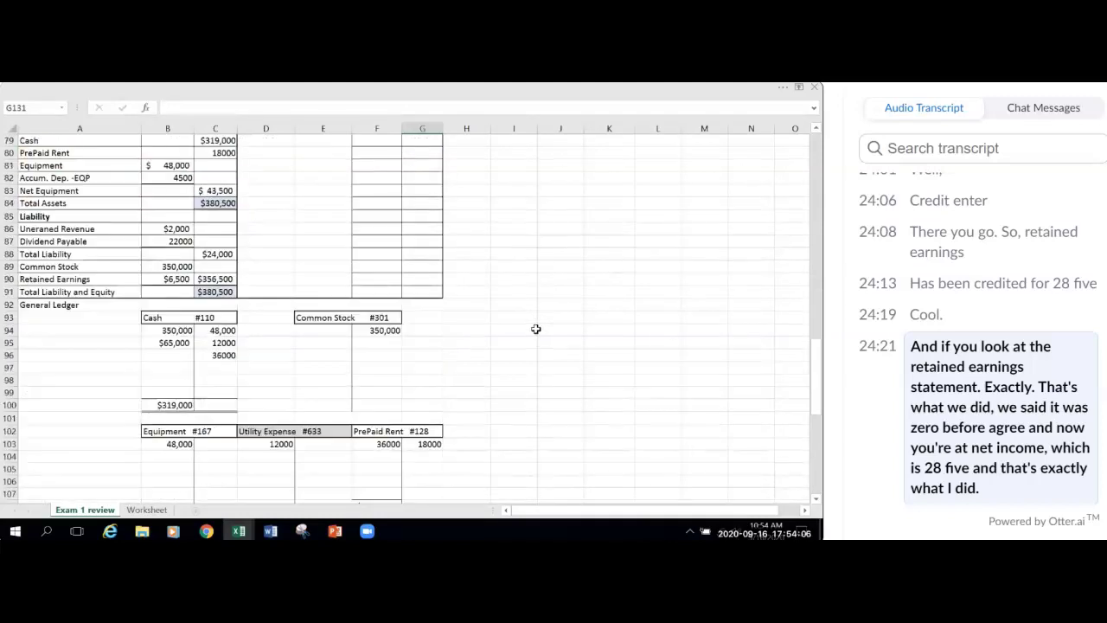
pyautogui.scroll(-7, 536, 330)
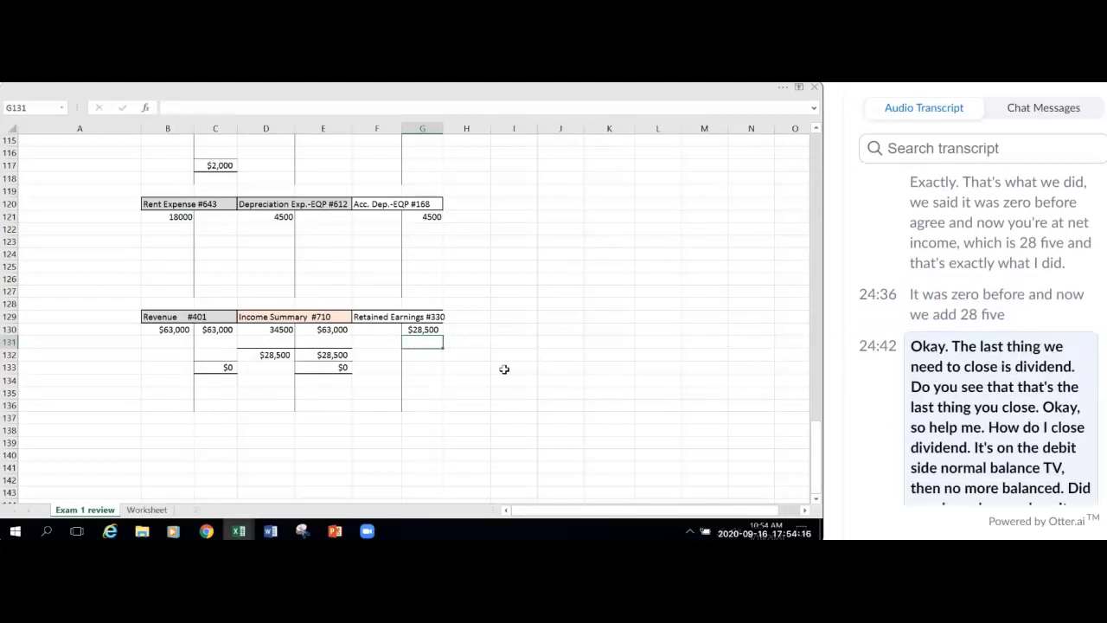
pyautogui.scroll(4, 504, 369)
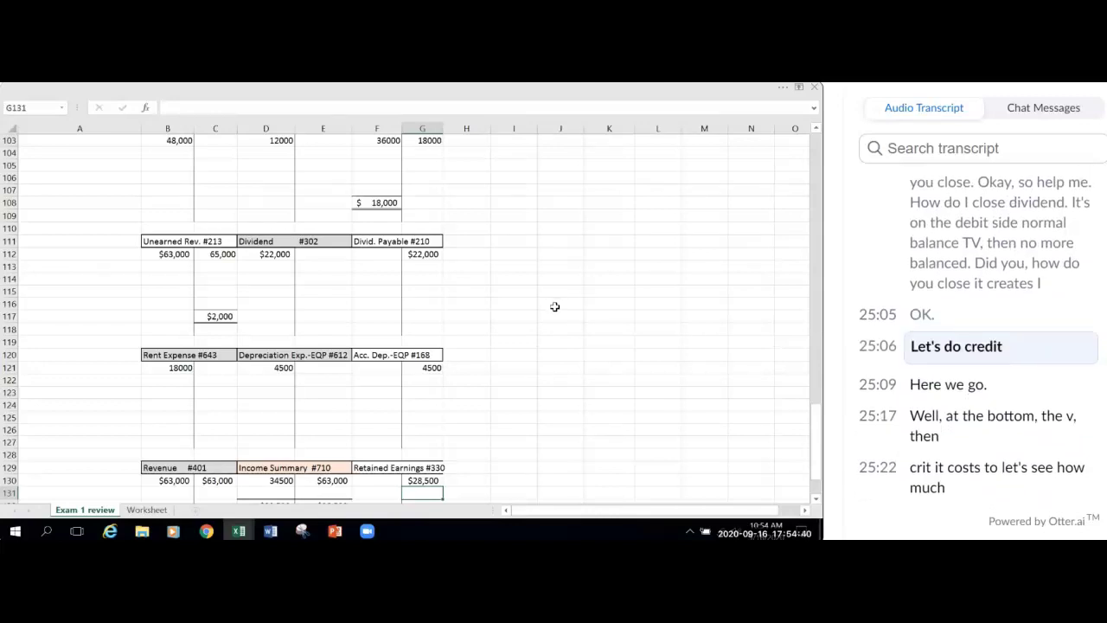
# Step: Enter Dividend as the credit account in cell A60 of the last closing entry
pyautogui.scroll(10, 554, 306)
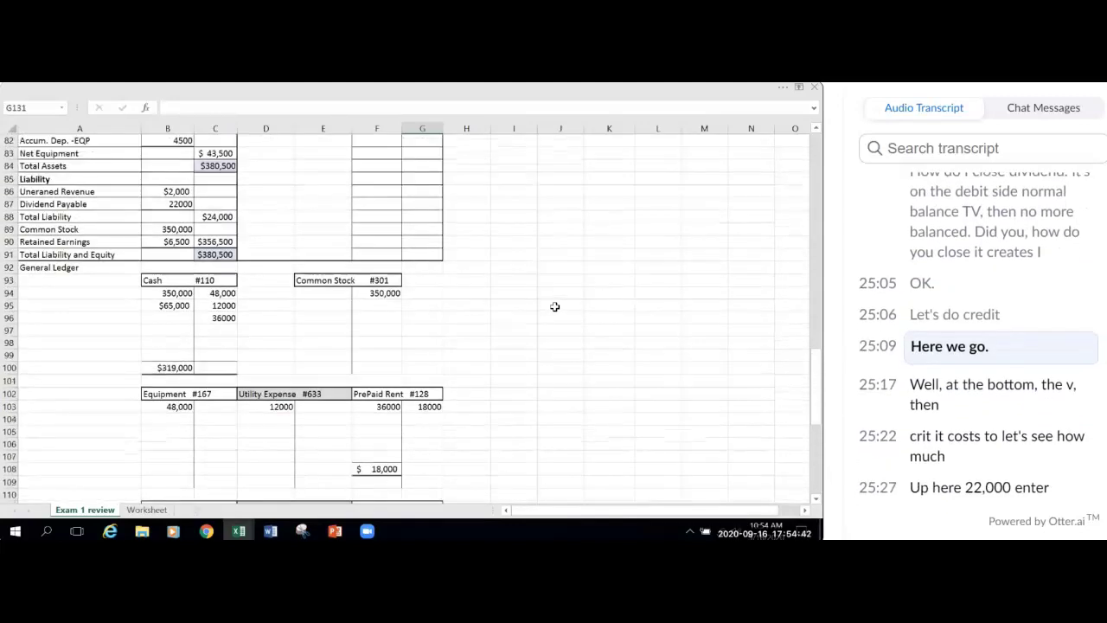
pyautogui.scroll(9, 554, 306)
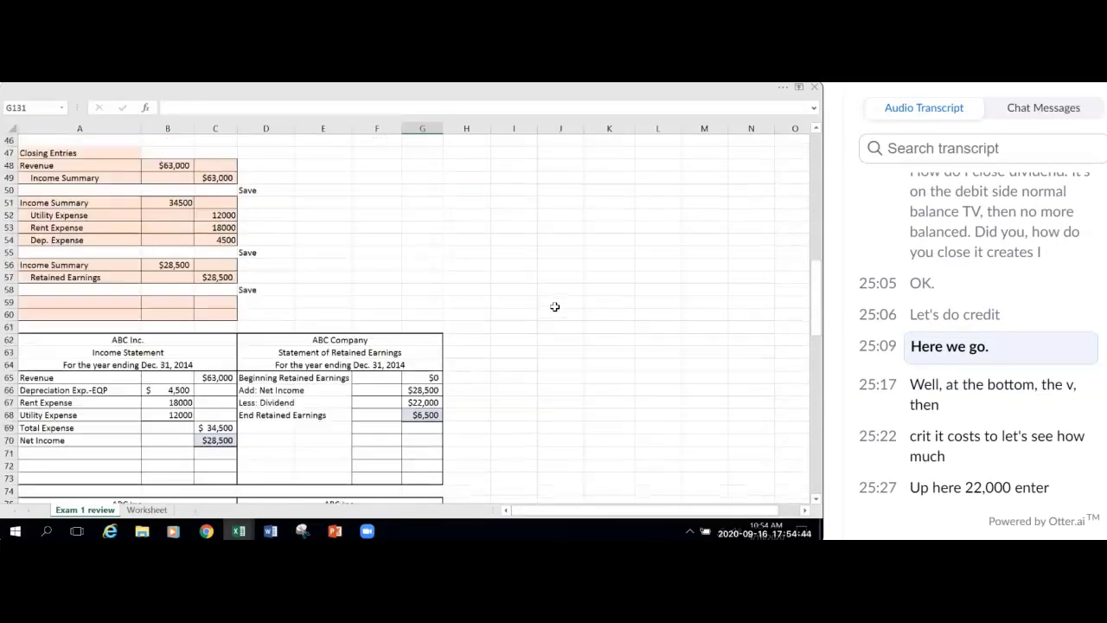
pyautogui.click(41, 315)
pyautogui.doubleClick(58, 312)
pyautogui.write('D')
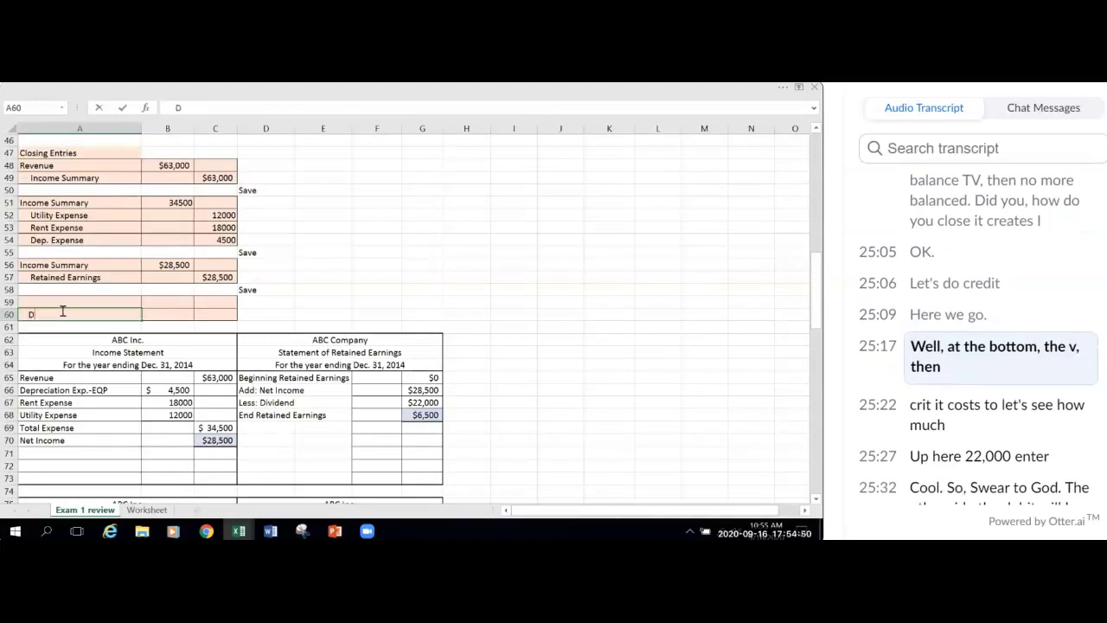
pyautogui.write('ividend')
# Step: Set the Dividend credit amount in C60 to reference the Dividend ledger account's debit in D112
pyautogui.click(224, 316)
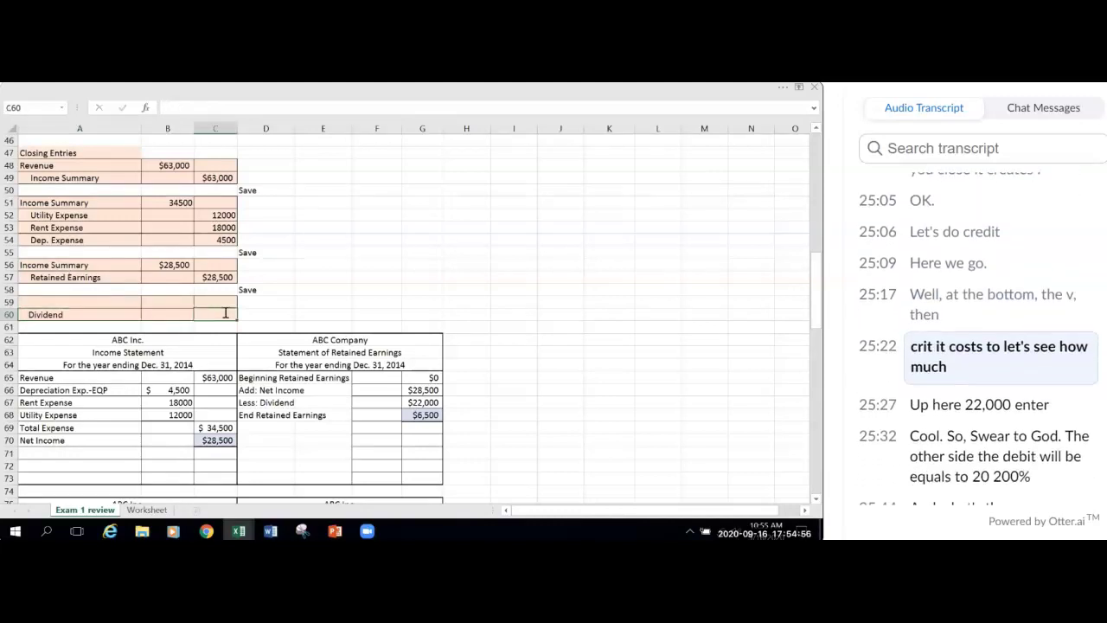
pyautogui.write('=')
pyautogui.scroll(-13, 503, 319)
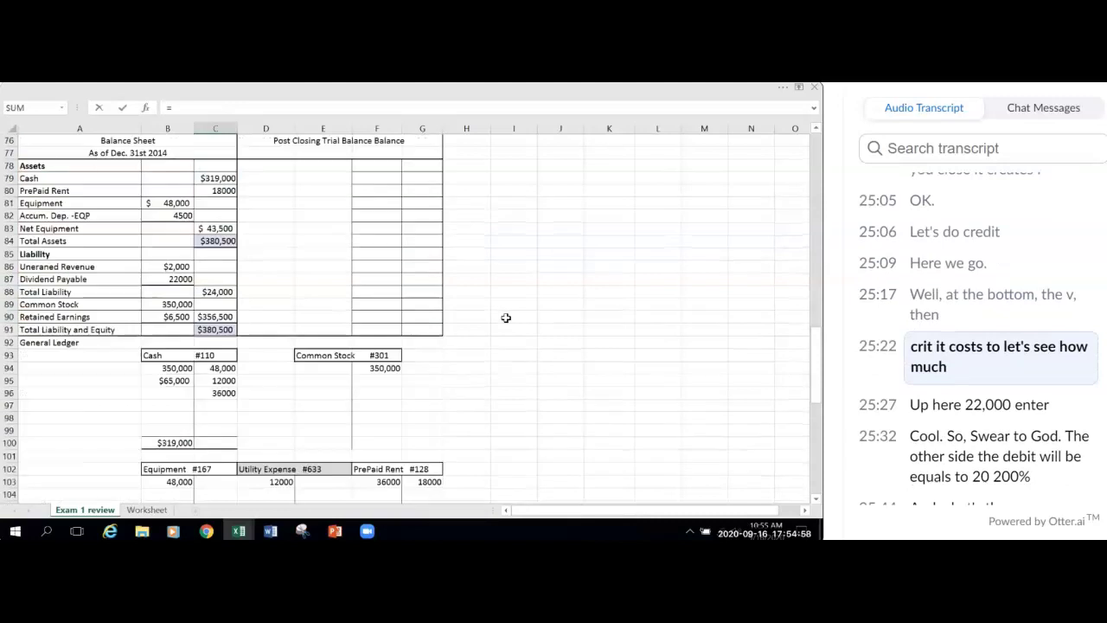
pyautogui.scroll(-3, 505, 318)
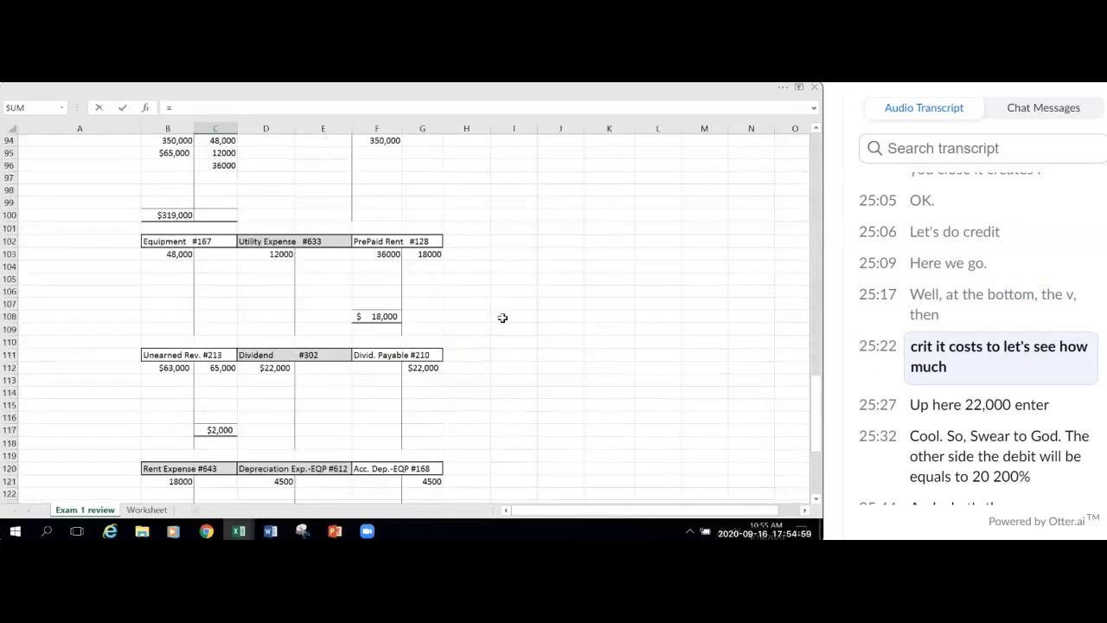
pyautogui.click(259, 367)
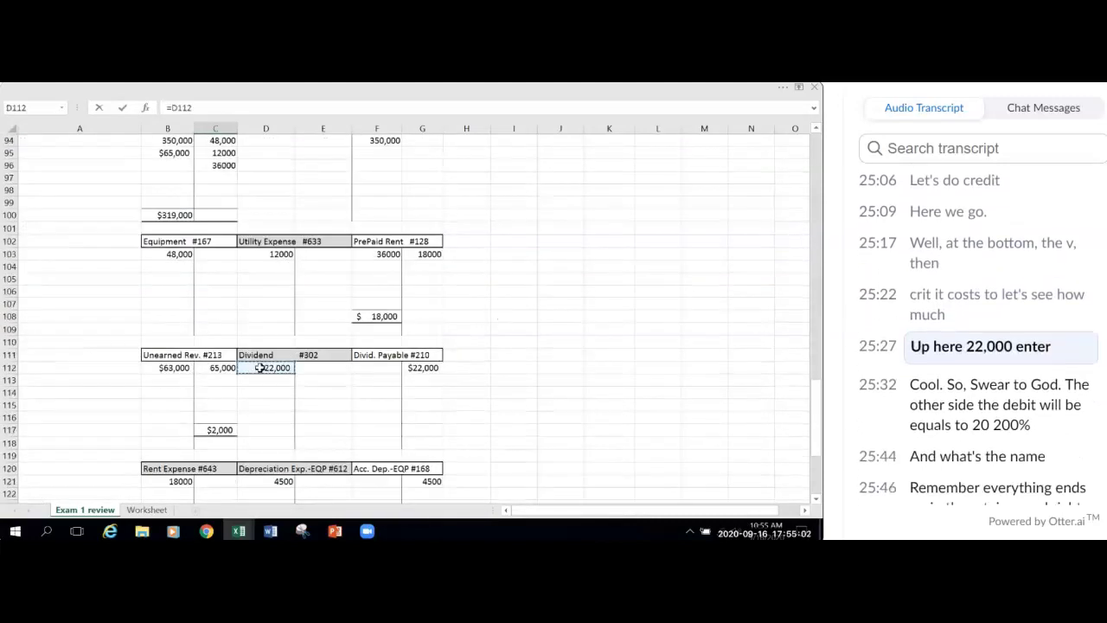
pyautogui.press('Return')
# Step: Set the debit amount of the last closing entry in B59 equal to the Dividend credit with =C60
pyautogui.scroll(2, 591, 399)
pyautogui.scroll(3, 591, 399)
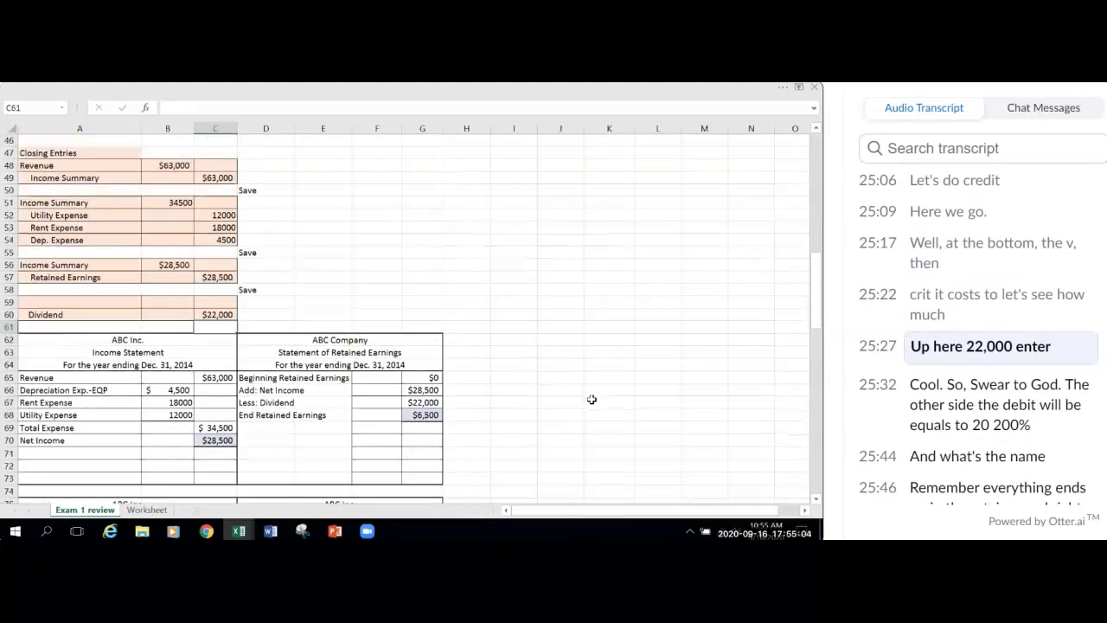
pyautogui.click(187, 300)
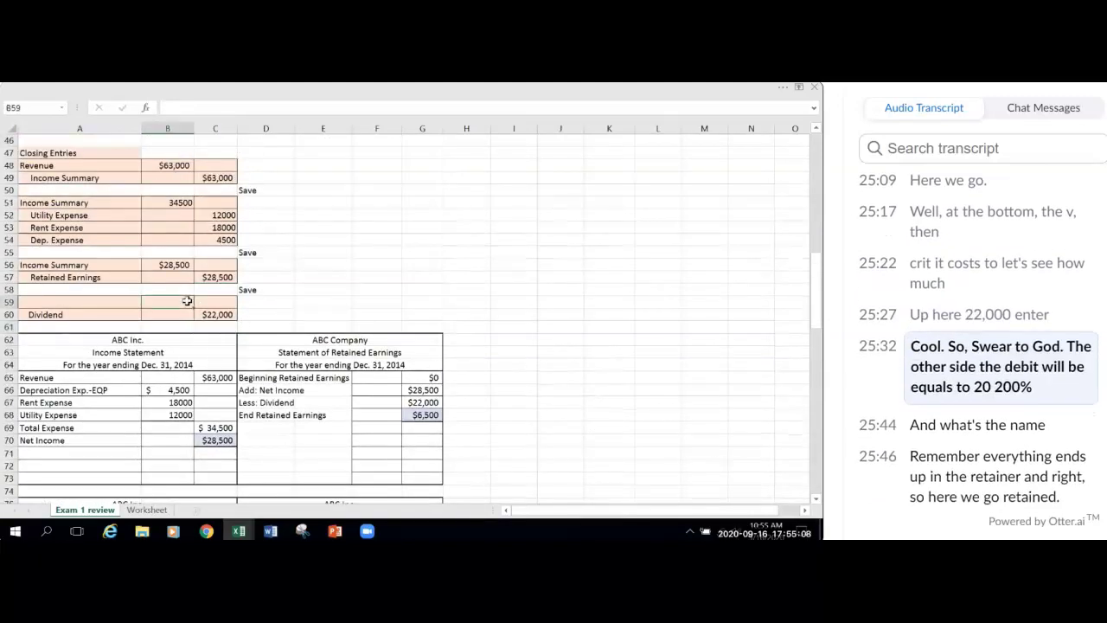
pyautogui.write('=')
pyautogui.click(215, 314)
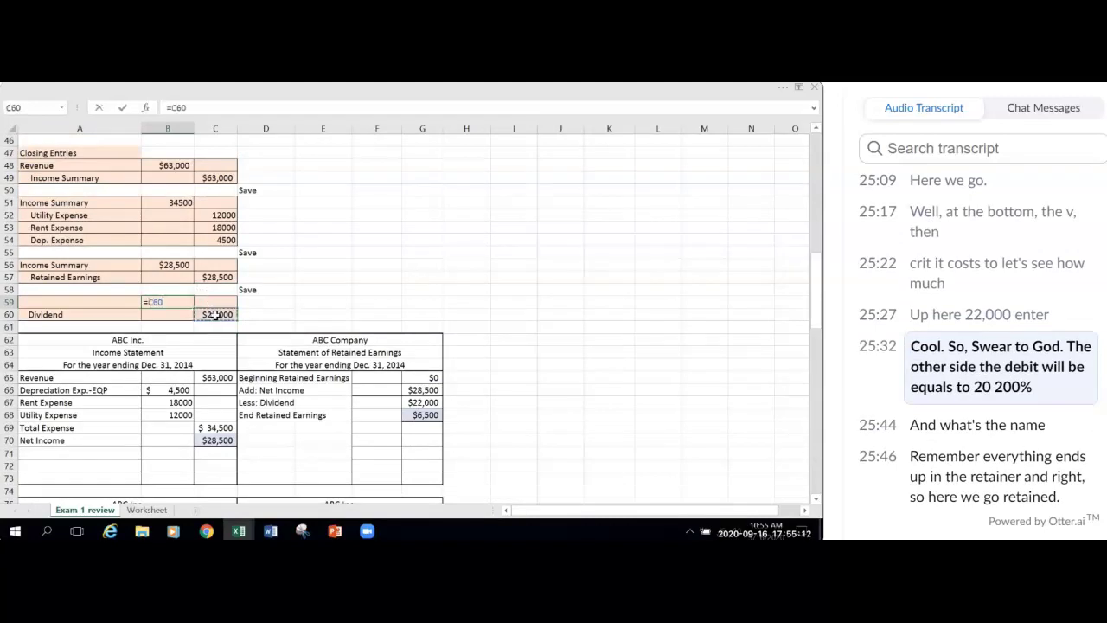
pyautogui.press('Return')
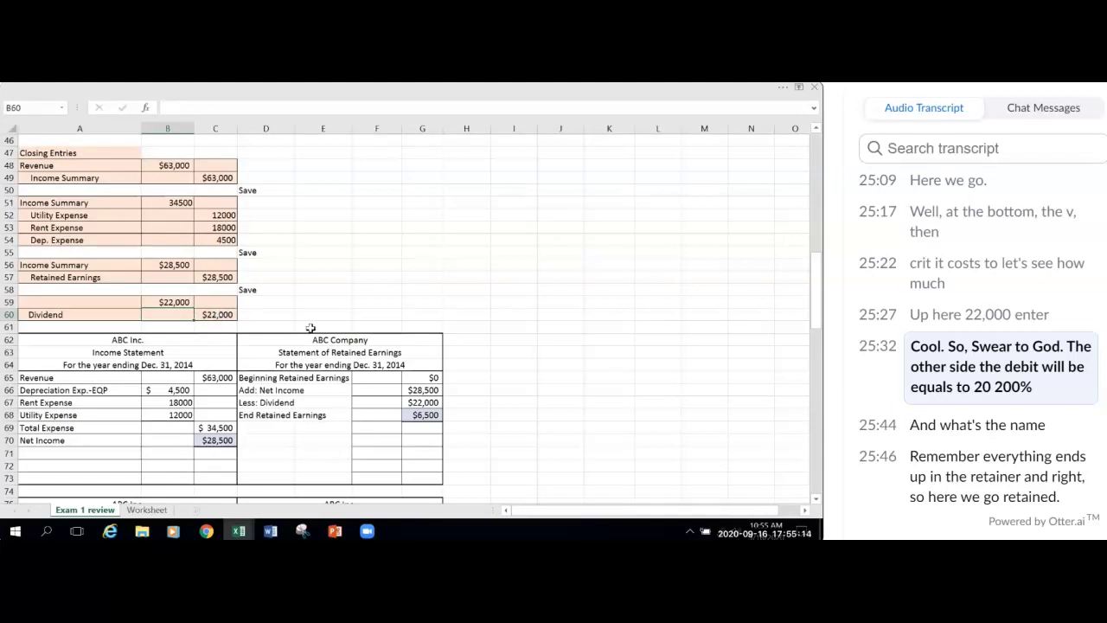
# Step: Enter Retained Earnings as the debit account of the dividend closing entry in A59
pyautogui.click(29, 301)
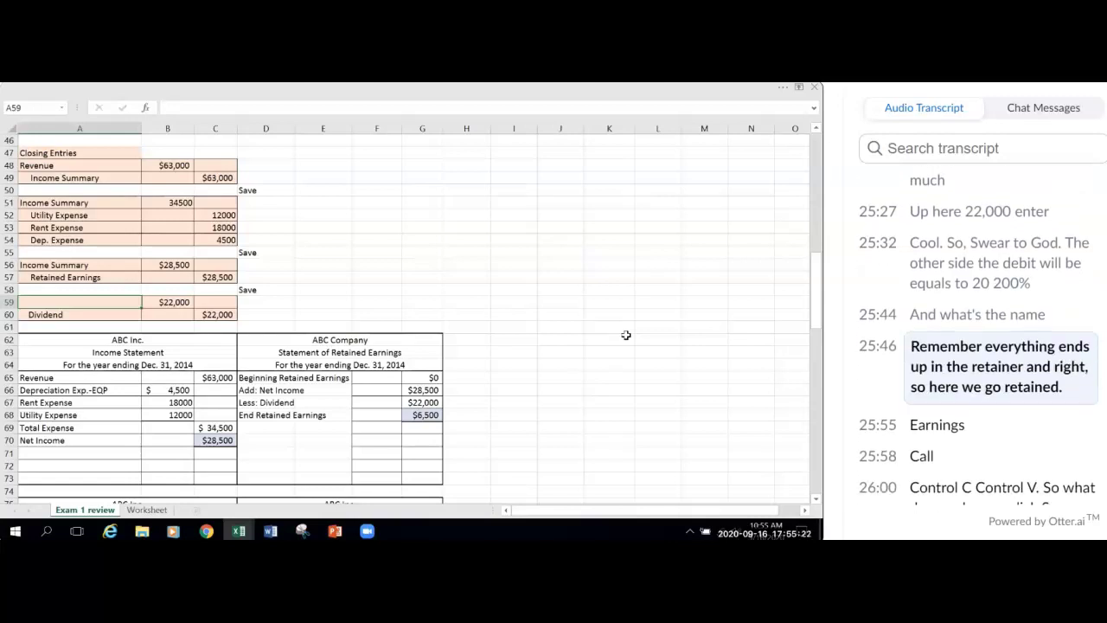
pyautogui.write('Retained Earnings')
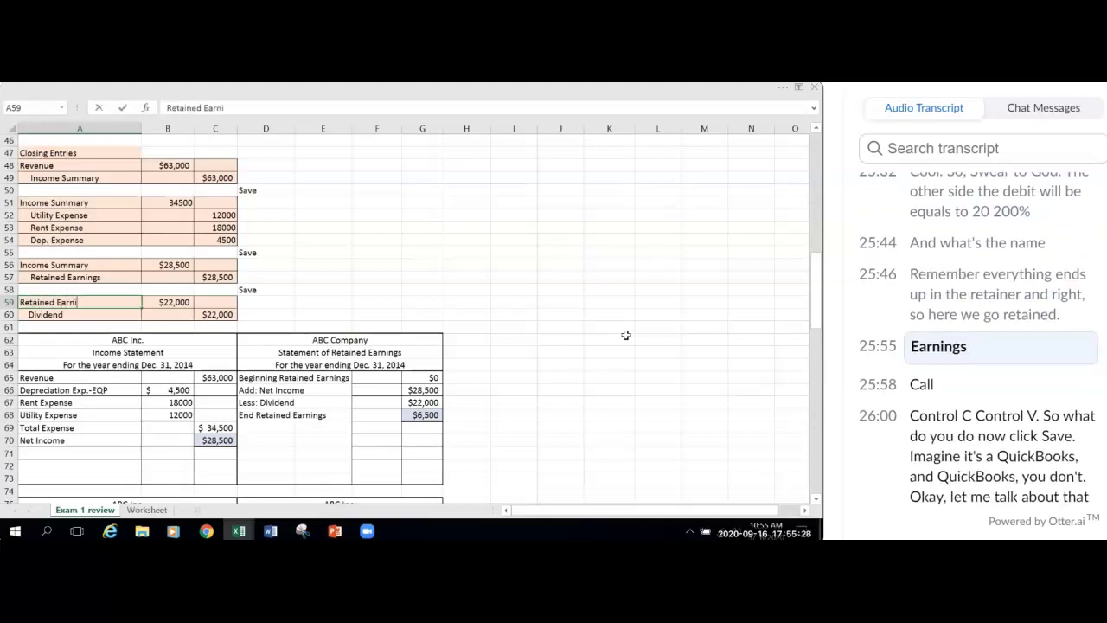
pyautogui.click(674, 390)
# Step: Copy the Save marker from D58 to D61, beneath the dividend closing entry
pyautogui.click(264, 291)
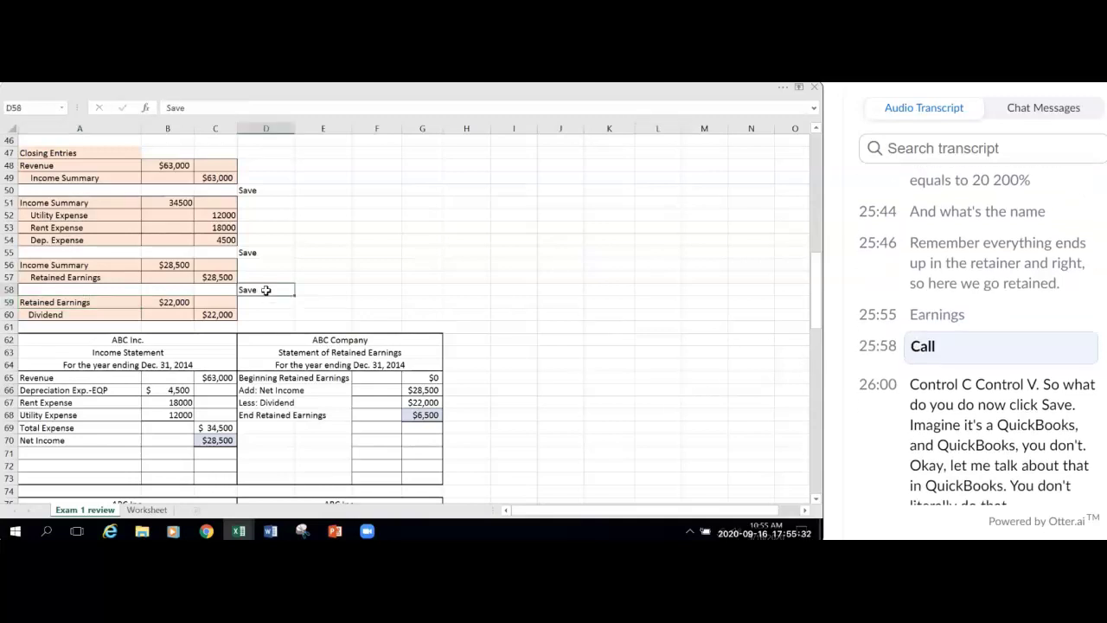
pyautogui.hotkey('ctrl', 'c')
pyautogui.click(256, 326)
pyautogui.hotkey('ctrl', 'v')
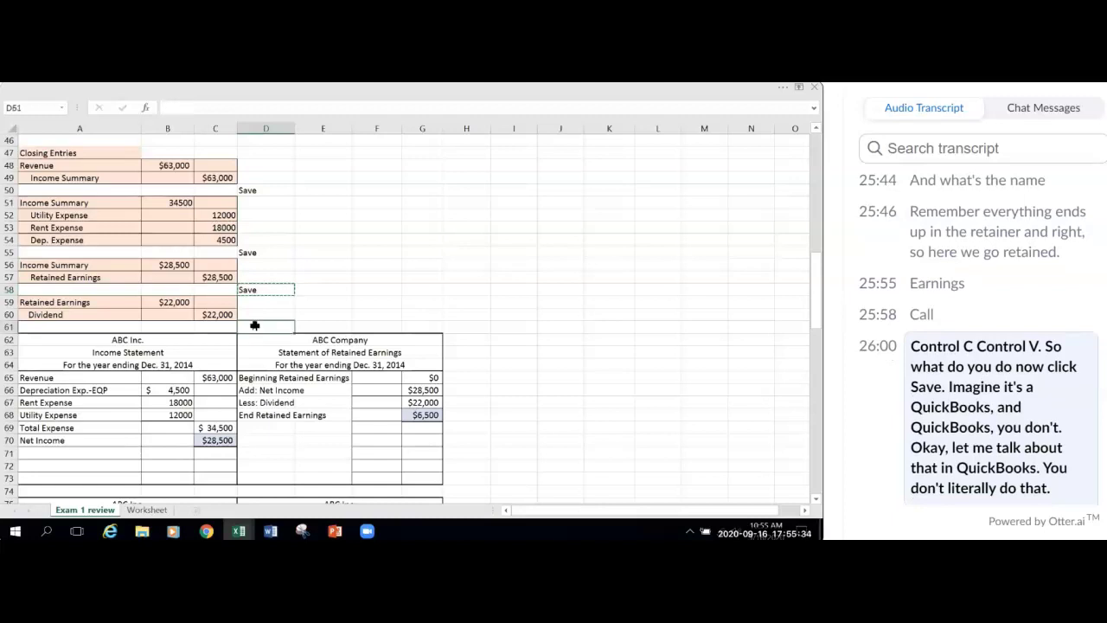
pyautogui.click(371, 314)
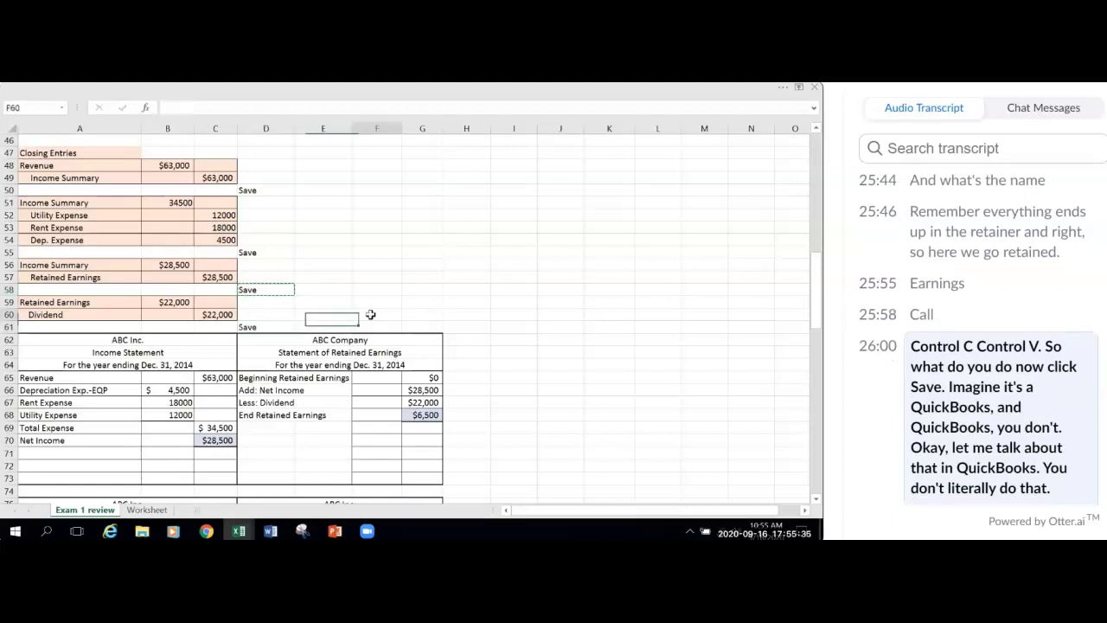
pyautogui.click(264, 326)
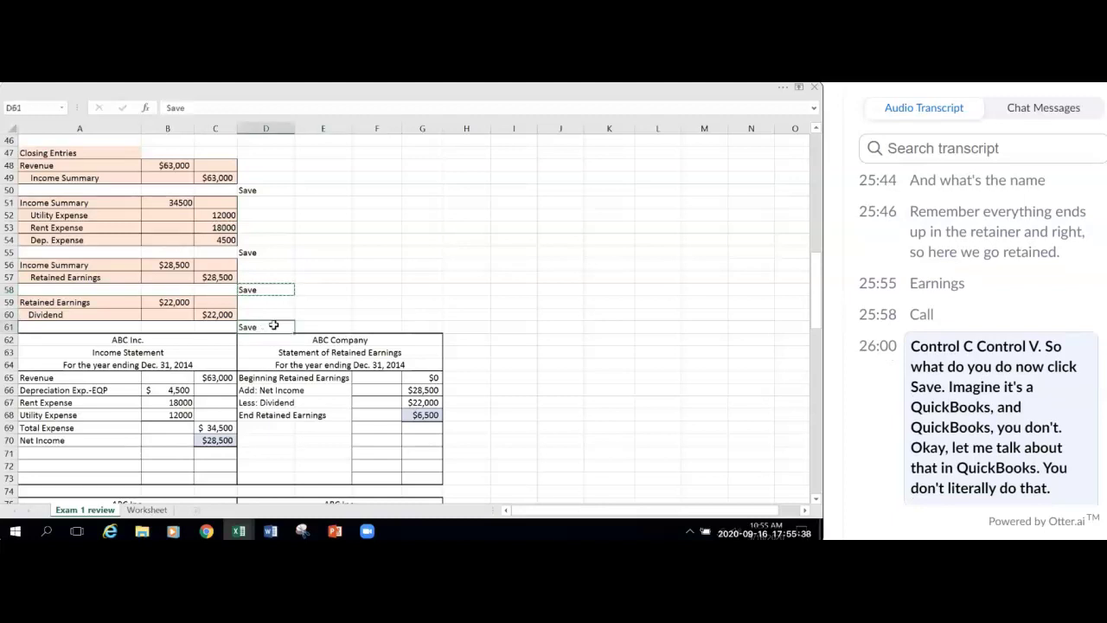
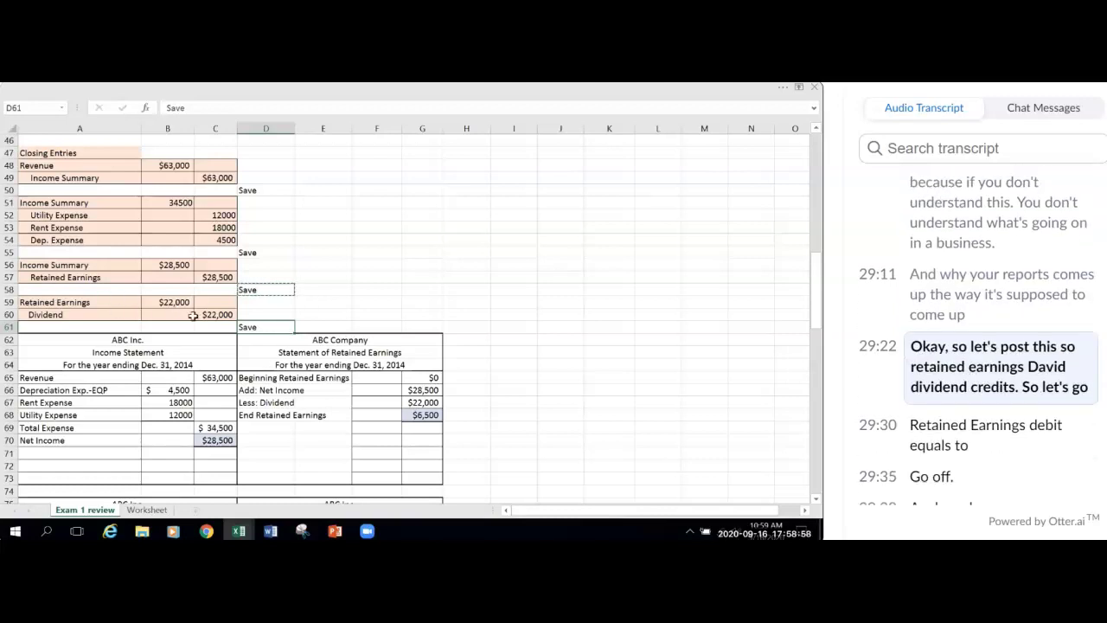
# Step: Post the dividend closing debit to Retained Earnings #330 by linking F130 to the entry's debit amount in B59
pyautogui.scroll(-9, 452, 370)
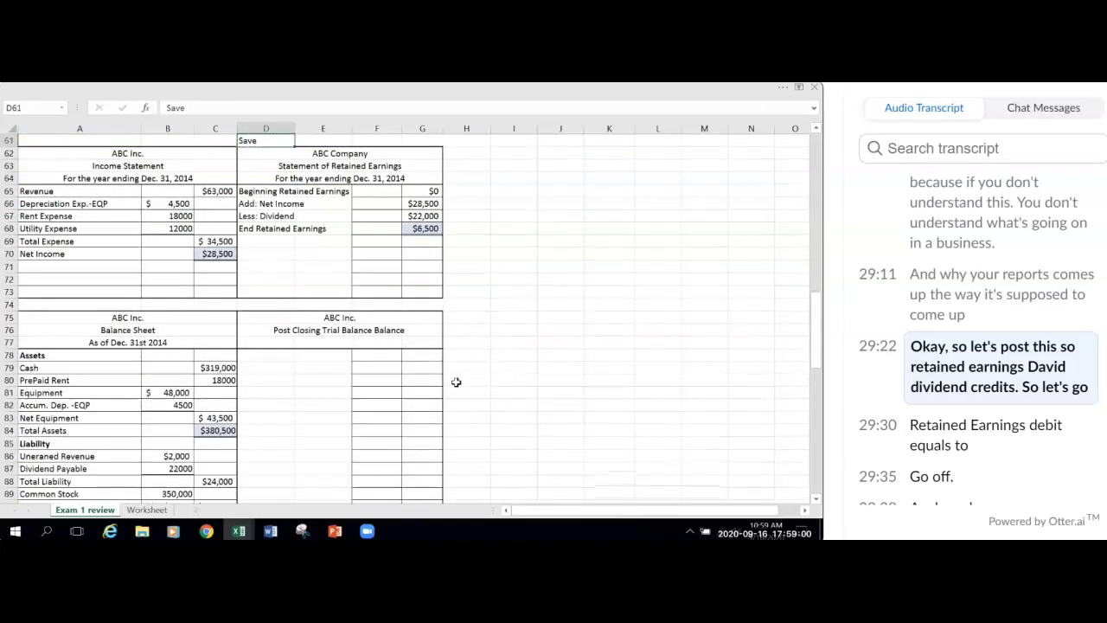
pyautogui.scroll(-9, 450, 378)
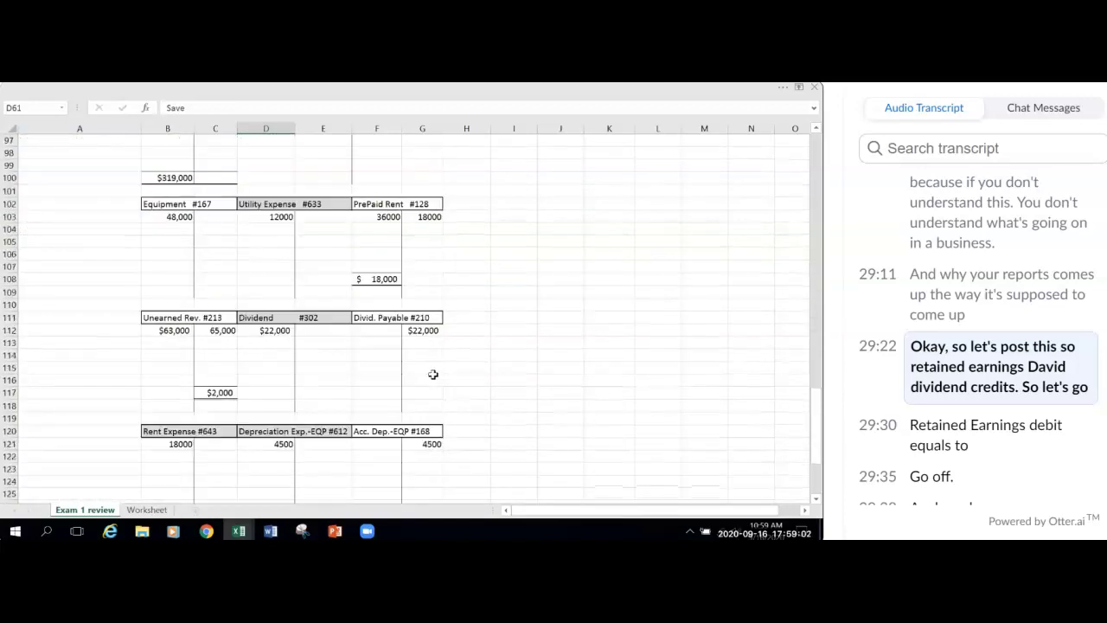
pyautogui.scroll(-3, 348, 376)
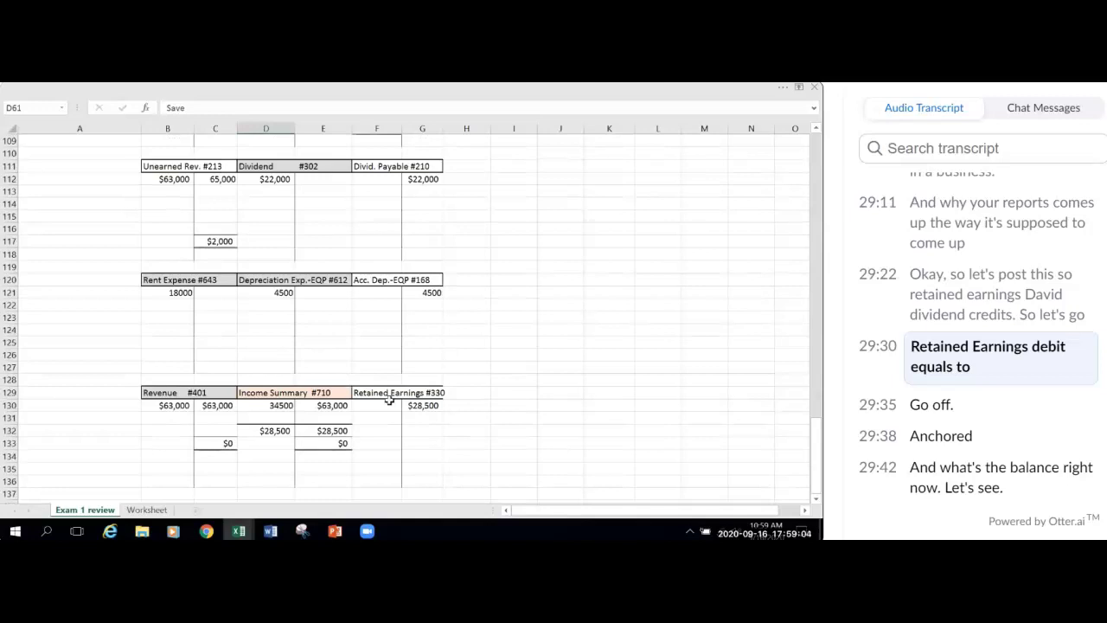
pyautogui.click(390, 402)
pyautogui.write('=')
pyautogui.scroll(20, 294, 333)
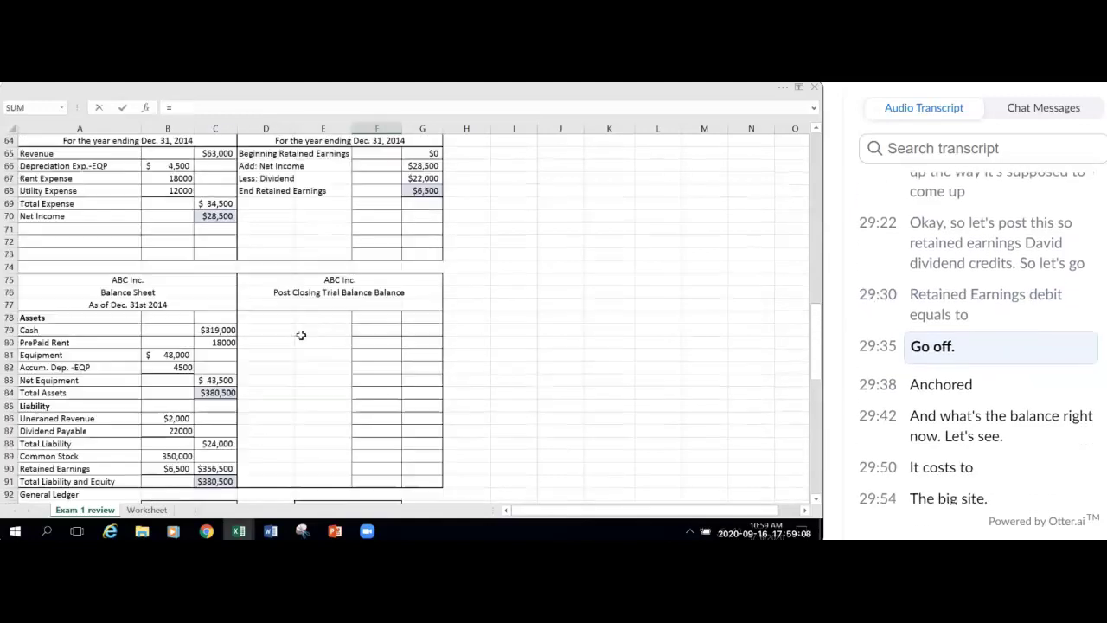
pyautogui.click(159, 265)
pyautogui.press('Return')
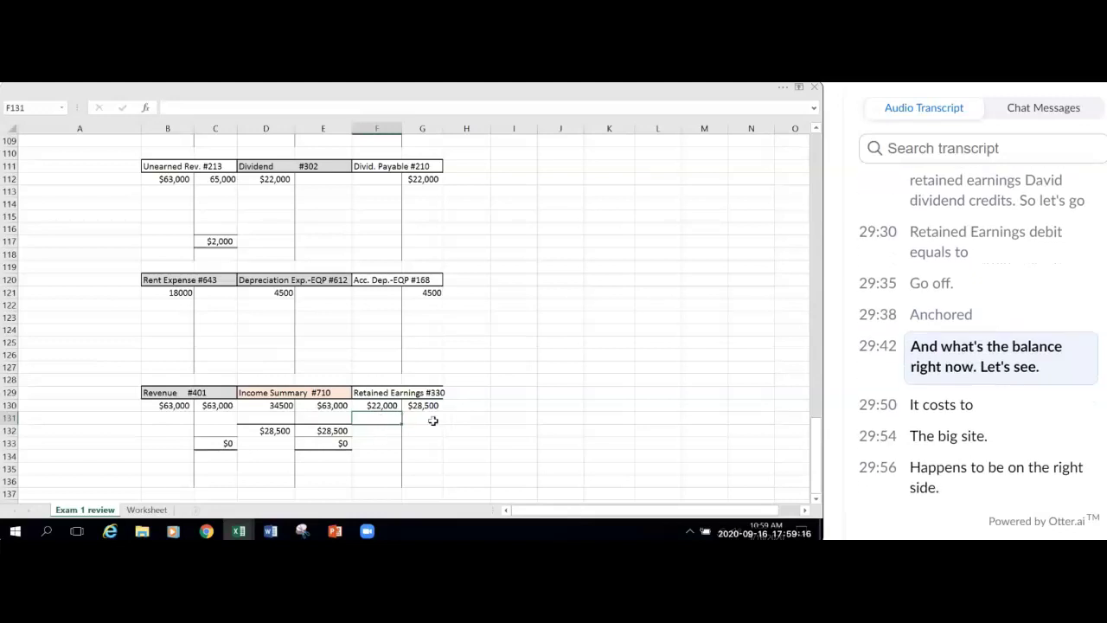
# Step: Calculate the Retained Earnings #330 credit balance in G131 as =G130-F130, with top and bottom borders
pyautogui.click(424, 417)
pyautogui.click(782, 89)
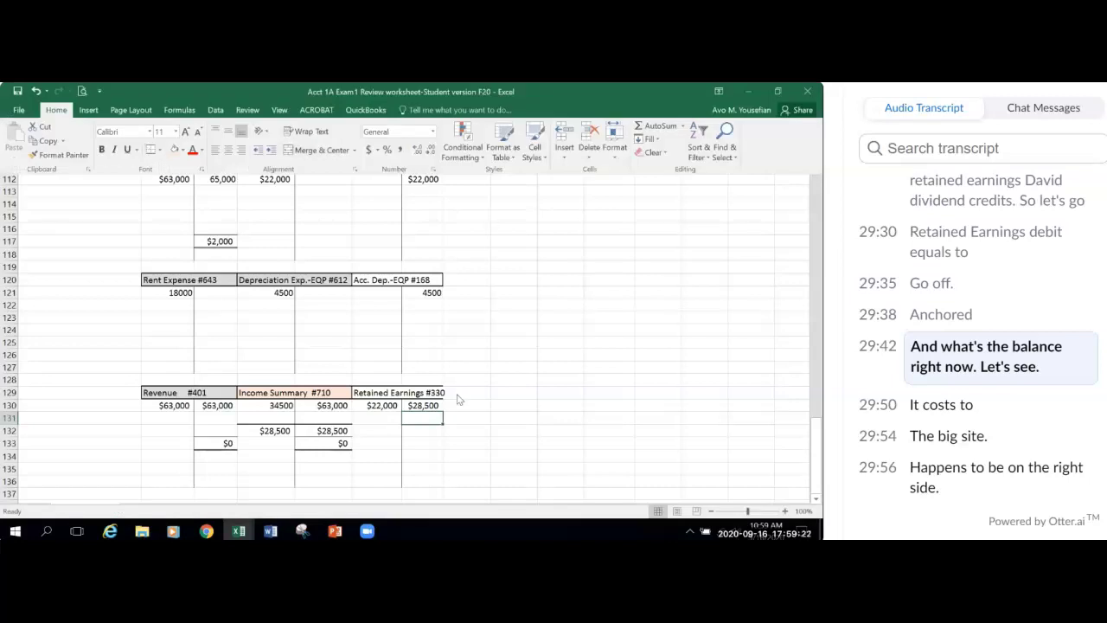
pyautogui.write('=')
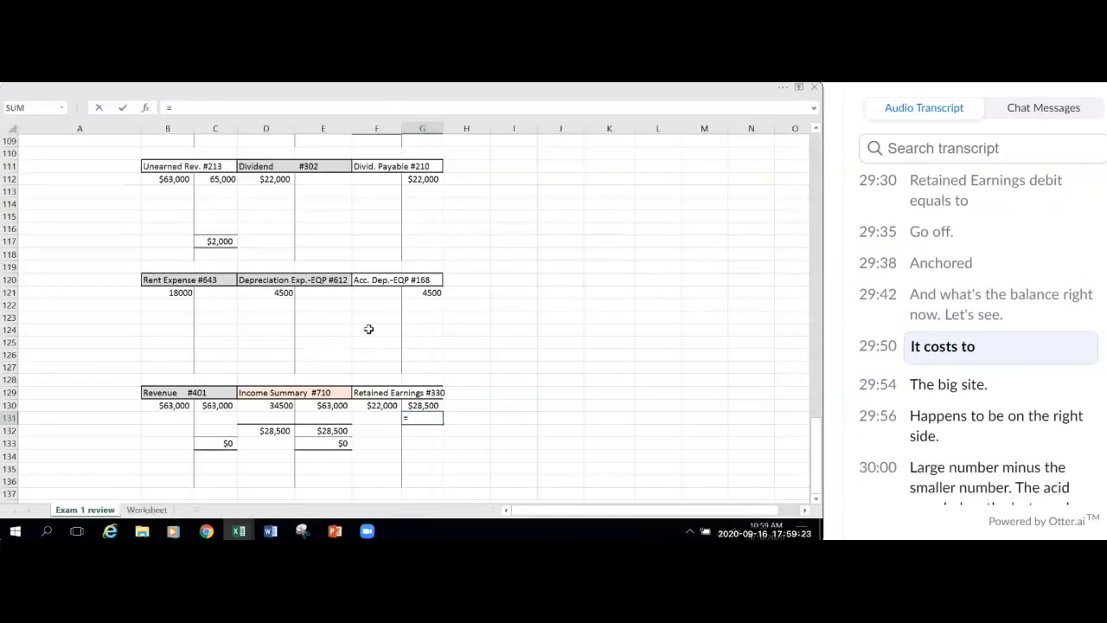
pyautogui.click(415, 408)
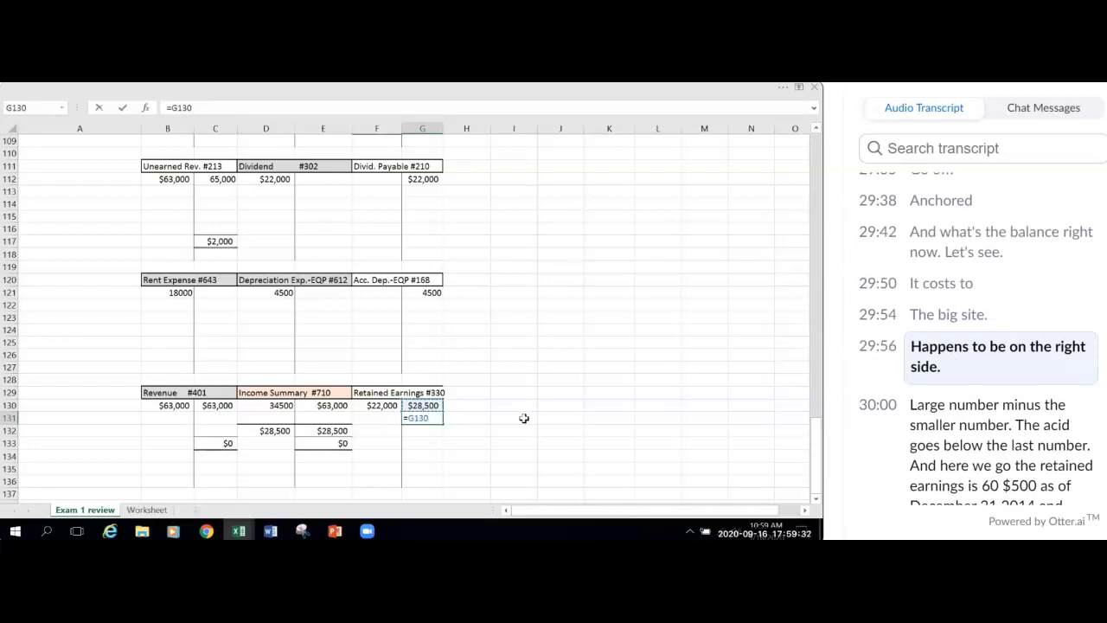
pyautogui.write('-')
pyautogui.click(381, 404)
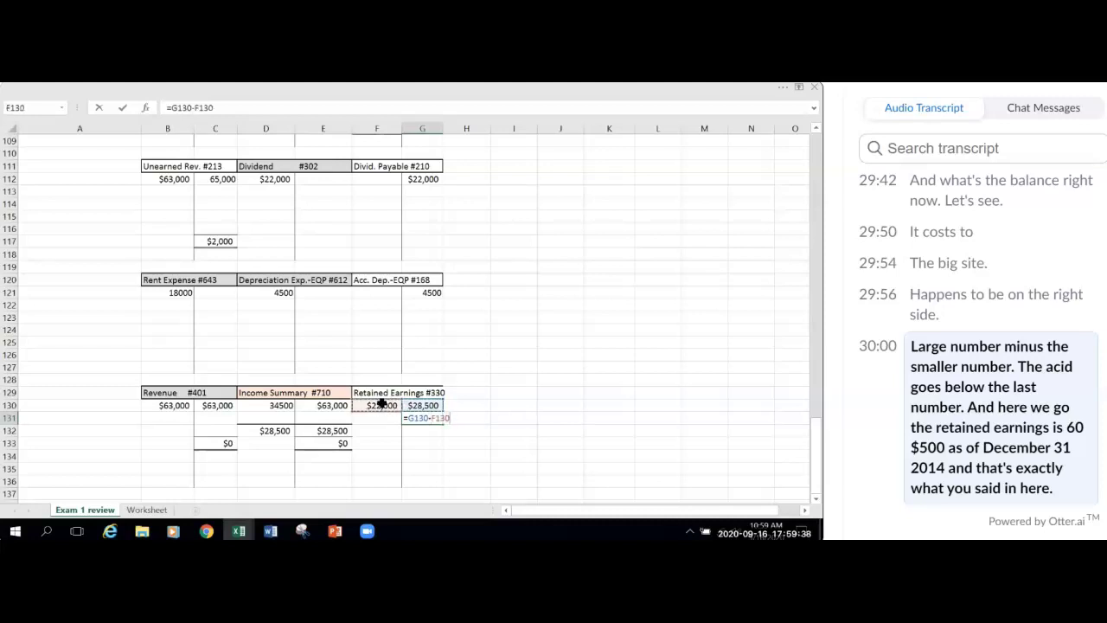
pyautogui.press('Return')
pyautogui.click(513, 429)
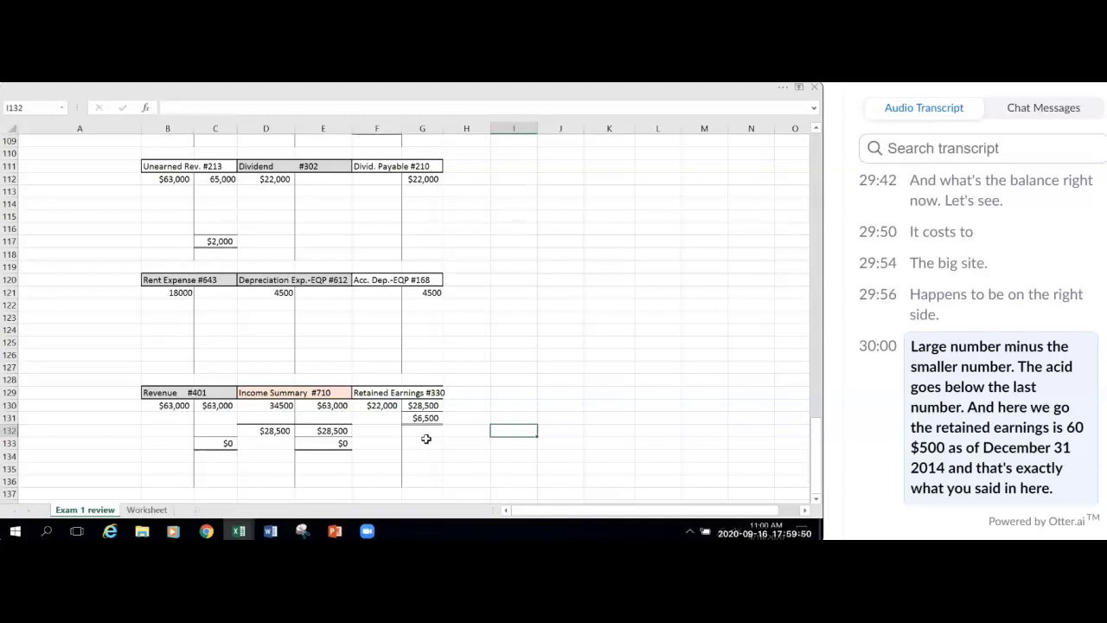
# Step: Compare the ending figure on the Statement of Retained Earnings with the Retained Earnings #330 ledger balance
pyautogui.scroll(15, 427, 438)
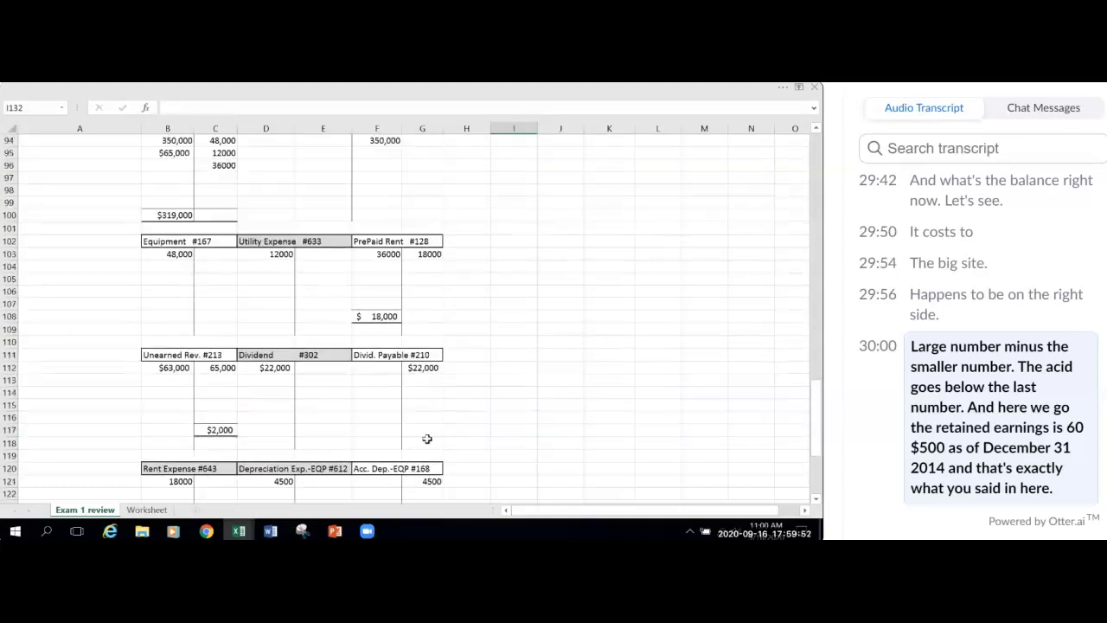
pyautogui.scroll(2, 427, 438)
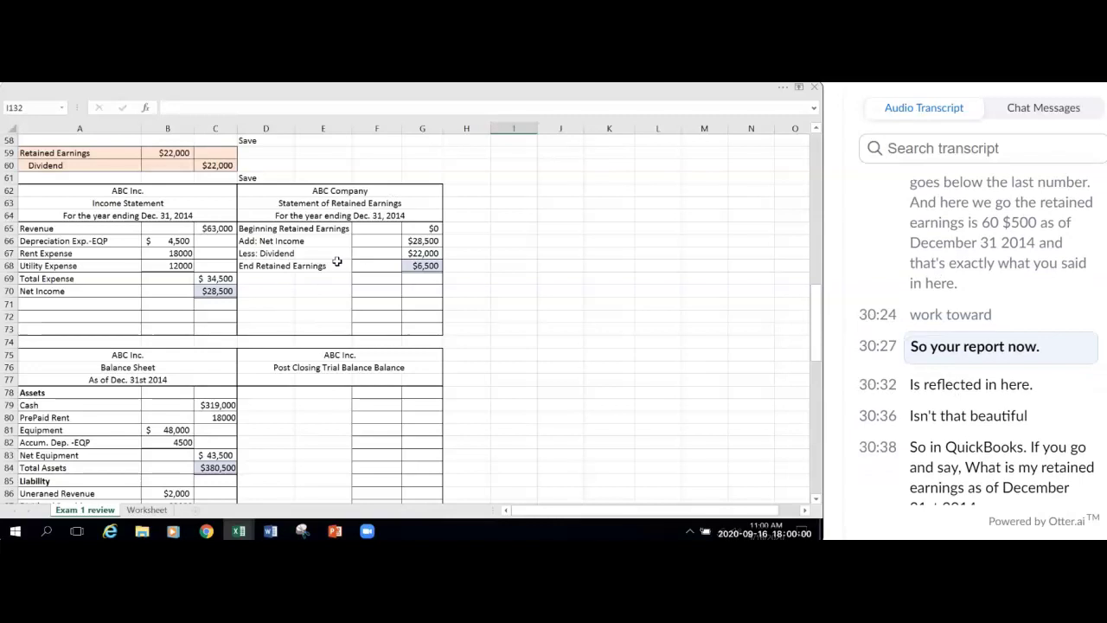
pyautogui.scroll(-13, 524, 390)
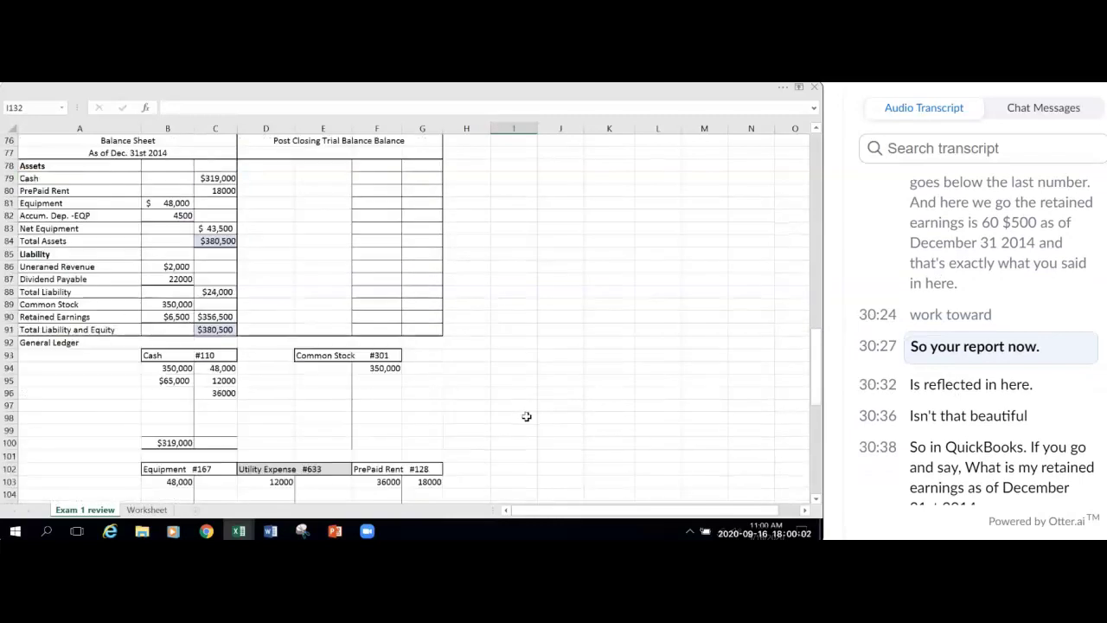
pyautogui.scroll(-4, 519, 407)
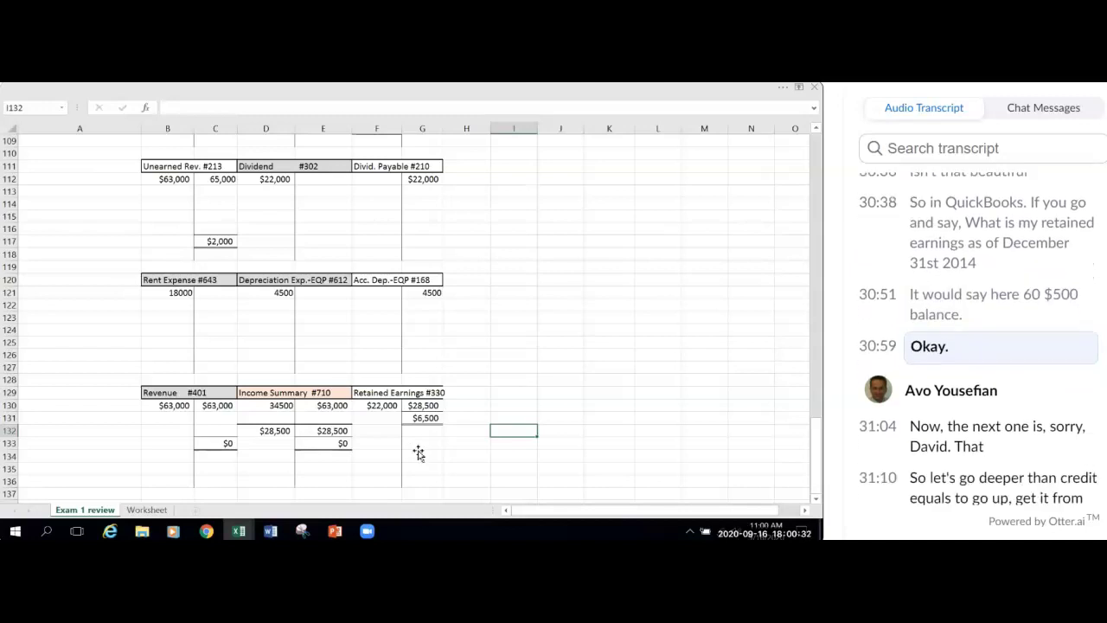
# Step: Post the dividend closing credit to Dividend #302 by linking E112 to the entry's credit amount in C60
pyautogui.scroll(2, 497, 434)
pyautogui.scroll(10, 497, 434)
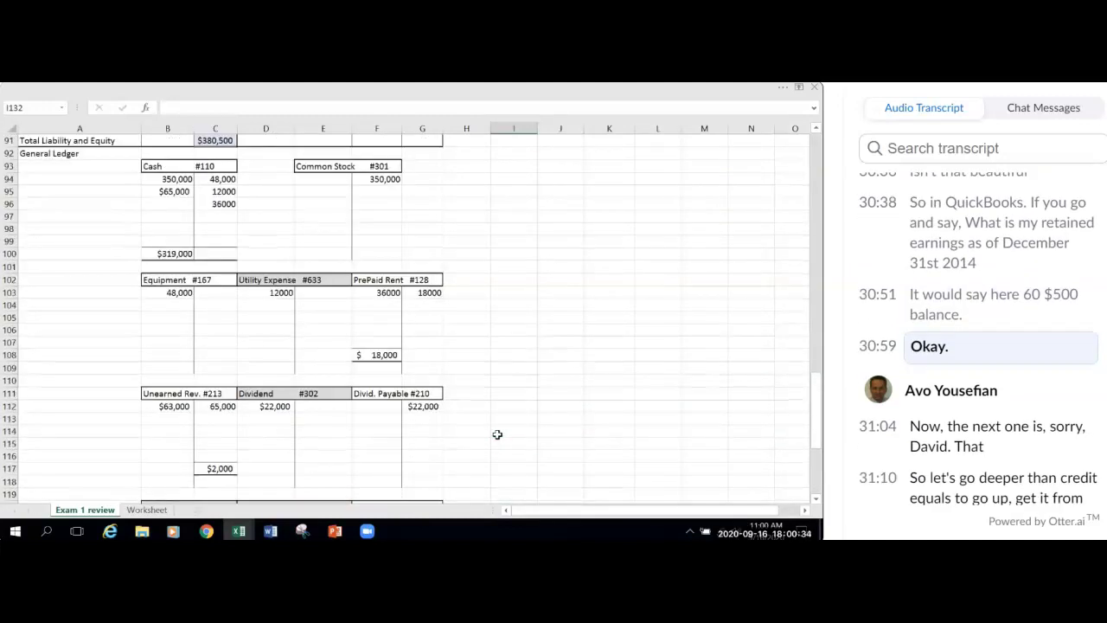
pyautogui.scroll(6, 489, 427)
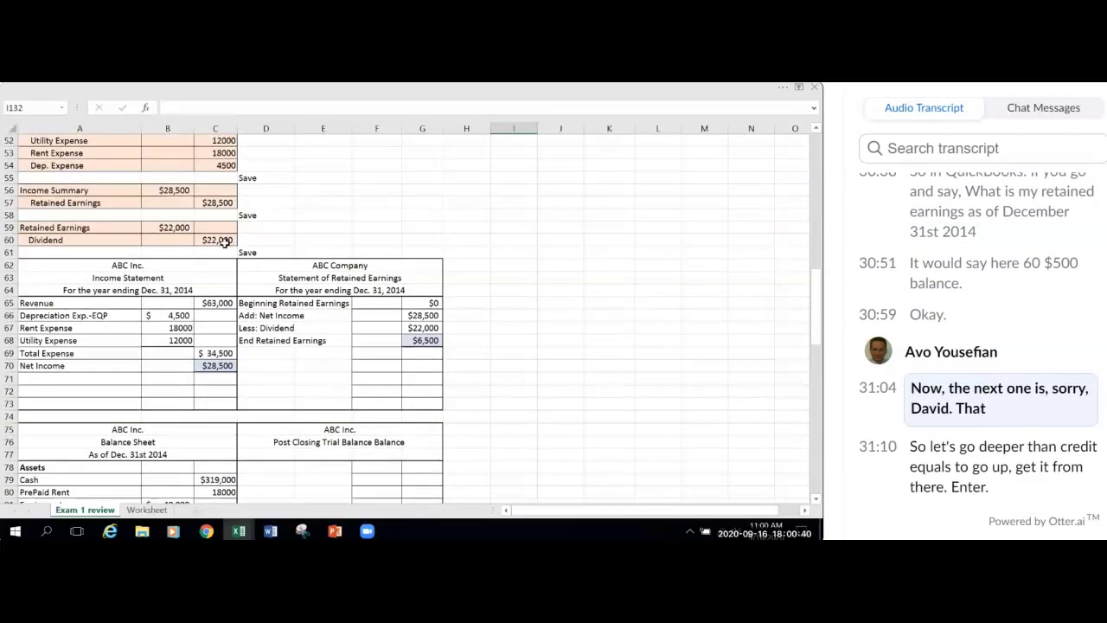
pyautogui.scroll(-8, 553, 424)
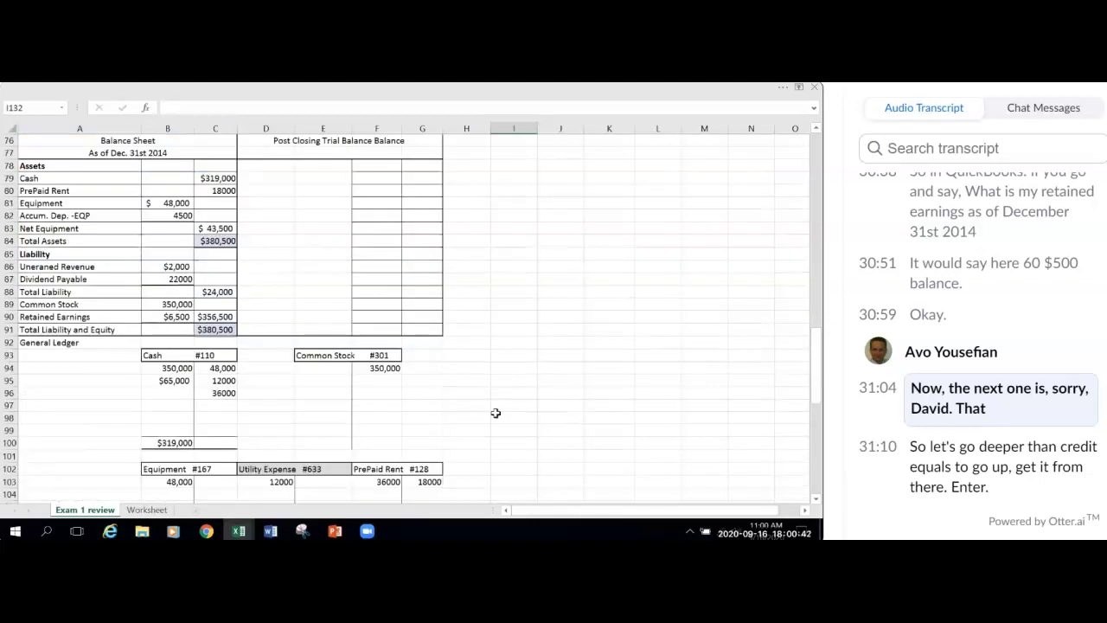
pyautogui.scroll(-4, 495, 412)
pyautogui.click(328, 446)
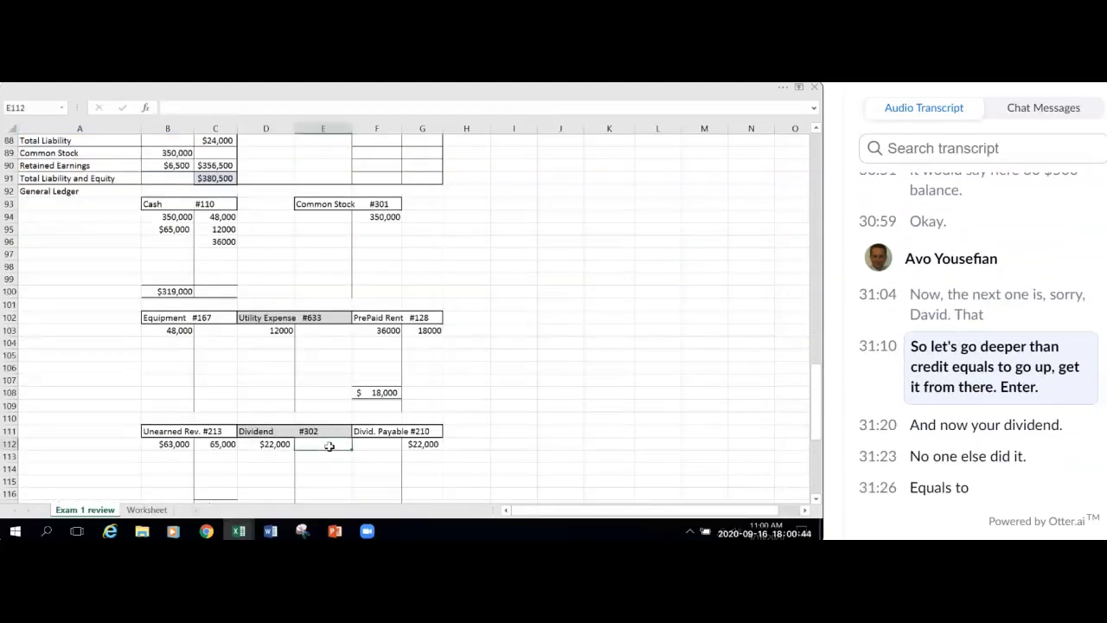
pyautogui.write('=')
pyautogui.scroll(8, 466, 389)
pyautogui.scroll(4, 329, 384)
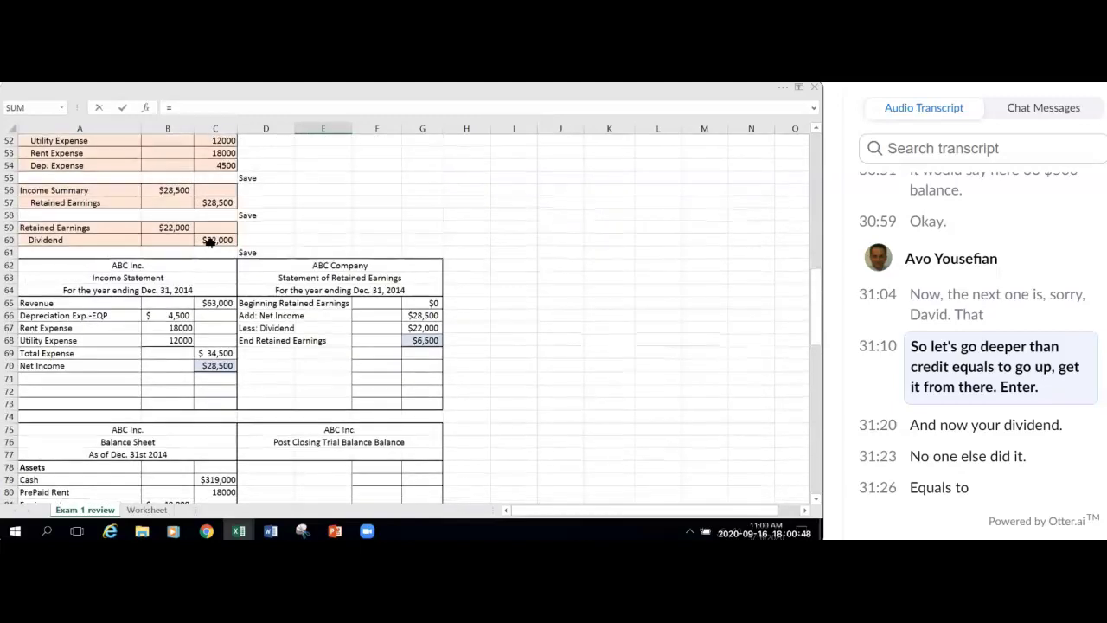
pyautogui.click(216, 240)
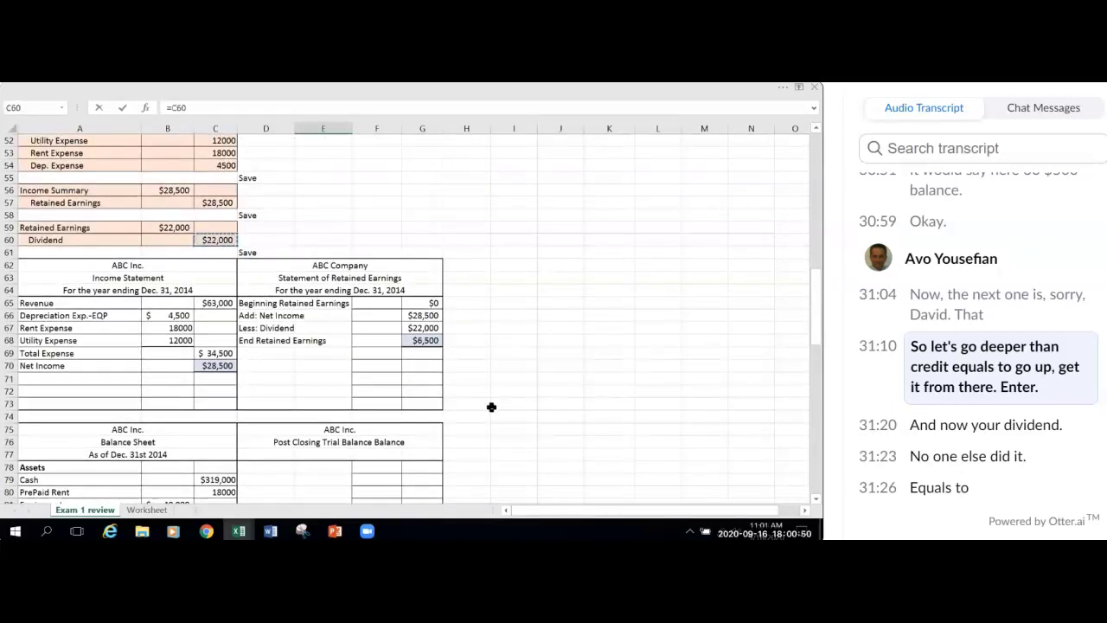
pyautogui.press('Return')
# Step: Calculate the Dividend #302 balance in D113 as =D112-E112, with top and bottom borders
pyautogui.scroll(-2, 547, 435)
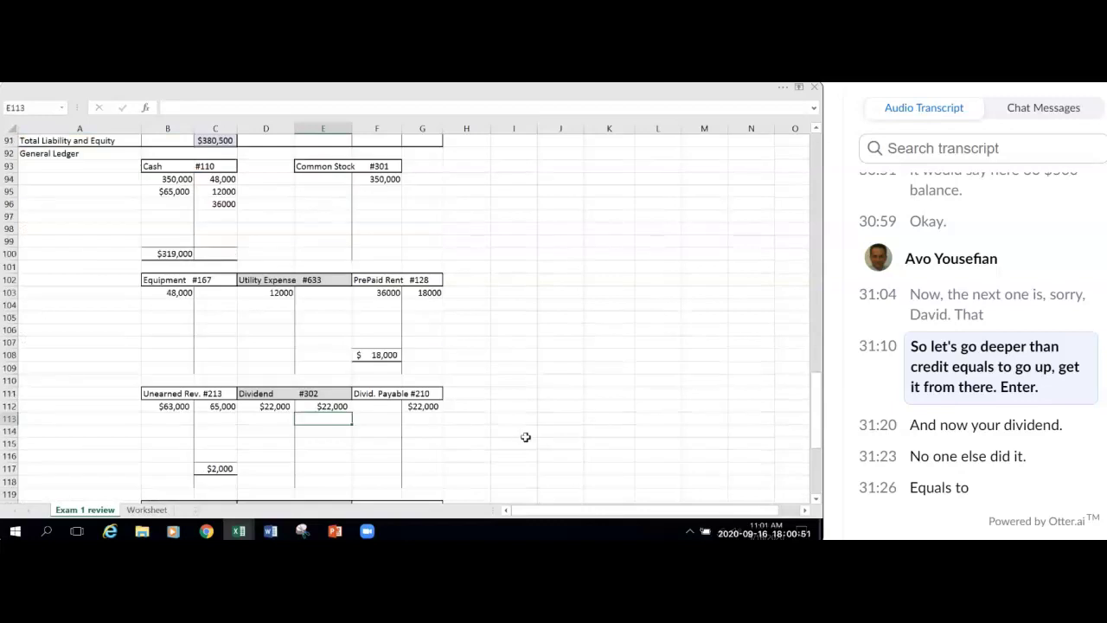
pyautogui.click(253, 418)
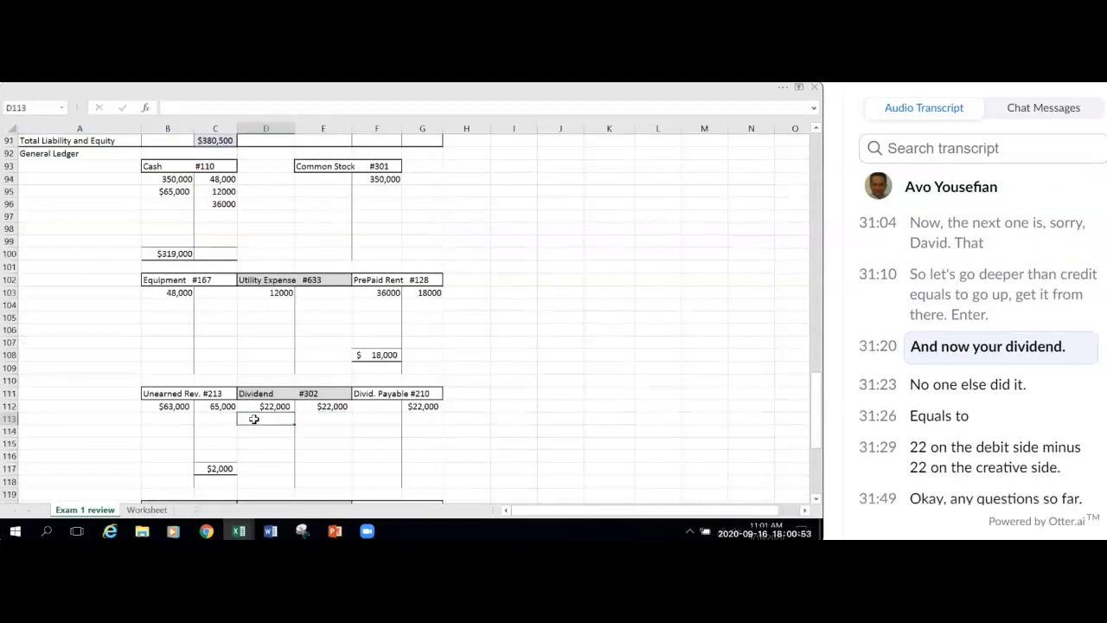
pyautogui.click(782, 87)
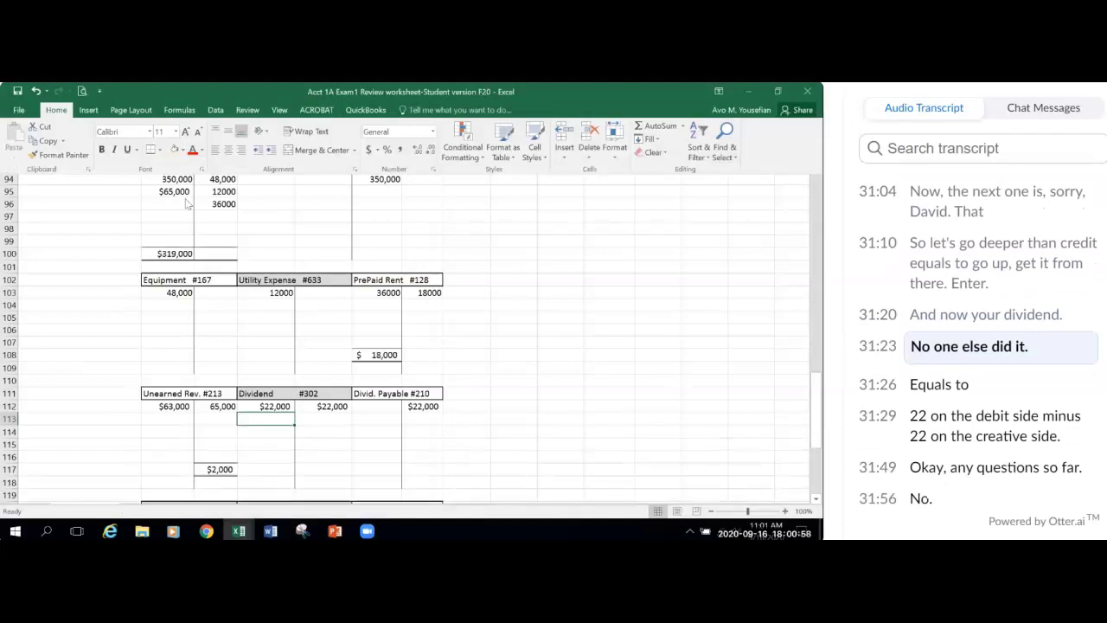
pyautogui.write('=')
pyautogui.click(271, 407)
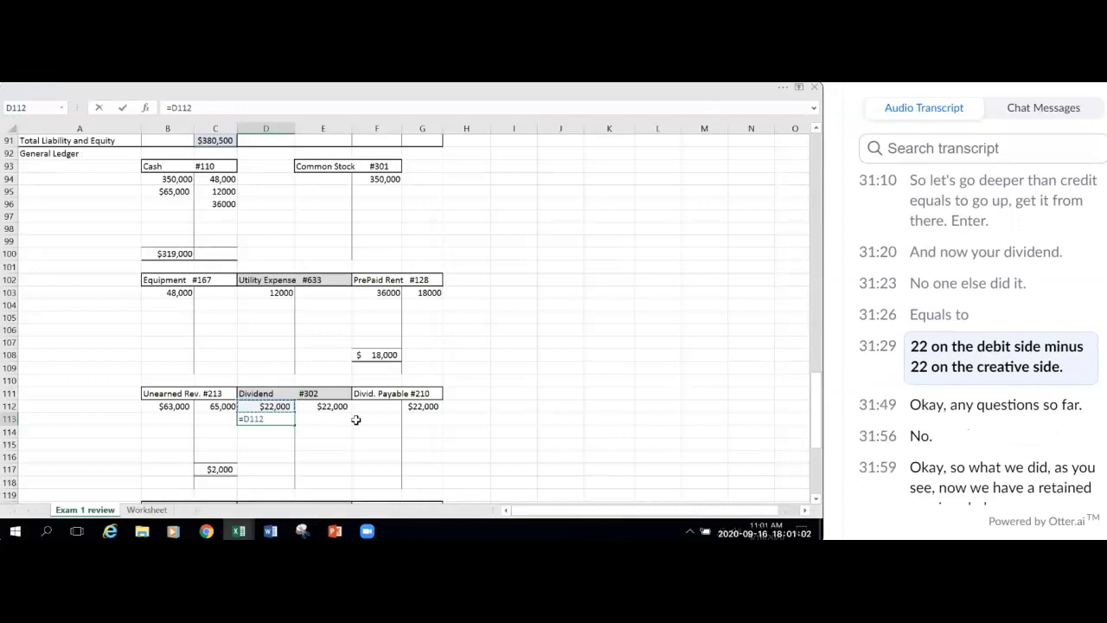
pyautogui.write('-')
pyautogui.click(320, 405)
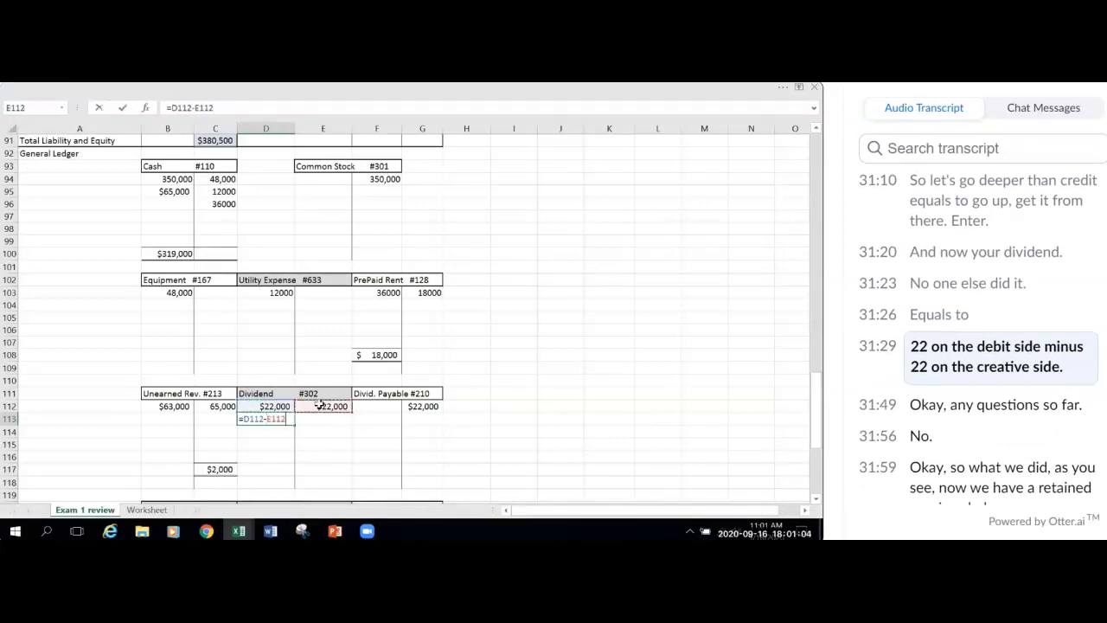
pyautogui.press('Return')
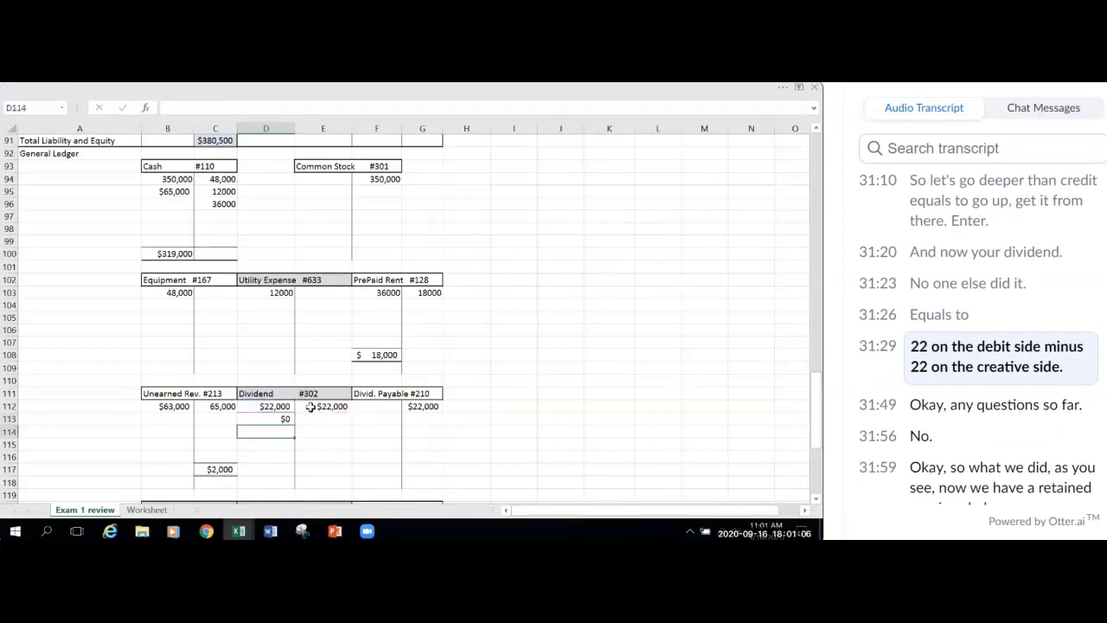
pyautogui.click(574, 460)
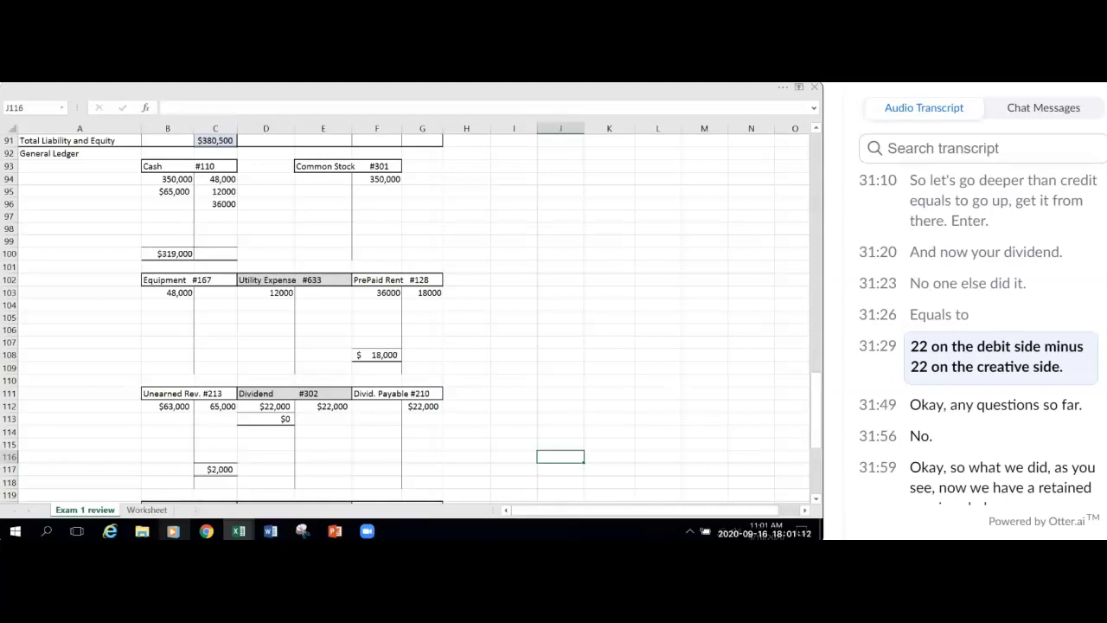
pyautogui.click(367, 531)
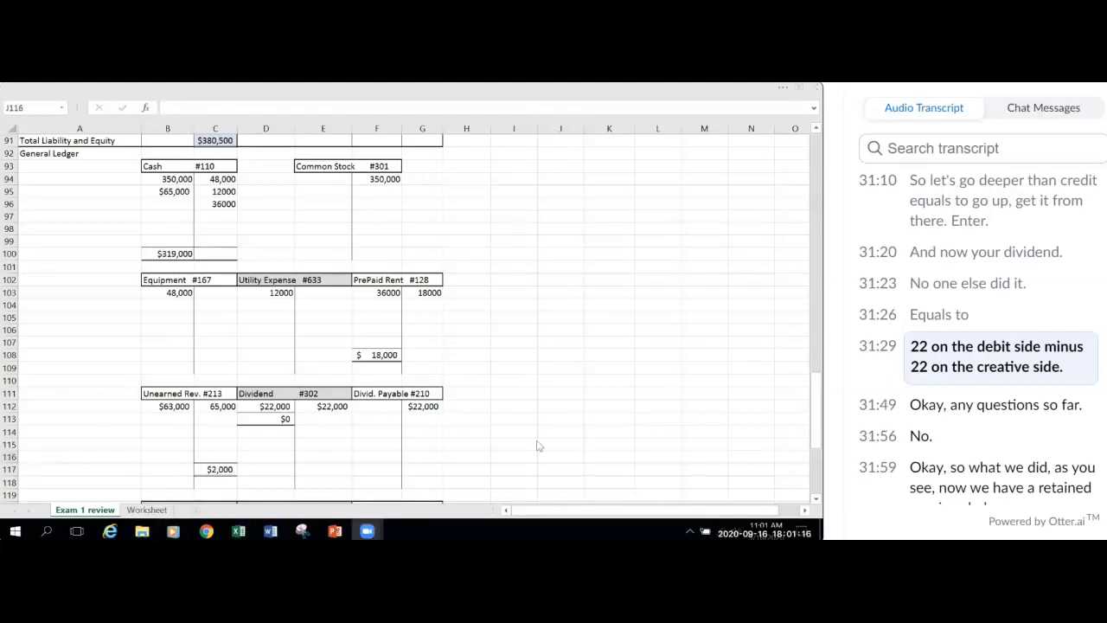
pyautogui.click(449, 466)
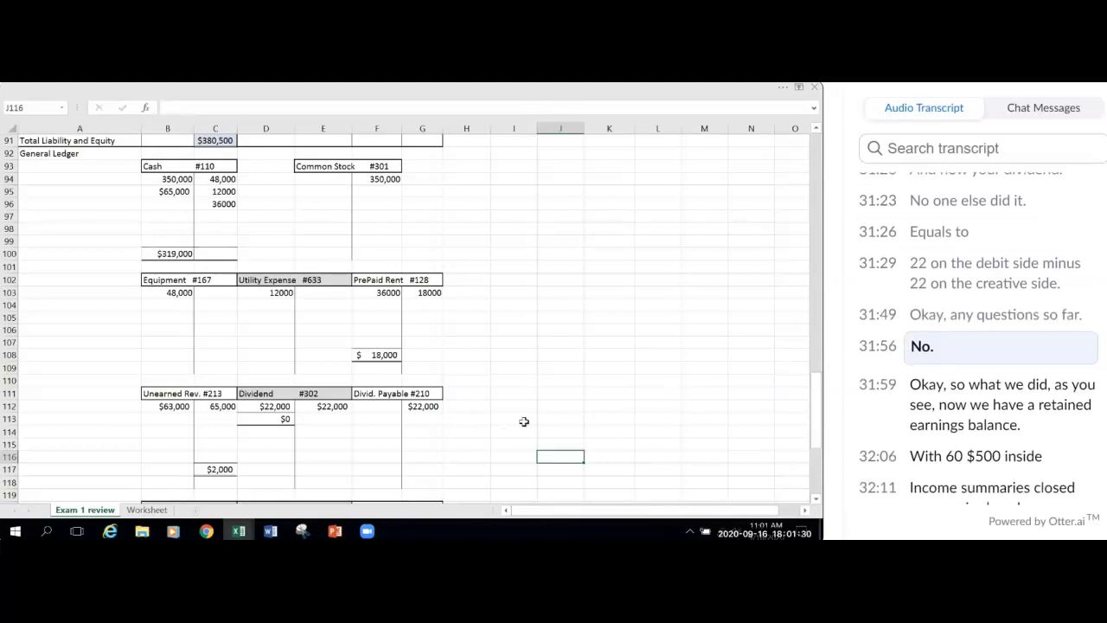
# Step: Post the closing credit to Utility Expense #633 by linking E103 to the Utility Expense amount in C52
pyautogui.scroll(-3, 523, 420)
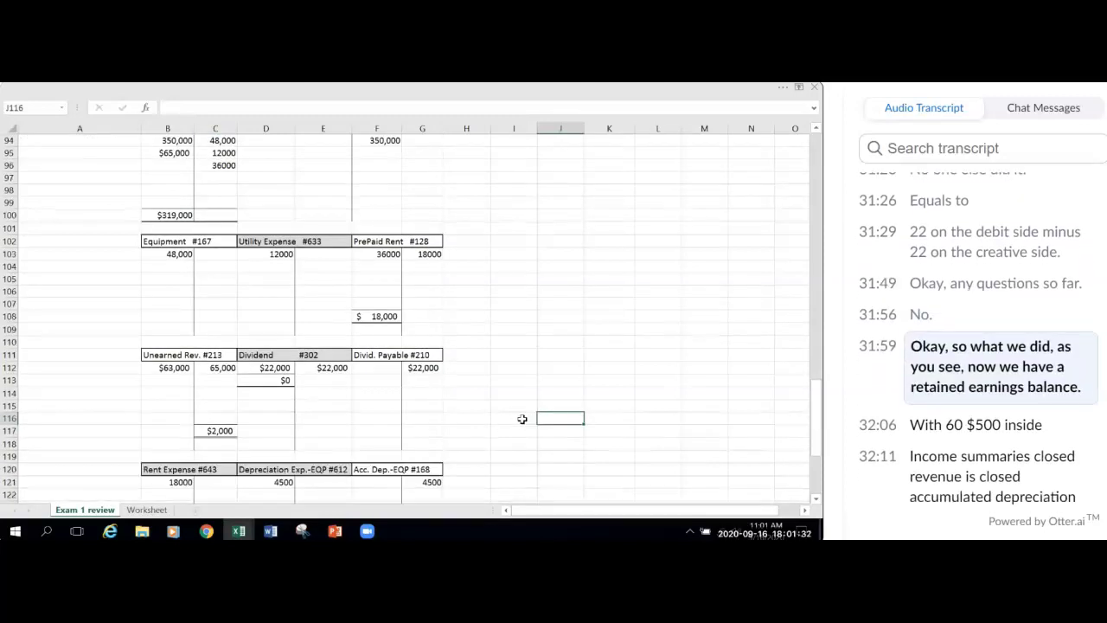
pyautogui.scroll(-5, 522, 420)
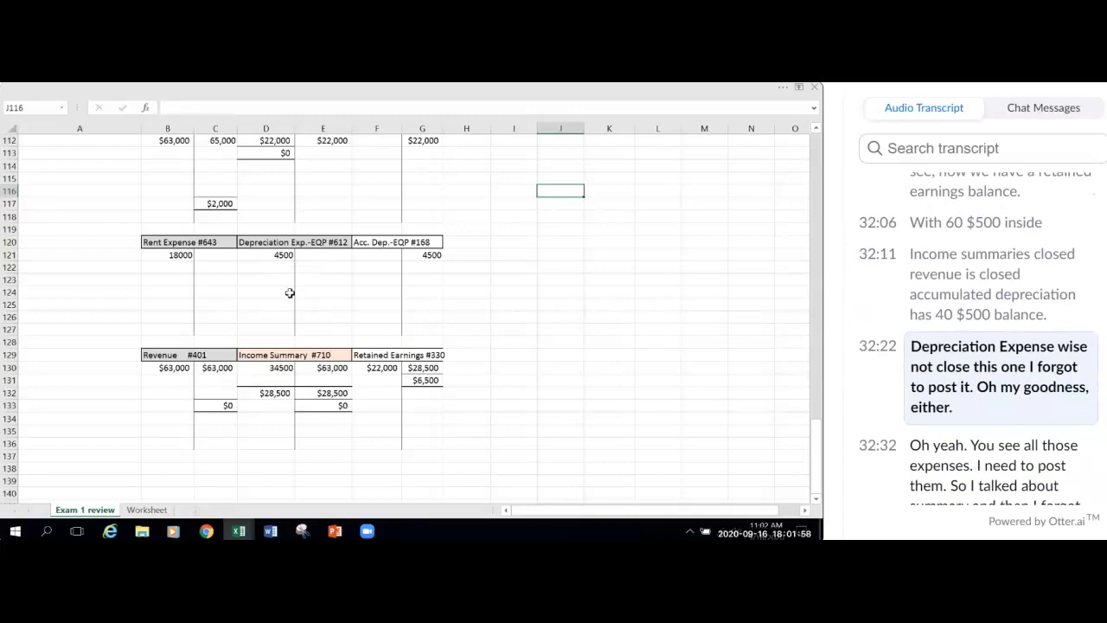
pyautogui.scroll(9, 290, 294)
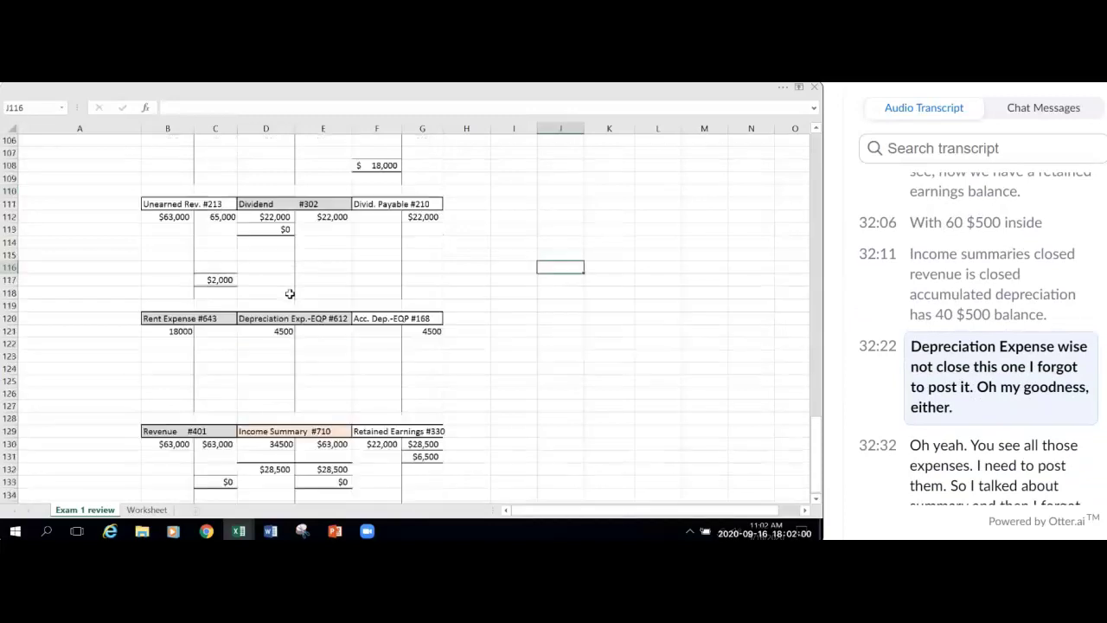
pyautogui.scroll(12, 289, 294)
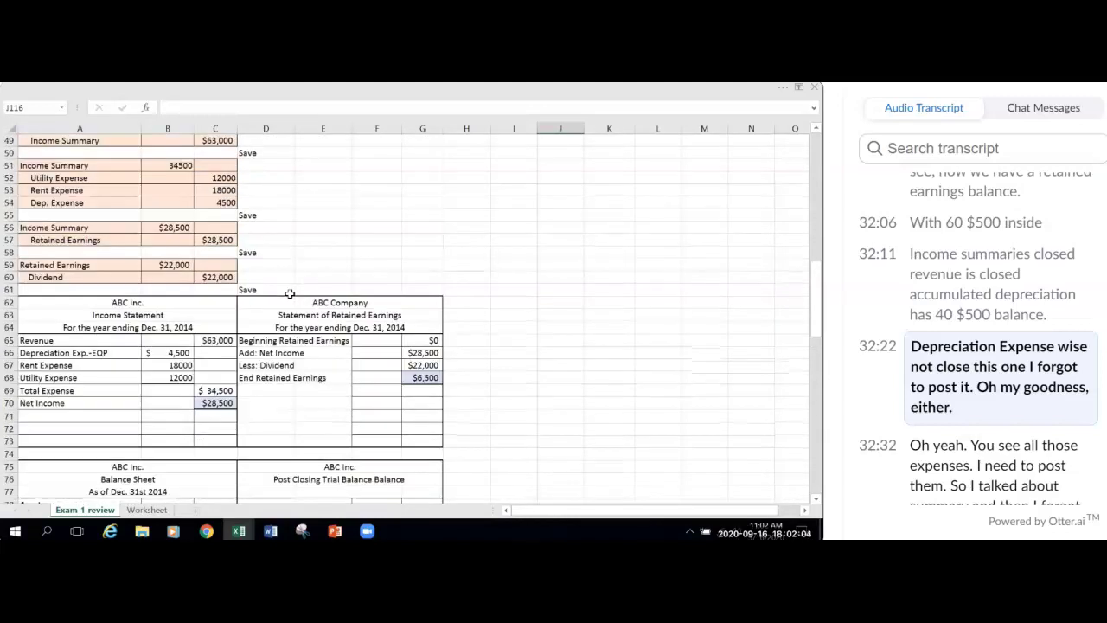
pyautogui.scroll(1, 290, 294)
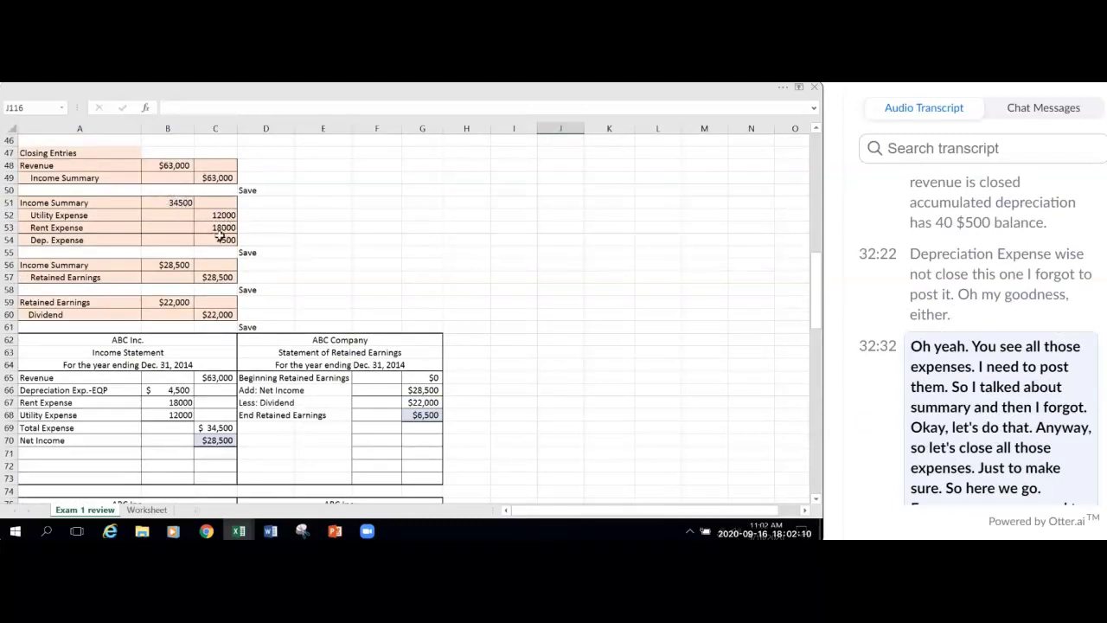
pyautogui.scroll(-3, 301, 281)
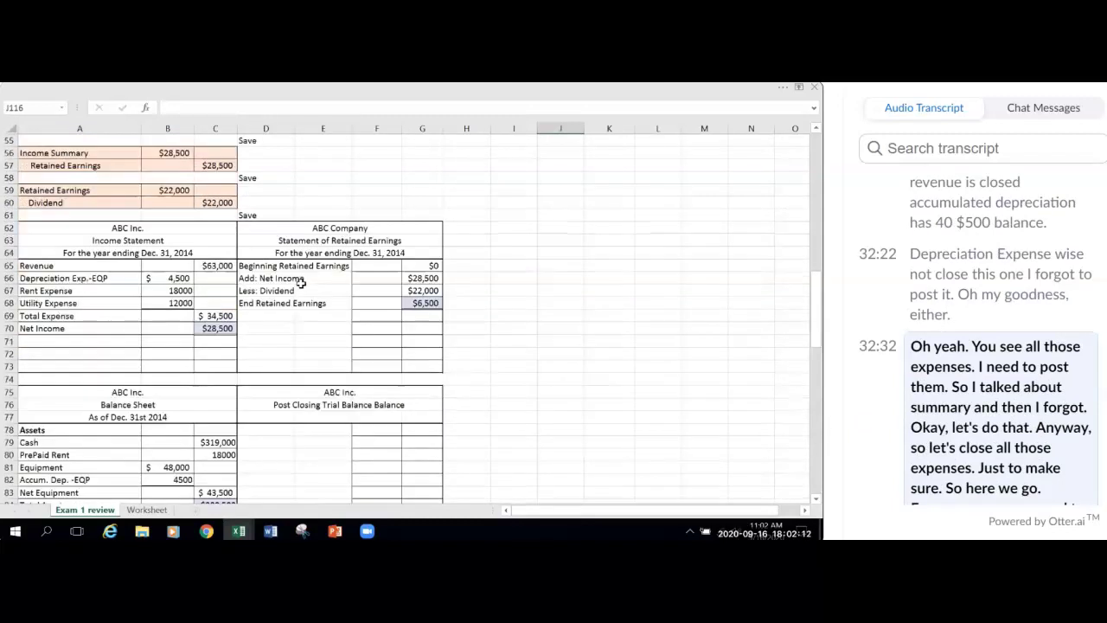
pyautogui.scroll(-10, 300, 281)
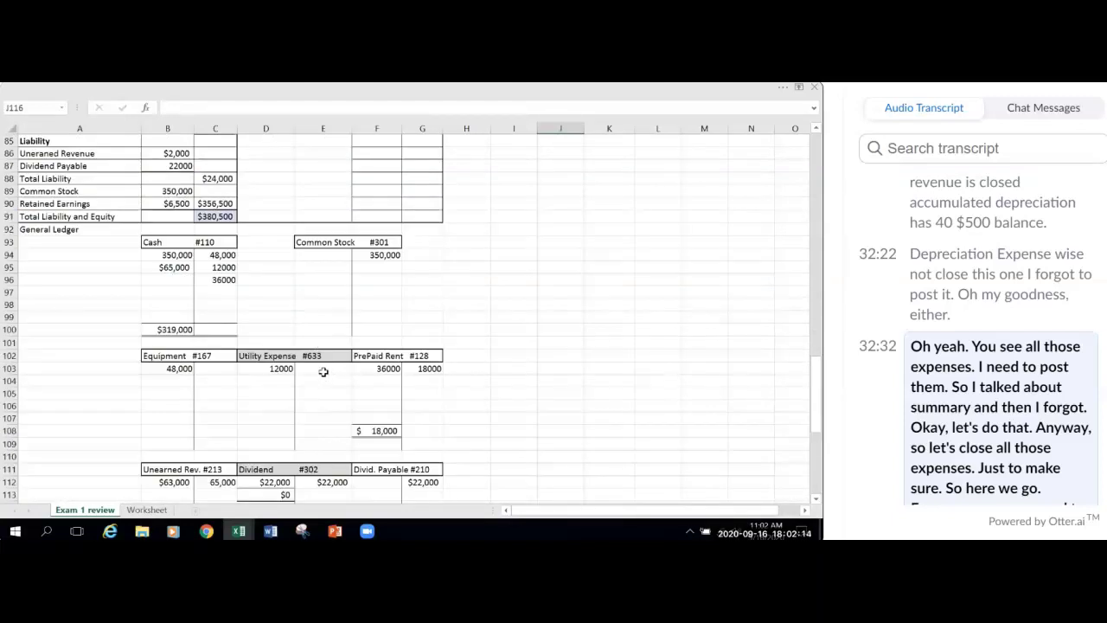
pyautogui.click(323, 370)
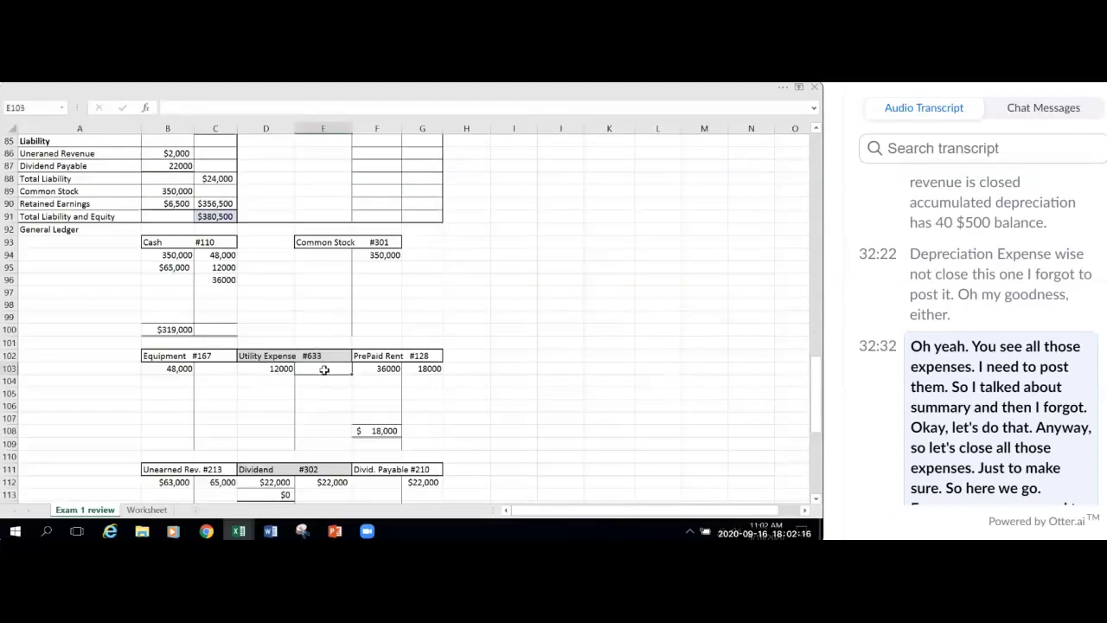
pyautogui.write('=')
pyautogui.scroll(10, 225, 291)
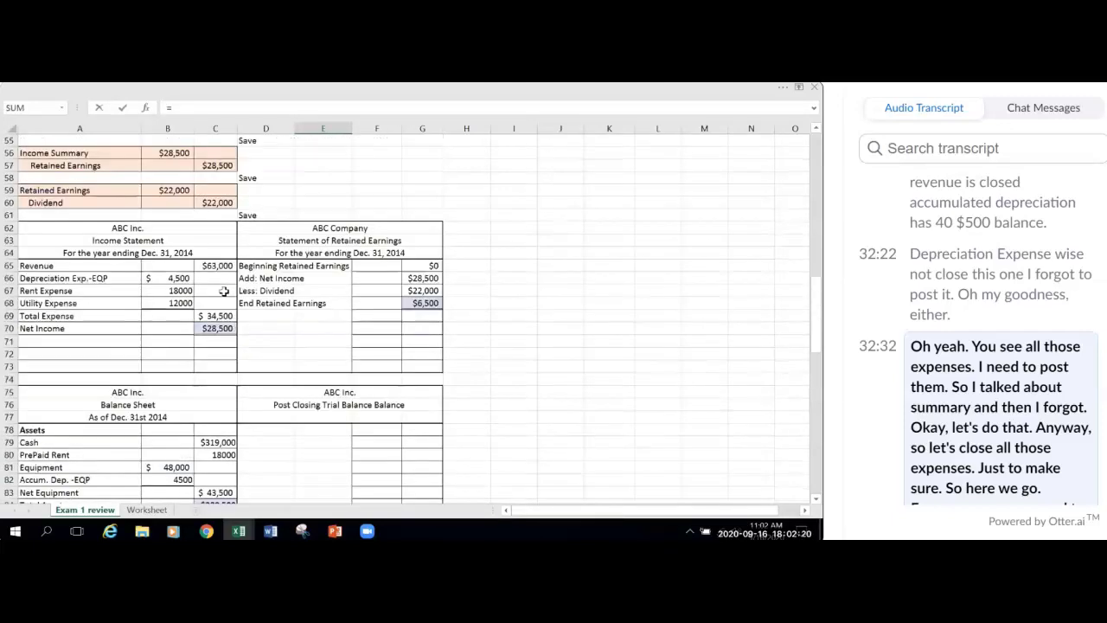
pyautogui.scroll(3, 224, 291)
pyautogui.click(214, 215)
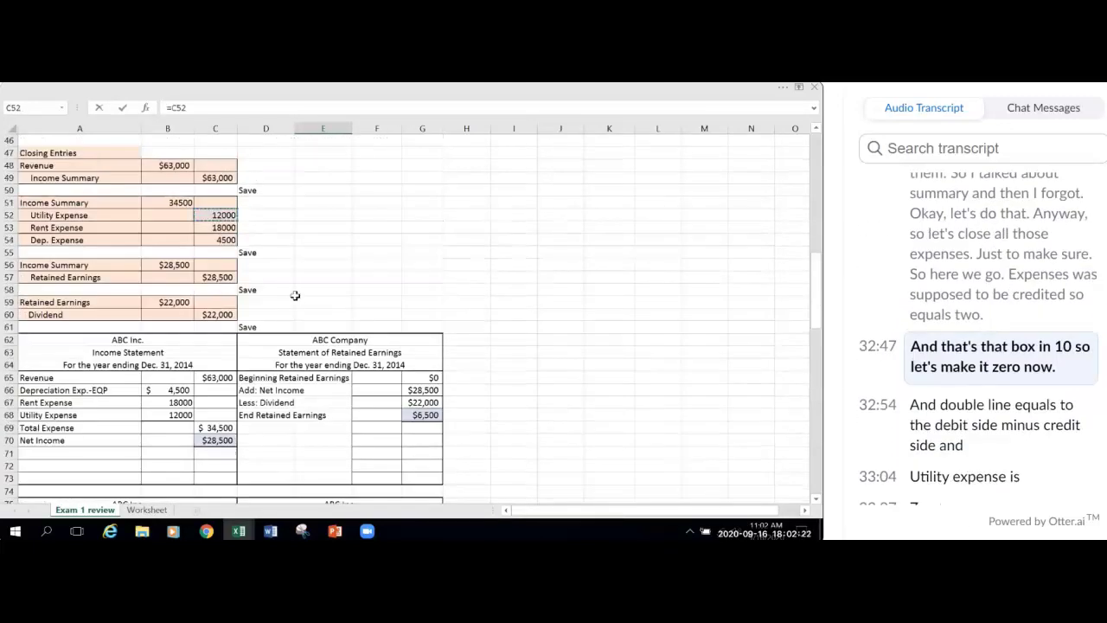
pyautogui.press('Return')
# Step: Calculate the Utility Expense #633 balance in D104 as =D103-E103, with top and bottom borders
pyautogui.scroll(-2, 276, 450)
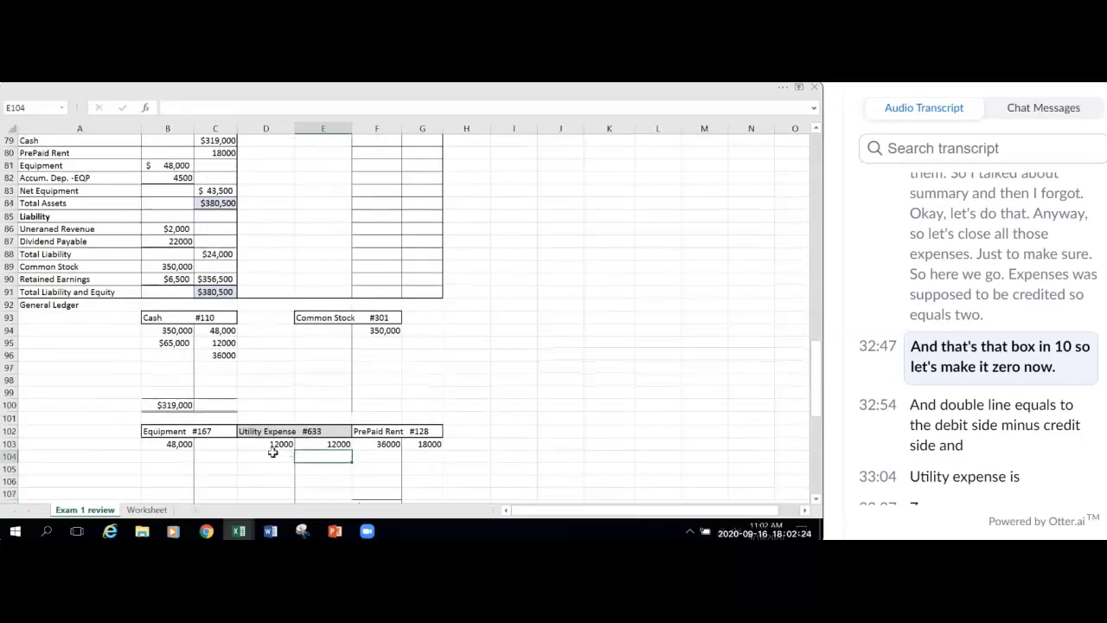
pyautogui.click(258, 457)
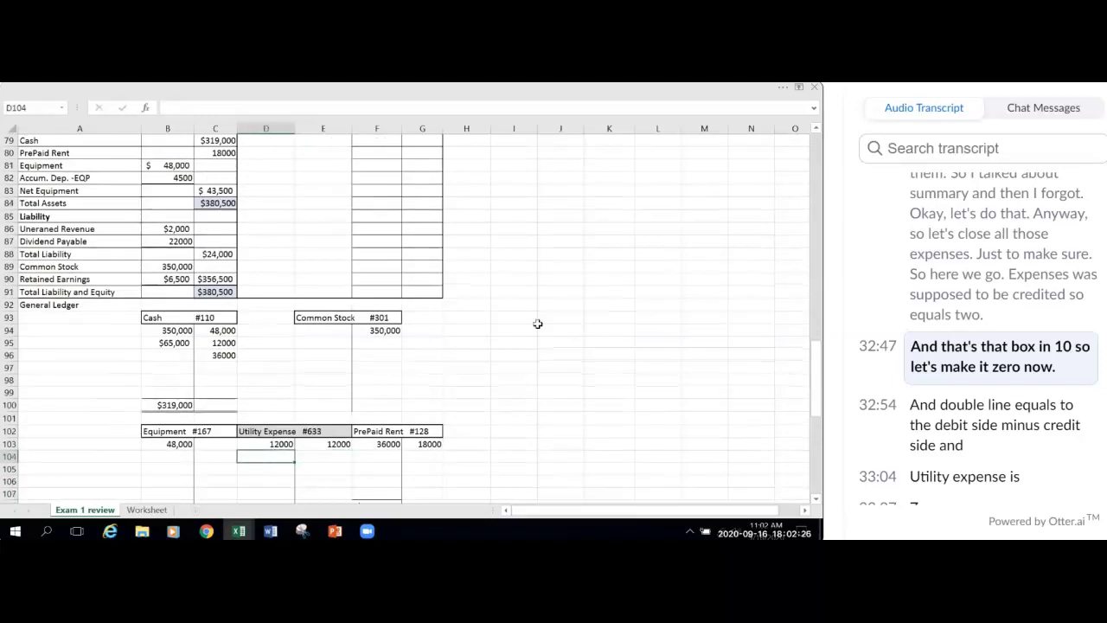
pyautogui.click(782, 86)
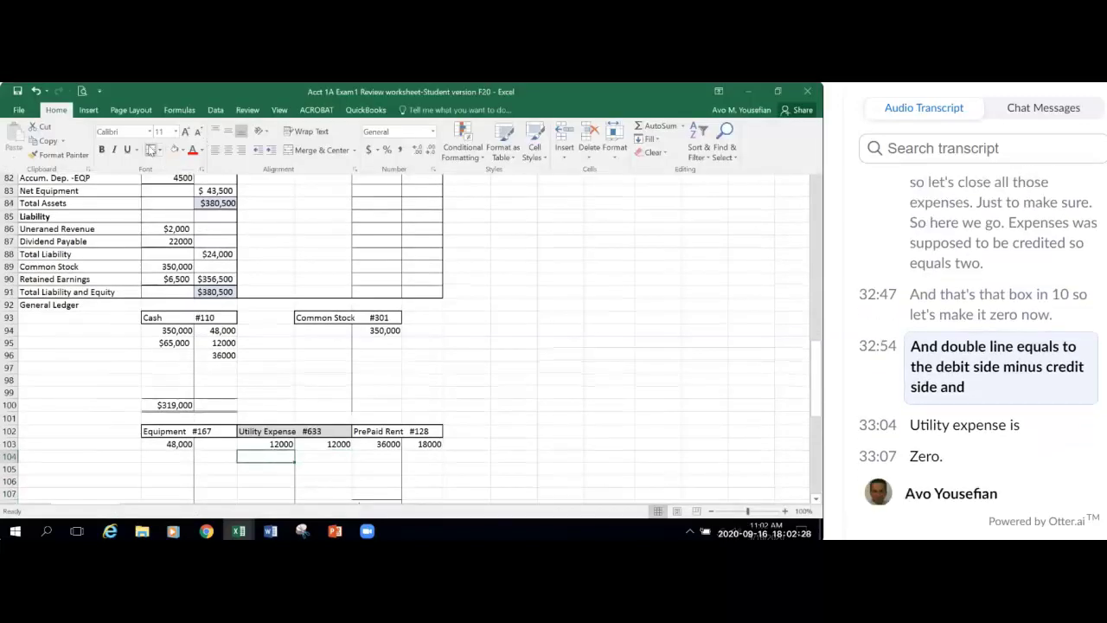
pyautogui.write('=')
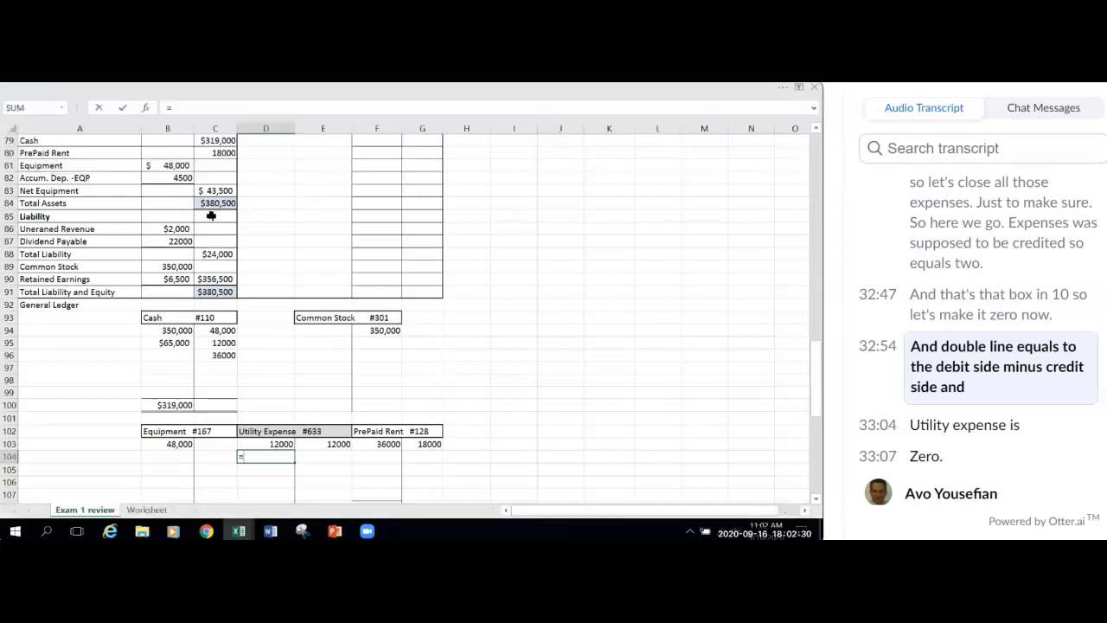
pyautogui.click(277, 442)
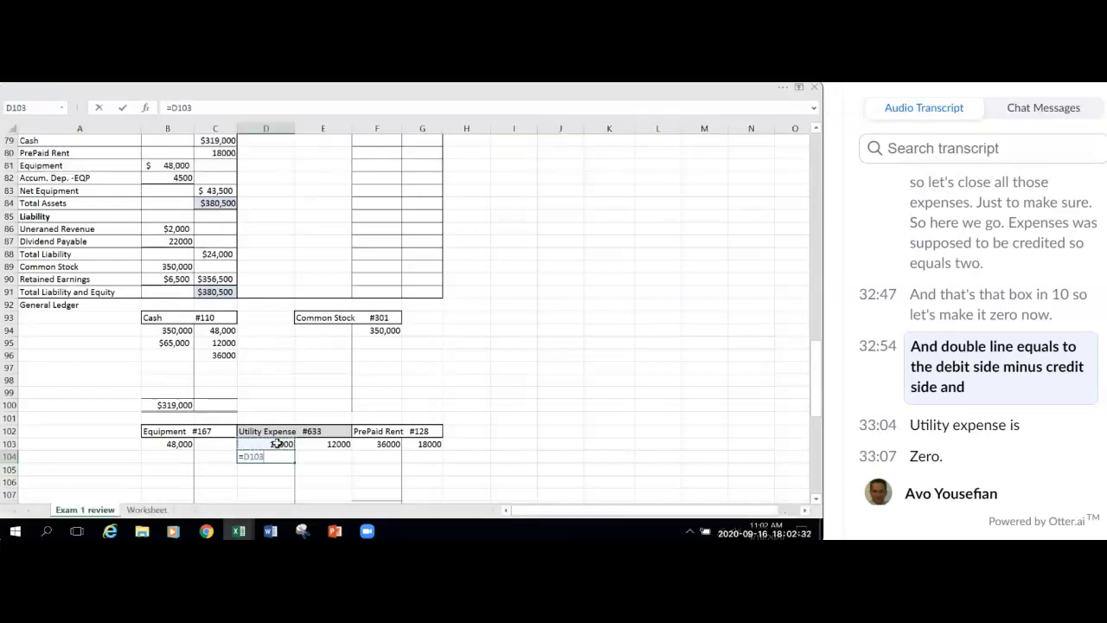
pyautogui.write('-')
pyautogui.click(314, 443)
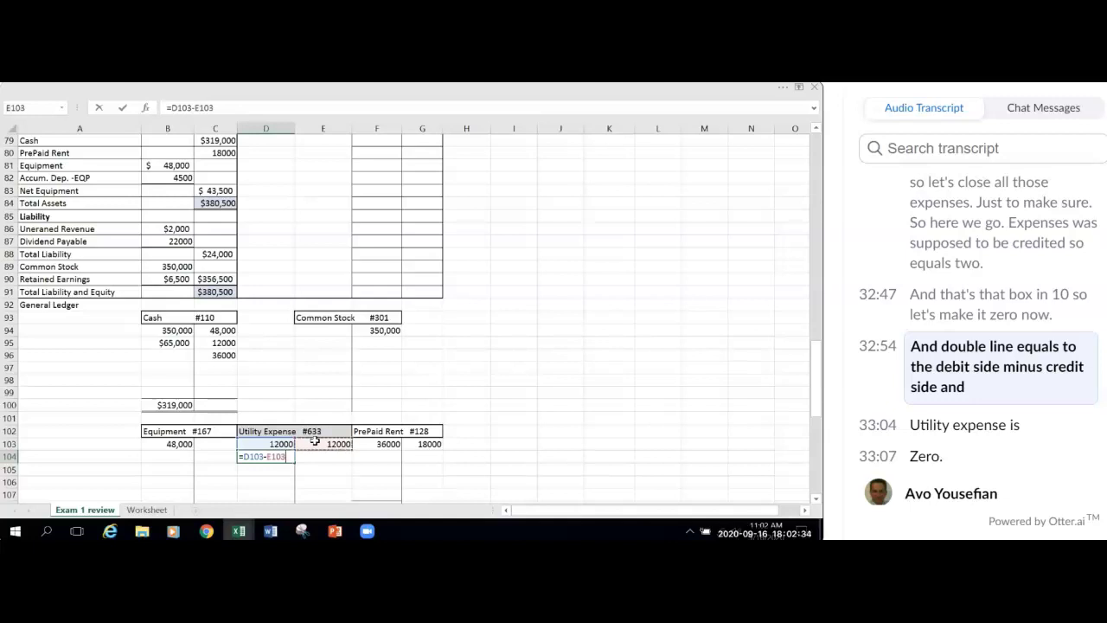
pyautogui.press('Return')
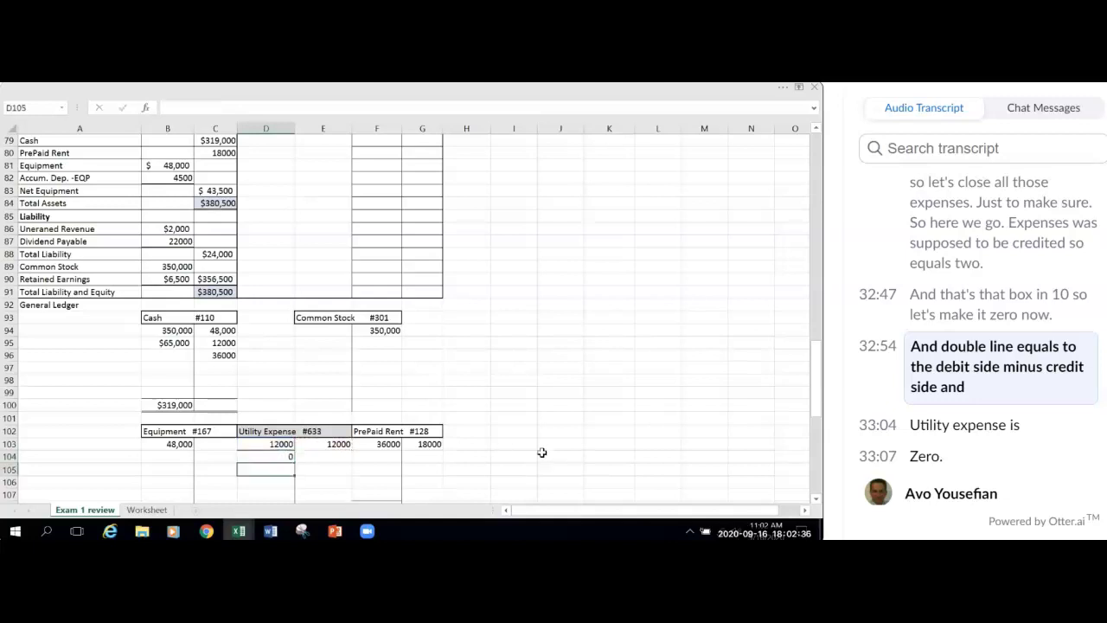
pyautogui.click(278, 456)
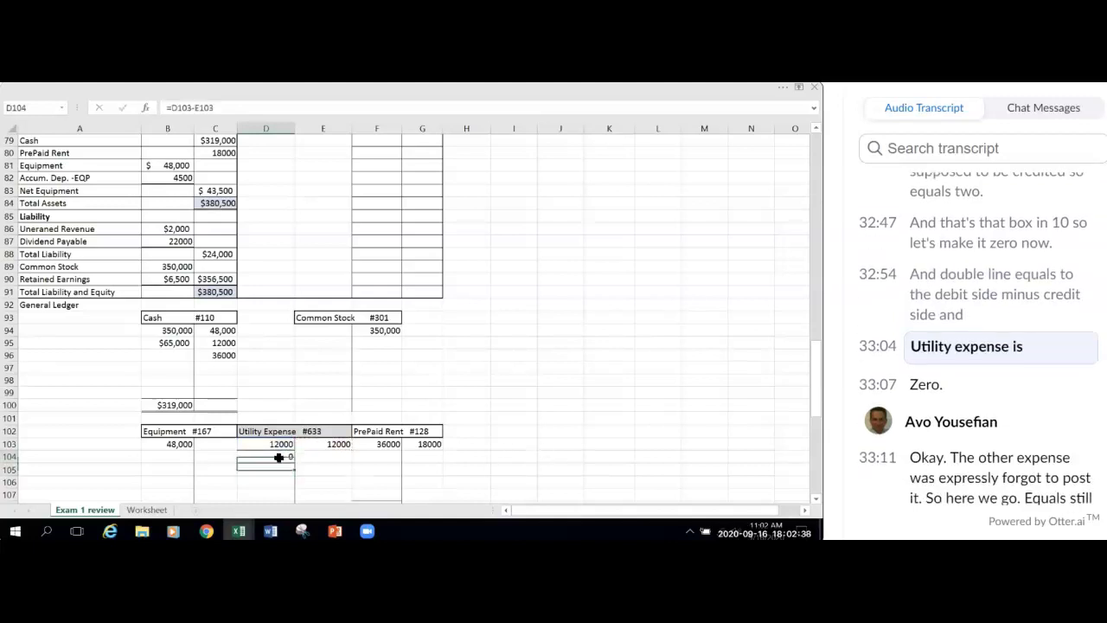
pyautogui.click(563, 391)
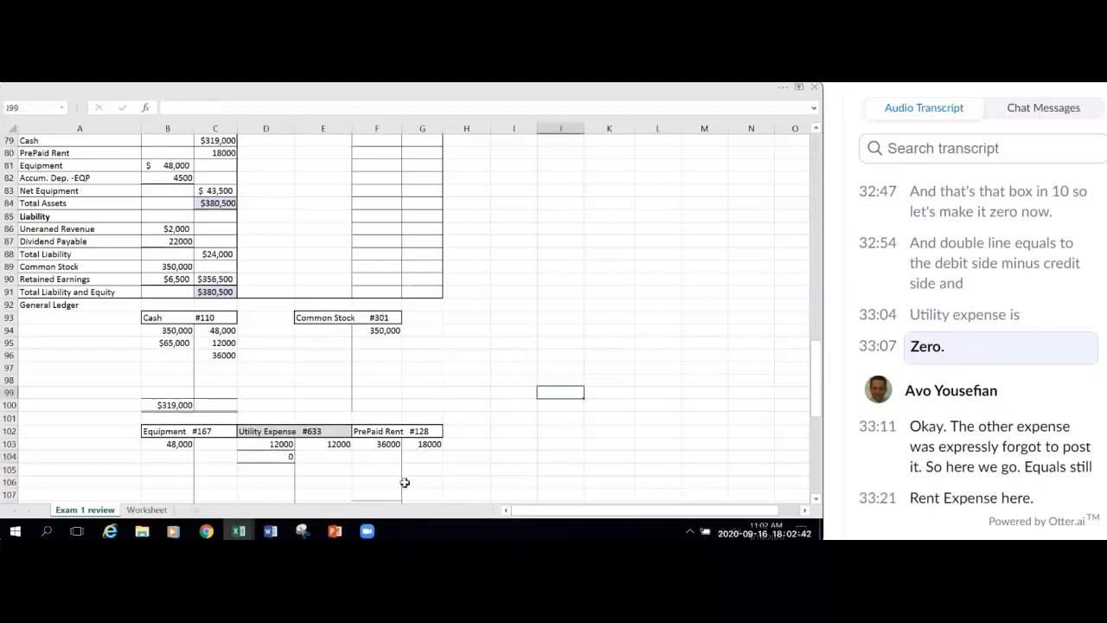
pyautogui.scroll(-4, 405, 467)
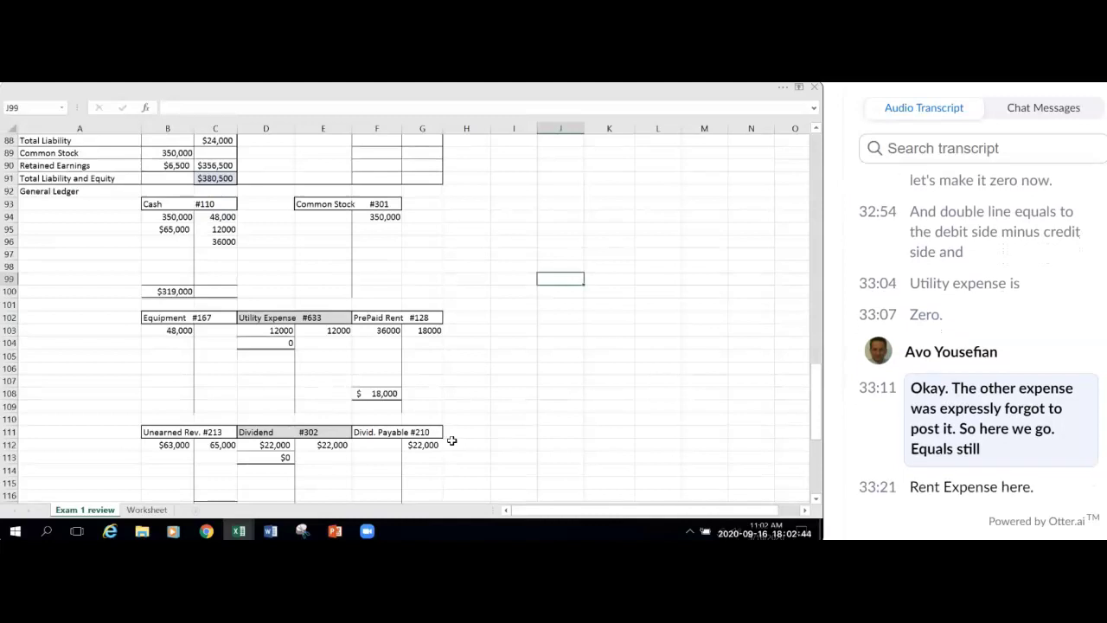
# Step: Post the closing credit to Rent Expense #643 by linking C121 to the Rent Expense amount in C53
pyautogui.scroll(-3, 401, 441)
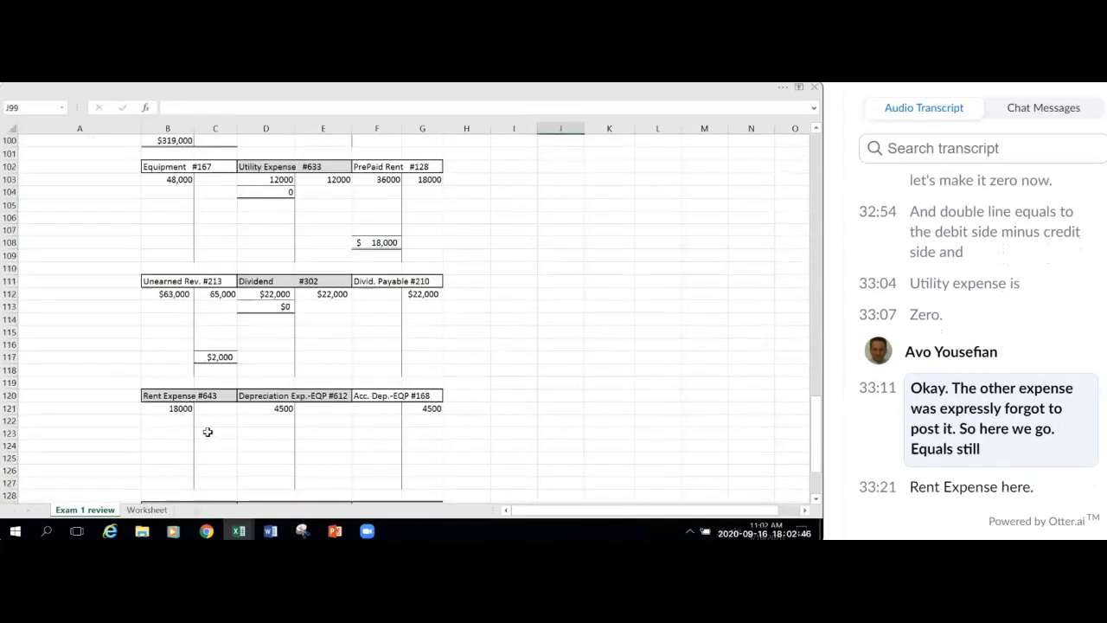
pyautogui.click(224, 409)
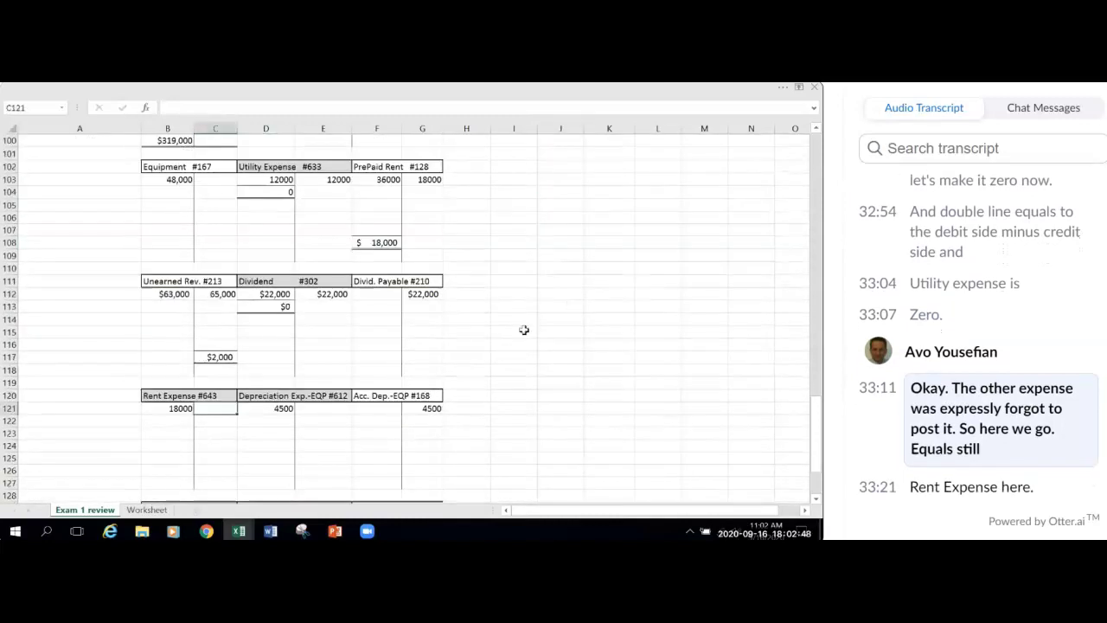
pyautogui.write('=')
pyautogui.scroll(10, 519, 327)
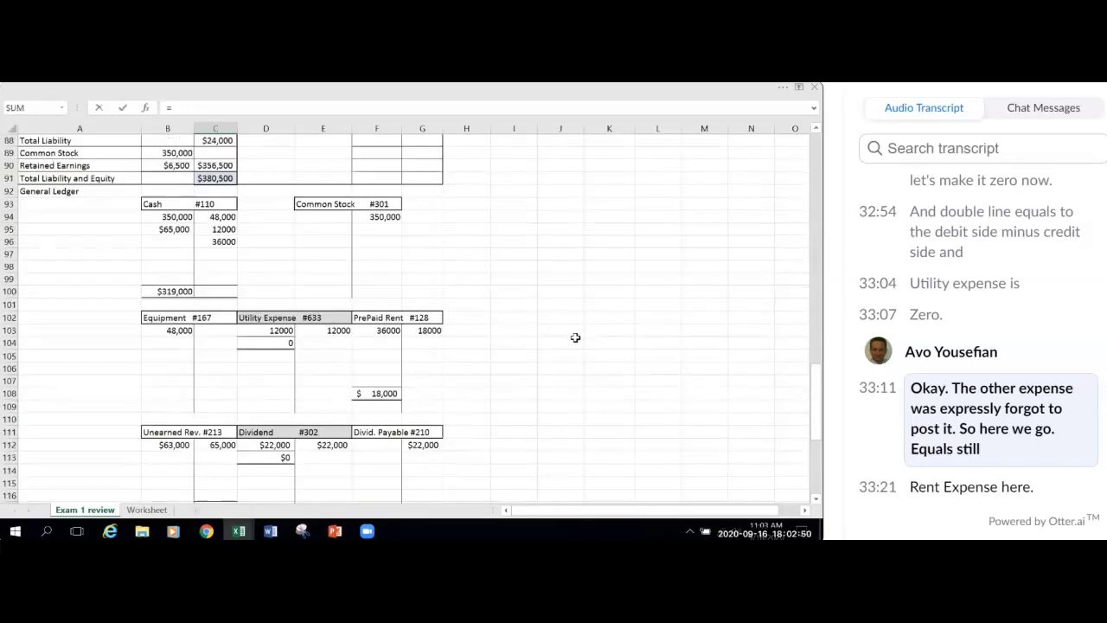
pyautogui.scroll(9, 378, 314)
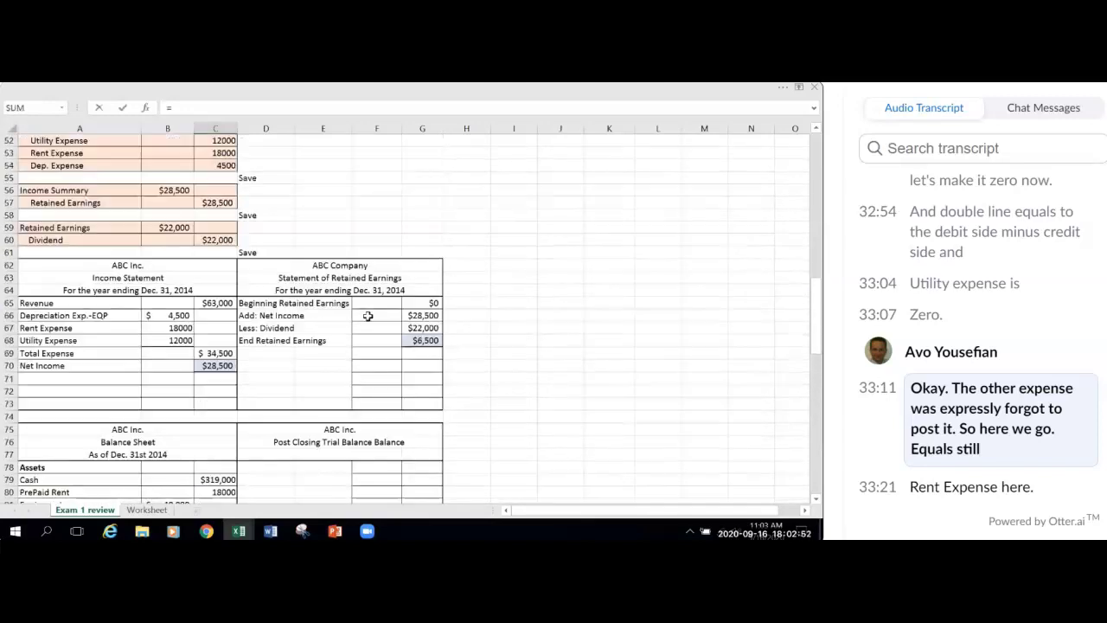
pyautogui.click(229, 265)
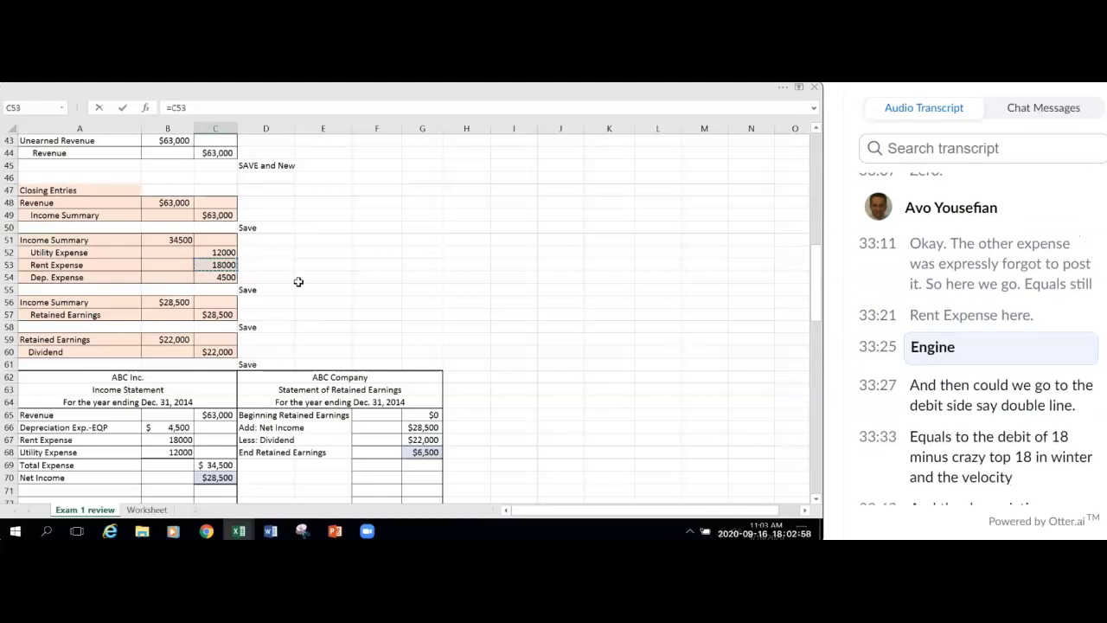
pyautogui.press('Return')
# Step: Calculate the Rent Expense #643 balance in B122 as =B121-C121, with top and bottom borders
pyautogui.click(165, 419)
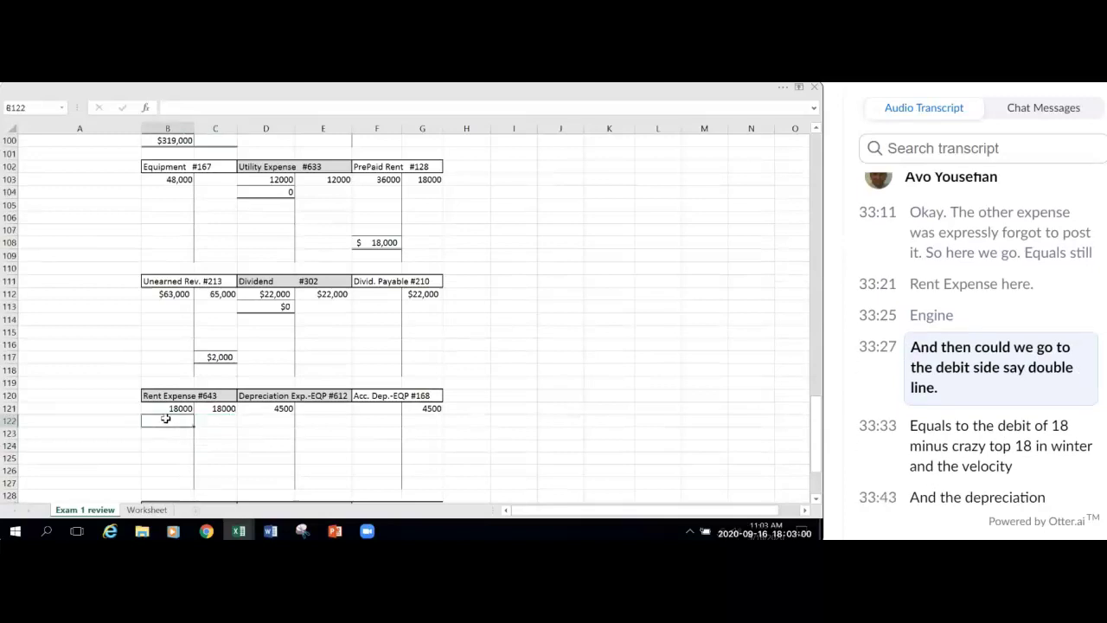
pyautogui.click(785, 87)
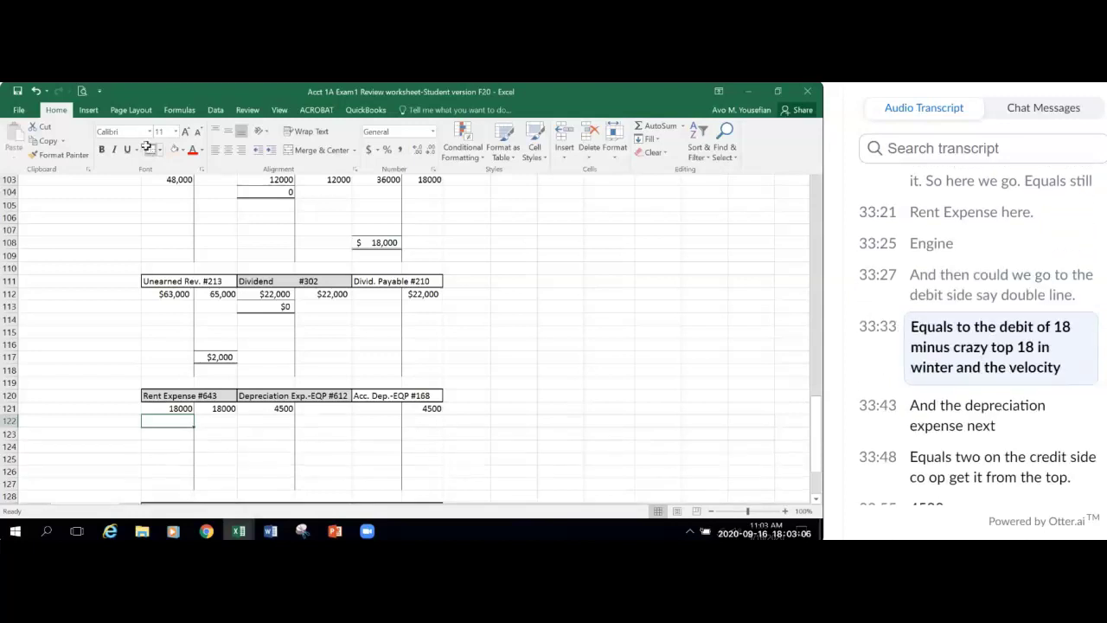
pyautogui.write('=')
pyautogui.click(172, 407)
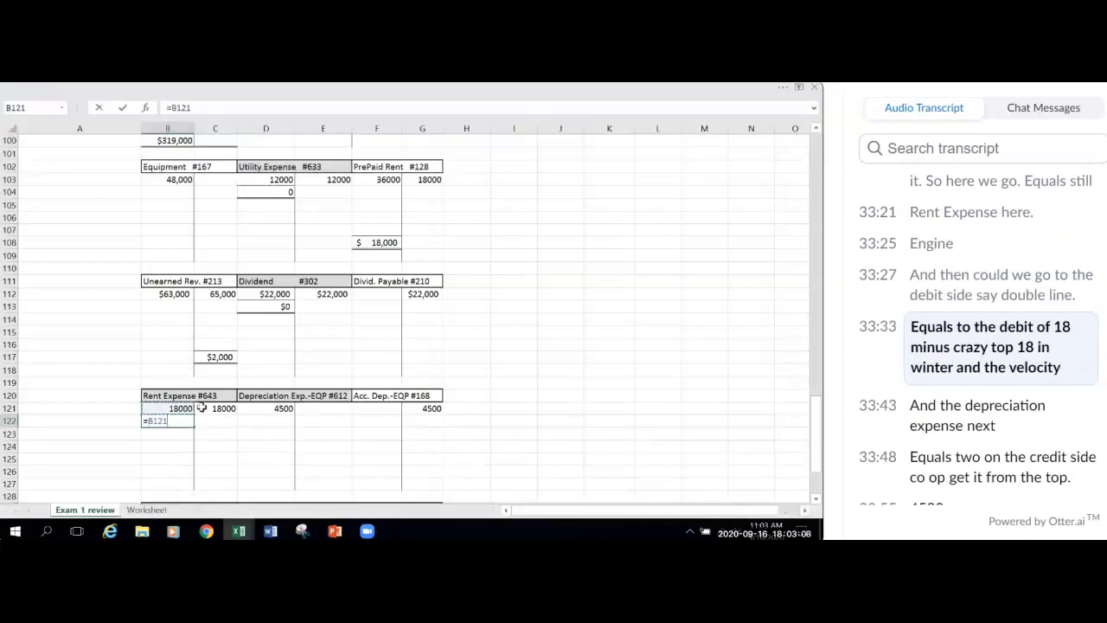
pyautogui.write('-')
pyautogui.click(229, 407)
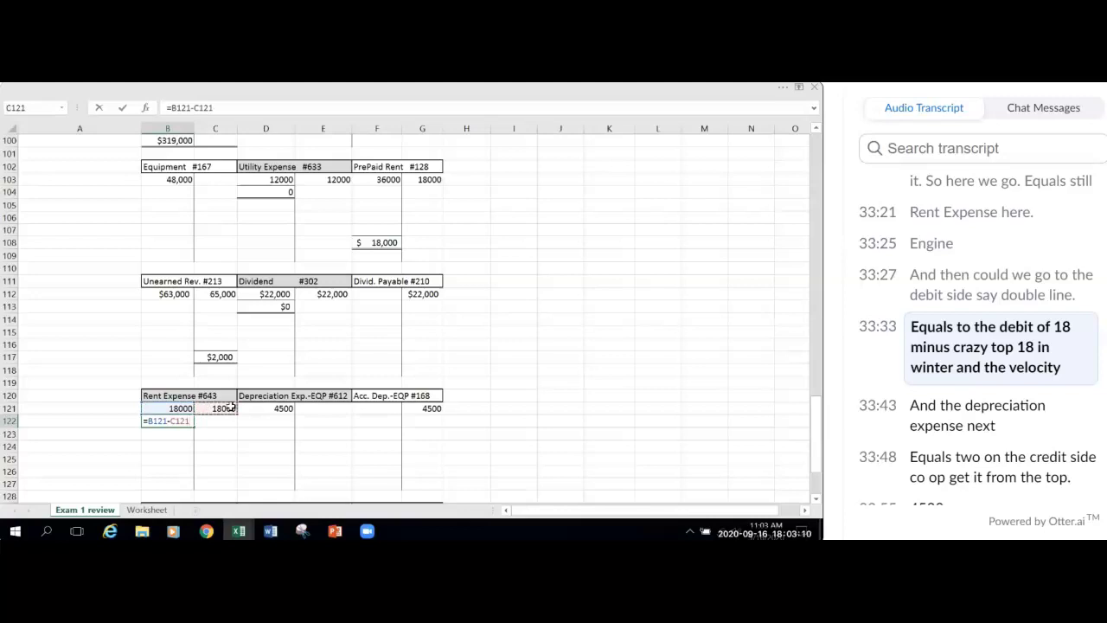
pyautogui.press('Return')
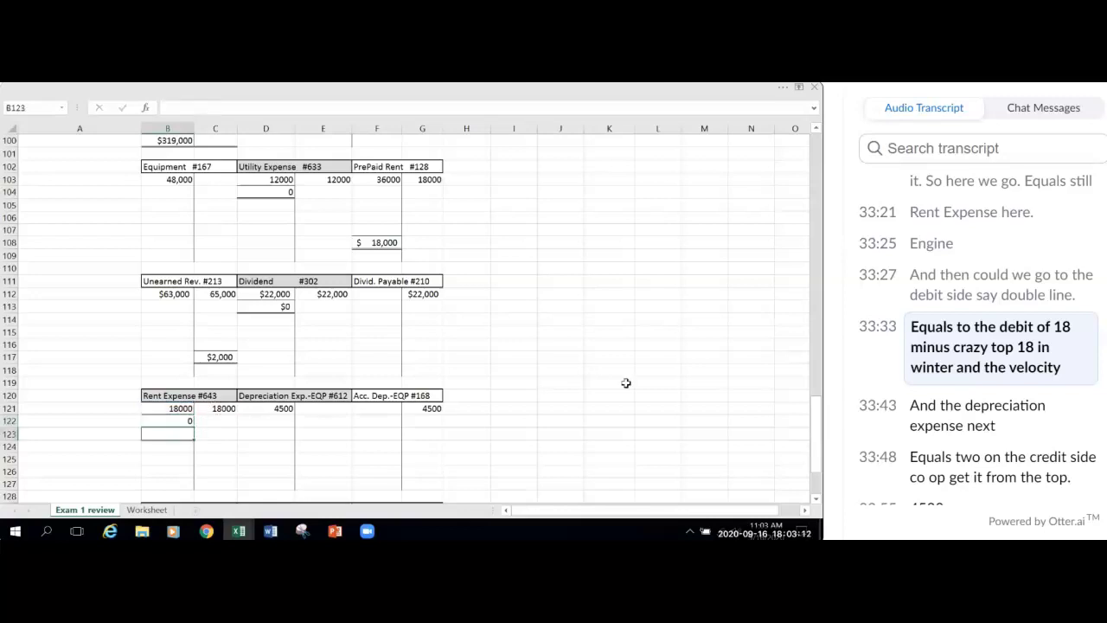
pyautogui.click(626, 382)
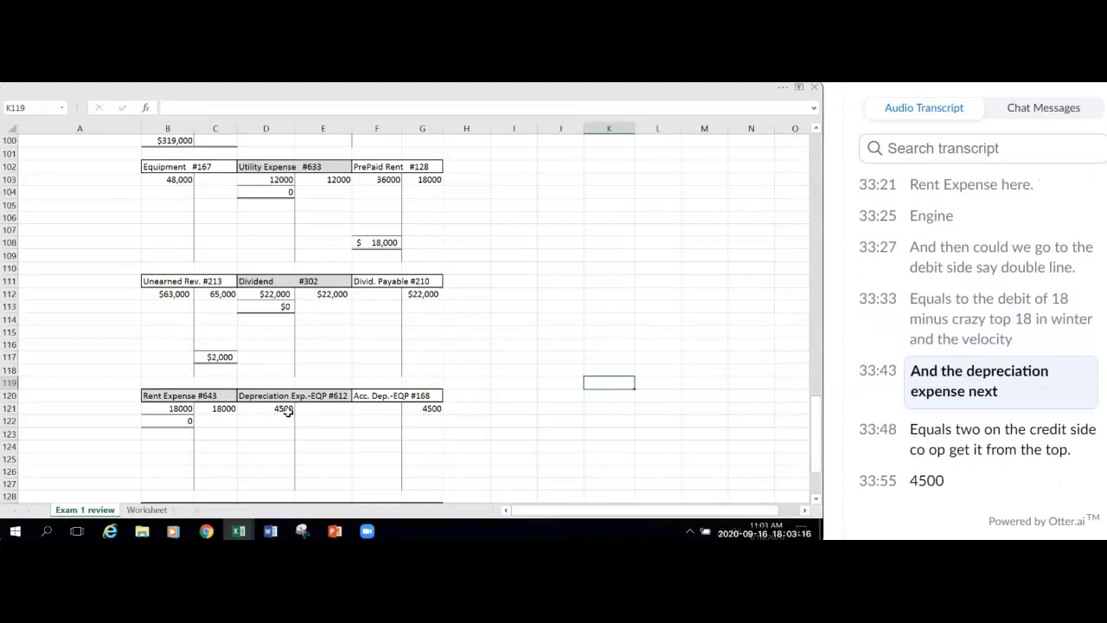
# Step: Post the closing credit to Depreciation Exp.-EQP #612 by linking E121 to the Dep. Expense amount in C54
pyautogui.click(317, 411)
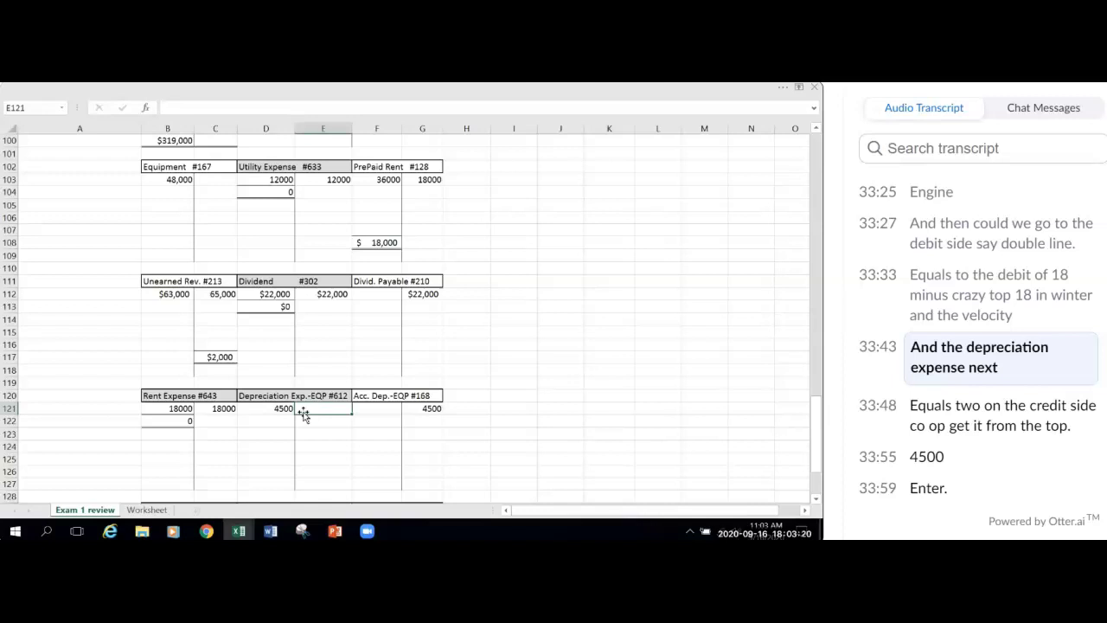
pyautogui.write('=')
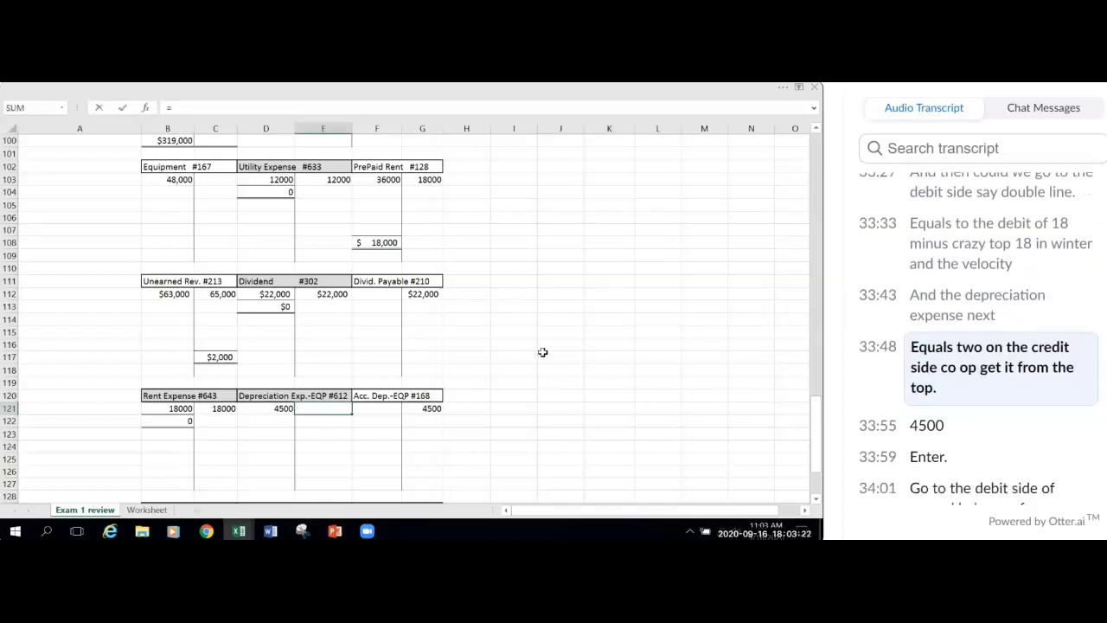
pyautogui.scroll(4, 540, 352)
pyautogui.scroll(14, 539, 352)
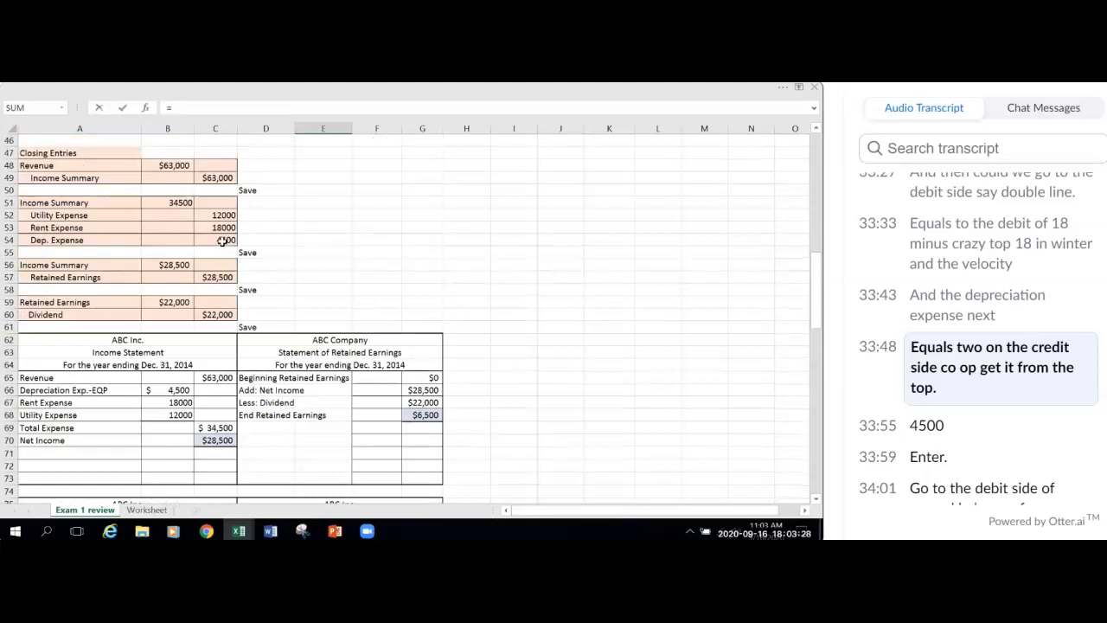
pyautogui.click(223, 242)
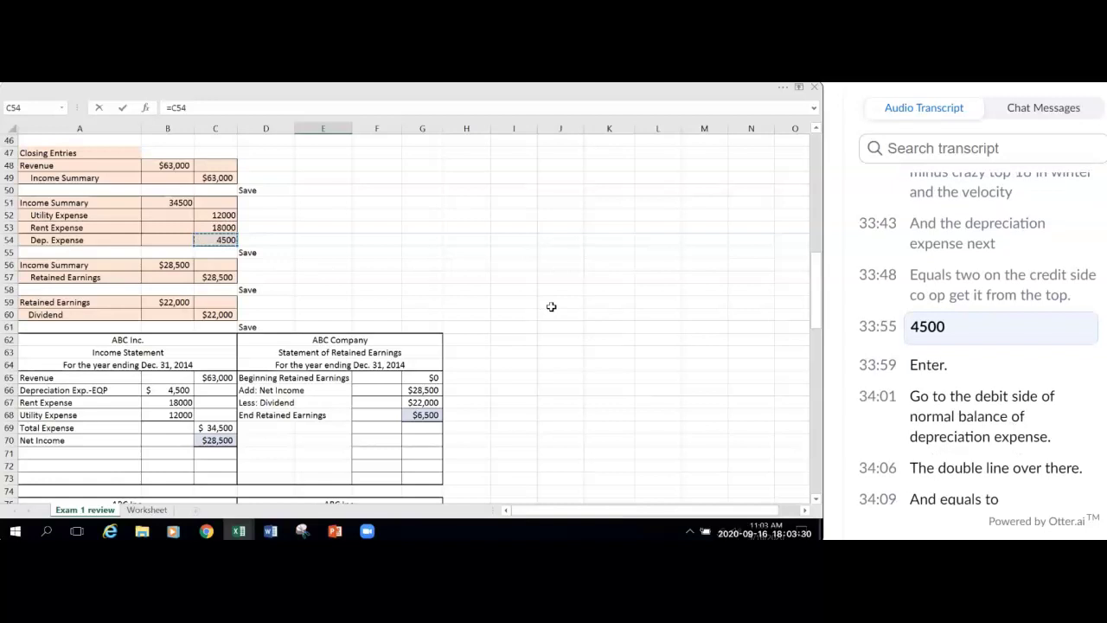
pyautogui.press('Return')
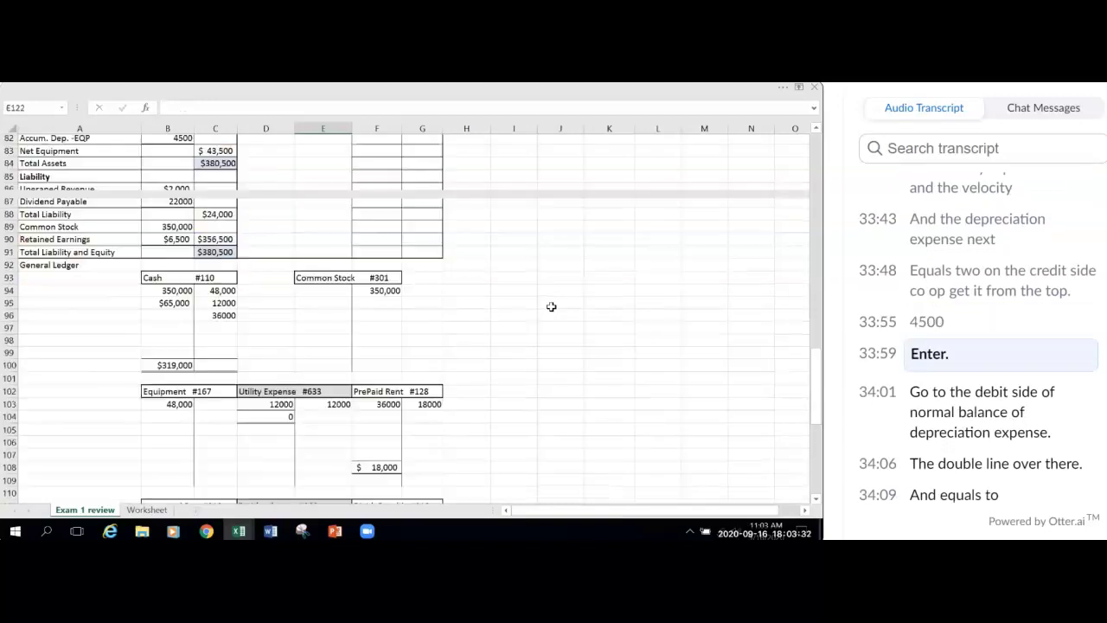
# Step: Calculate the Depreciation Exp.-EQP #612 balance in D122 as =D121-E121, with top and bottom borders
pyautogui.click(277, 457)
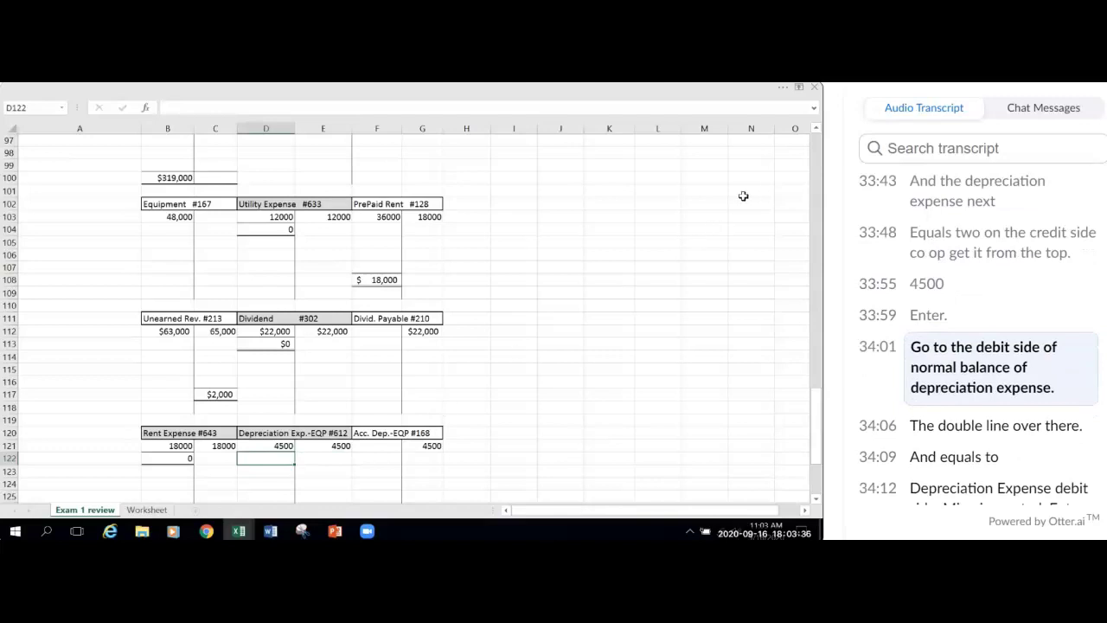
pyautogui.click(783, 90)
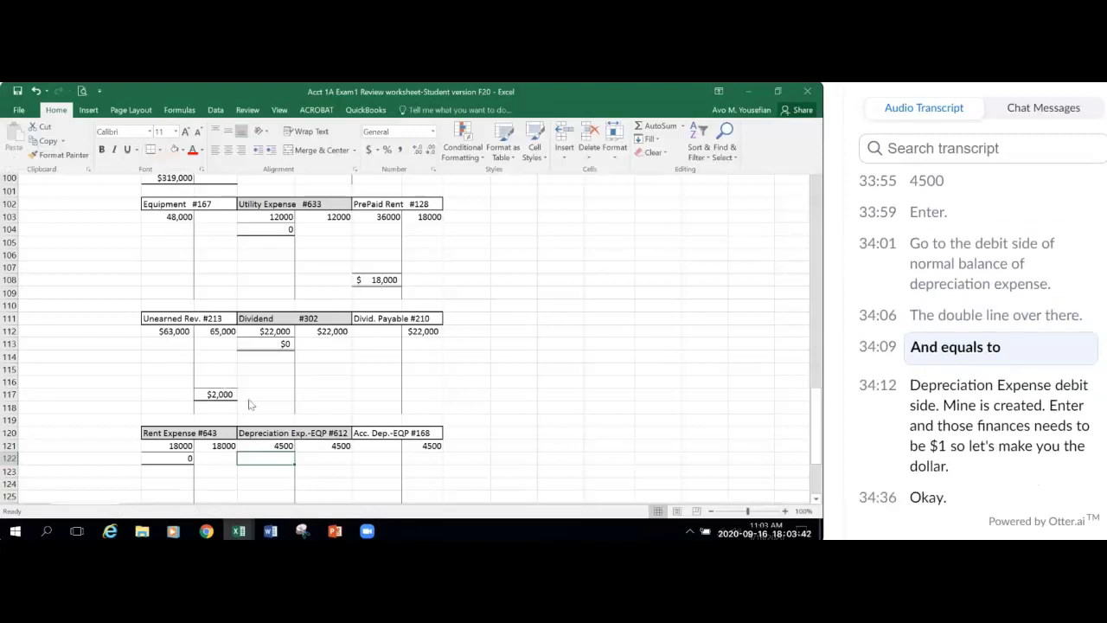
pyautogui.write('=')
pyautogui.click(285, 445)
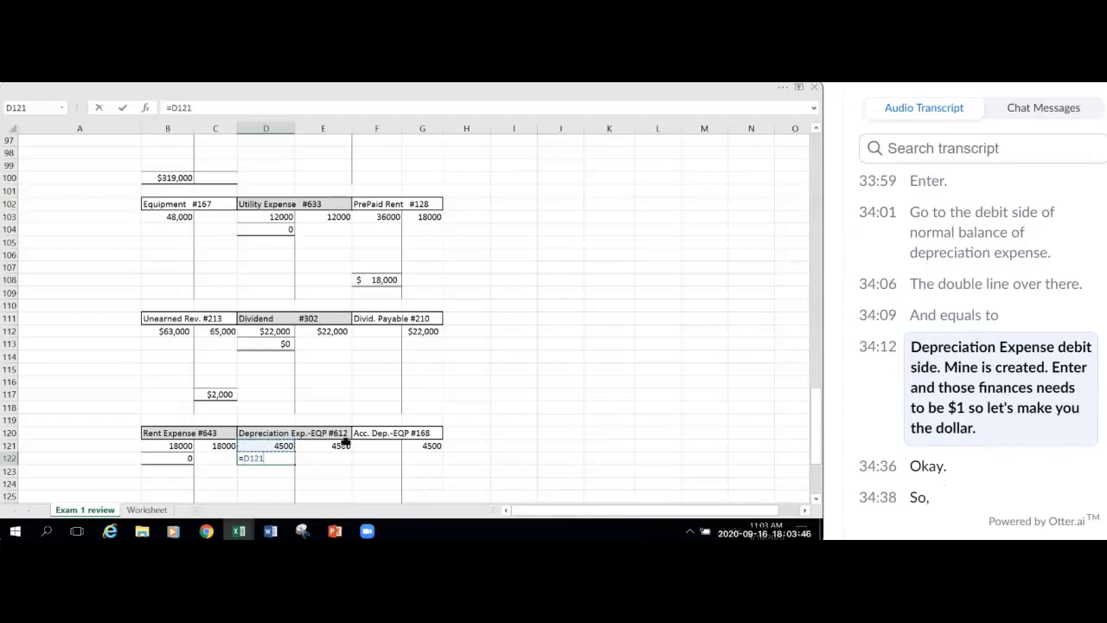
pyautogui.write('-')
pyautogui.click(323, 448)
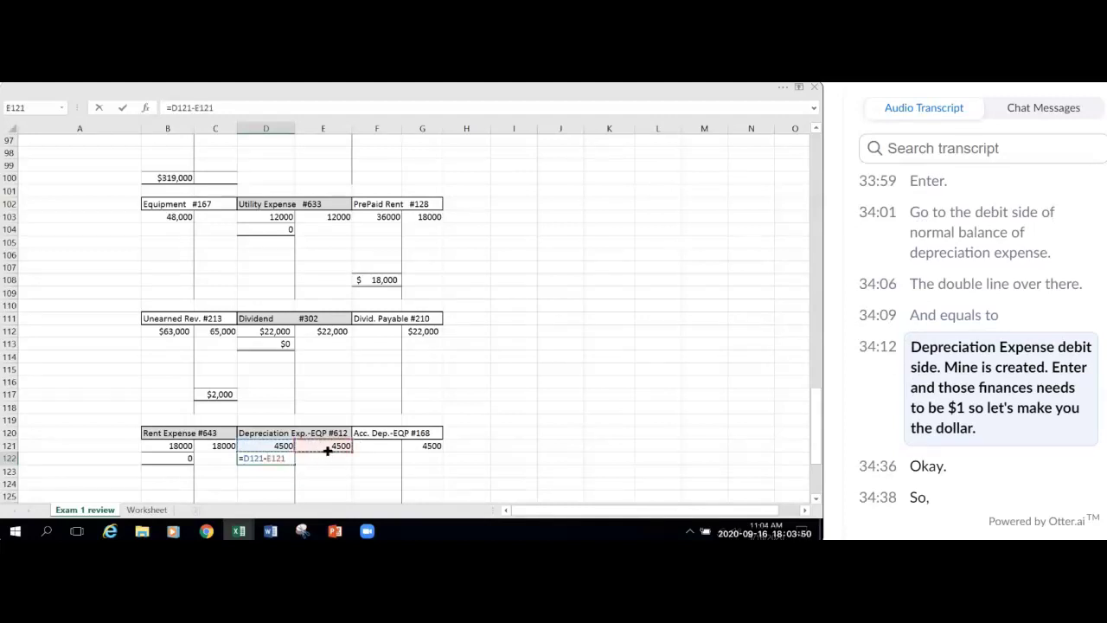
pyautogui.press('Return')
# Step: Apply the Accounting number format to the depreciation expense balance in D122 and the rent expense balance in B122
pyautogui.press('Up')
pyautogui.click(780, 87)
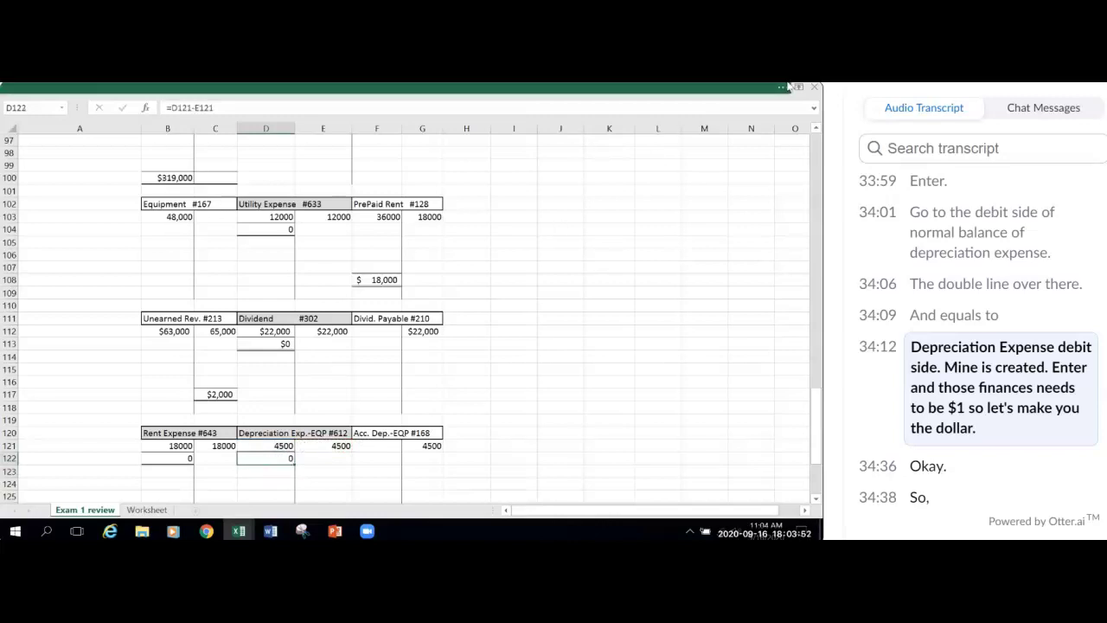
pyautogui.click(367, 150)
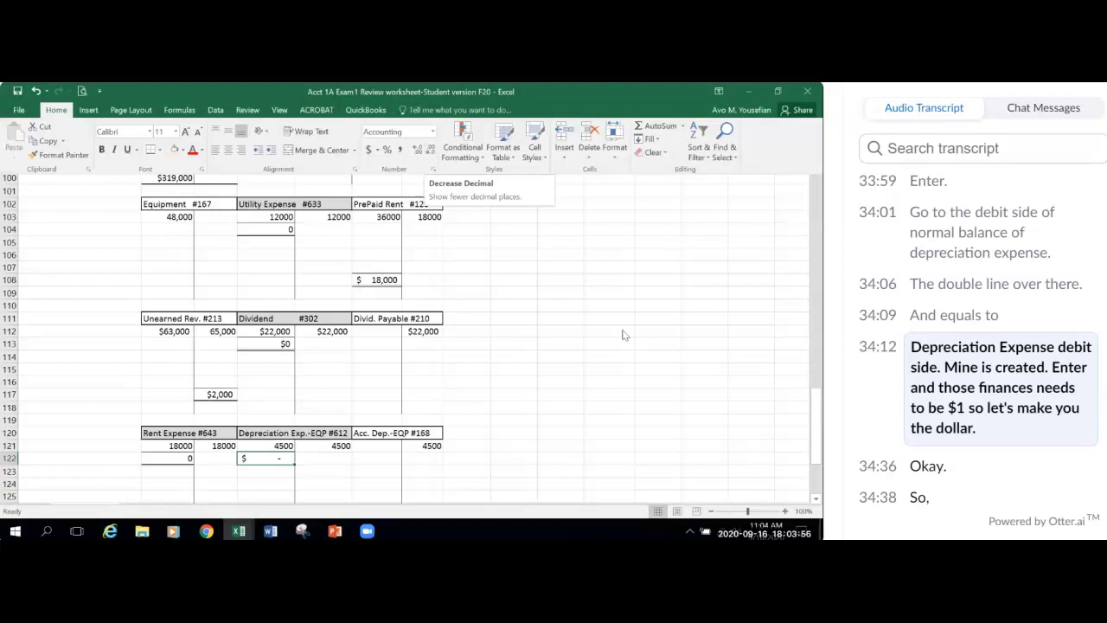
pyautogui.hotkey('ctrl', 'shift', 'F1')
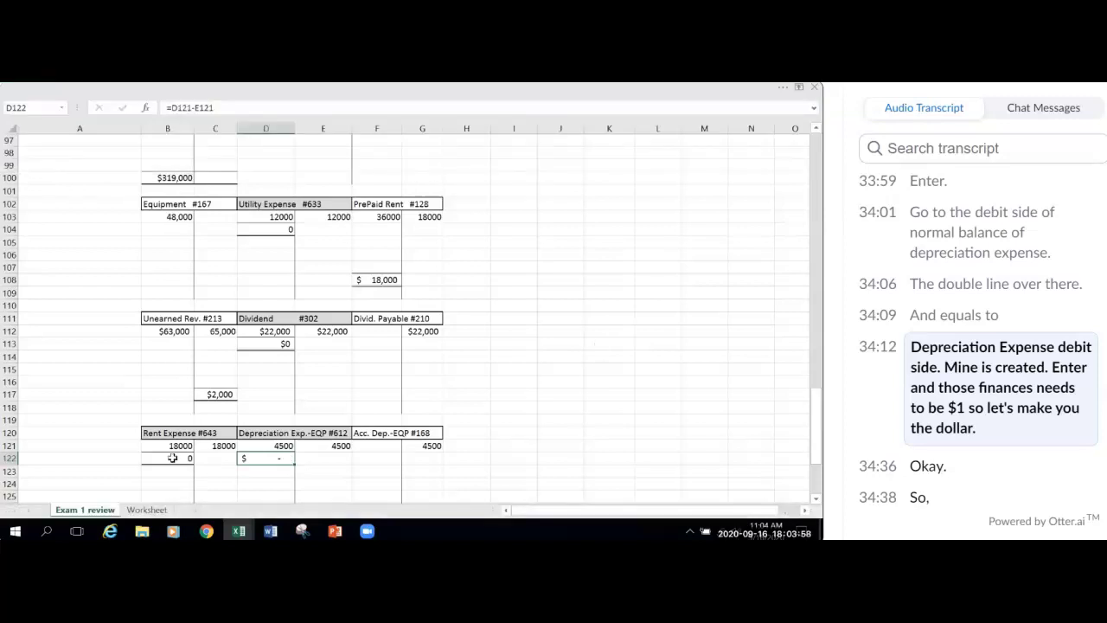
pyautogui.click(173, 459)
pyautogui.click(782, 89)
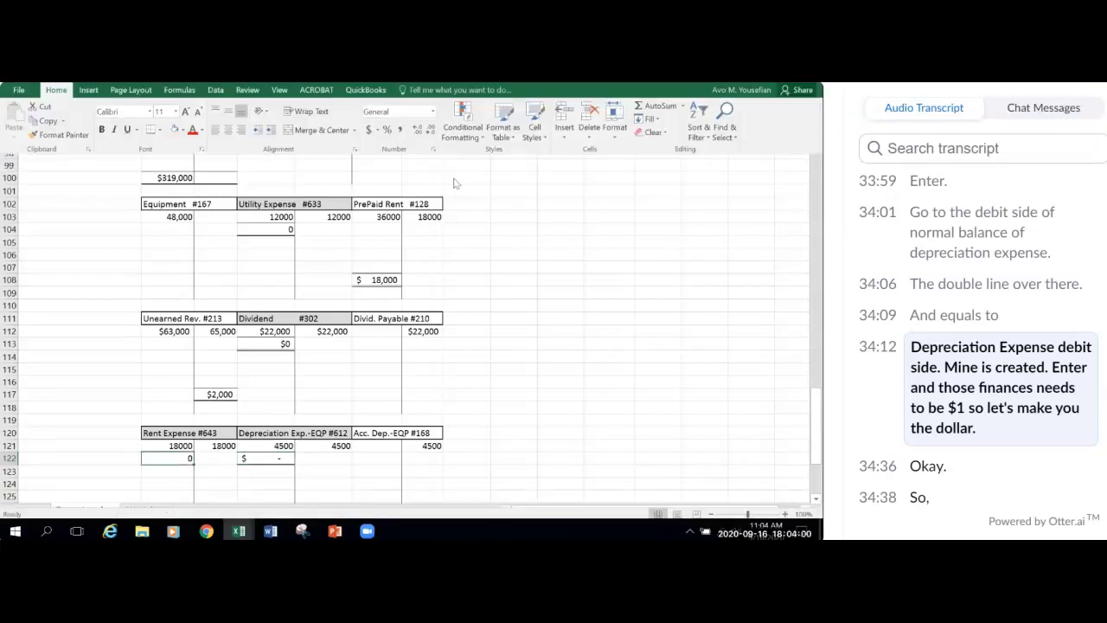
pyautogui.click(368, 149)
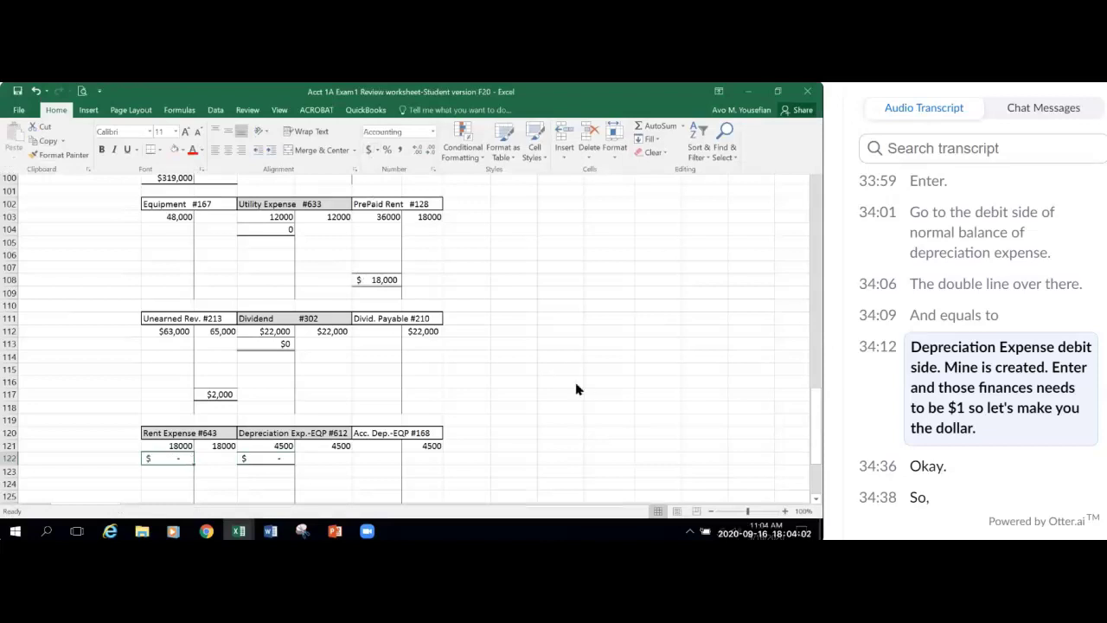
pyautogui.hotkey('ctrl', 'shift', 'F1')
# Step: Apply the Accounting number format to the Utility Expense #633 balance in D104
pyautogui.click(276, 230)
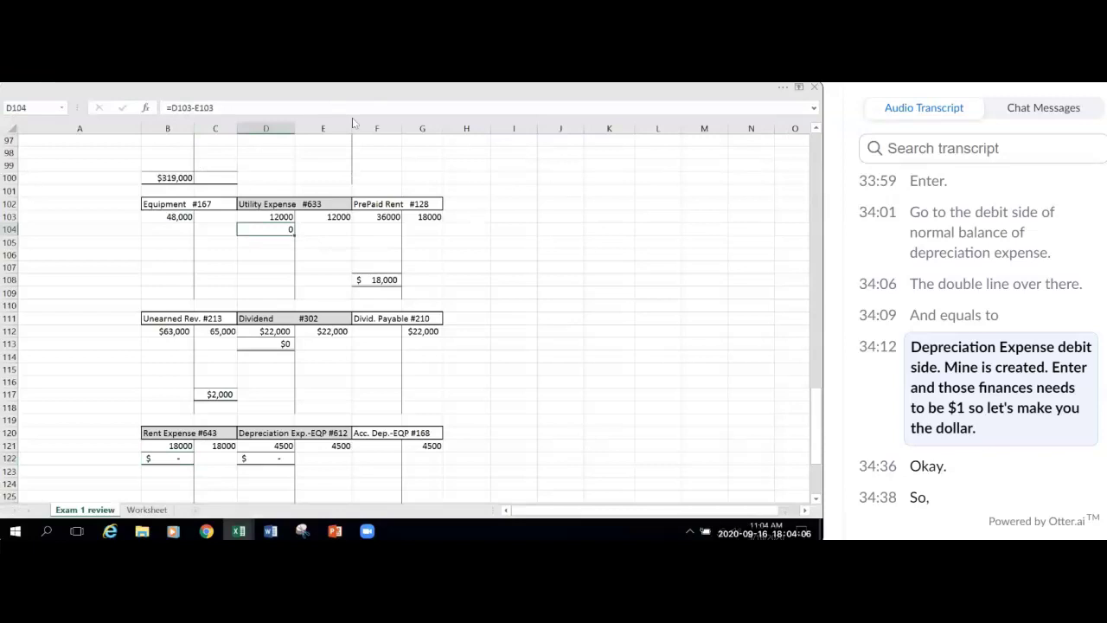
pyautogui.hotkey('ctrl', 'shift', 'F1')
pyautogui.click(368, 149)
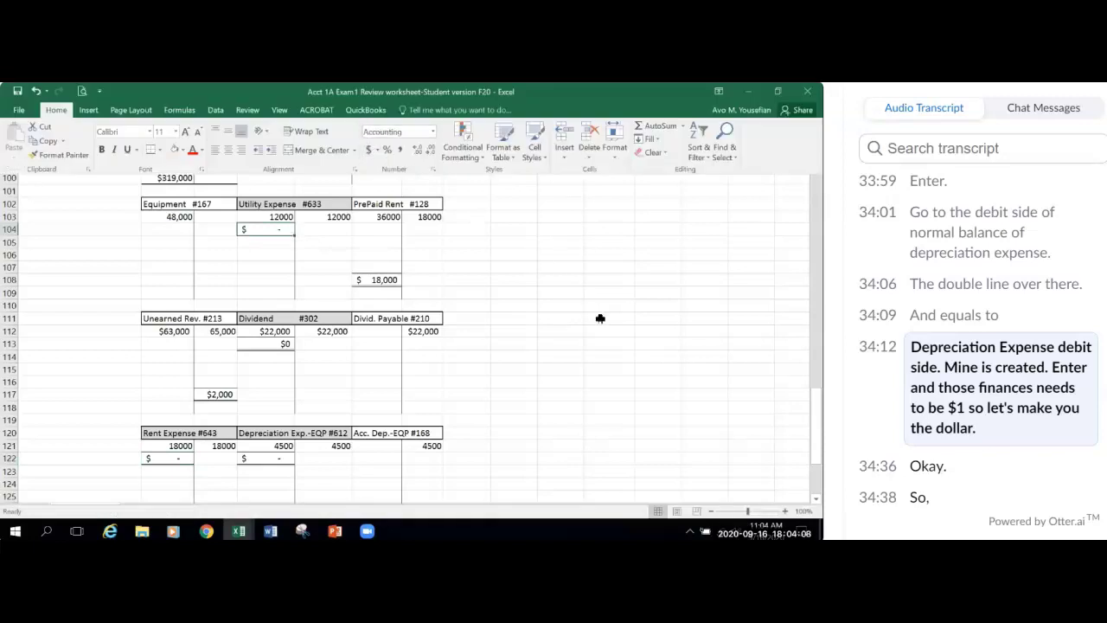
pyautogui.hotkey('ctrl', 'shift', 'F1')
pyautogui.click(601, 318)
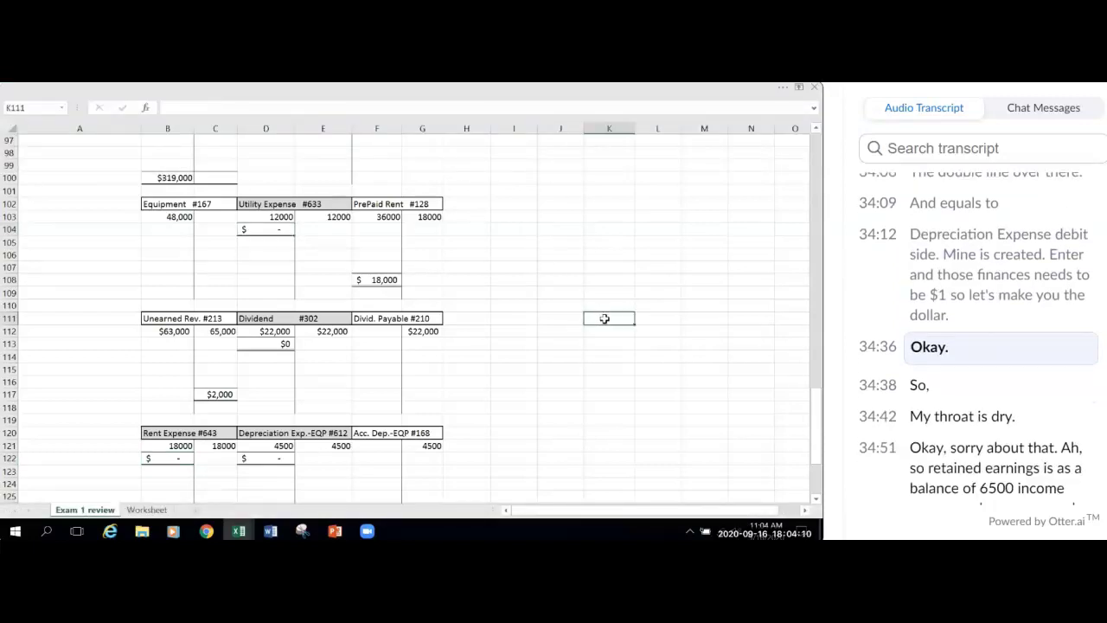
# Step: Review the general ledger balances from Retained Earnings back to Cash and Common Stock, separating closed accounts from permanent ones for the Post Closing Trial Balance
pyautogui.scroll(-2, 603, 318)
pyautogui.scroll(-1, 603, 317)
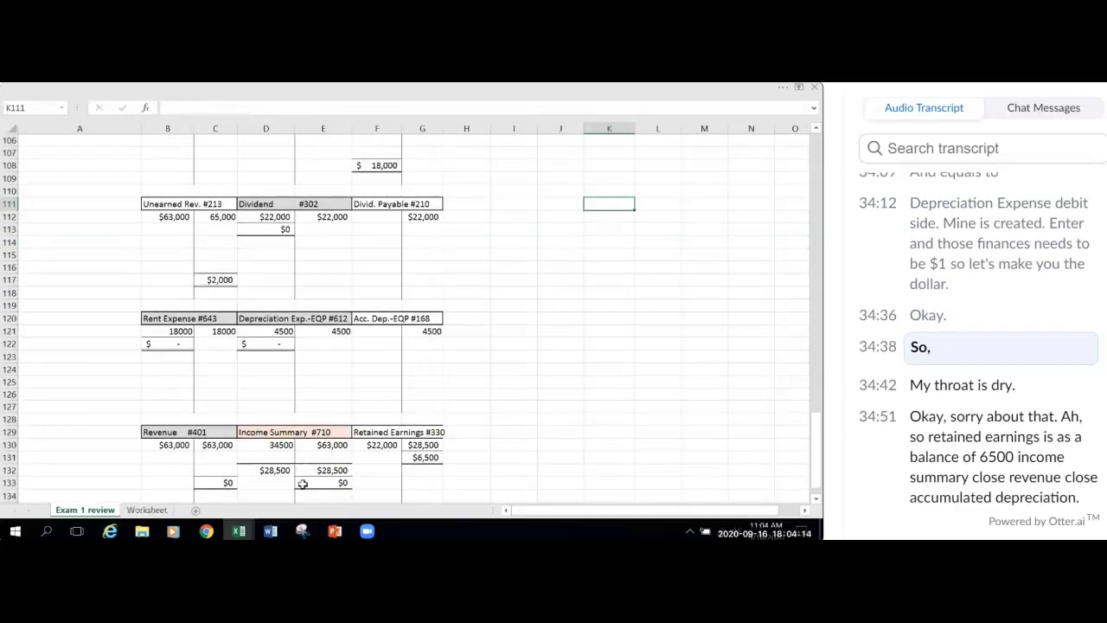
pyautogui.click(414, 488)
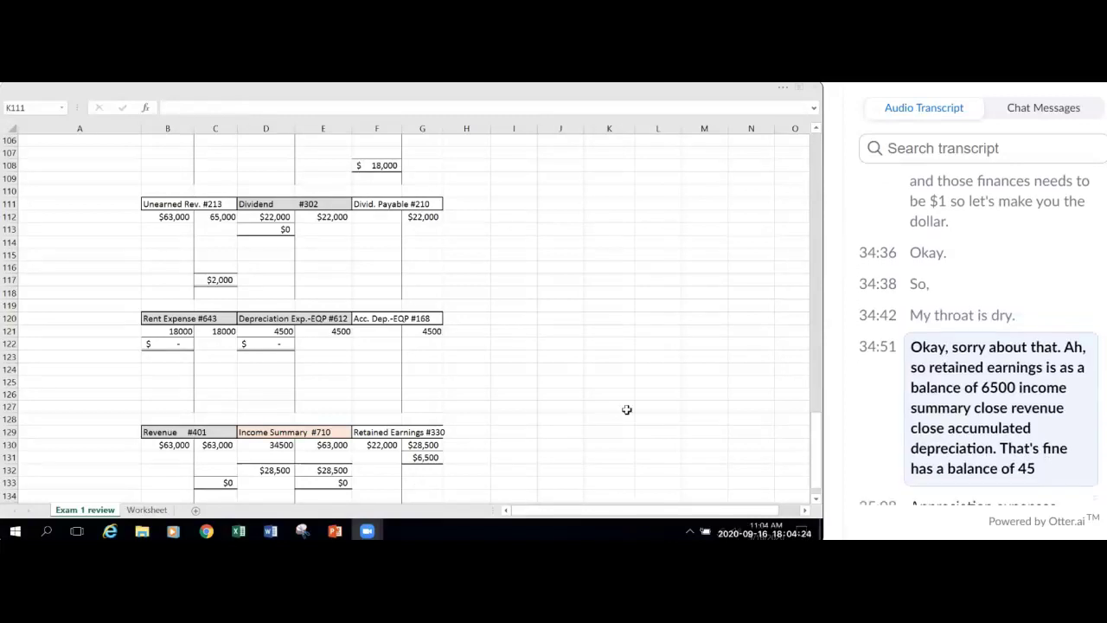
pyautogui.click(593, 415)
pyautogui.scroll(-1, 593, 416)
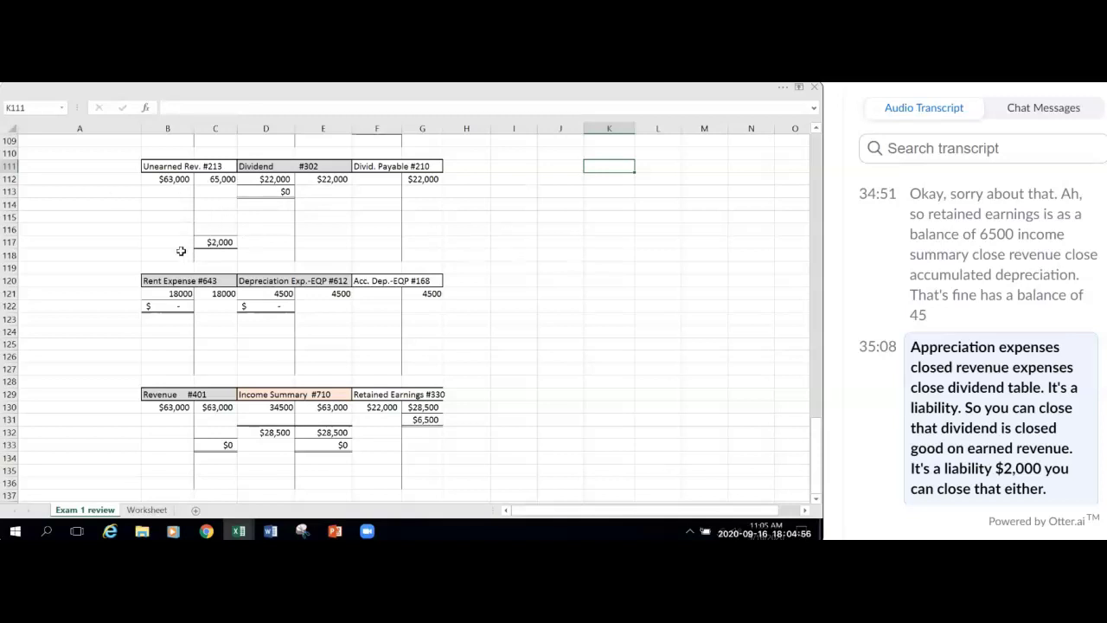
pyautogui.scroll(3, 181, 251)
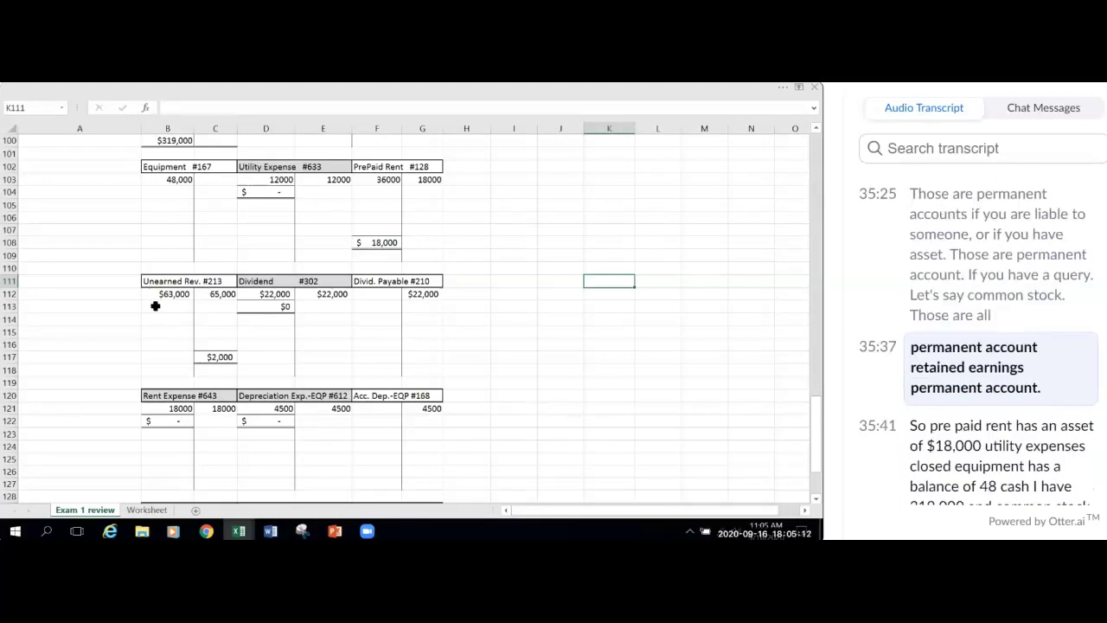
pyautogui.scroll(1, 413, 284)
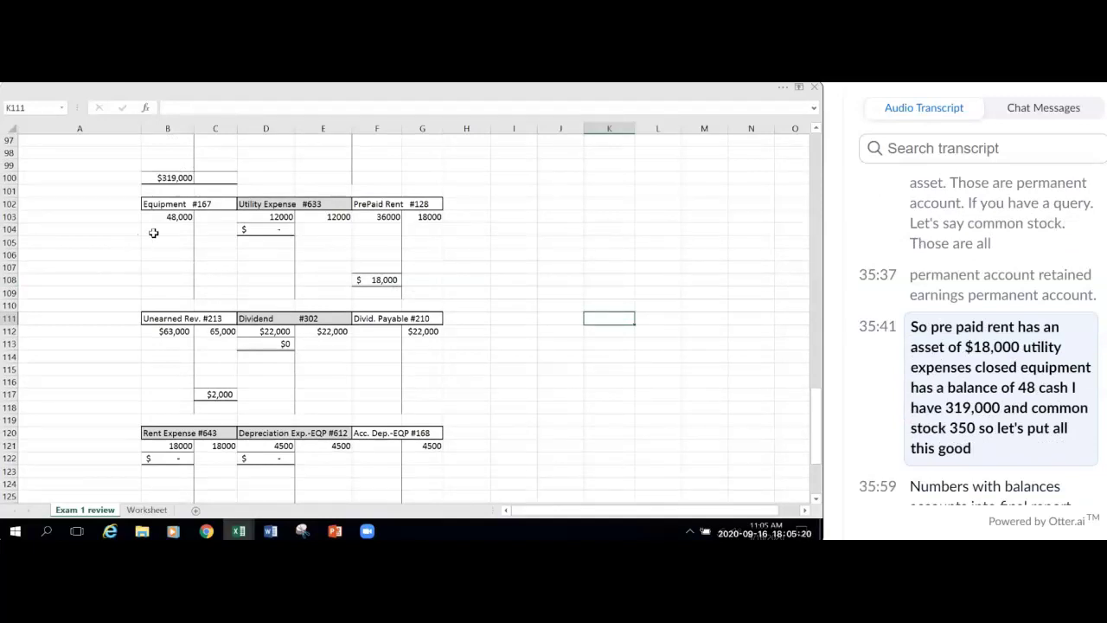
pyautogui.scroll(3, 182, 256)
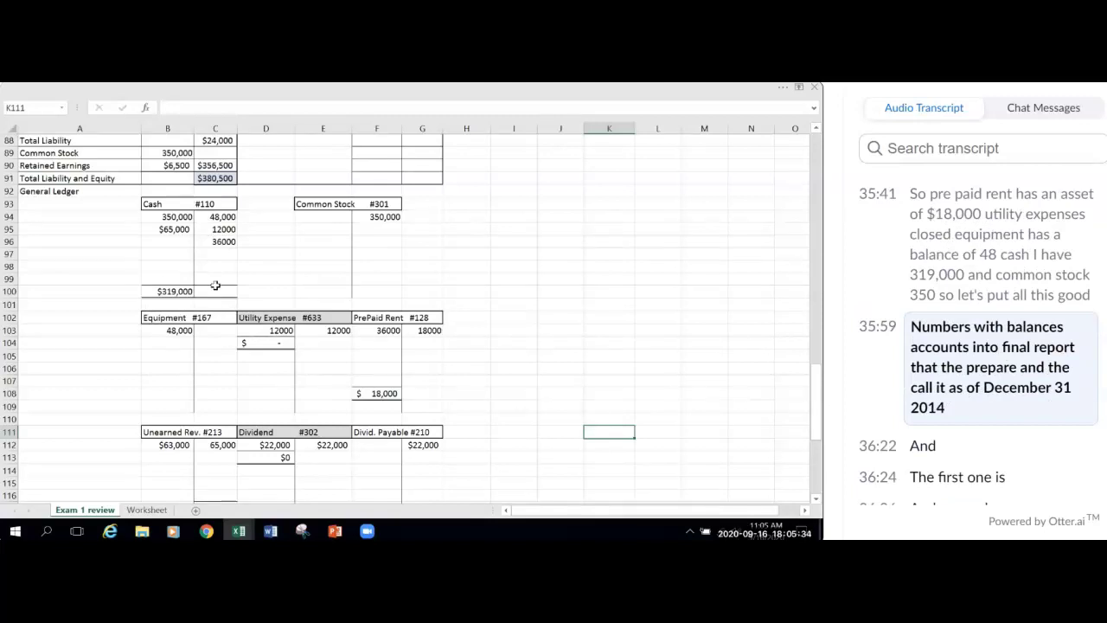
pyautogui.scroll(4, 389, 269)
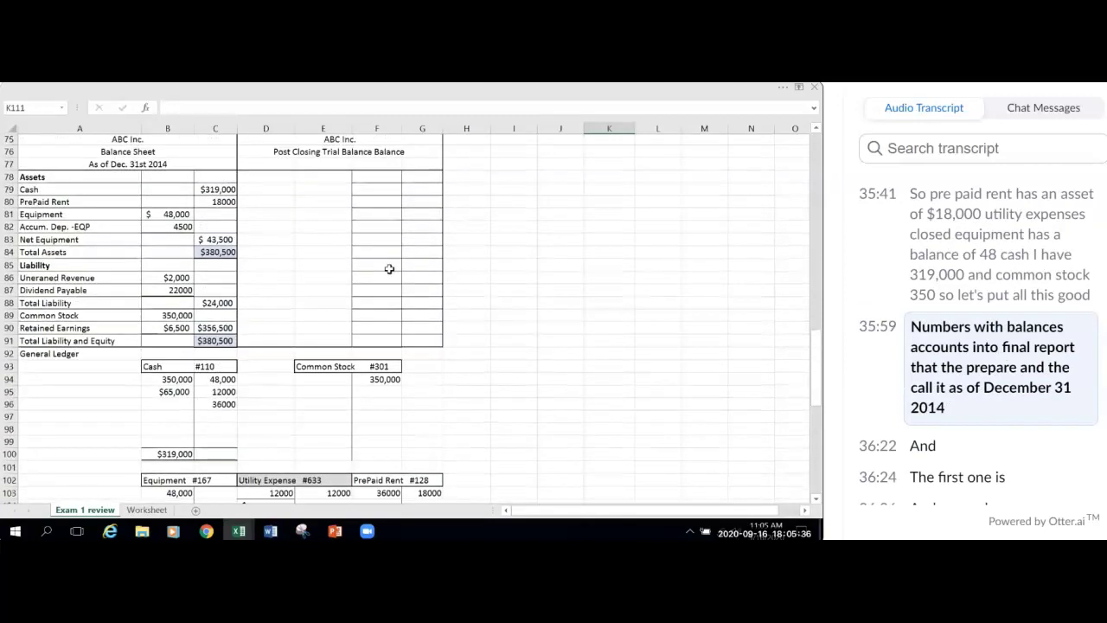
# Step: Copy the "As of Dec. 31st 2014" heading from the Balance Sheet into E77 of the Post Closing Trial Balance
pyautogui.scroll(1, 389, 269)
pyautogui.click(315, 192)
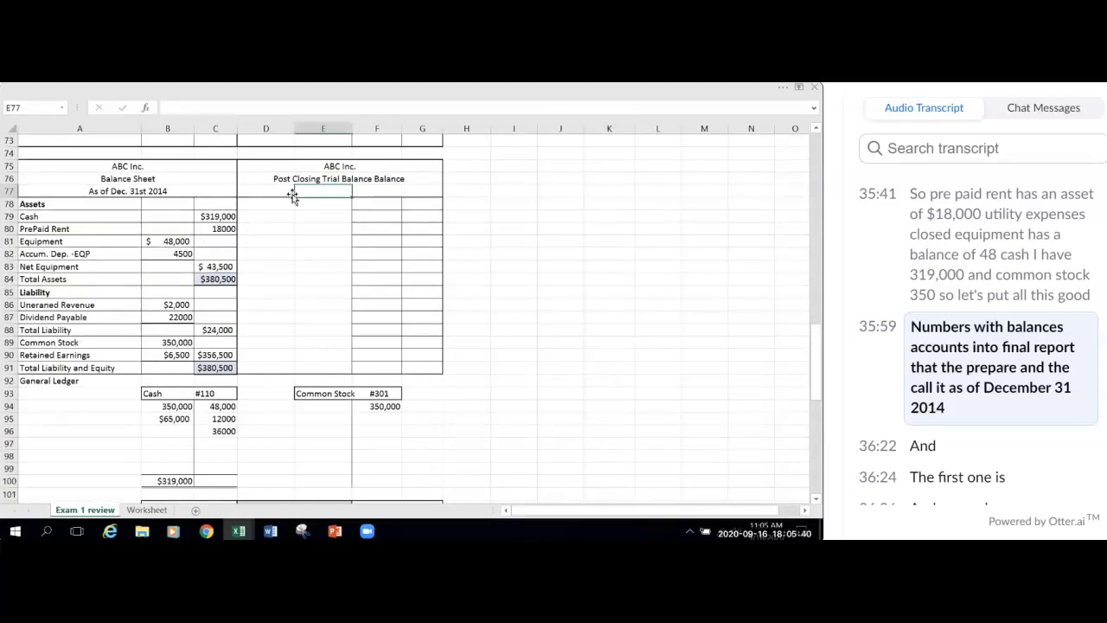
pyautogui.click(131, 189)
pyautogui.hotkey('ctrl', 'c')
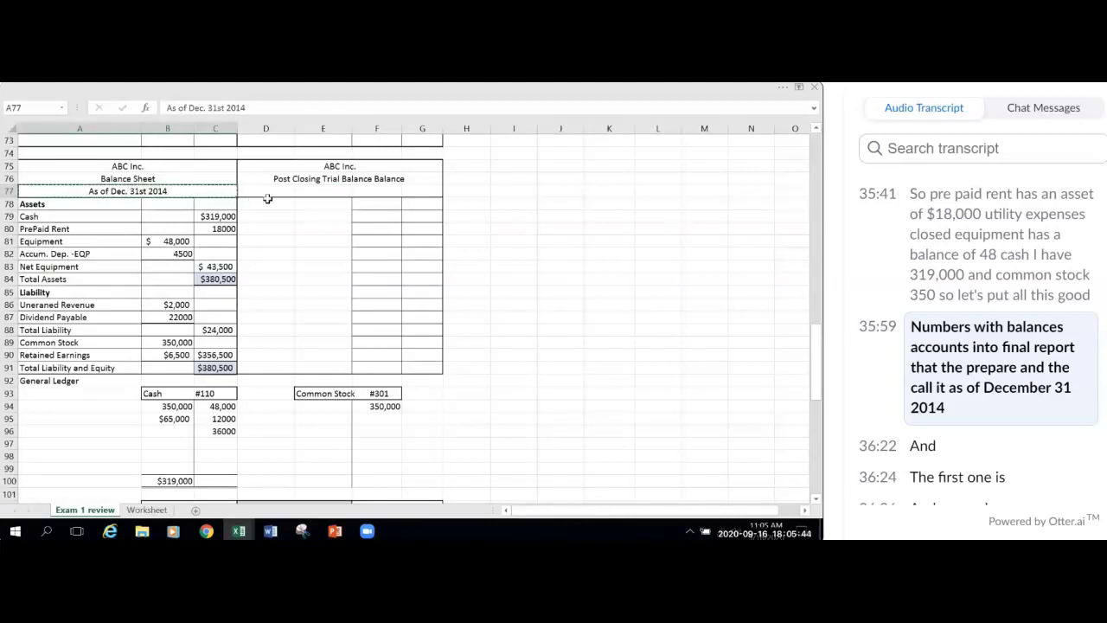
pyautogui.click(318, 191)
pyautogui.hotkey('ctrl', 'v')
pyautogui.click(560, 253)
# Step: Toggle Merge & Center across D77:G77 so the pasted date heading is unmerged
pyautogui.moveTo(265, 190); pyautogui.dragTo(354, 192)
pyautogui.click(783, 87)
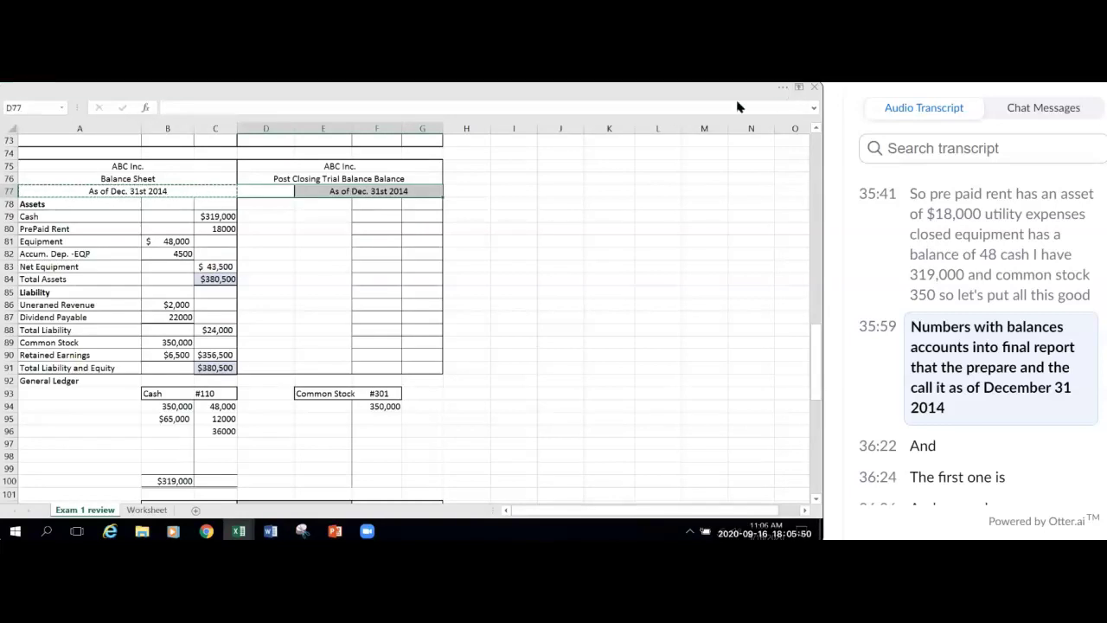
pyautogui.click(288, 154)
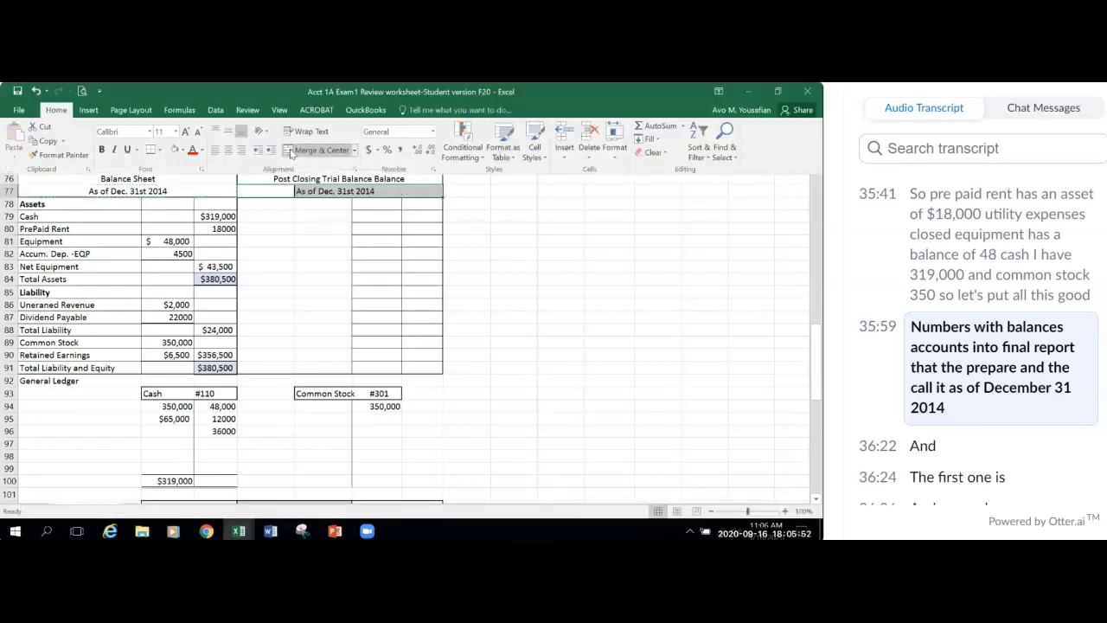
pyautogui.click(553, 329)
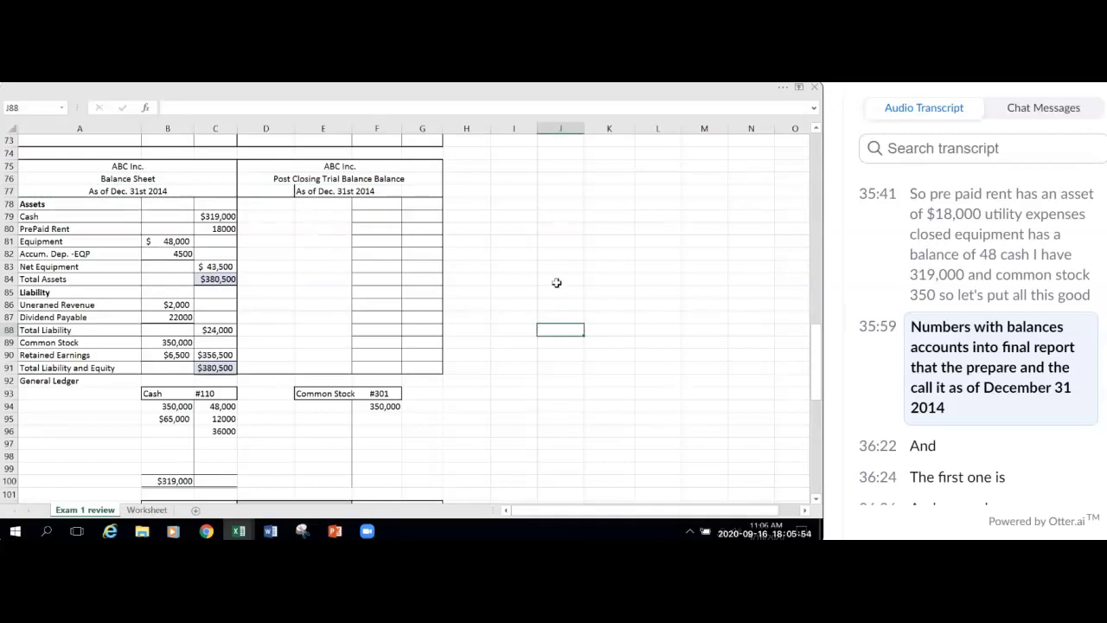
# Step: Add a border to the column heading row D78:G78 of the Post Closing Trial Balance
pyautogui.click(273, 213)
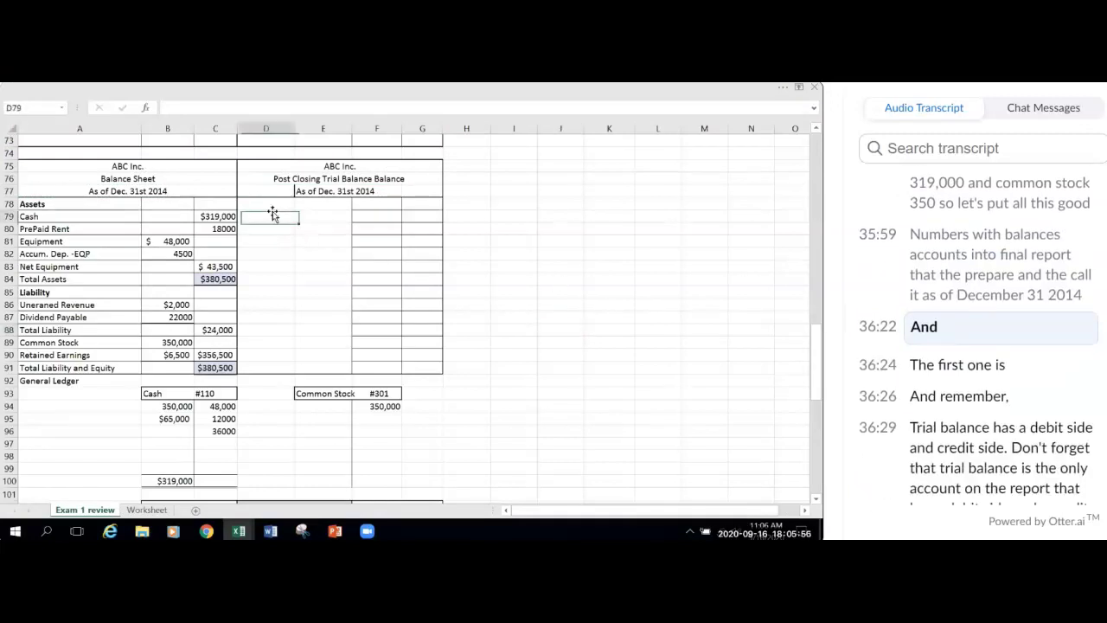
pyautogui.click(272, 204)
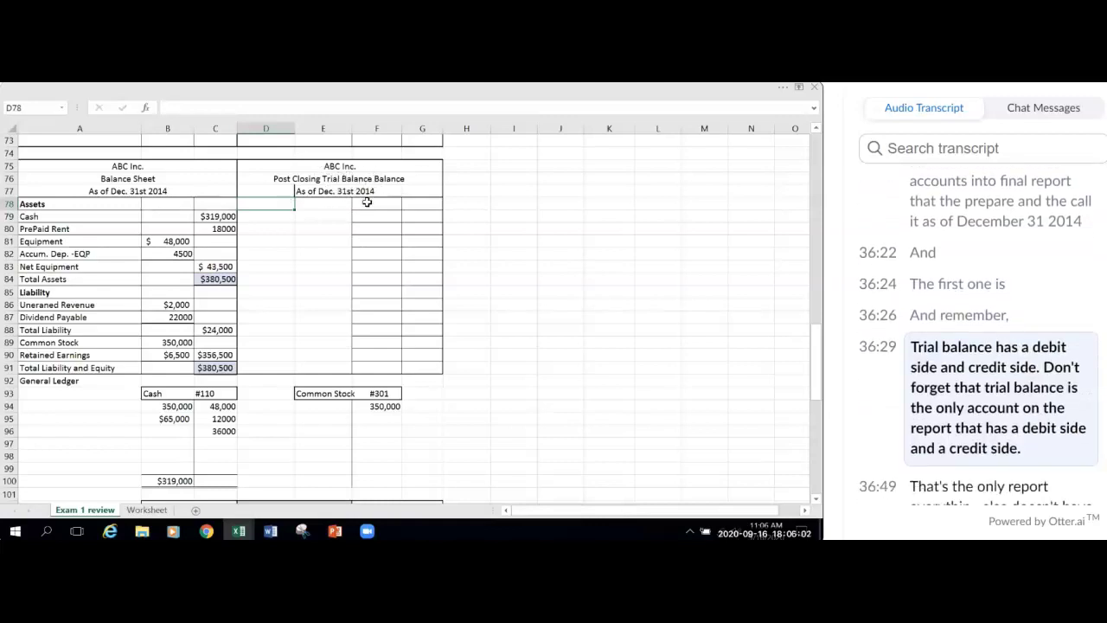
pyautogui.moveTo(270, 206); pyautogui.dragTo(415, 205)
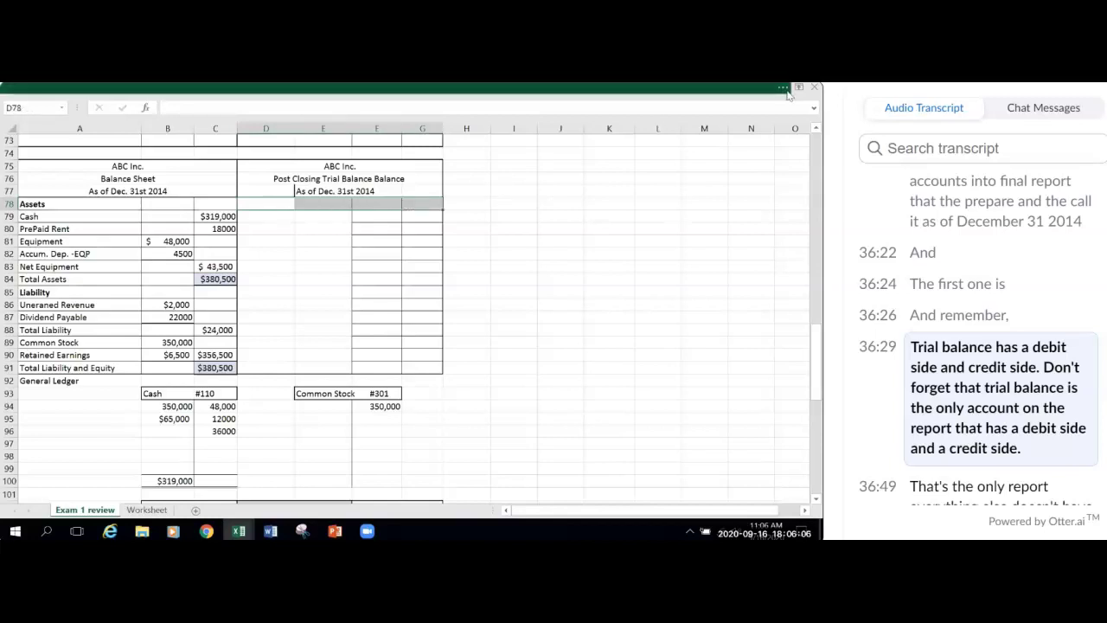
pyautogui.click(778, 88)
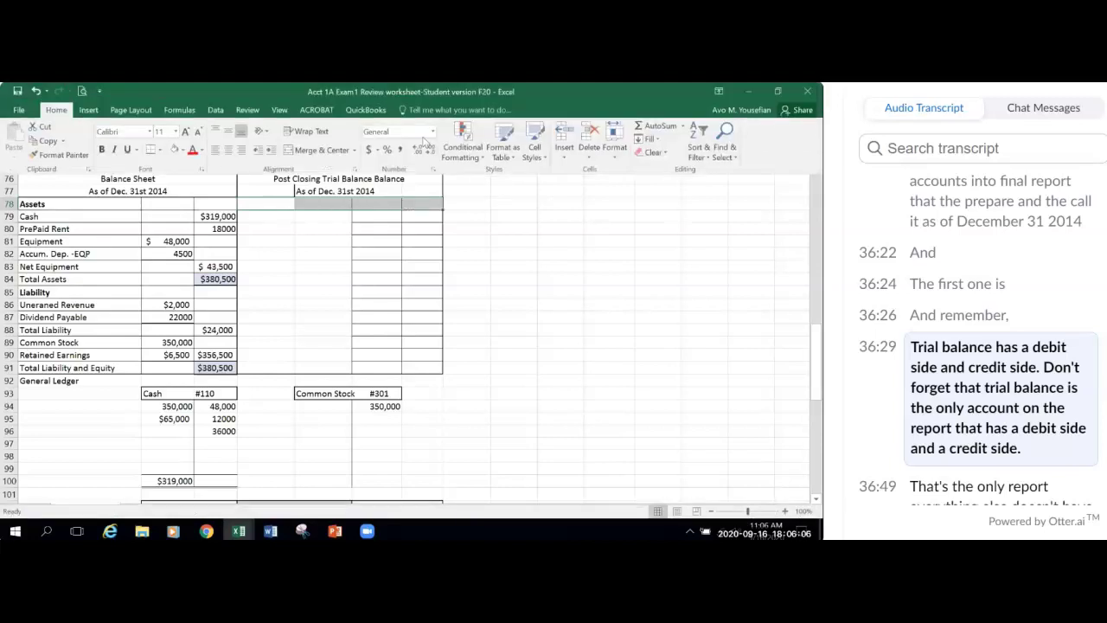
pyautogui.click(160, 150)
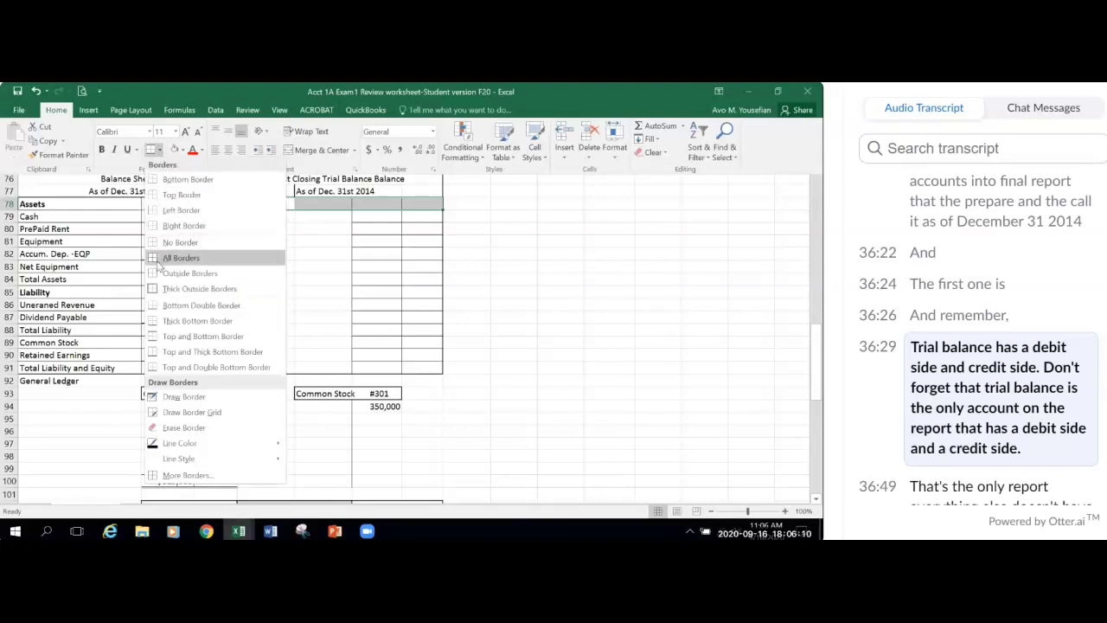
pyautogui.click(553, 323)
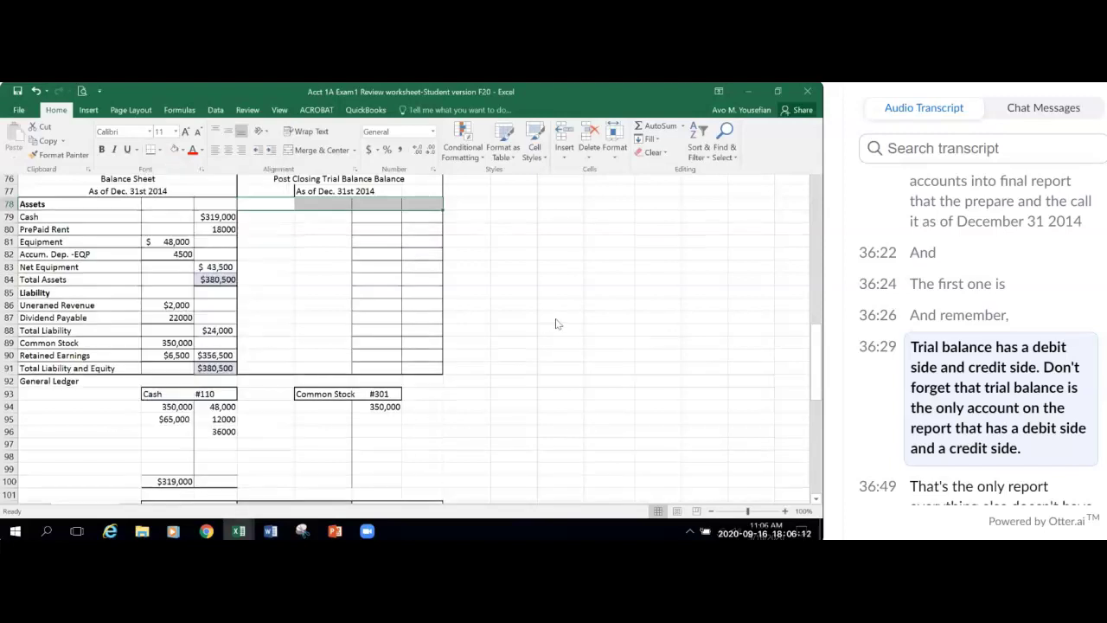
pyautogui.hotkey('ctrl', 'shift', 'F1')
pyautogui.click(510, 290)
# Step: Enter the column headings Debit in F78 and Credit in G78 of the Post Closing Trial Balance
pyautogui.click(391, 202)
pyautogui.write('Debit')
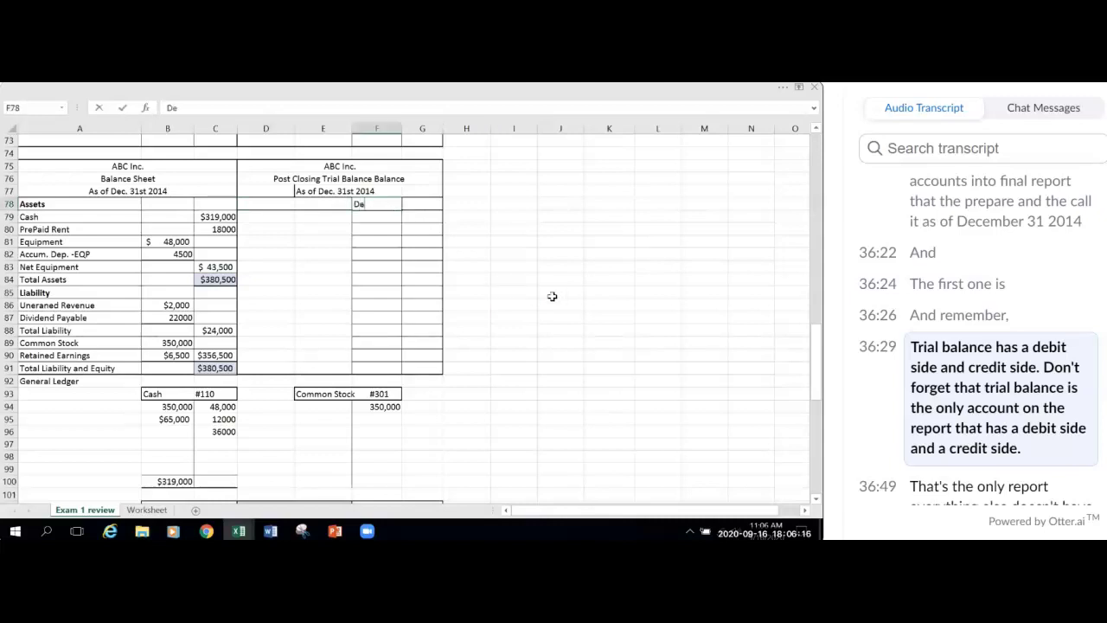
pyautogui.click(416, 204)
pyautogui.write('Credit')
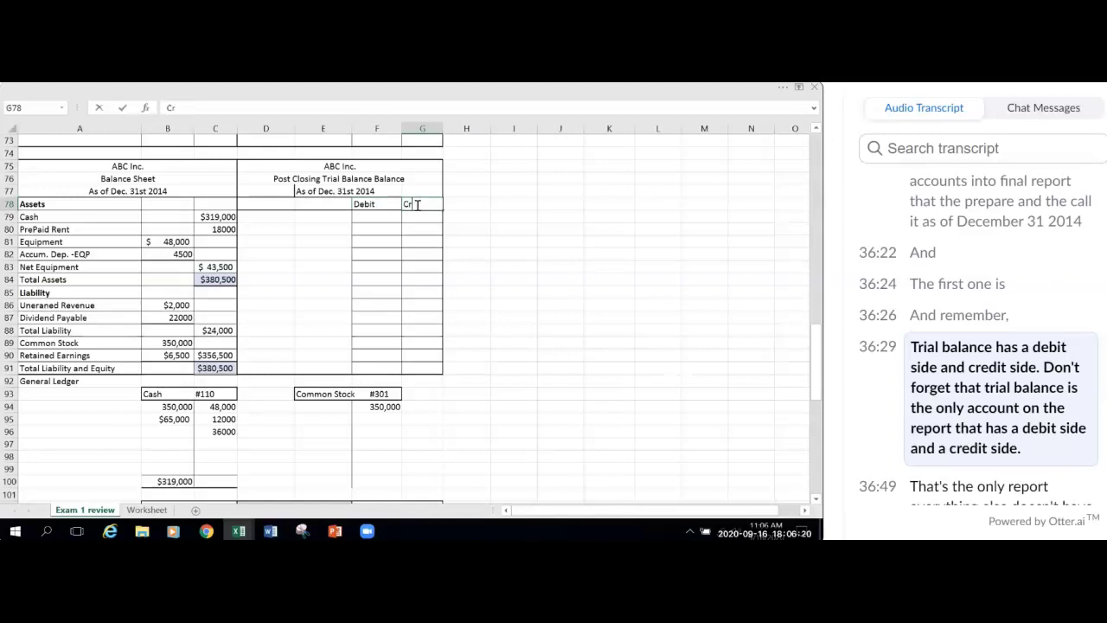
pyautogui.click(472, 229)
# Step: Enter Cash in D79 of the trial balance and link its debit amount in F79 to the Cash ledger balance with =B100
pyautogui.scroll(4, 552, 370)
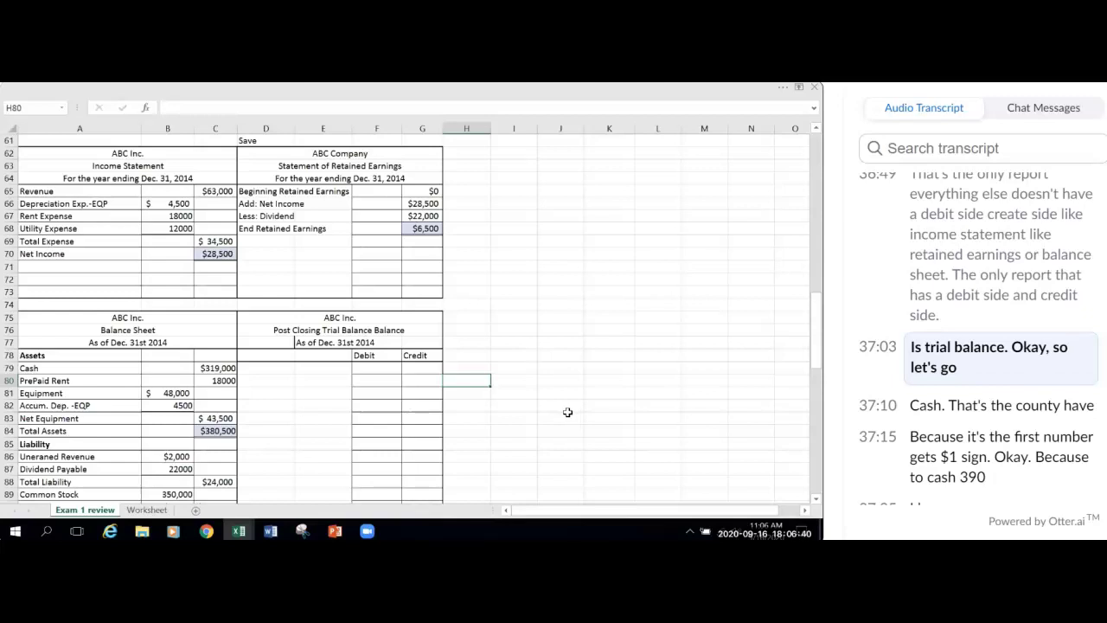
pyautogui.scroll(-1, 567, 413)
pyautogui.click(277, 328)
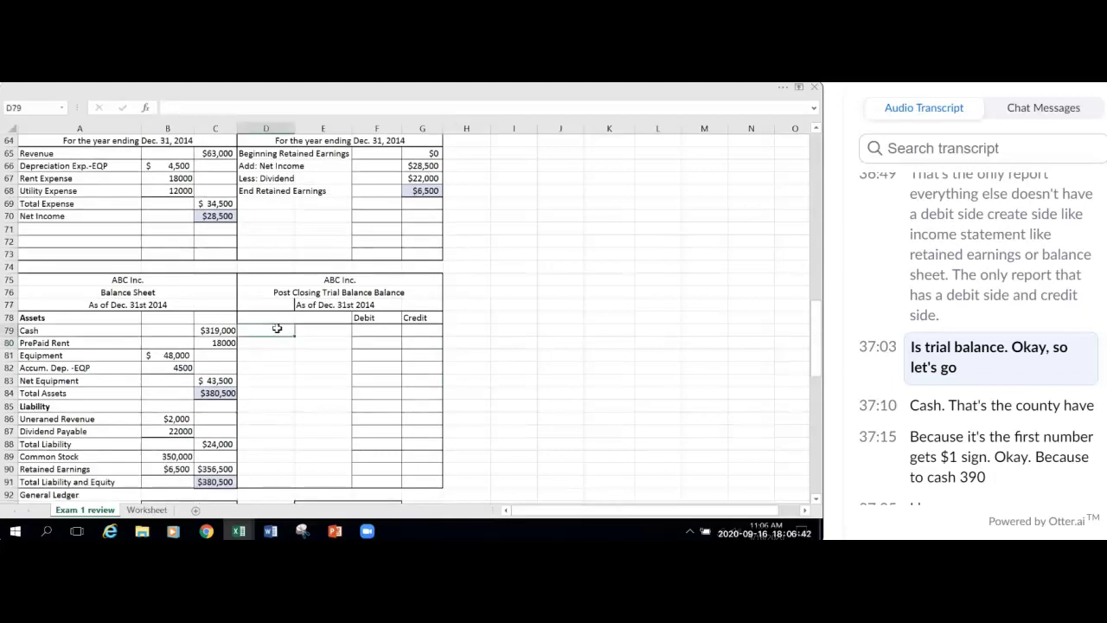
pyautogui.write('Cash')
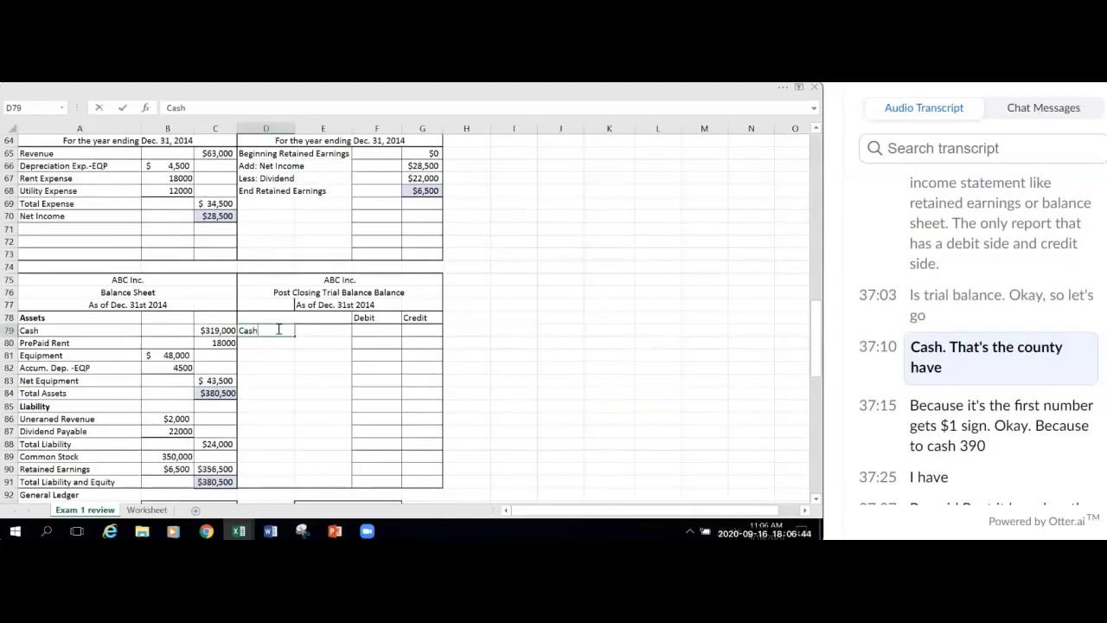
pyautogui.scroll(-2, 495, 365)
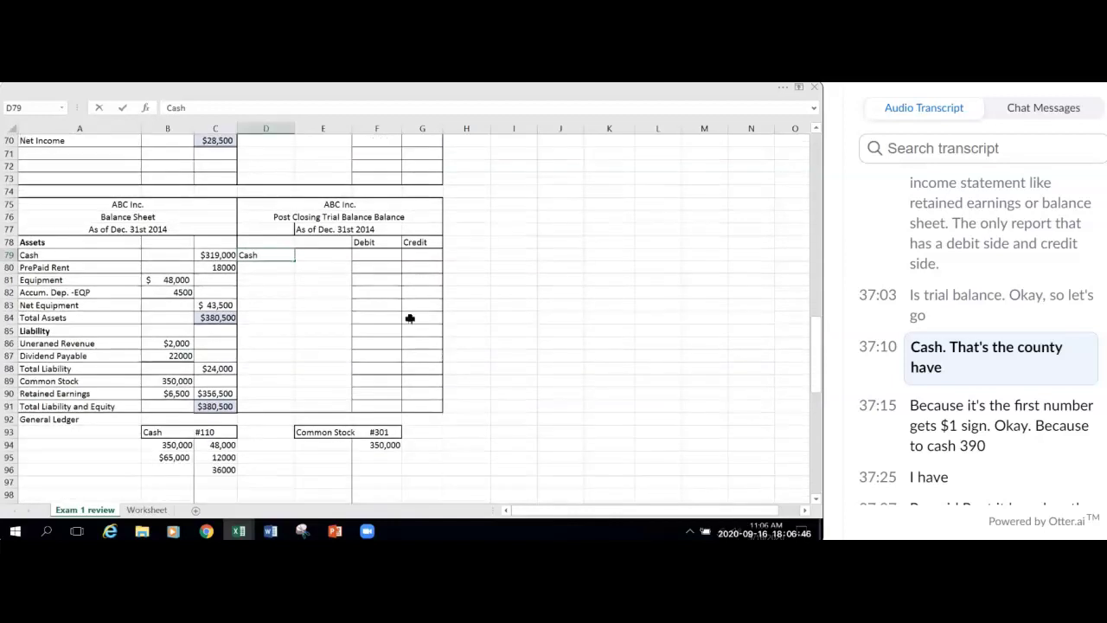
pyautogui.click(386, 257)
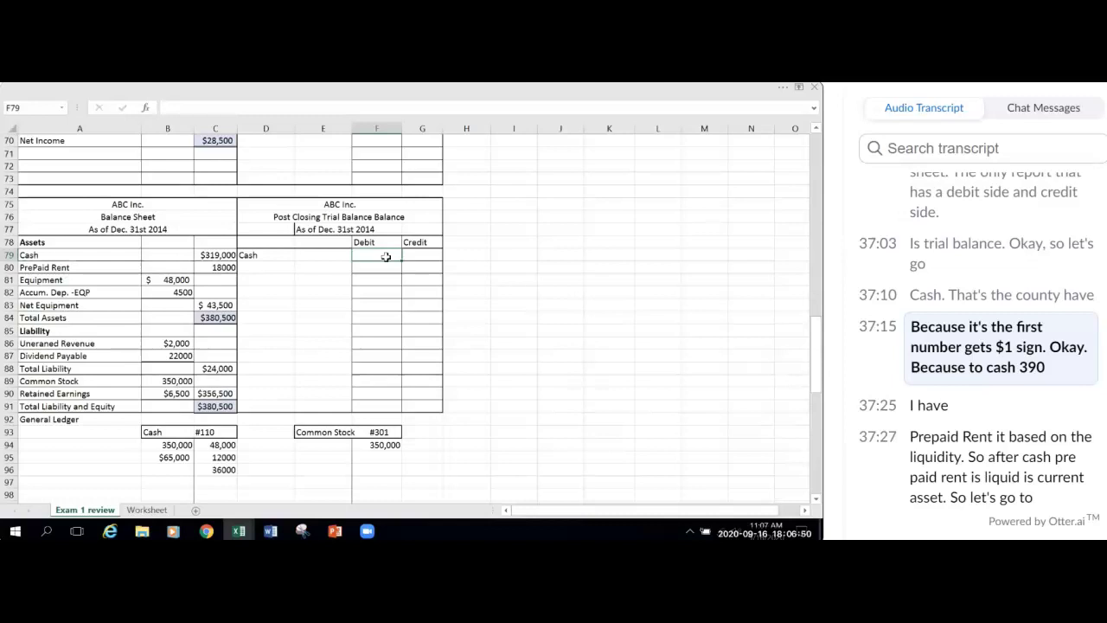
pyautogui.write('=')
pyautogui.scroll(-2, 513, 329)
pyautogui.click(170, 444)
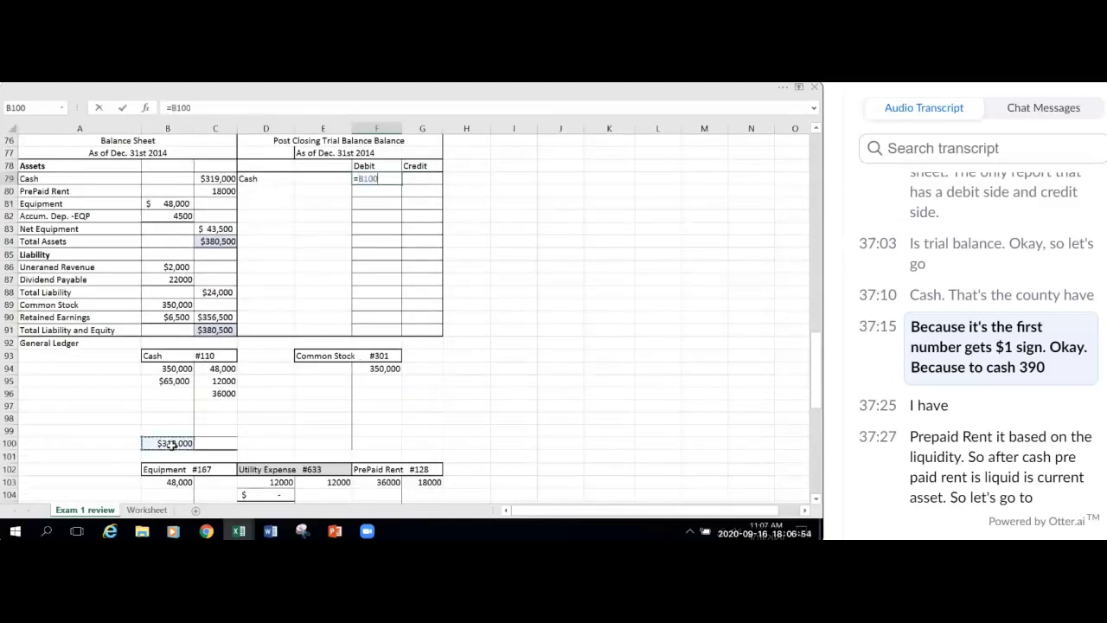
pyautogui.press('Return')
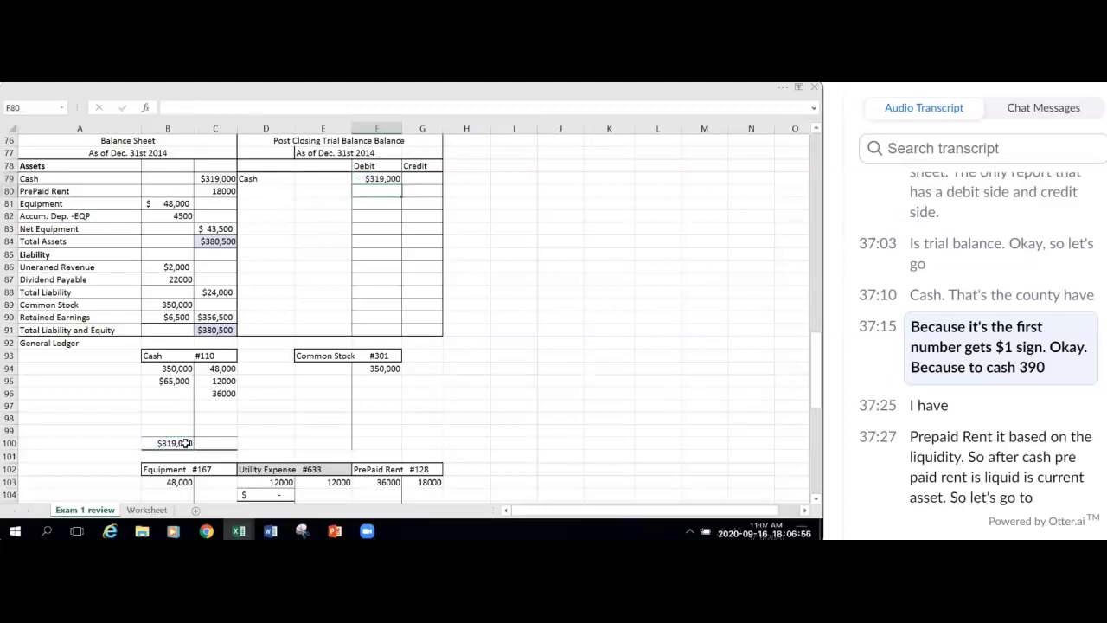
# Step: Enter Prepaid Rent in D80 and link its debit amount in F80 to the PrePaid Rent ledger balance with =F108
pyautogui.scroll(-2, 279, 410)
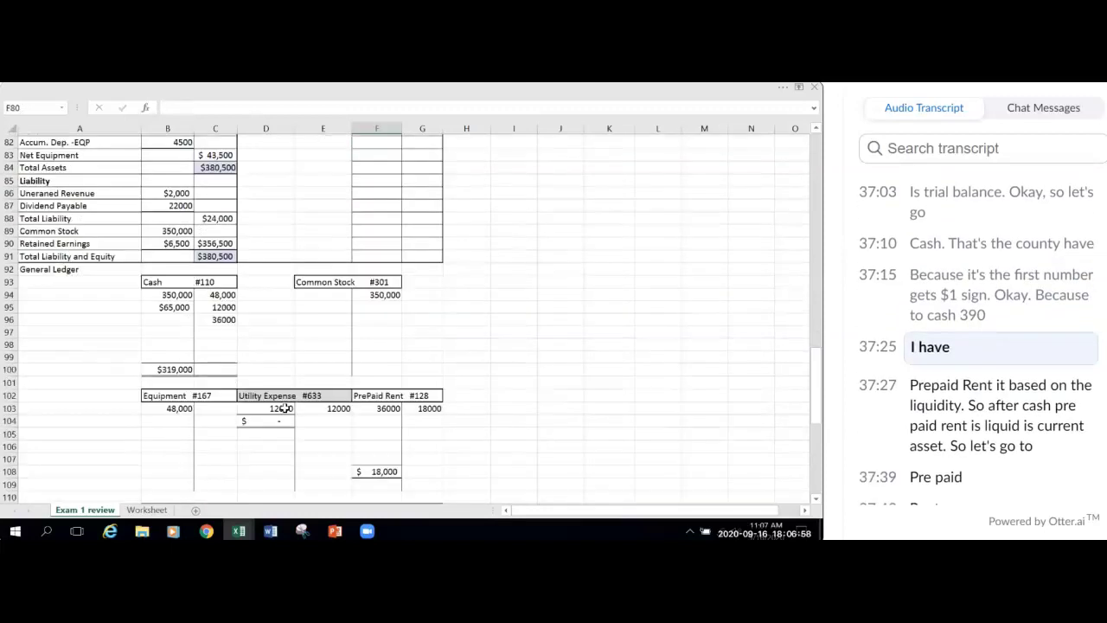
pyautogui.scroll(-1, 374, 397)
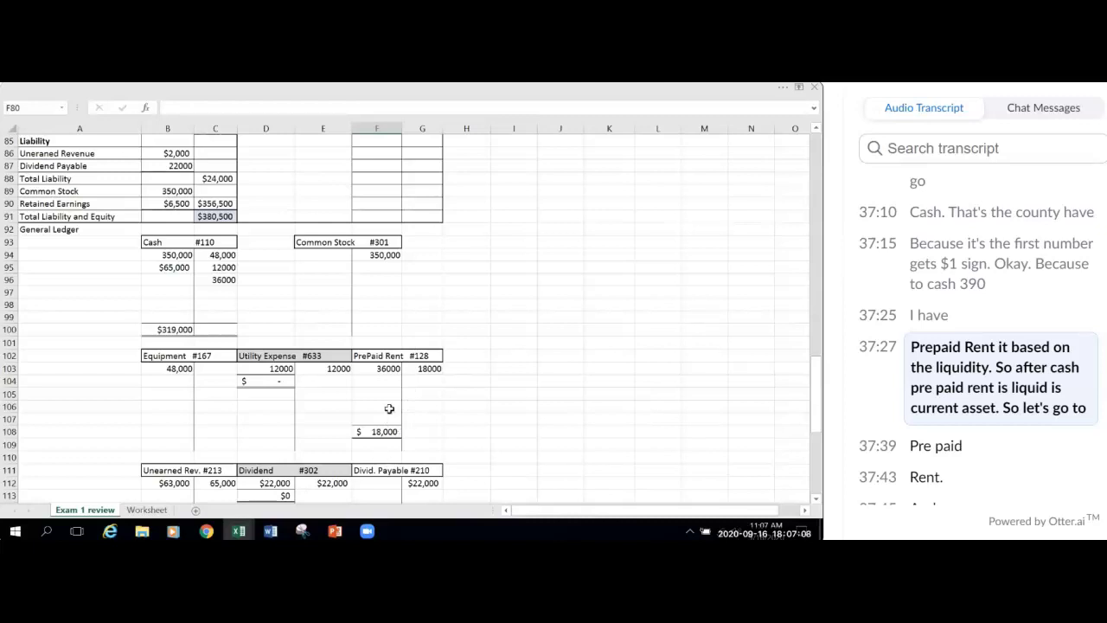
pyautogui.scroll(3, 389, 411)
pyautogui.click(271, 195)
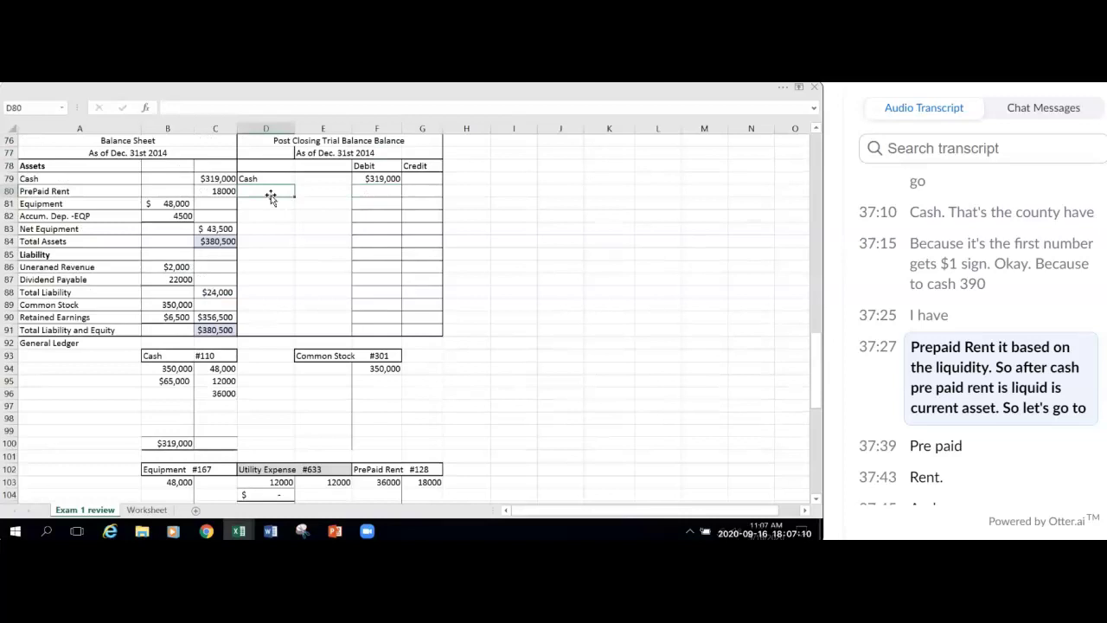
pyautogui.write('Prepai')
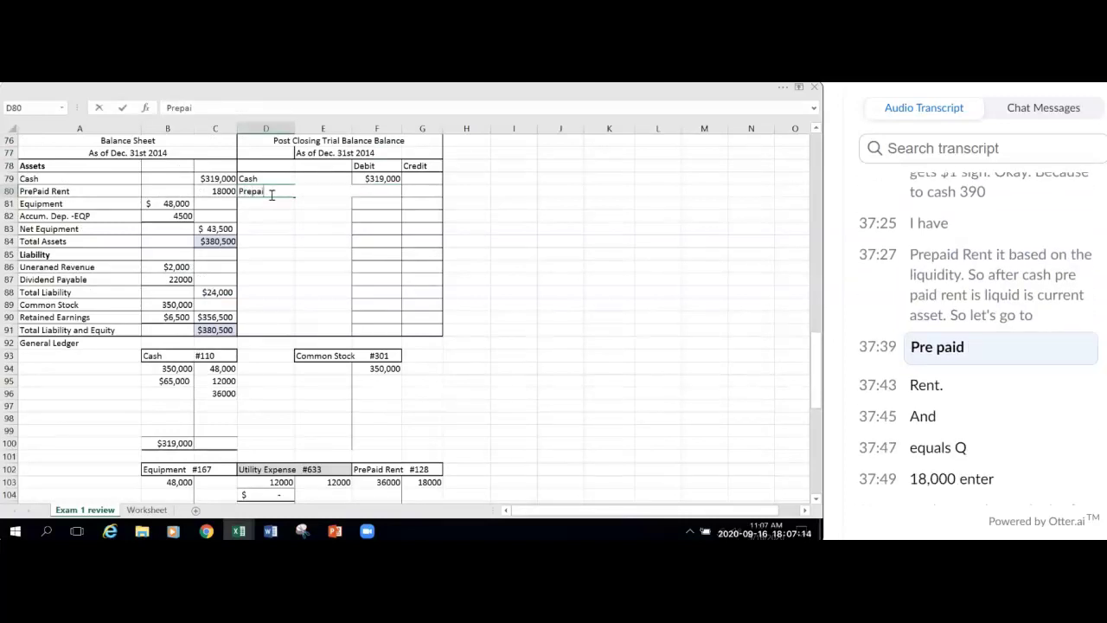
pyautogui.write('ent')
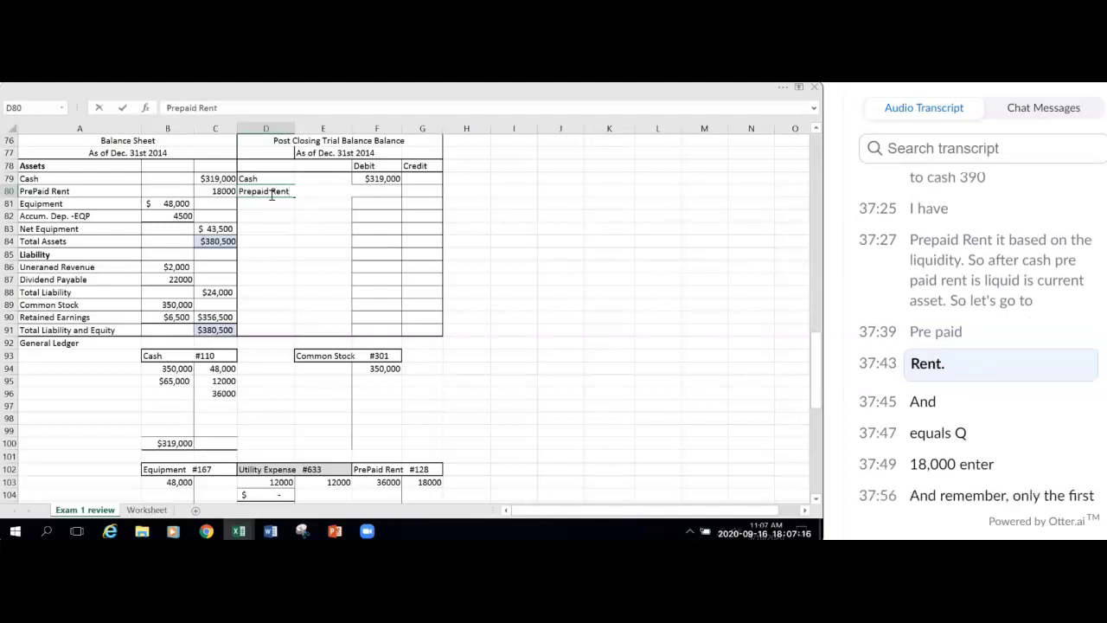
pyautogui.click(381, 215)
pyautogui.click(383, 190)
pyautogui.write('=')
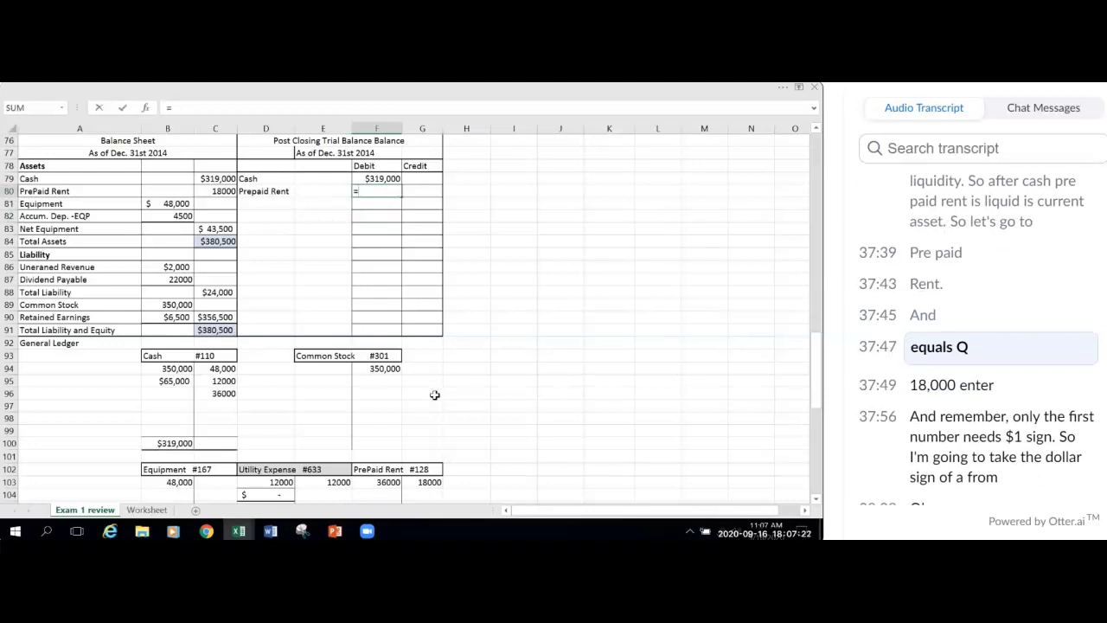
pyautogui.scroll(-3, 435, 392)
pyautogui.click(381, 431)
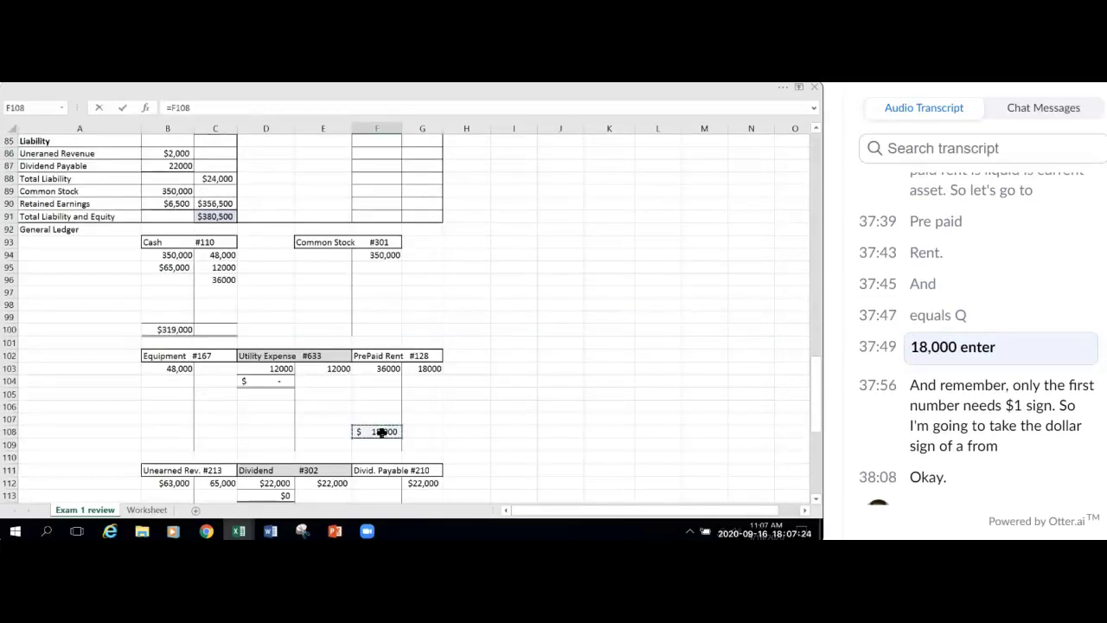
pyautogui.press('Return')
pyautogui.click(560, 392)
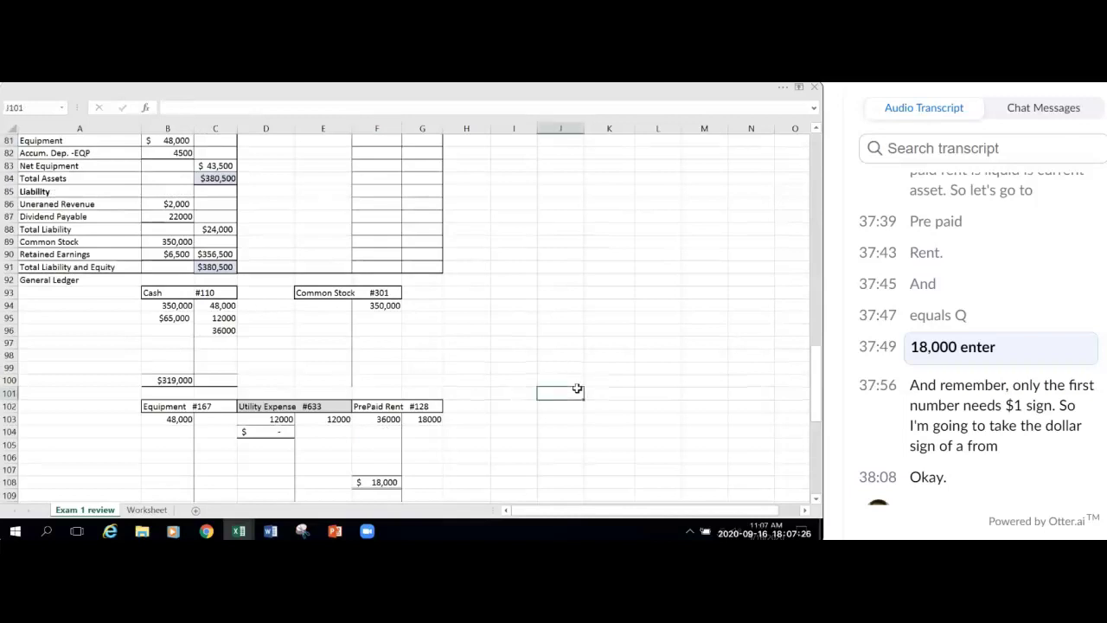
# Step: Remove the dollar sign from the Prepaid Rent debit amount in F80 by applying the General number format
pyautogui.scroll(3, 601, 316)
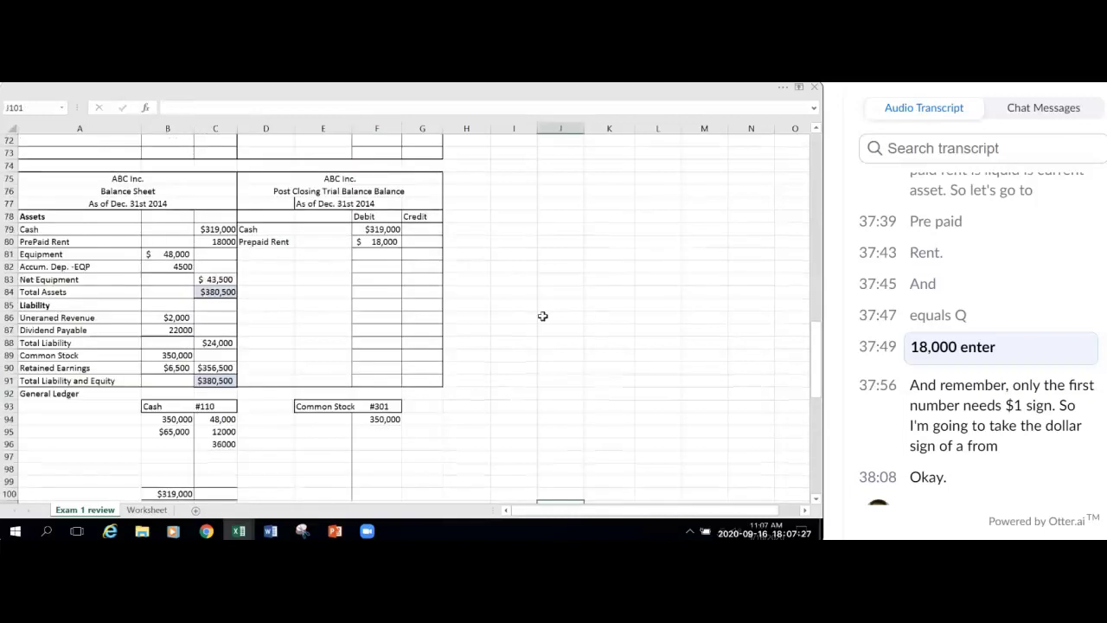
pyautogui.click(370, 244)
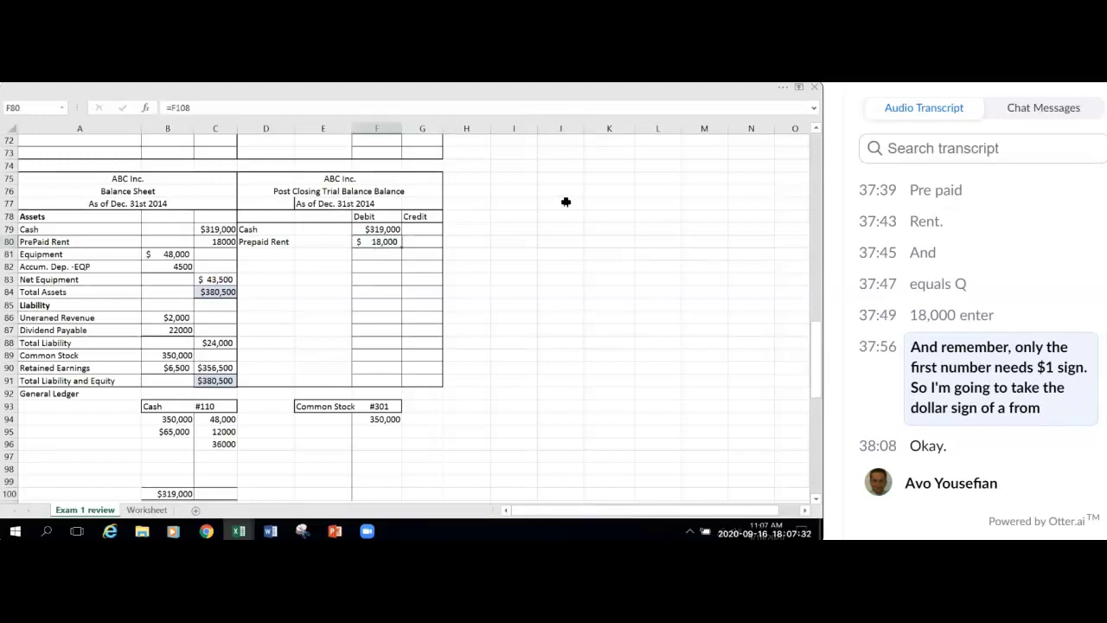
pyautogui.click(787, 92)
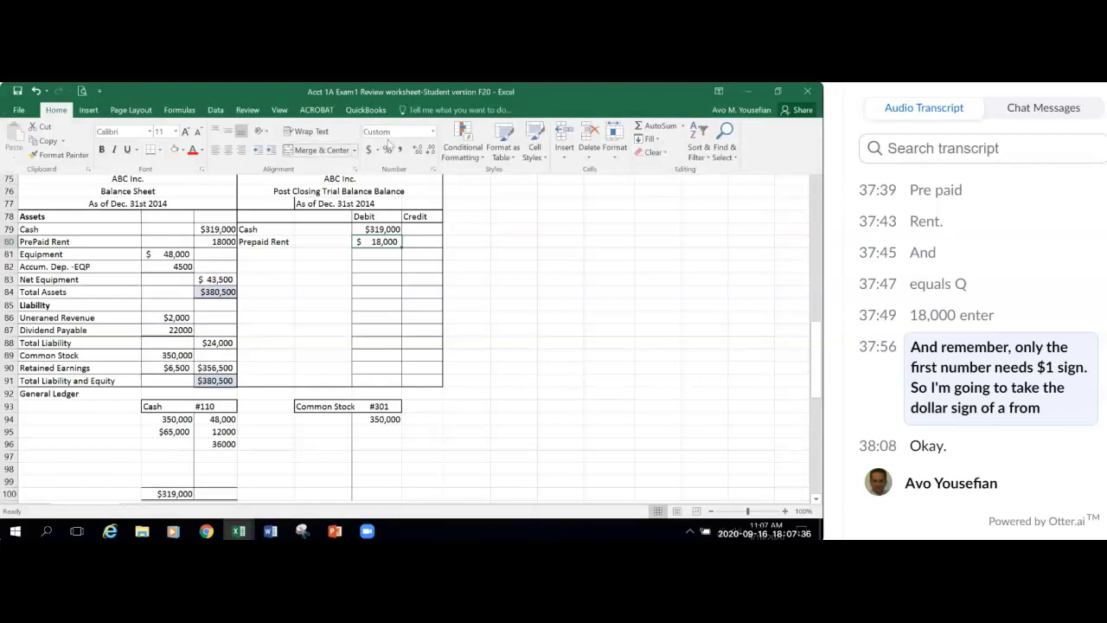
pyautogui.click(433, 131)
pyautogui.click(408, 149)
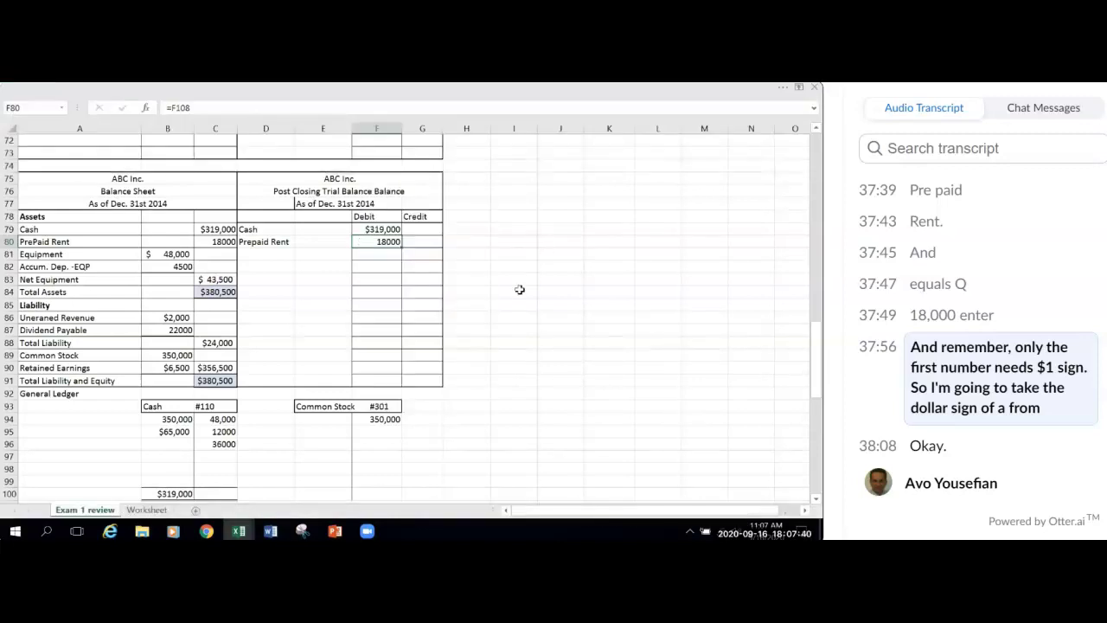
# Step: Enter Equipment in D81 of the trial balance and link its debit amount in F81 to the Equipment ledger balance with =B103
pyautogui.click(247, 254)
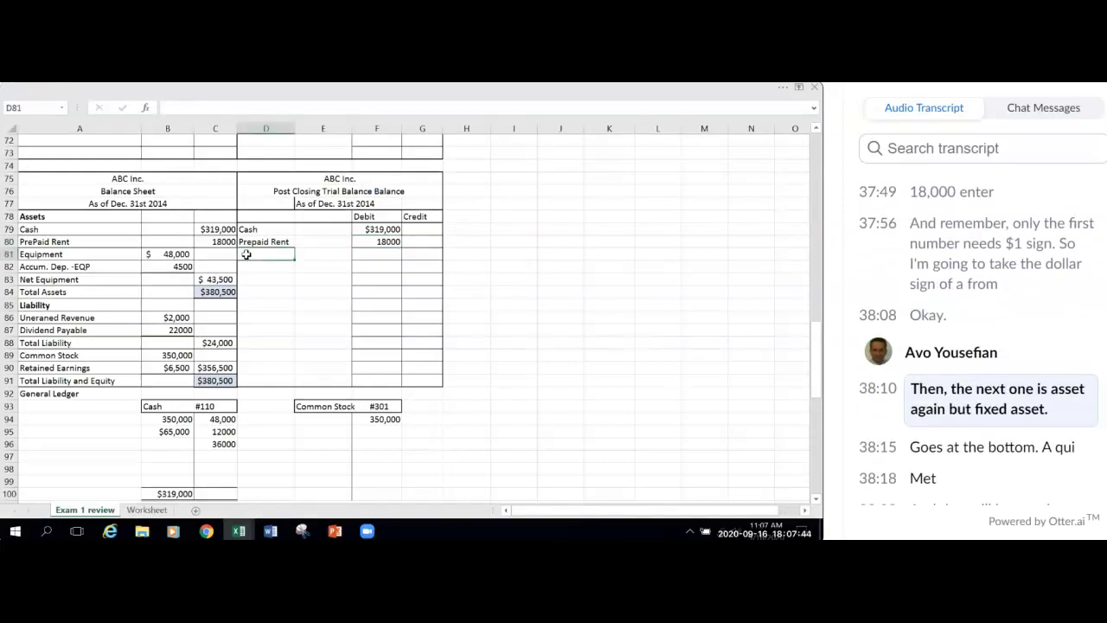
pyautogui.write('Equipemnt')
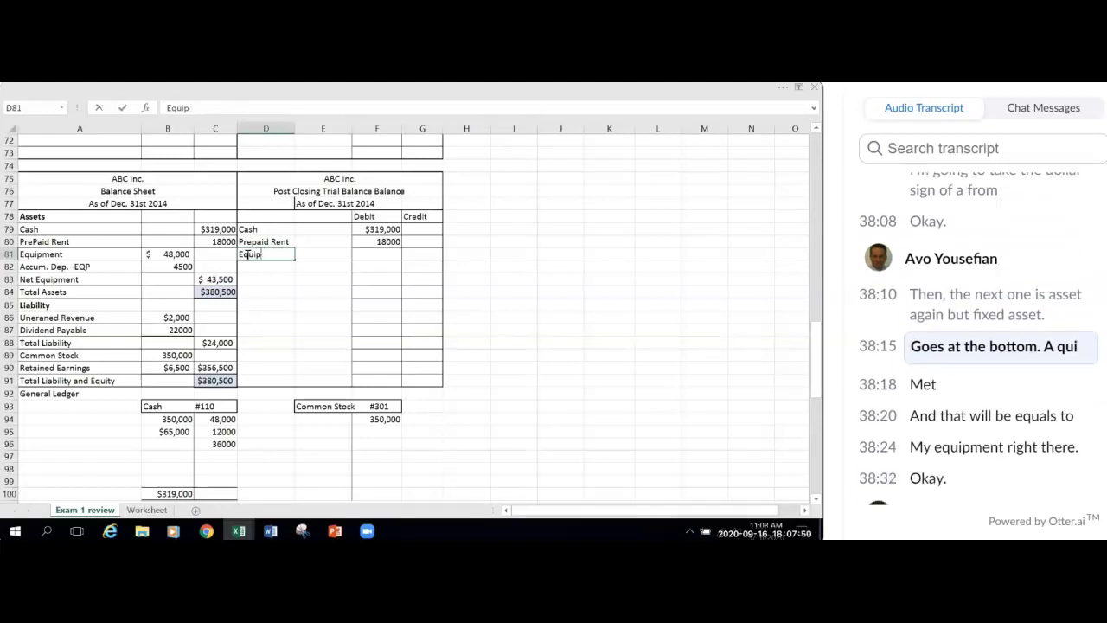
pyautogui.write('ent')
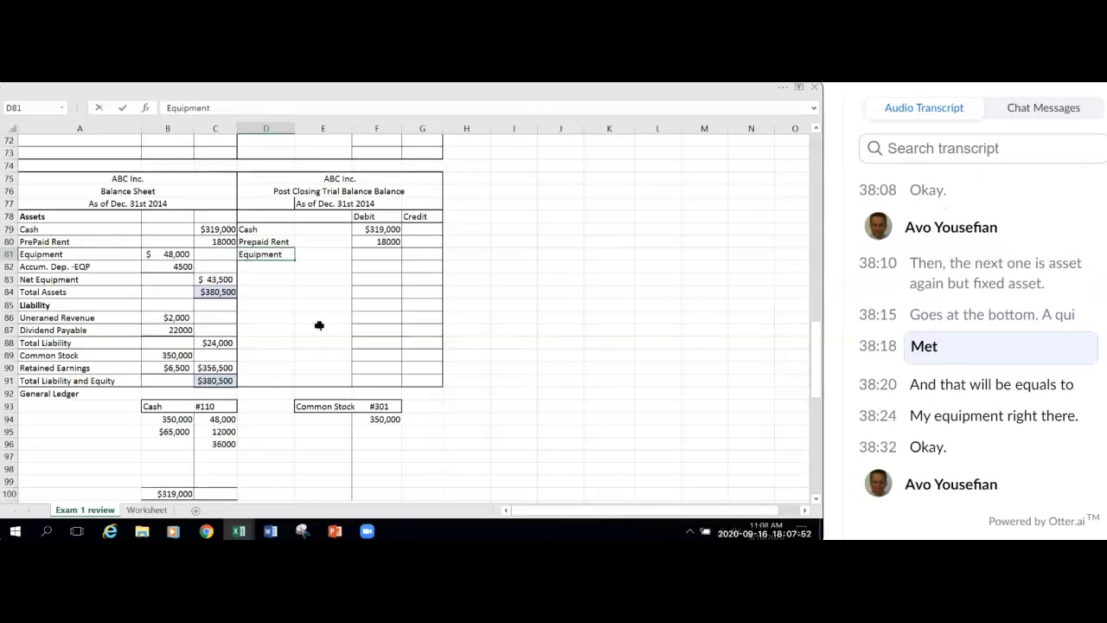
pyautogui.click(387, 256)
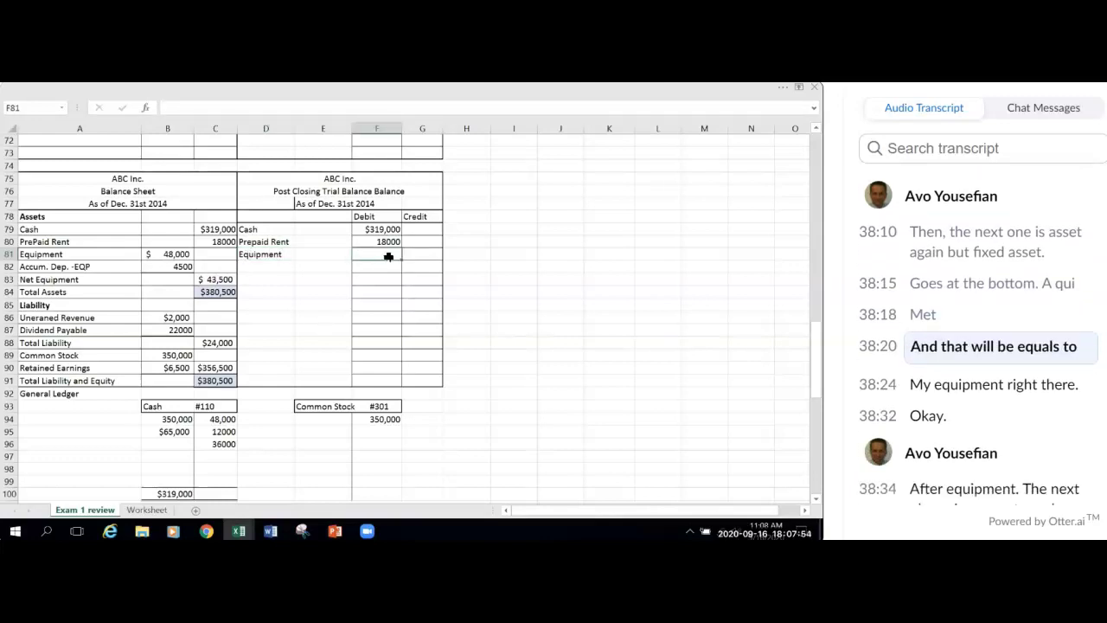
pyautogui.write('=')
pyautogui.scroll(-5, 341, 306)
pyautogui.click(163, 345)
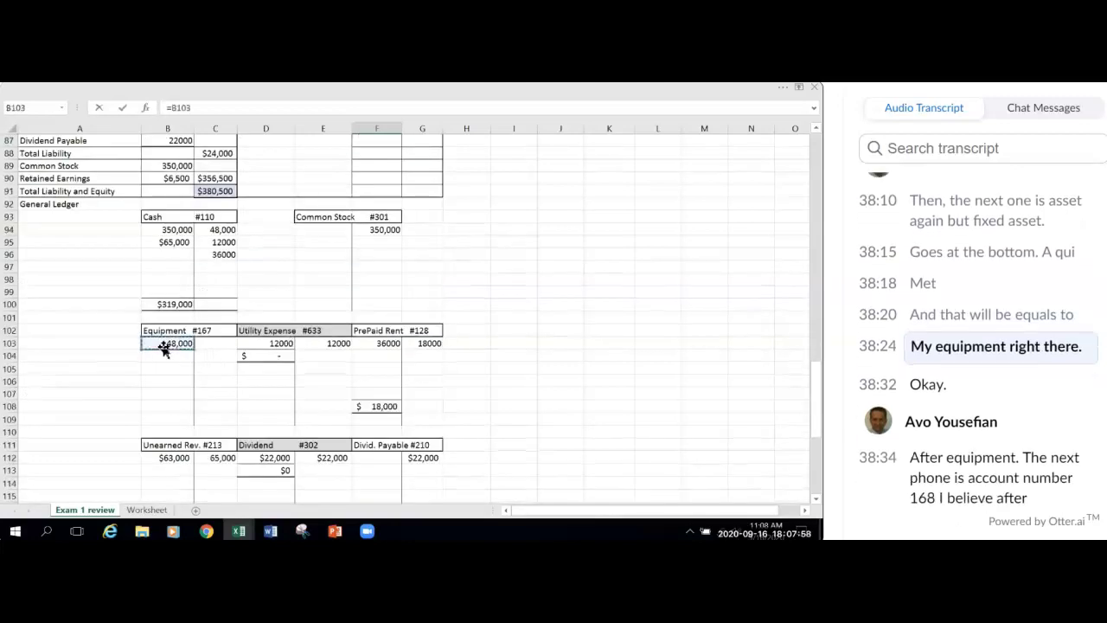
pyautogui.press('Return')
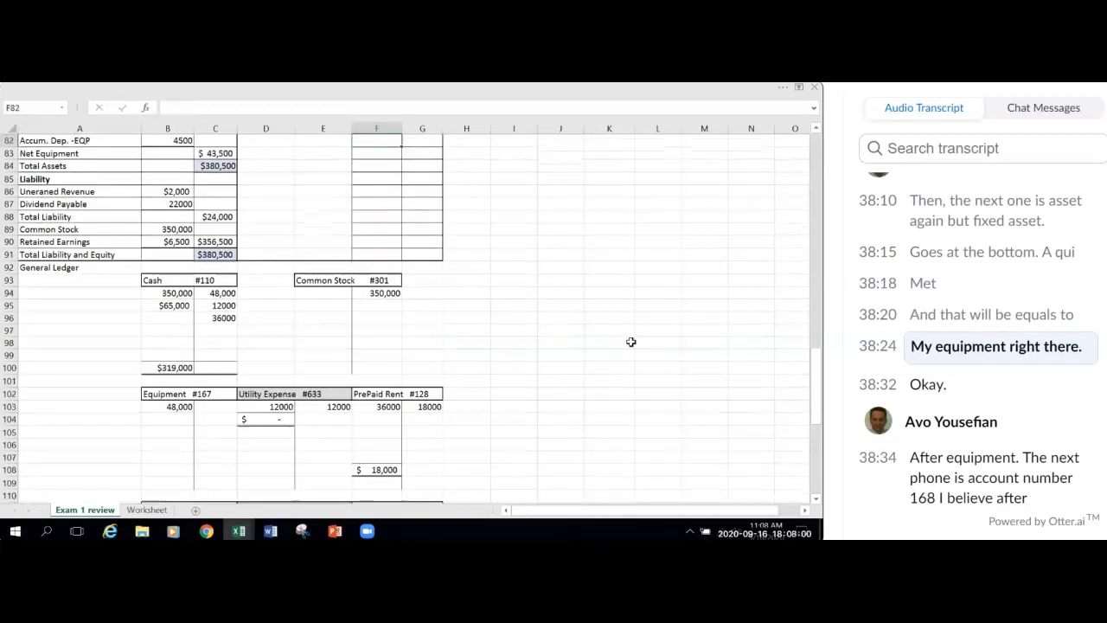
pyautogui.click(553, 341)
pyautogui.scroll(3, 552, 341)
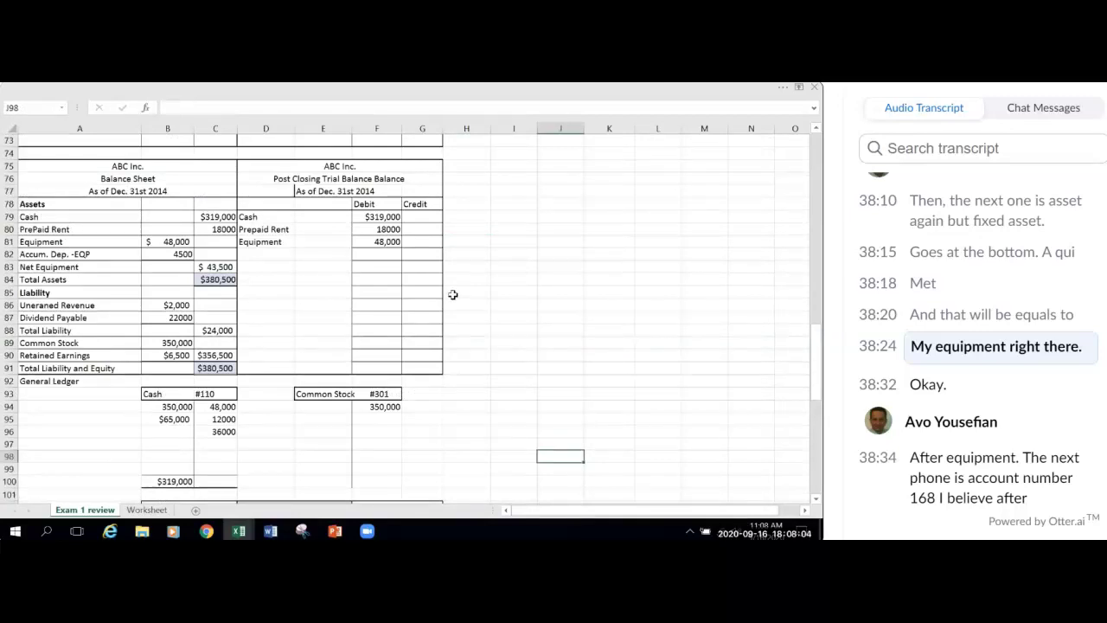
# Step: Enter the account name Acc. Dep.-Eqp in D82 of the trial balance
pyautogui.click(263, 256)
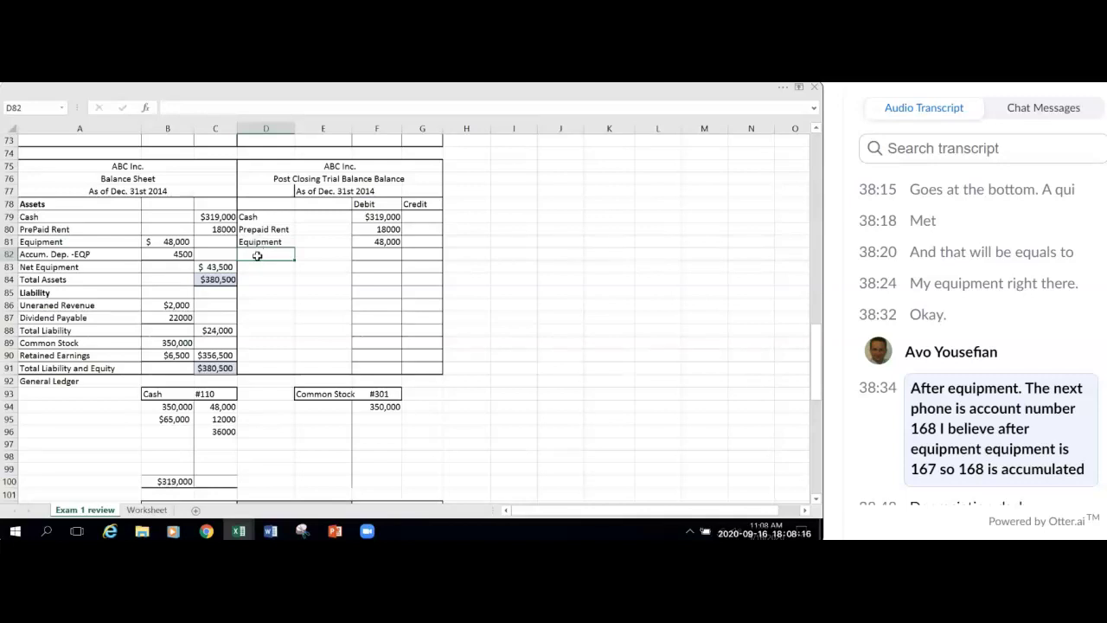
pyautogui.write('Acc. Dep')
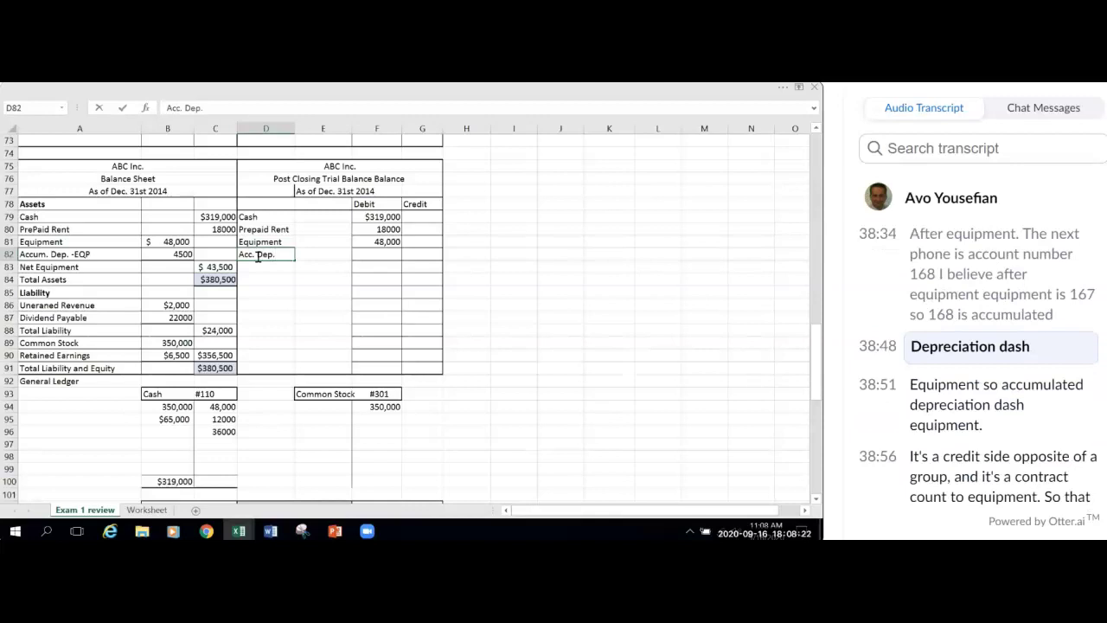
pyautogui.write('.-Eqp')
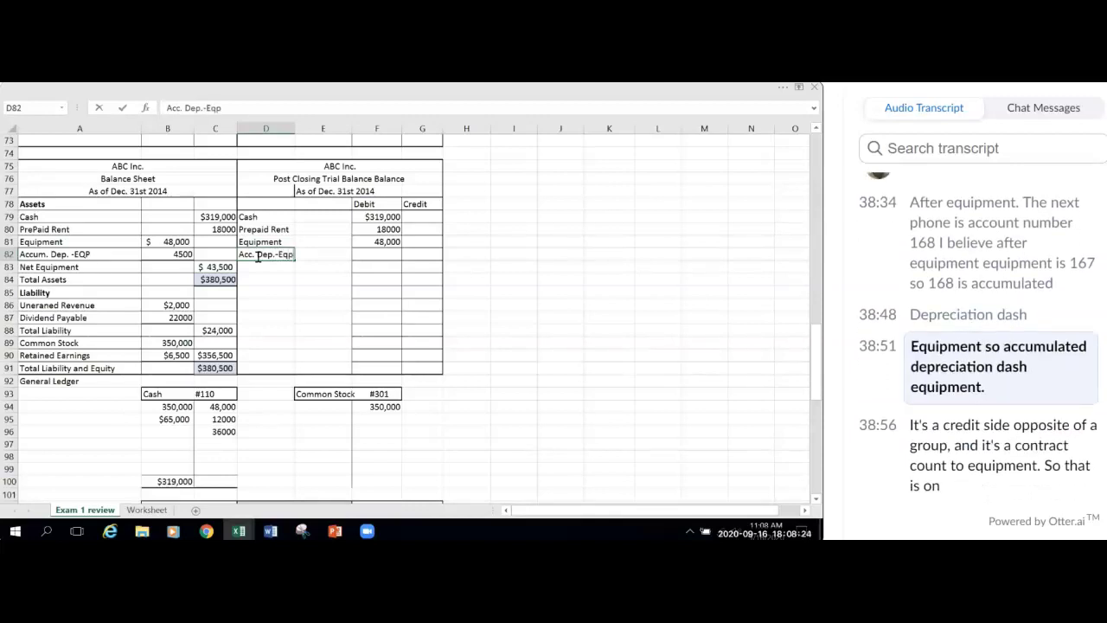
pyautogui.click(507, 288)
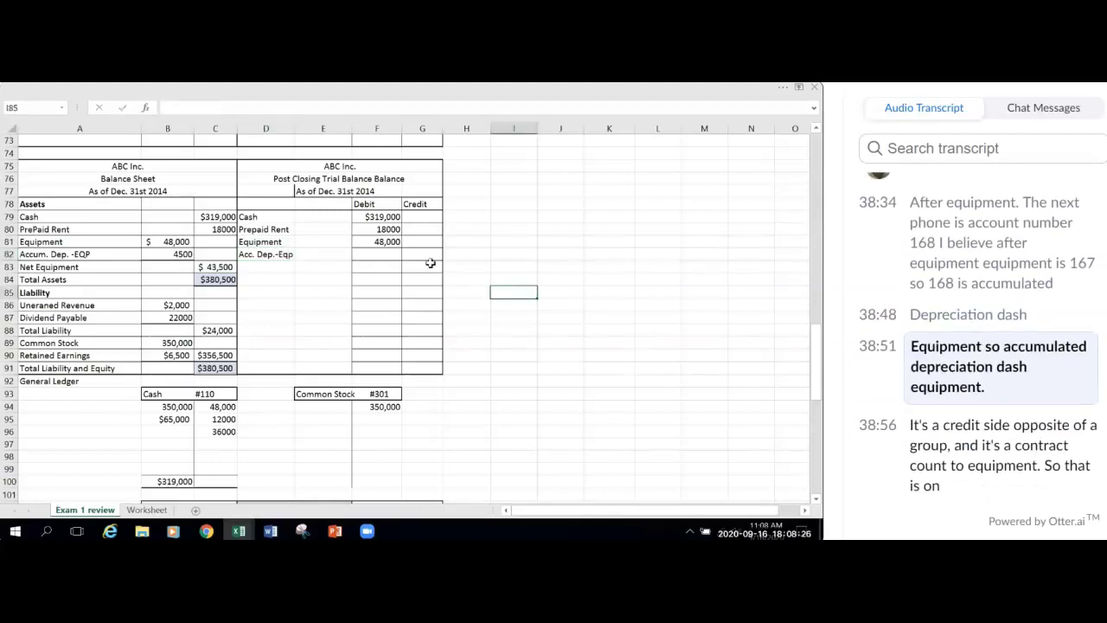
# Step: Link the accumulated depreciation credit amount in G82 to the Acc. Dep.-EQP ledger balance with =G121
pyautogui.scroll(-2, 507, 381)
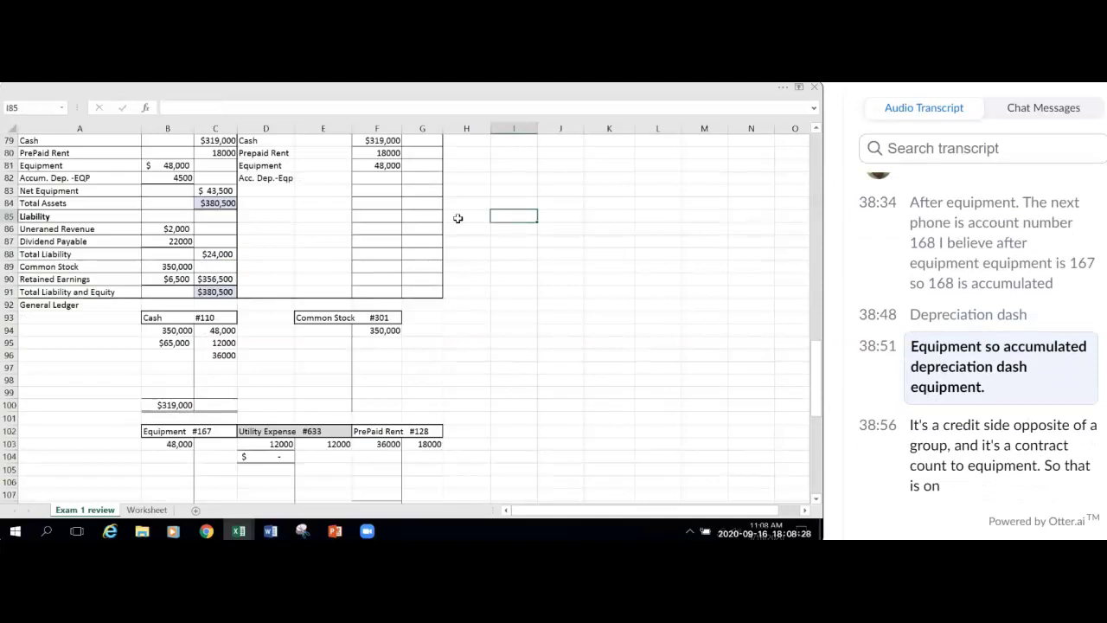
pyautogui.click(425, 178)
pyautogui.write('=')
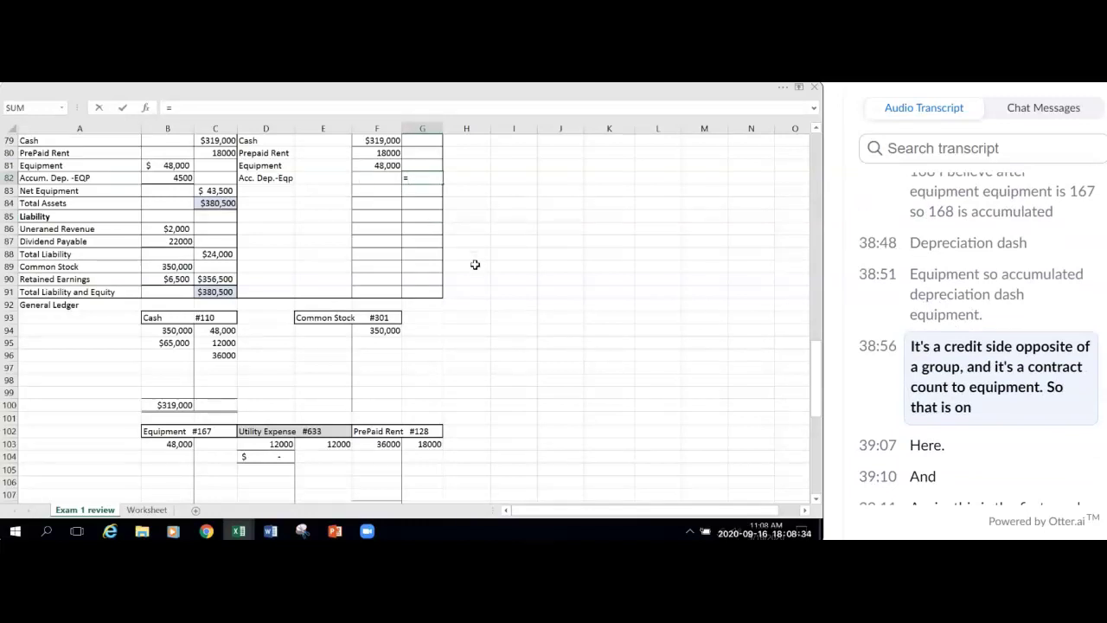
pyautogui.scroll(-3, 475, 265)
pyautogui.scroll(-2, 474, 268)
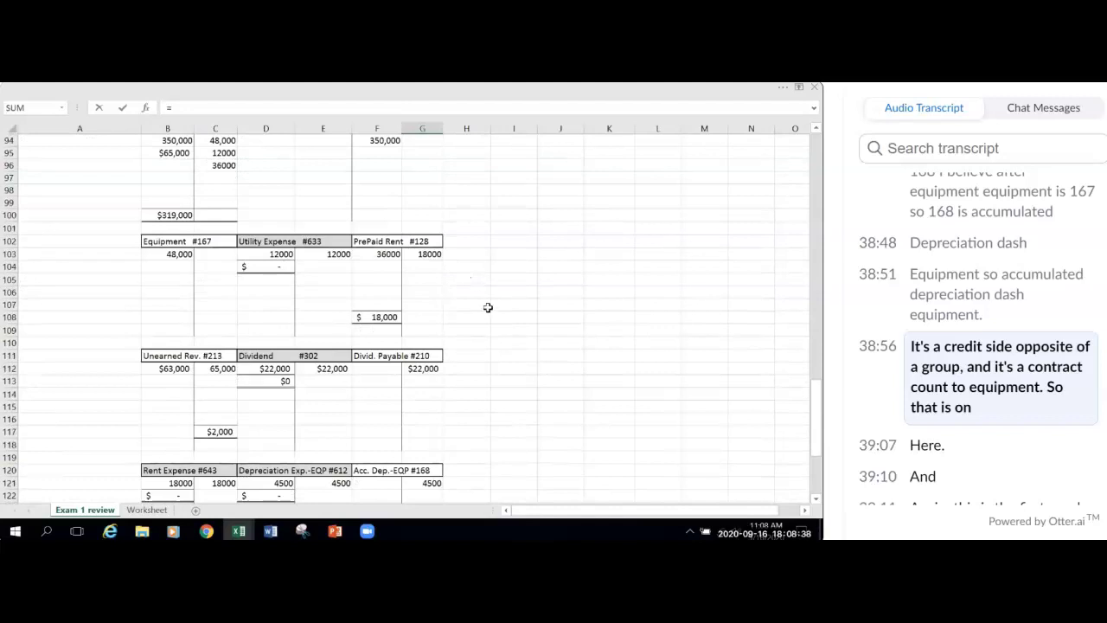
pyautogui.scroll(-2, 487, 312)
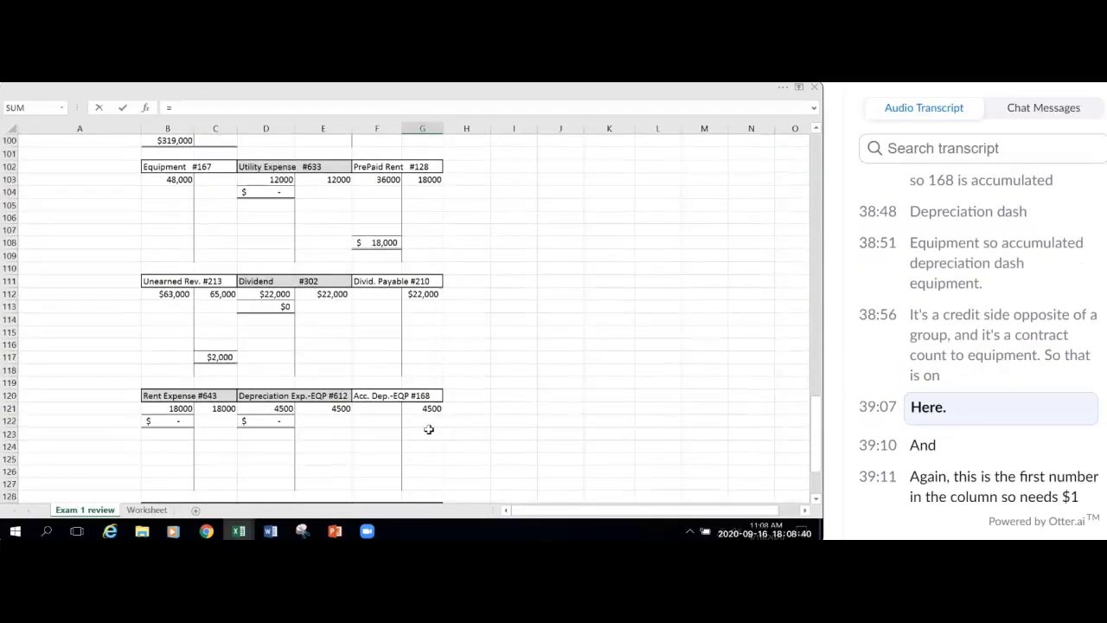
pyautogui.click(428, 408)
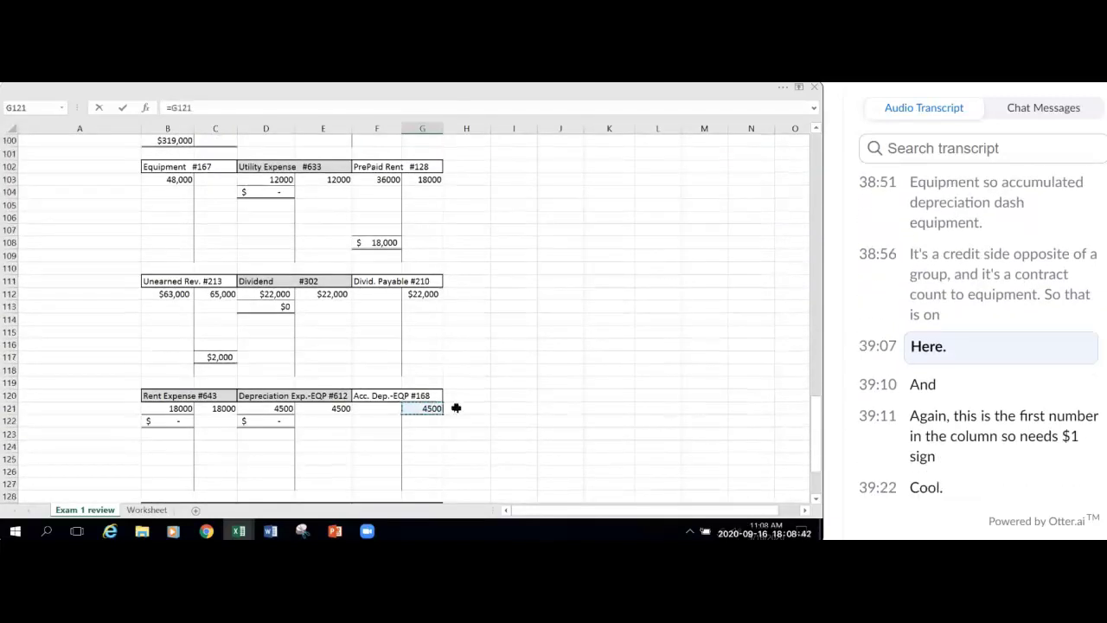
pyautogui.press('Return')
pyautogui.scroll(3, 514, 375)
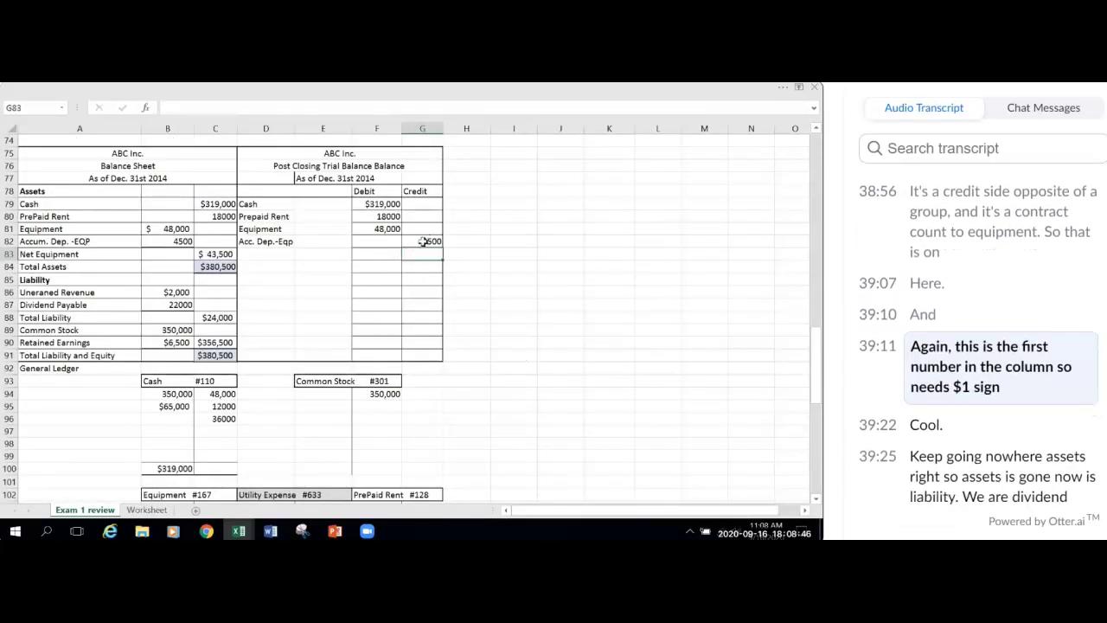
# Step: Format the accumulated depreciation credit amount in G82 with a dollar sign, thousands separator and no decimal places
pyautogui.click(430, 240)
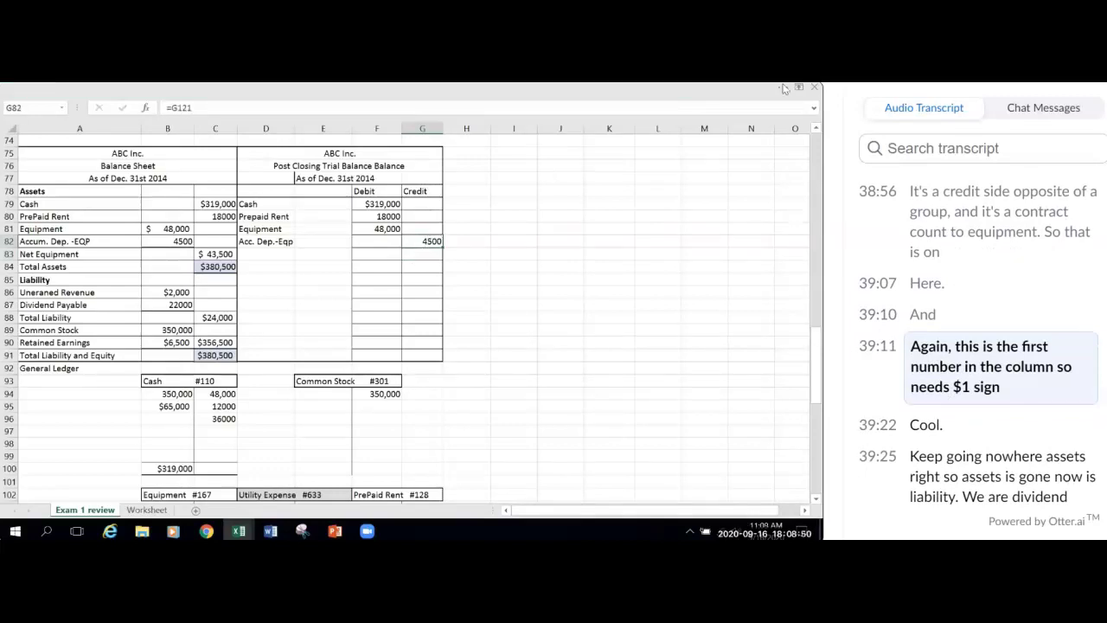
pyautogui.click(784, 88)
pyautogui.click(370, 150)
pyautogui.click(430, 148)
pyautogui.click(429, 149)
pyautogui.click(552, 330)
pyautogui.click(573, 352)
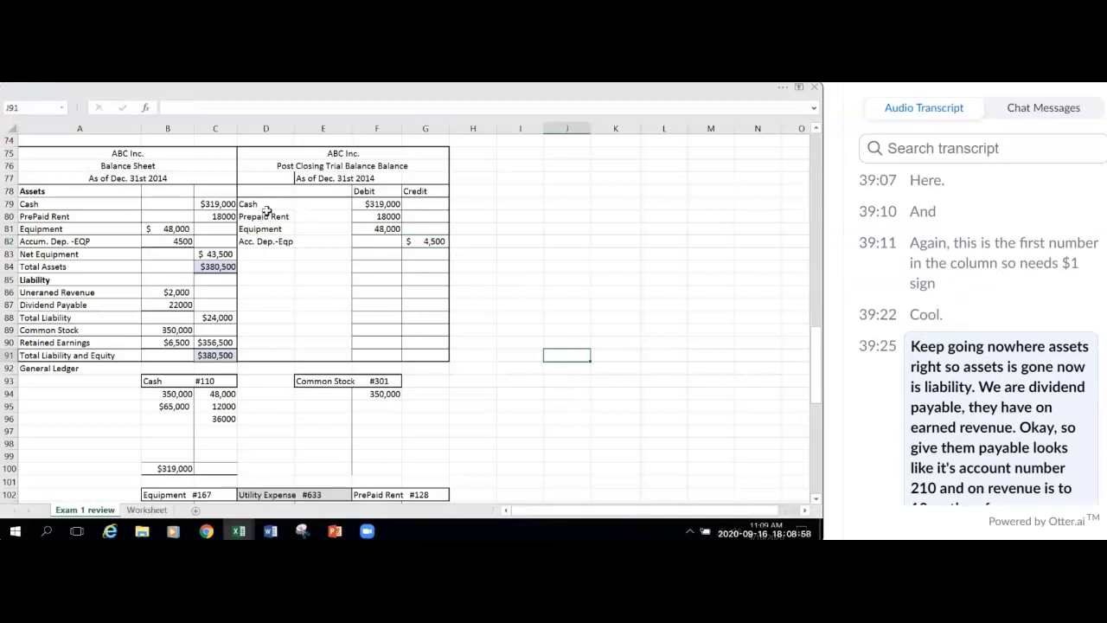
# Step: Check the liability account numbers in the general ledger and enter Dividend Payable in D83 of the trial balance
pyautogui.scroll(-3, 391, 419)
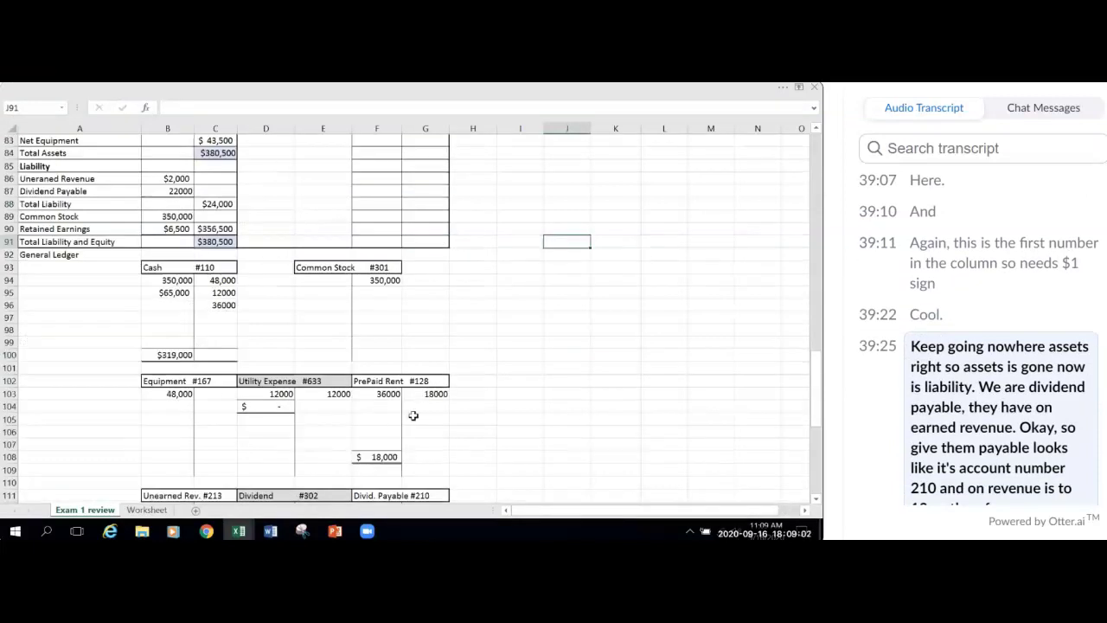
pyautogui.scroll(-1, 413, 416)
pyautogui.scroll(-1, 413, 416)
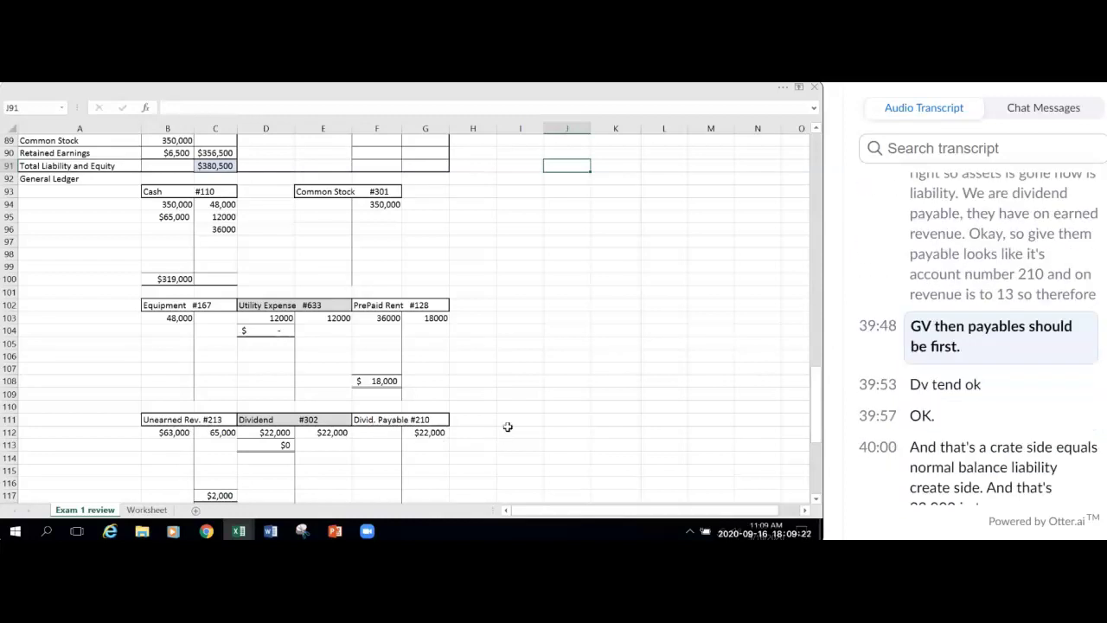
pyautogui.scroll(7, 508, 426)
pyautogui.click(249, 327)
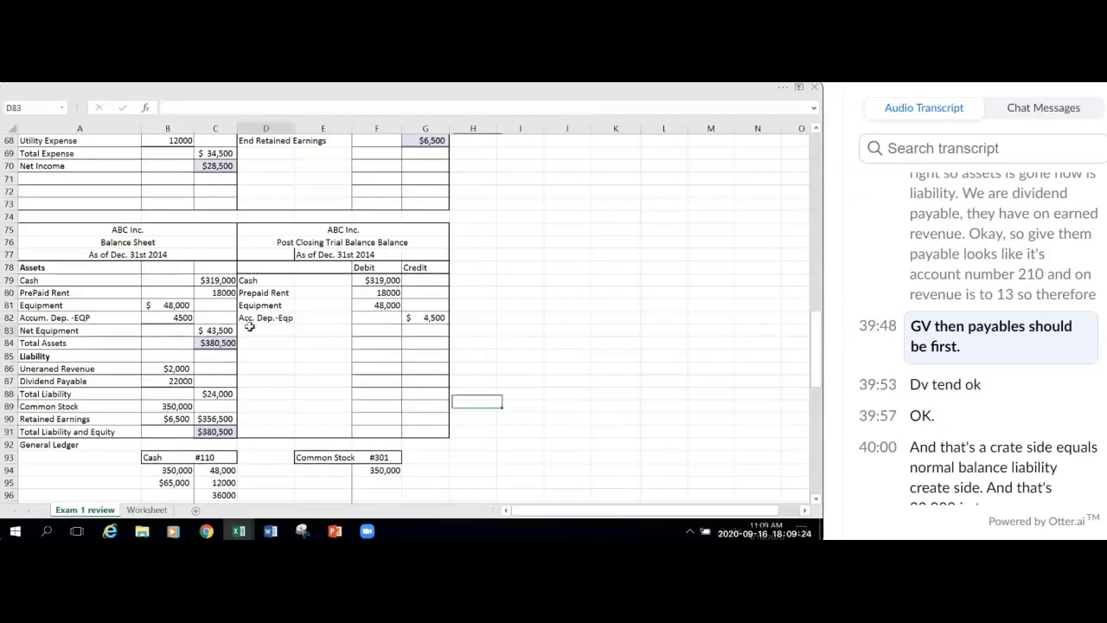
pyautogui.write('Divi')
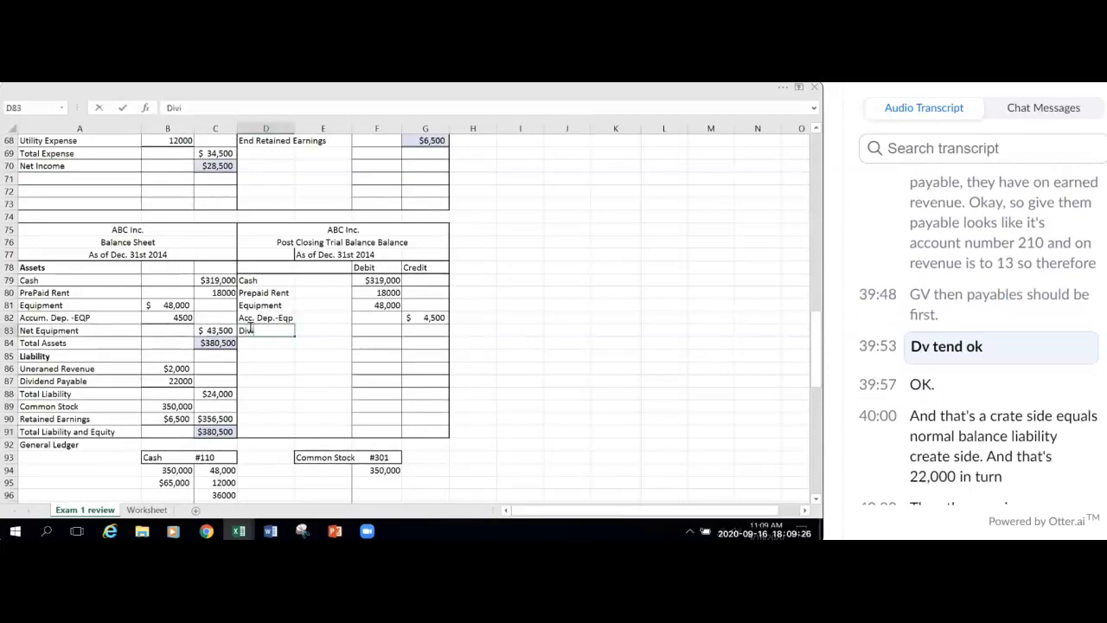
pyautogui.write('dend Pauyable')
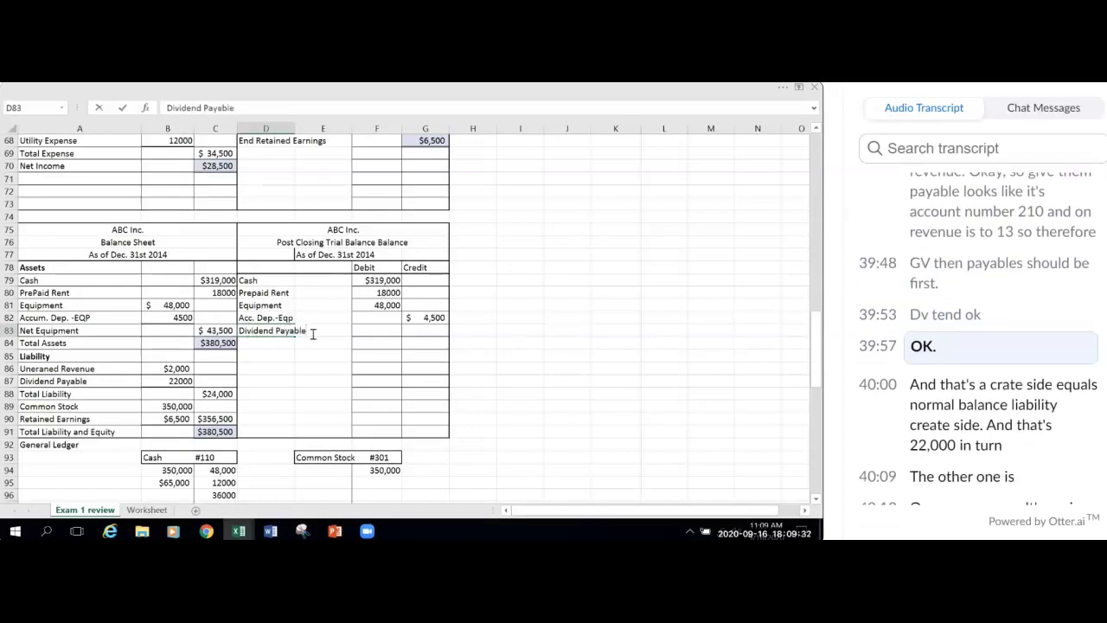
# Step: Link the Dividend Payable credit amount in G83 to its ledger balance with =G112
pyautogui.click(425, 333)
pyautogui.write('=')
pyautogui.scroll(-5, 452, 377)
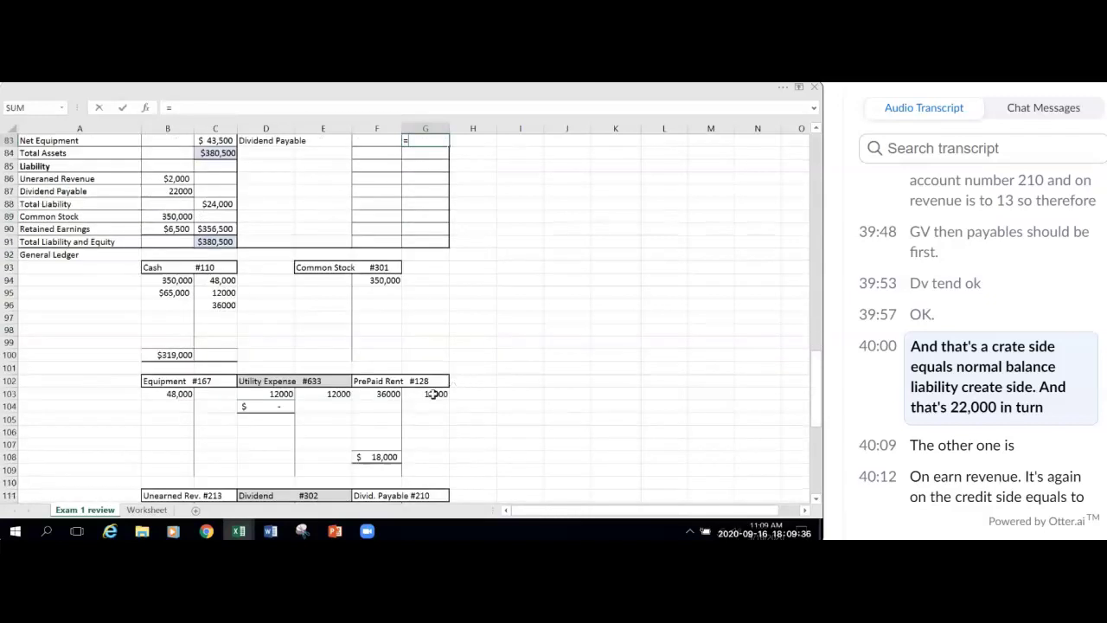
pyautogui.scroll(-2, 432, 394)
pyautogui.click(436, 435)
pyautogui.press('Return')
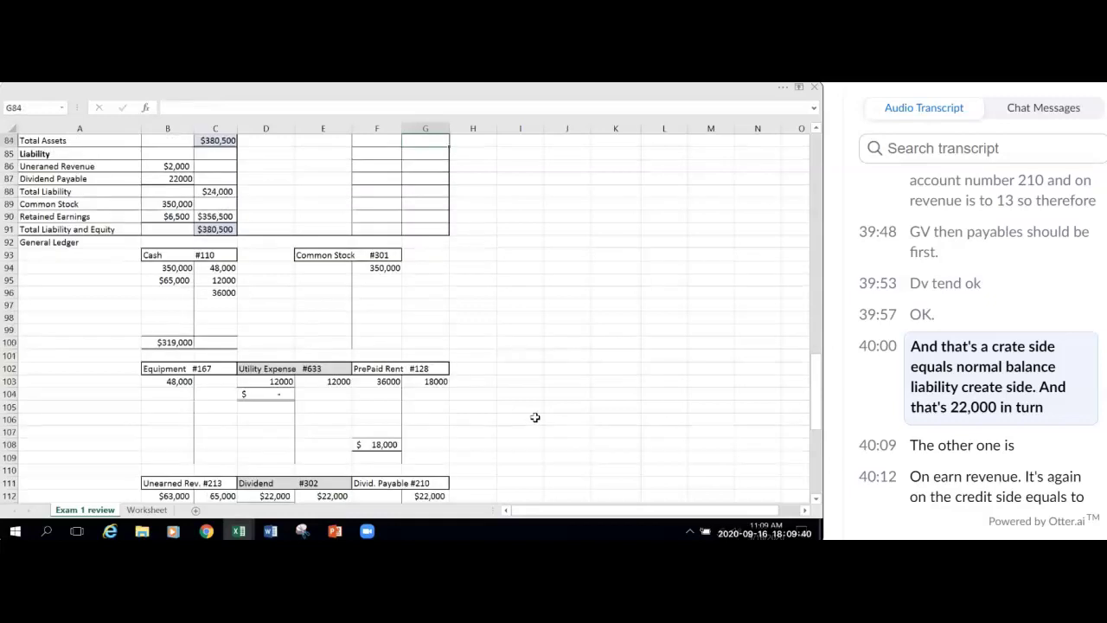
# Step: Enter Unearned Revenue in D84 and link its credit amount in G84 to the Unearned Revenue ledger balance with =C117
pyautogui.scroll(3, 533, 416)
pyautogui.click(249, 253)
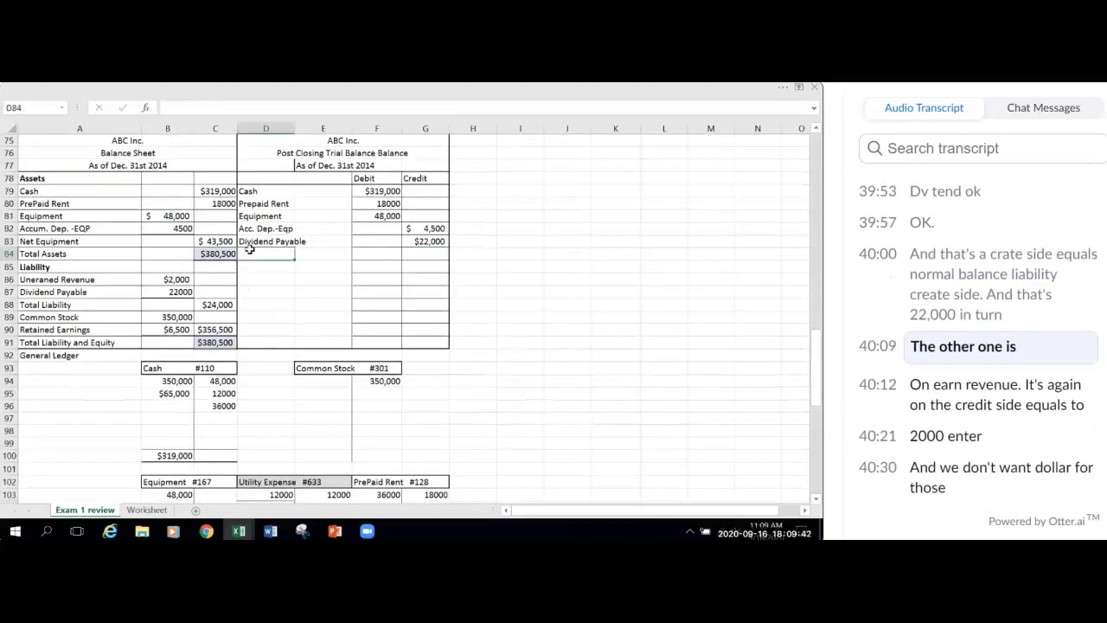
pyautogui.write('Unearne')
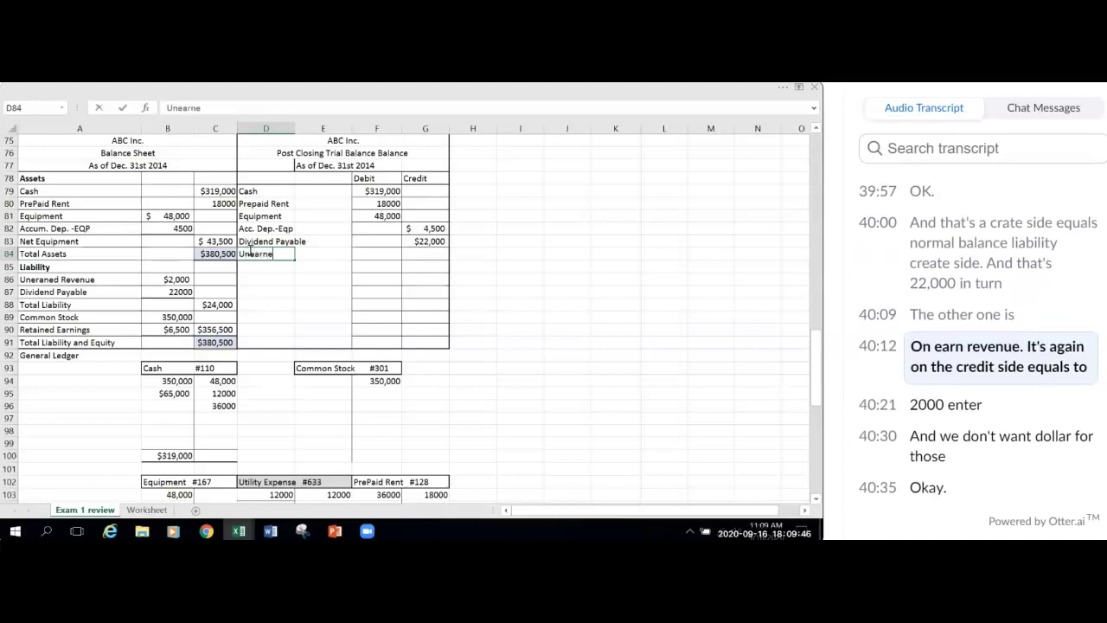
pyautogui.write('d Revenue')
pyautogui.click(431, 254)
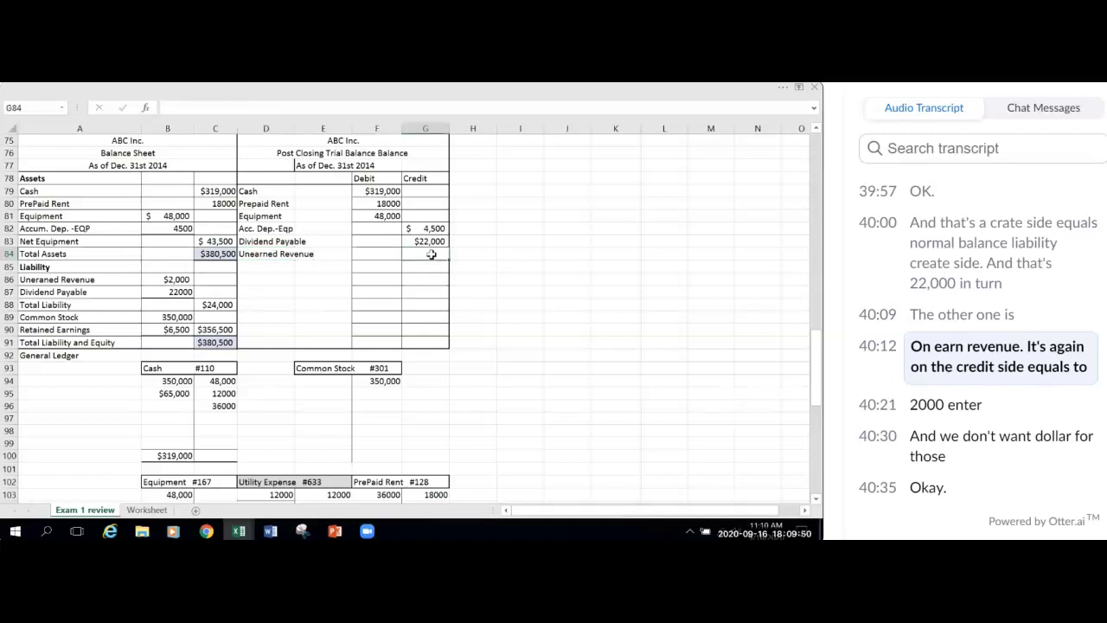
pyautogui.write('=')
pyautogui.scroll(-6, 242, 378)
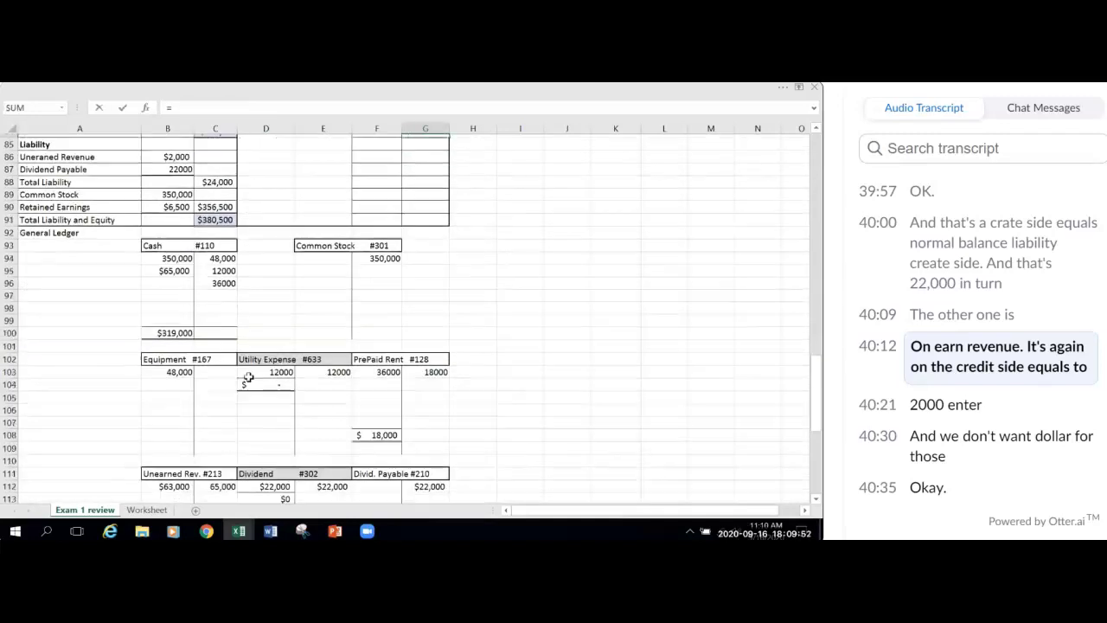
pyautogui.click(224, 445)
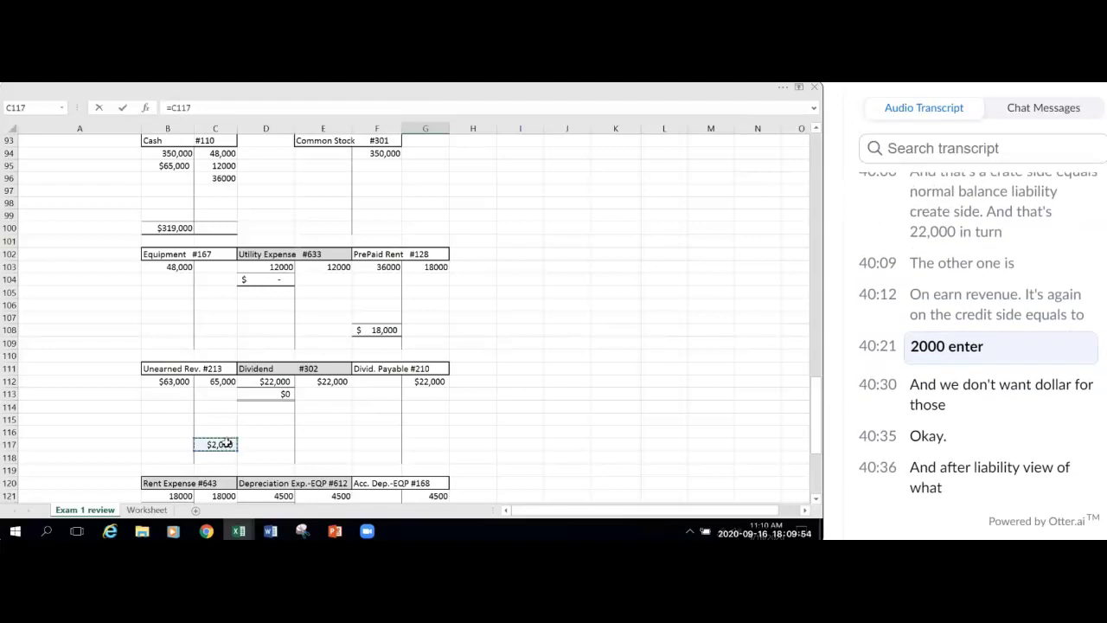
pyautogui.press('Return')
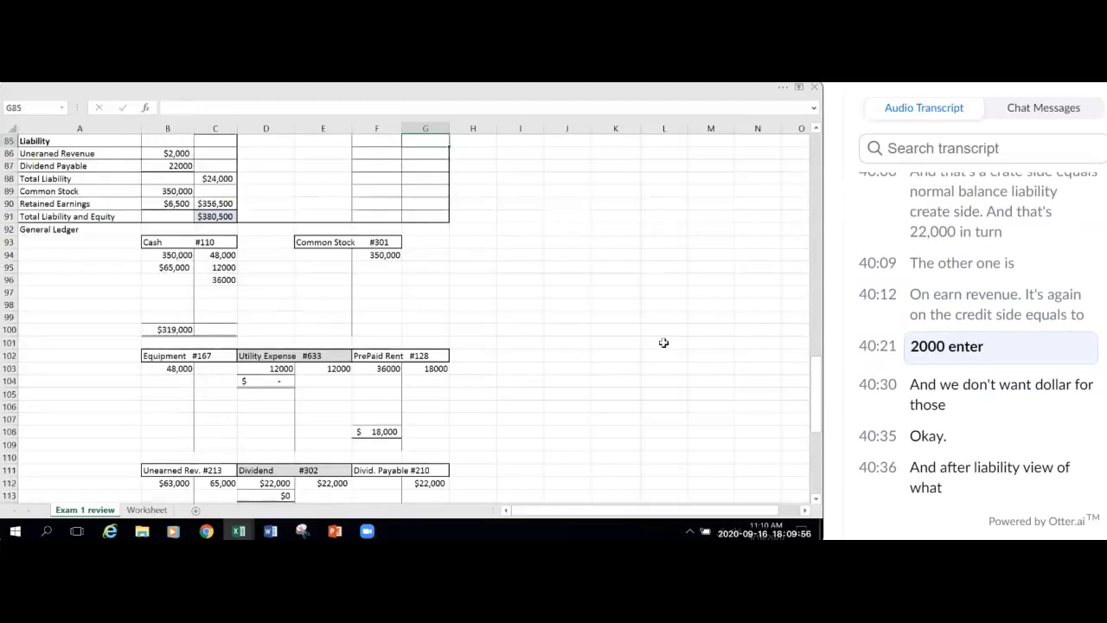
# Step: Change the number format of the Dividend Payable and Unearned Revenue credit amounts in G83:G84 to General
pyautogui.scroll(2, 657, 344)
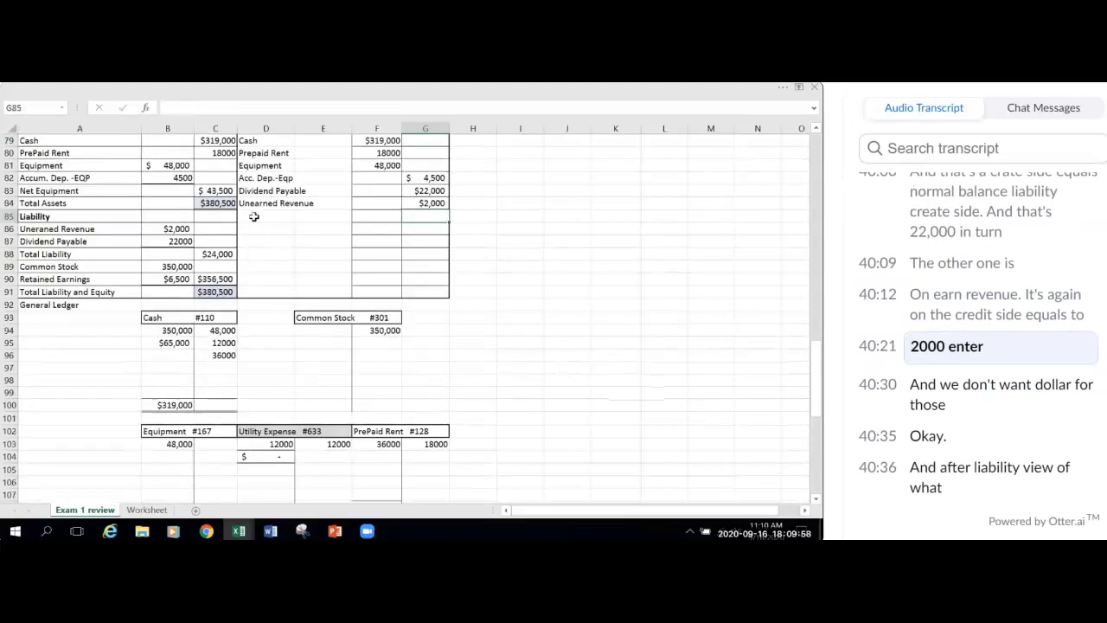
pyautogui.moveTo(406, 191); pyautogui.dragTo(424, 203)
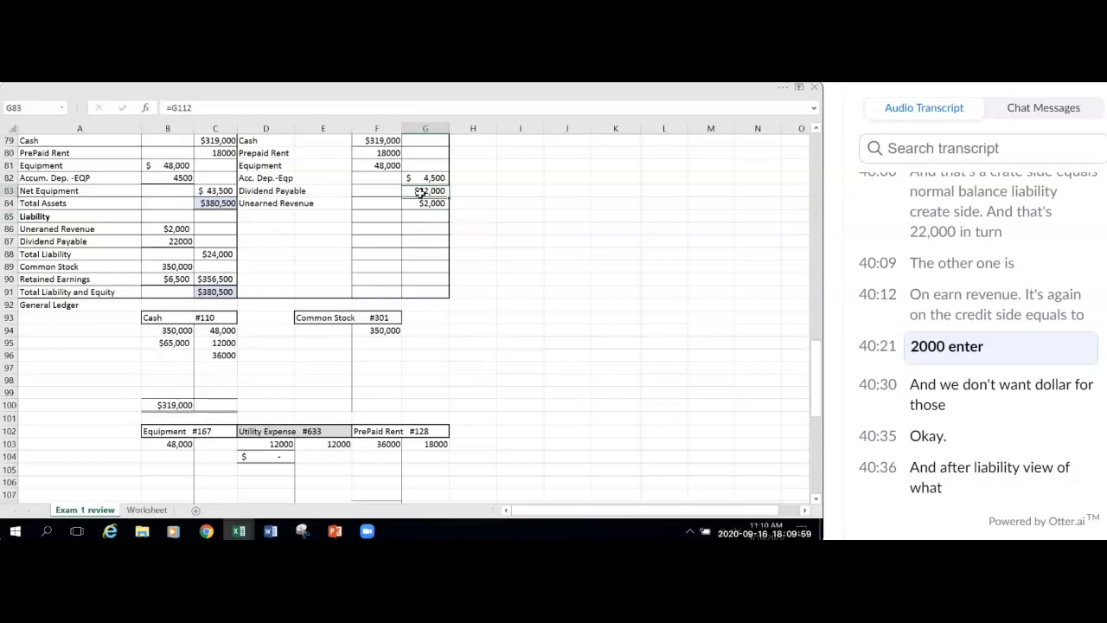
pyautogui.click(783, 89)
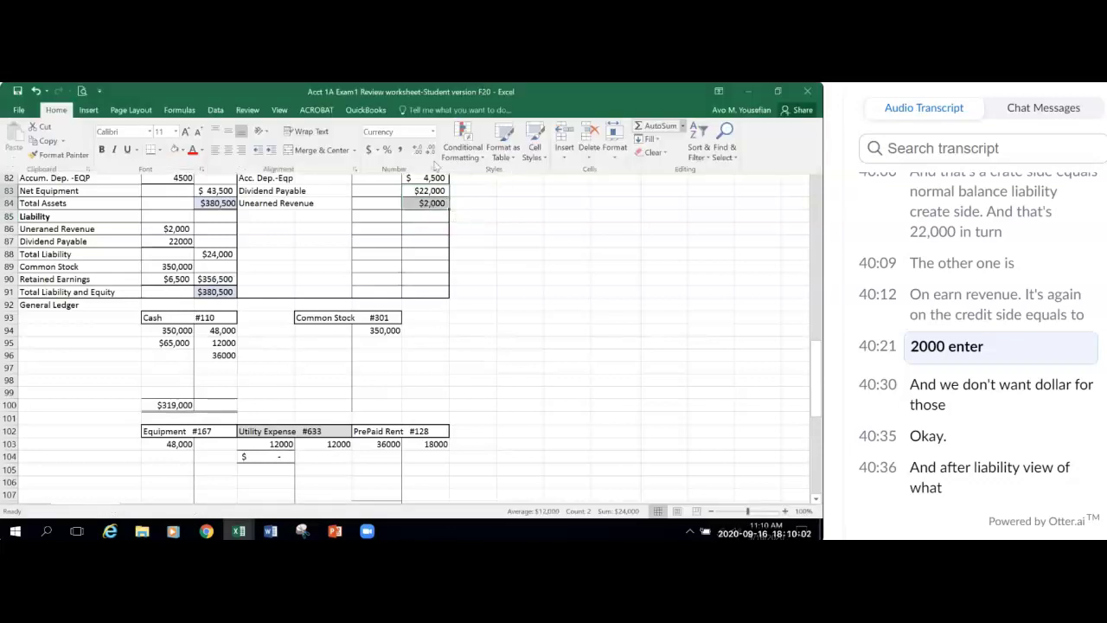
pyautogui.click(432, 131)
pyautogui.click(383, 154)
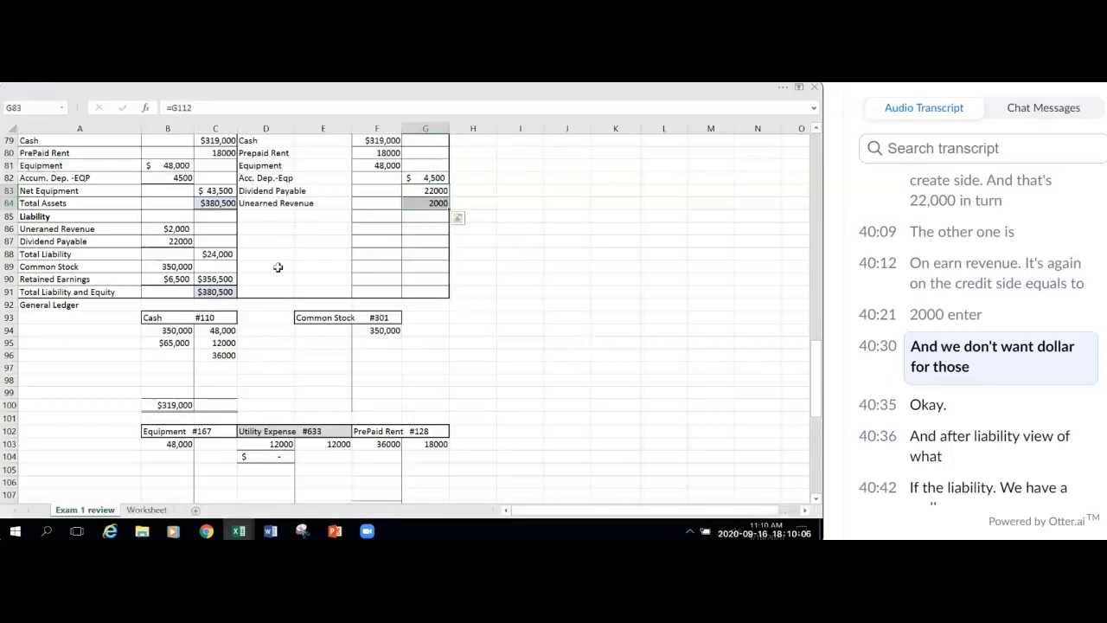
# Step: Check the general ledger for the first equity account and enter Common Stock in D85 of the trial balance
pyautogui.click(267, 216)
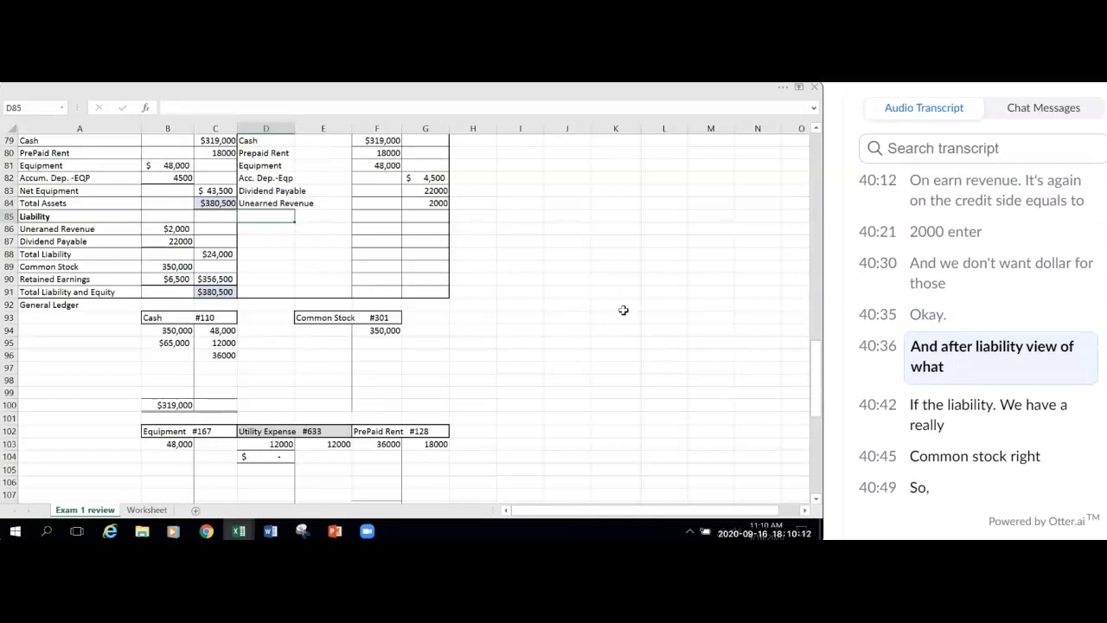
pyautogui.scroll(-3, 622, 337)
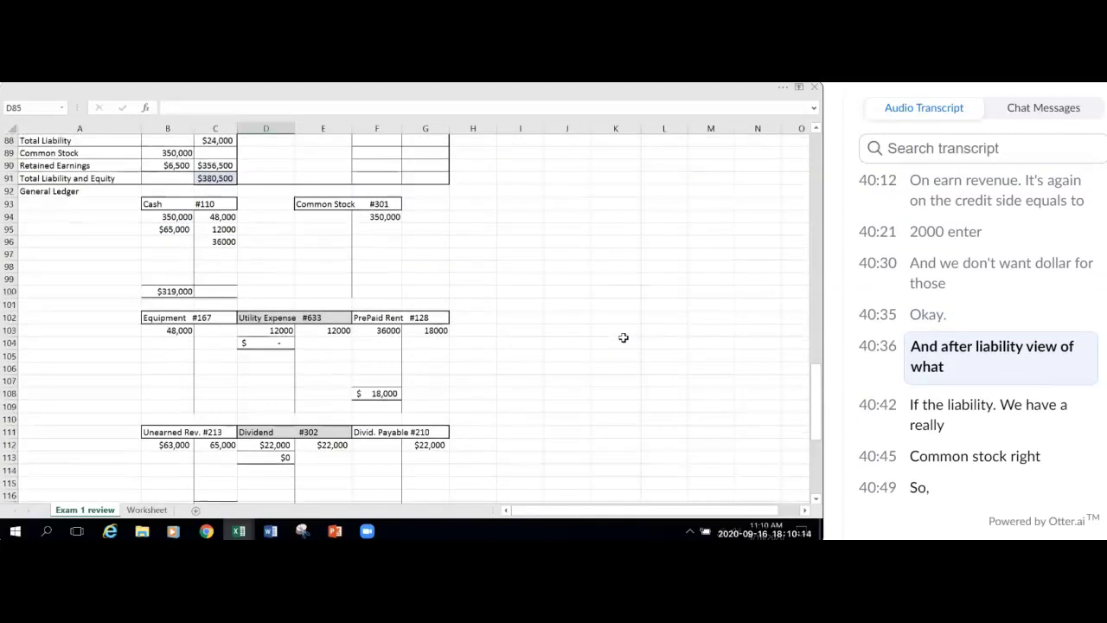
pyautogui.scroll(-1, 620, 337)
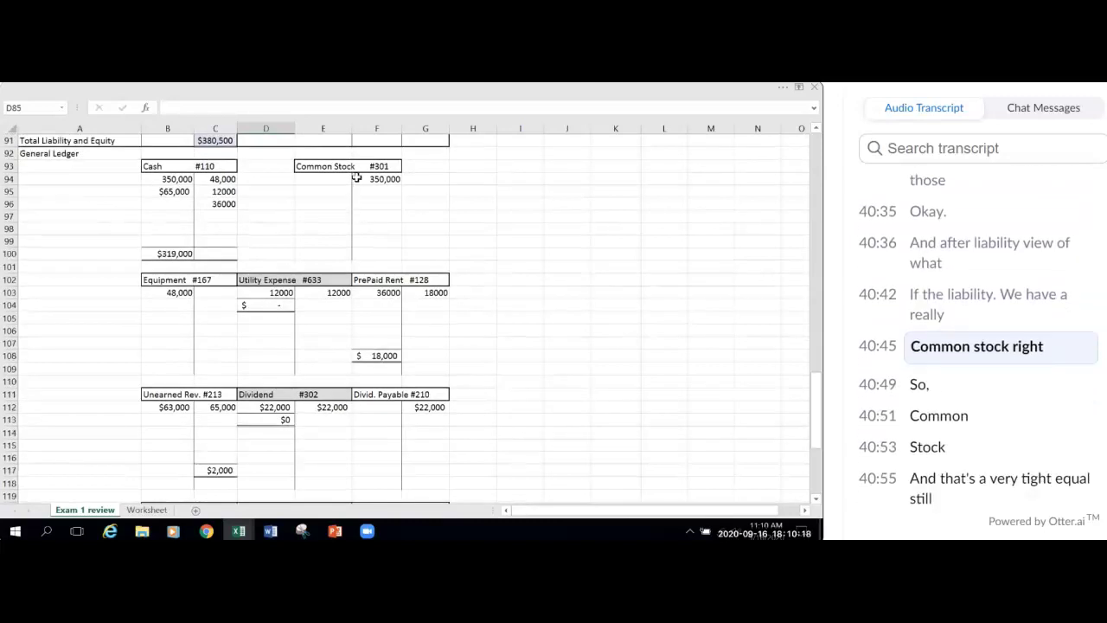
pyautogui.scroll(2, 496, 224)
pyautogui.scroll(5, 496, 227)
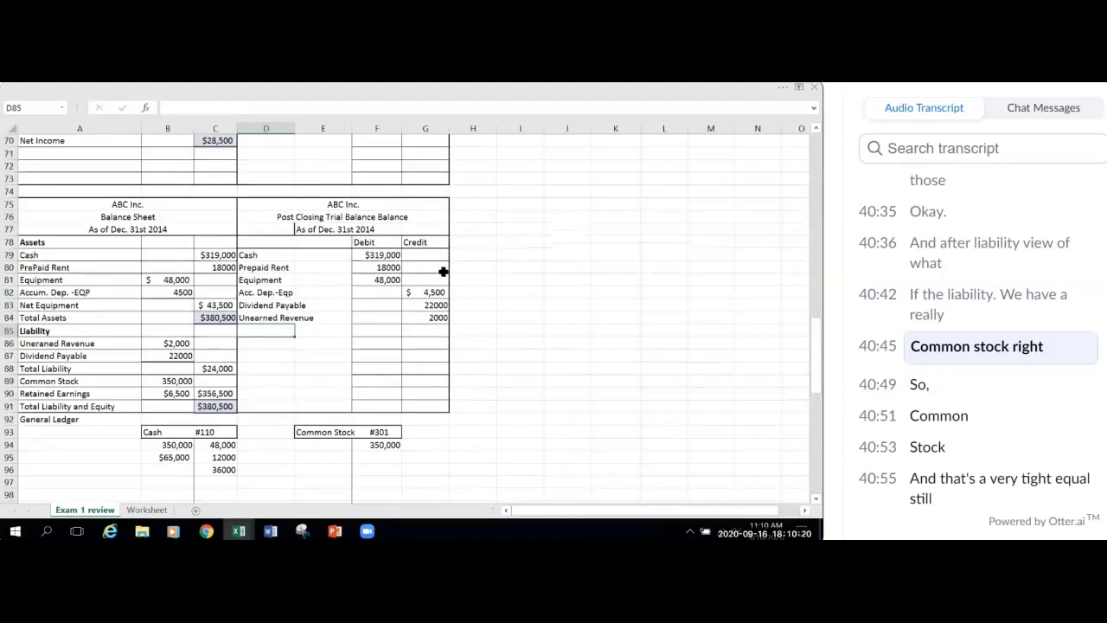
pyautogui.write('Commom')
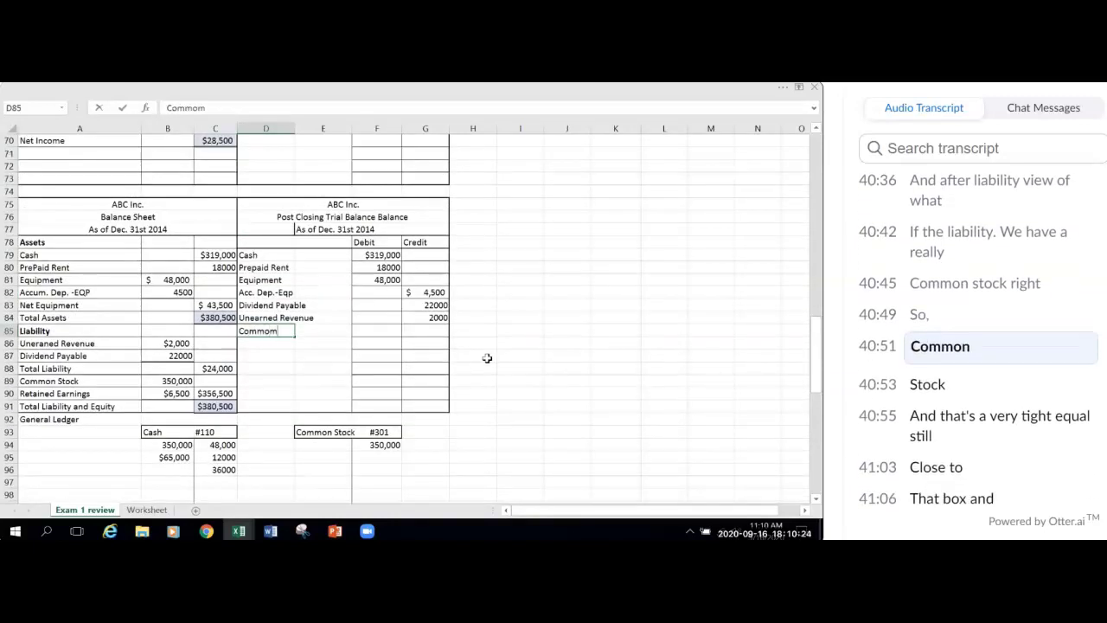
pyautogui.write(' Stock')
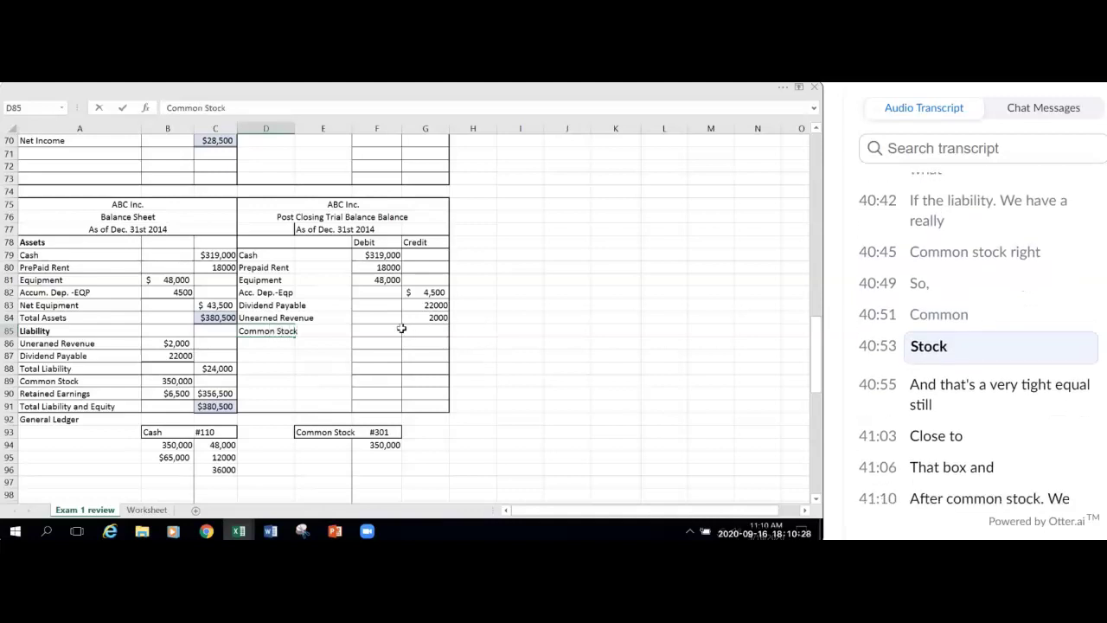
# Step: Link the Common Stock credit amount in G85 to its general ledger balance with =F94
pyautogui.click(436, 333)
pyautogui.write('=')
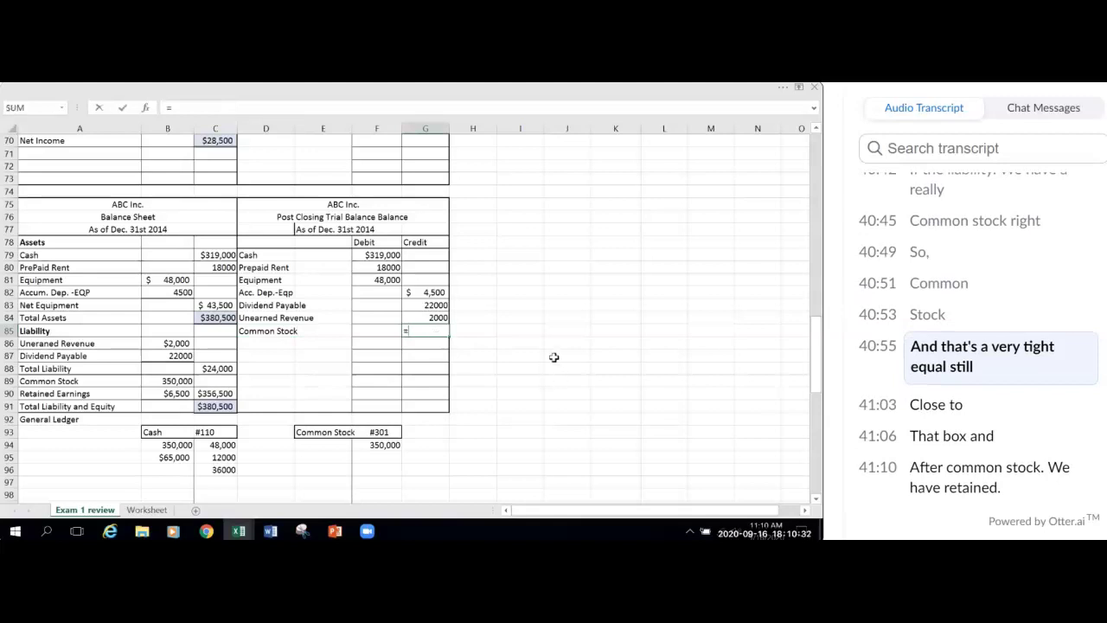
pyautogui.scroll(-4, 553, 357)
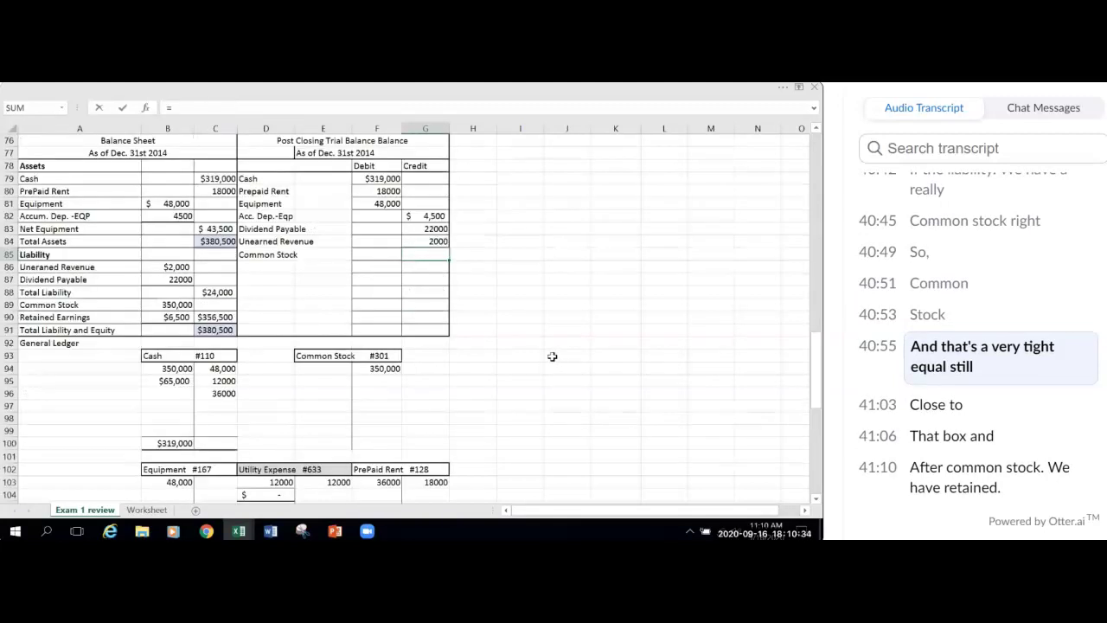
pyautogui.scroll(-3, 552, 356)
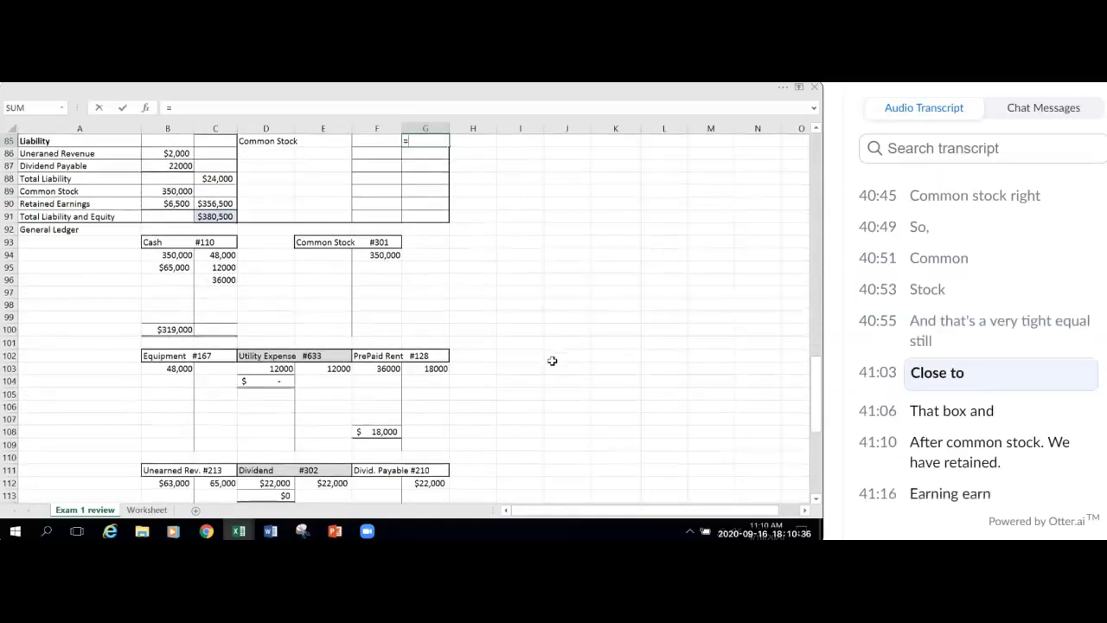
pyautogui.click(384, 179)
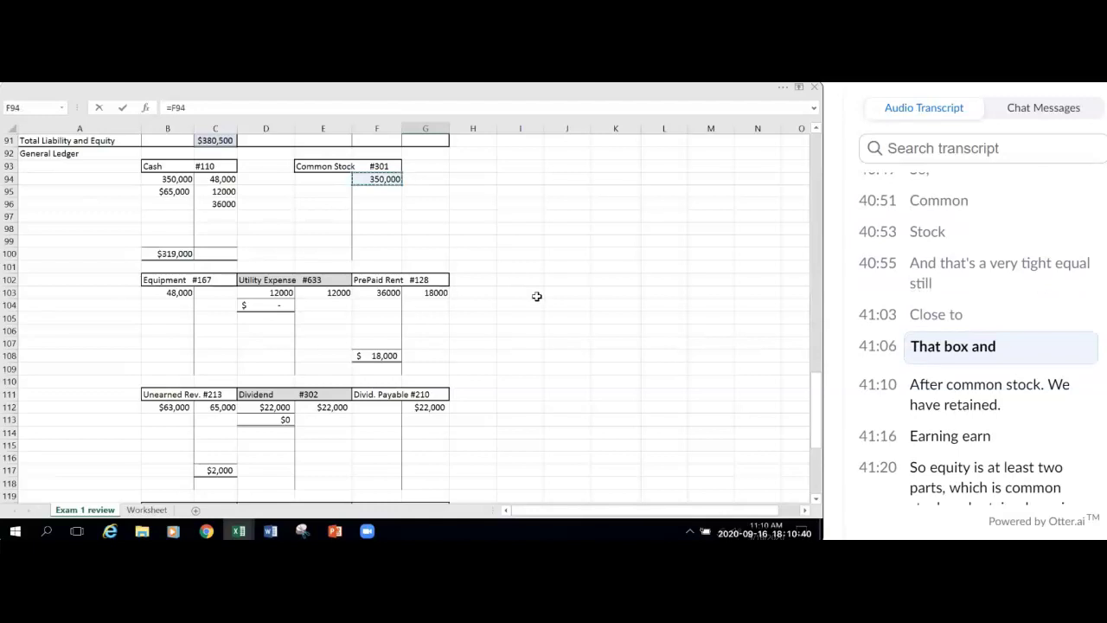
pyautogui.press('Return')
# Step: Enter Retained Earnings in D86, below Common Stock in the post-closing trial balance
pyautogui.scroll(3, 574, 297)
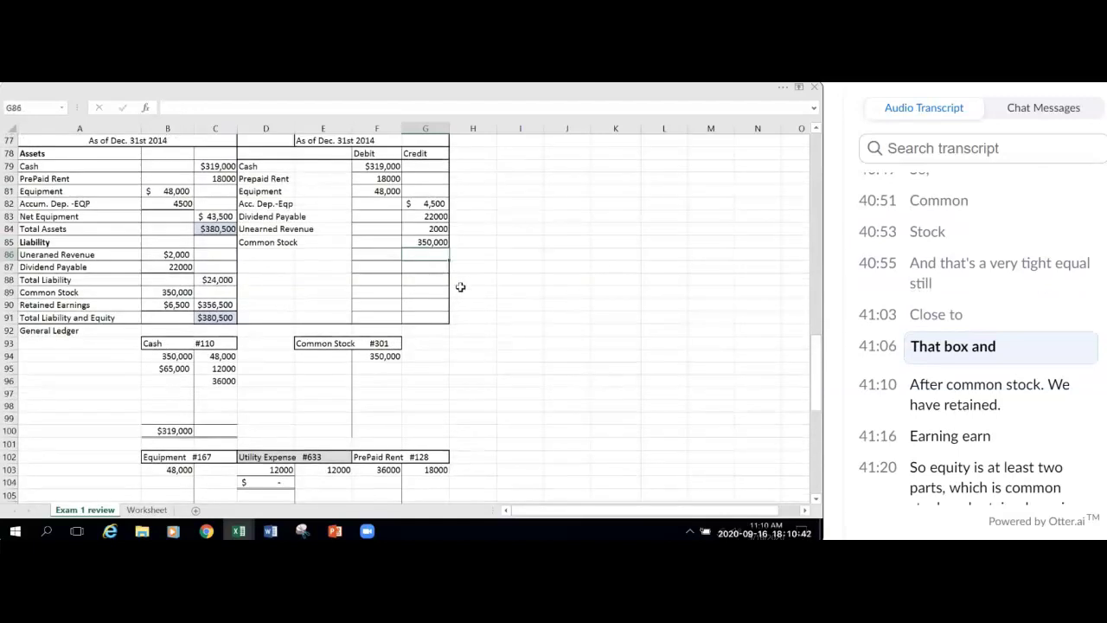
pyautogui.click(254, 252)
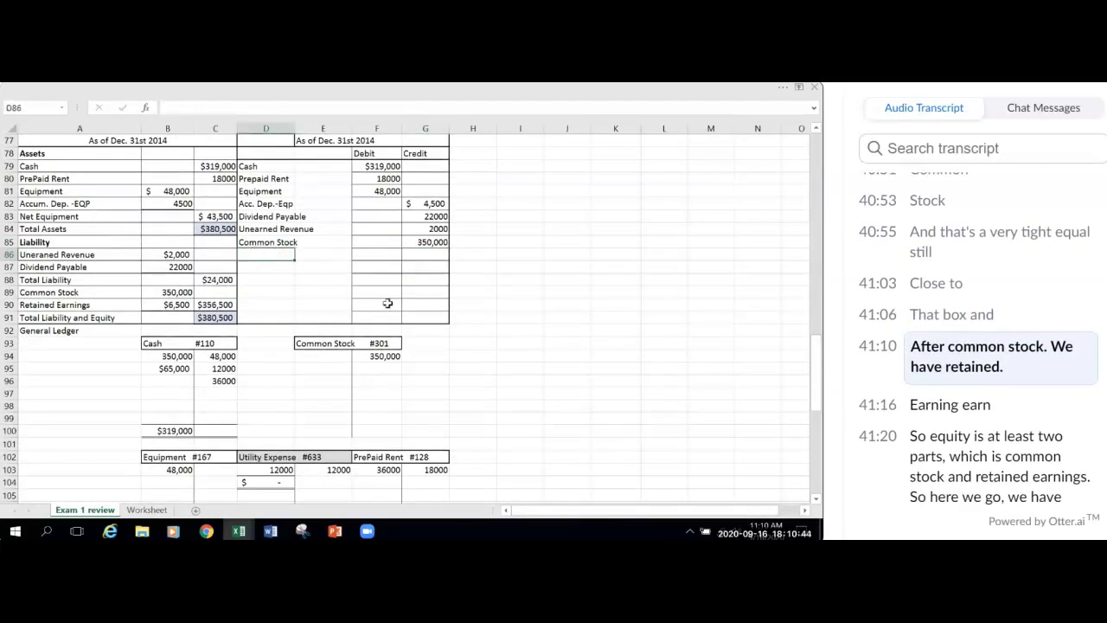
pyautogui.write('Retained Earn')
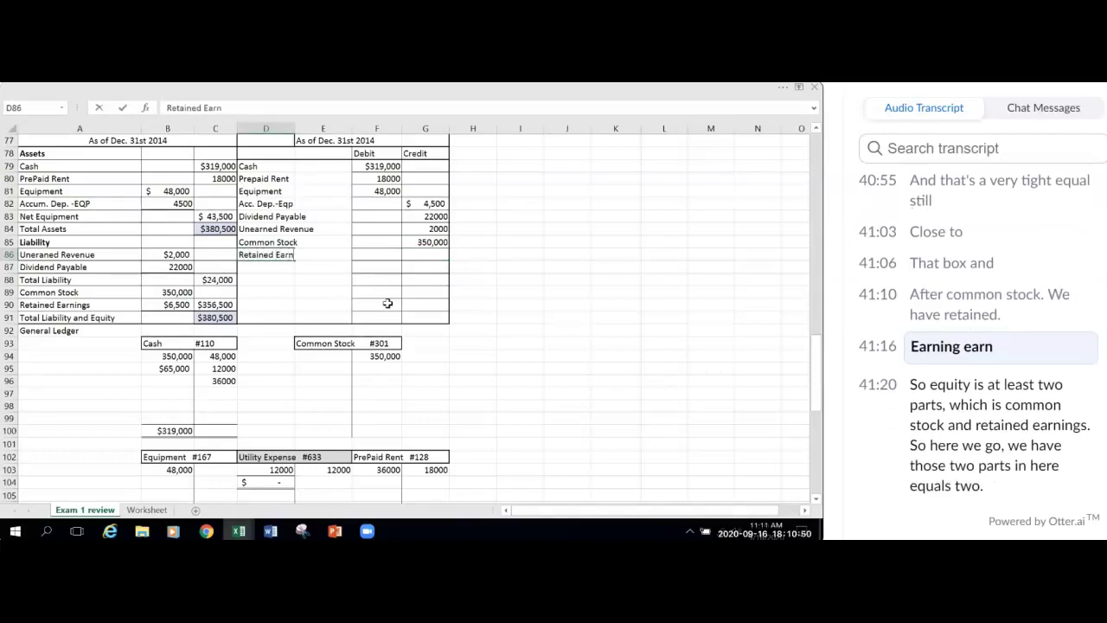
pyautogui.write('ings')
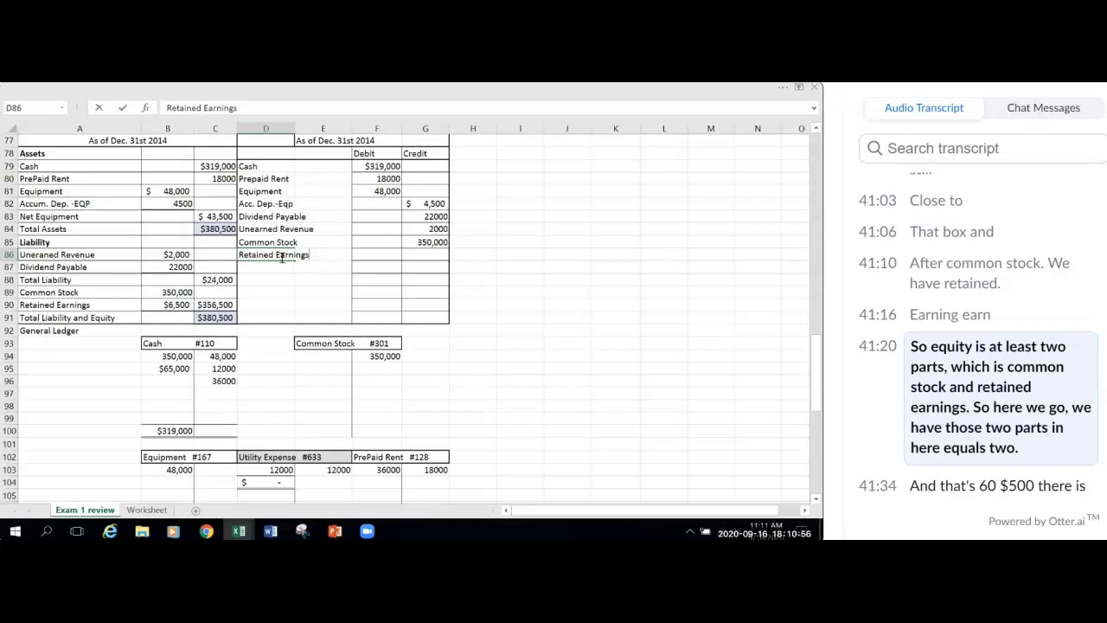
pyautogui.click(508, 268)
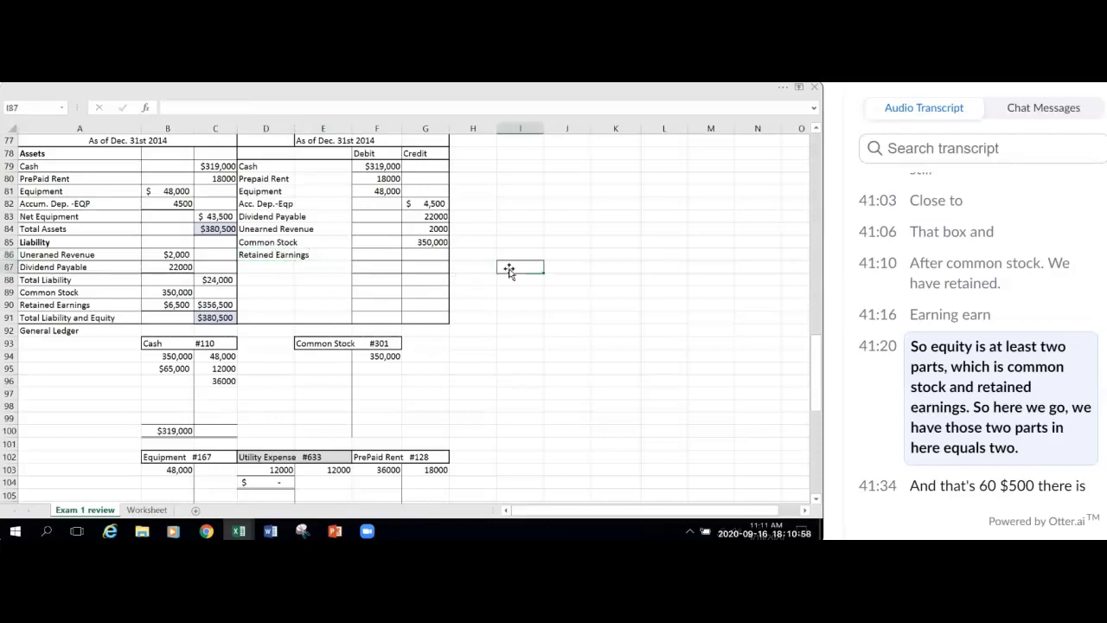
# Step: Link the Retained Earnings credit amount in G86 to its general ledger balance with =G131
pyautogui.click(440, 256)
pyautogui.write('=')
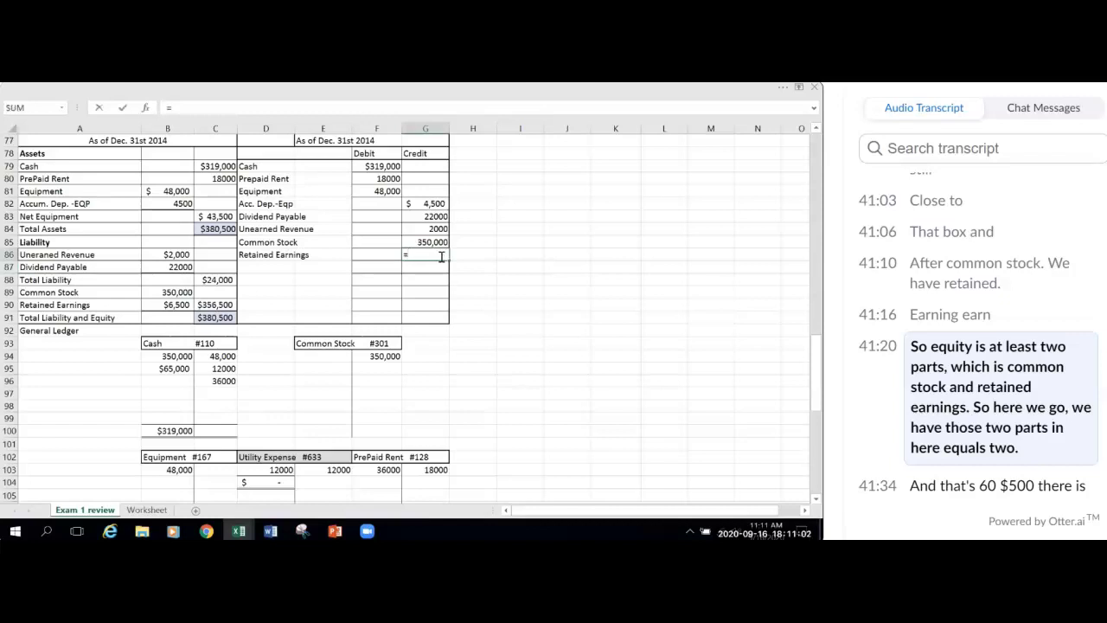
pyautogui.scroll(-2, 519, 260)
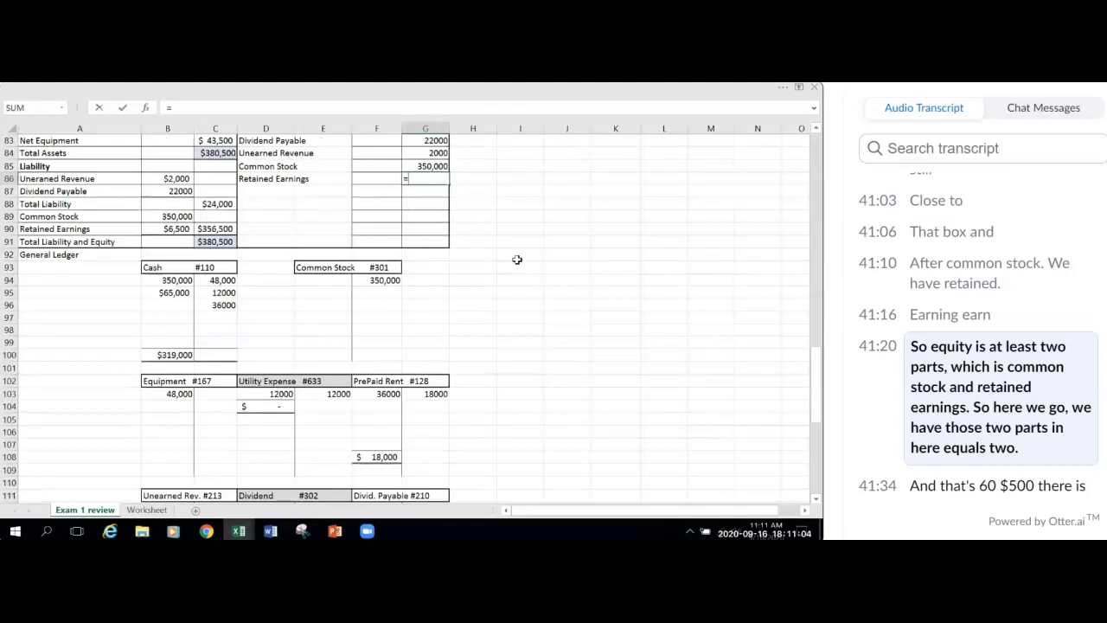
pyautogui.scroll(-8, 516, 271)
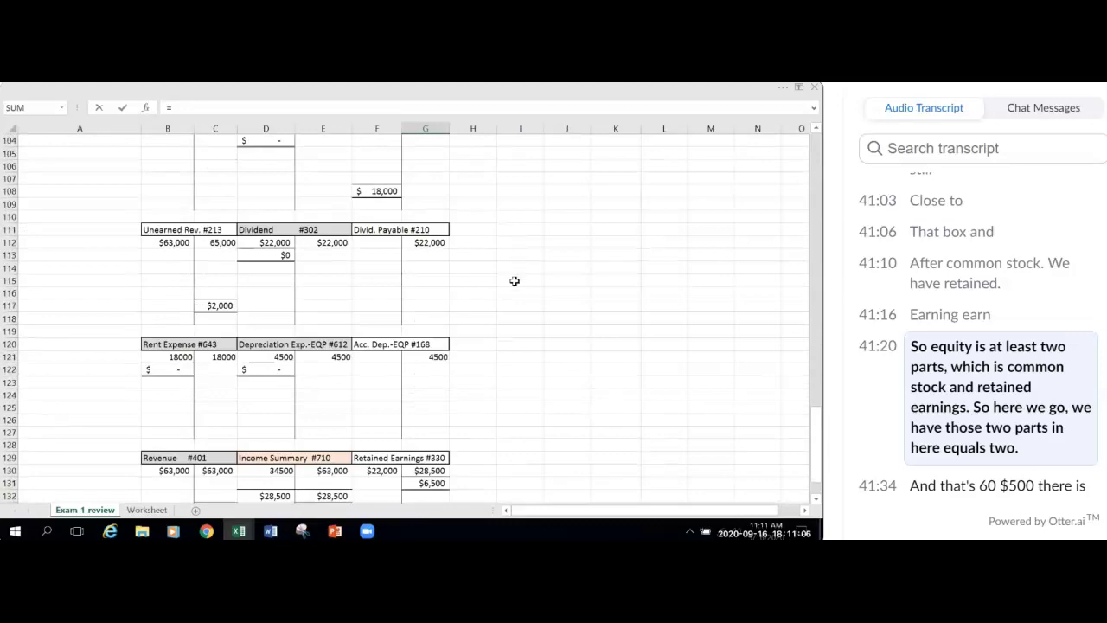
pyautogui.click(428, 445)
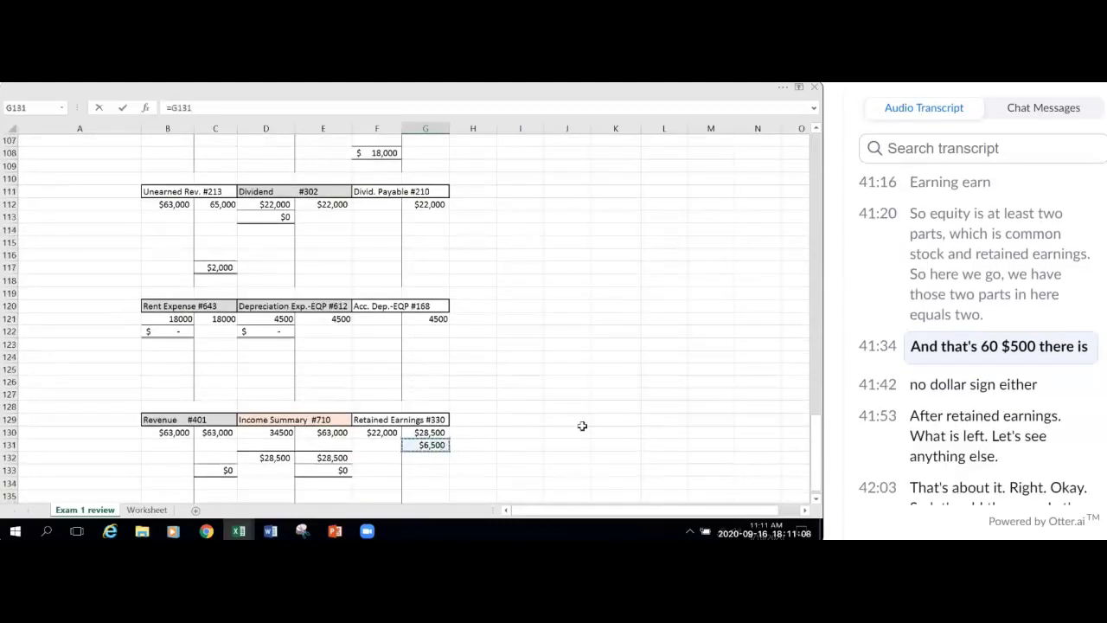
pyautogui.press('Return')
# Step: Change the number format of the Retained Earnings credit amount in G86 to General
pyautogui.scroll(10, 581, 425)
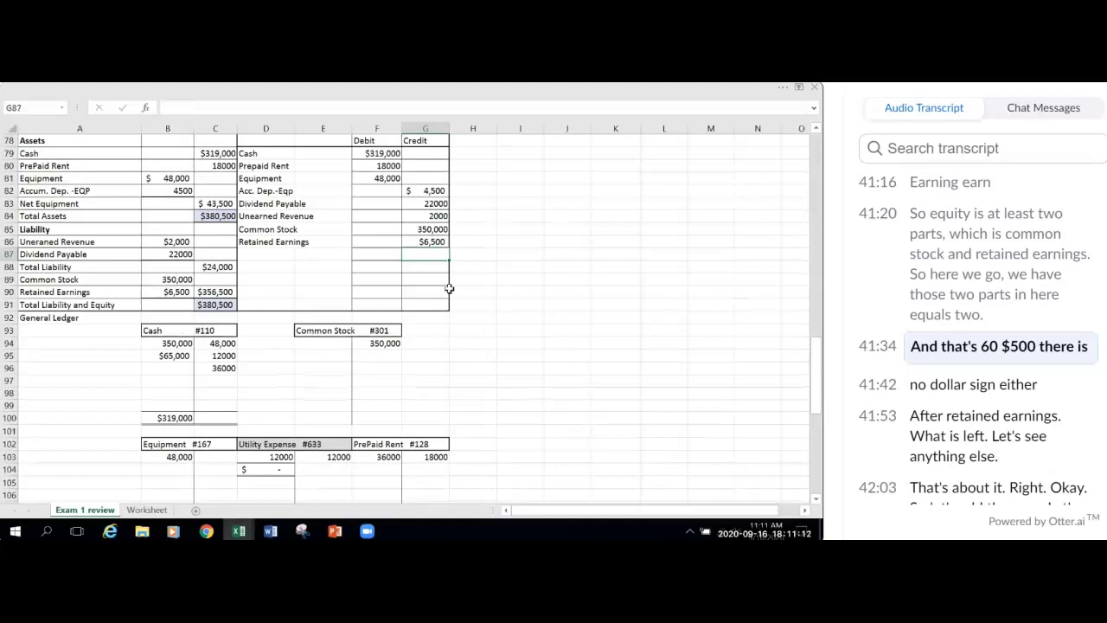
pyautogui.click(425, 242)
pyautogui.click(785, 90)
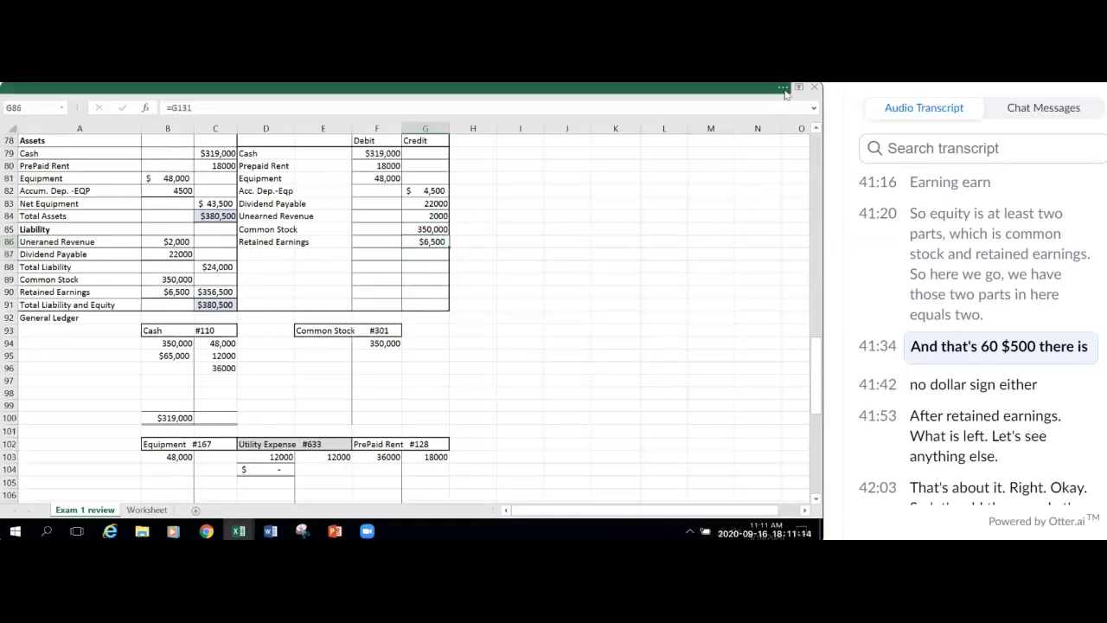
pyautogui.click(432, 133)
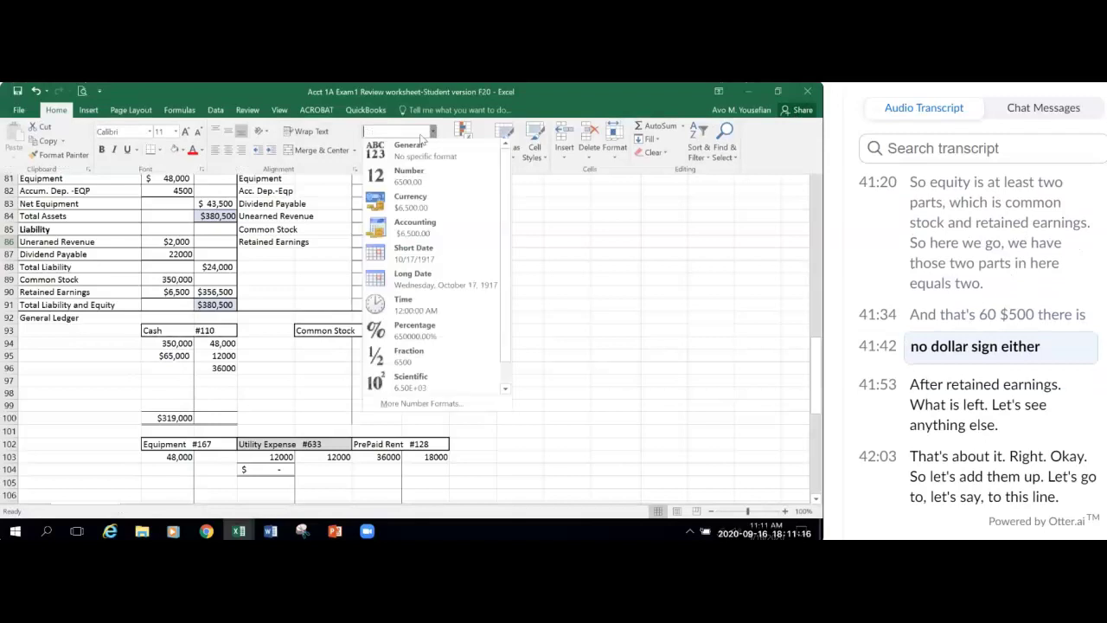
pyautogui.click(400, 148)
pyautogui.click(539, 358)
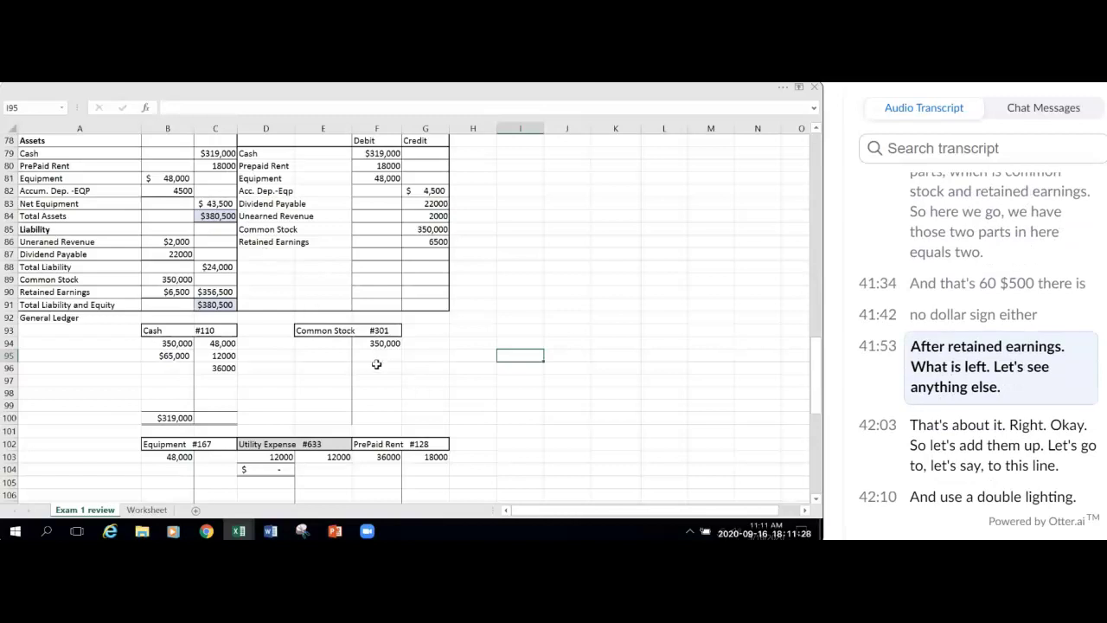
# Step: Look through all general ledger accounts for open balances missing from the post-closing trial balance
pyautogui.scroll(-2, 376, 364)
pyautogui.scroll(-2, 378, 364)
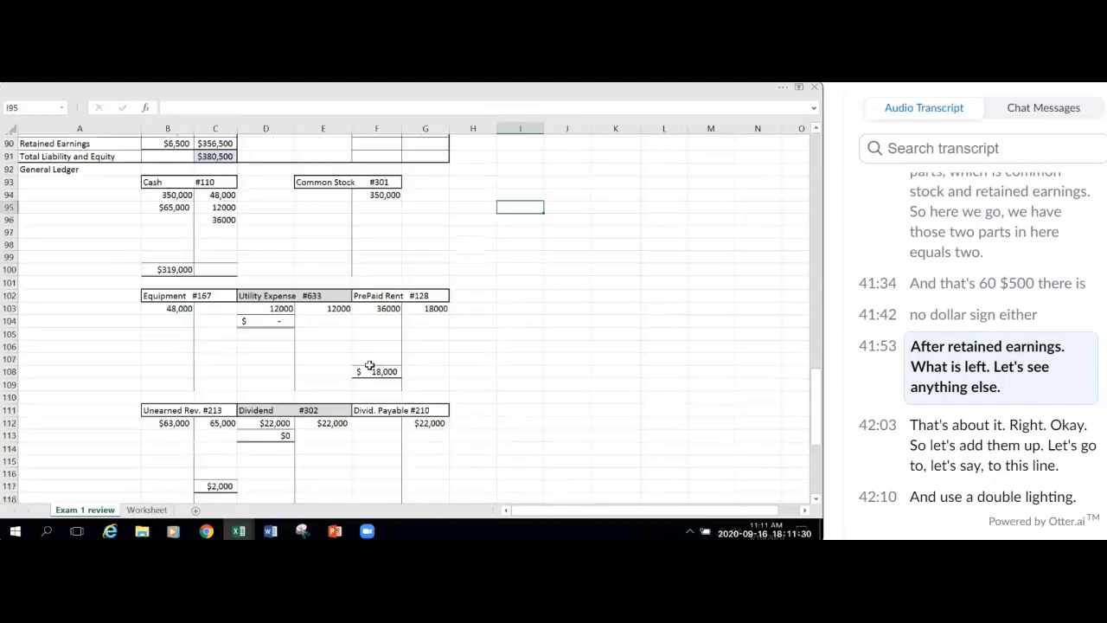
pyautogui.scroll(-2, 375, 380)
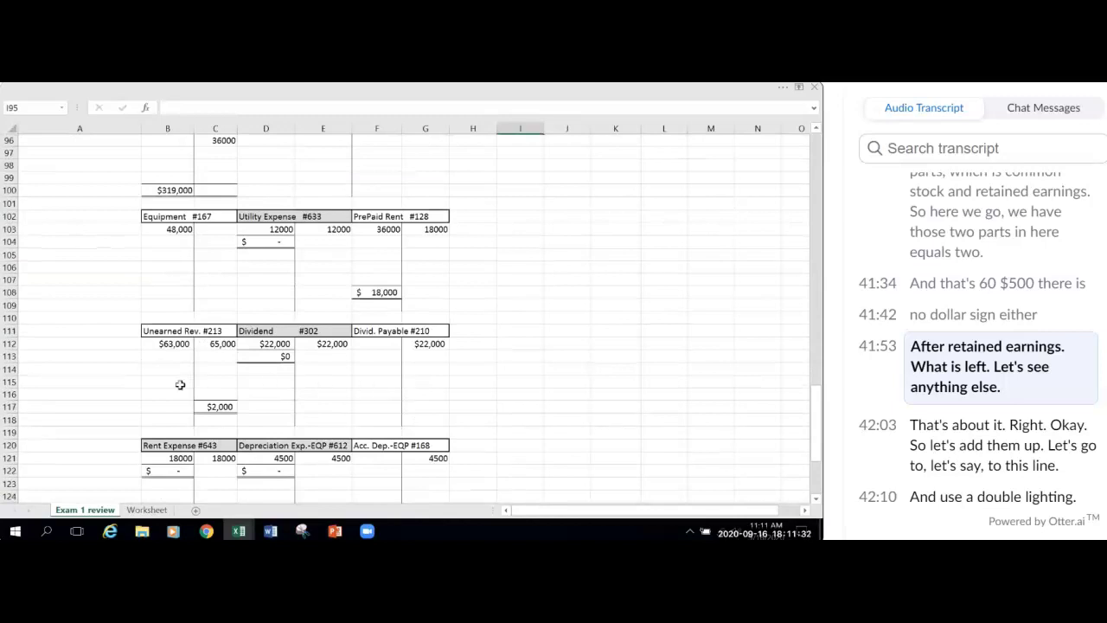
pyautogui.scroll(-3, 217, 407)
pyautogui.scroll(-2, 368, 406)
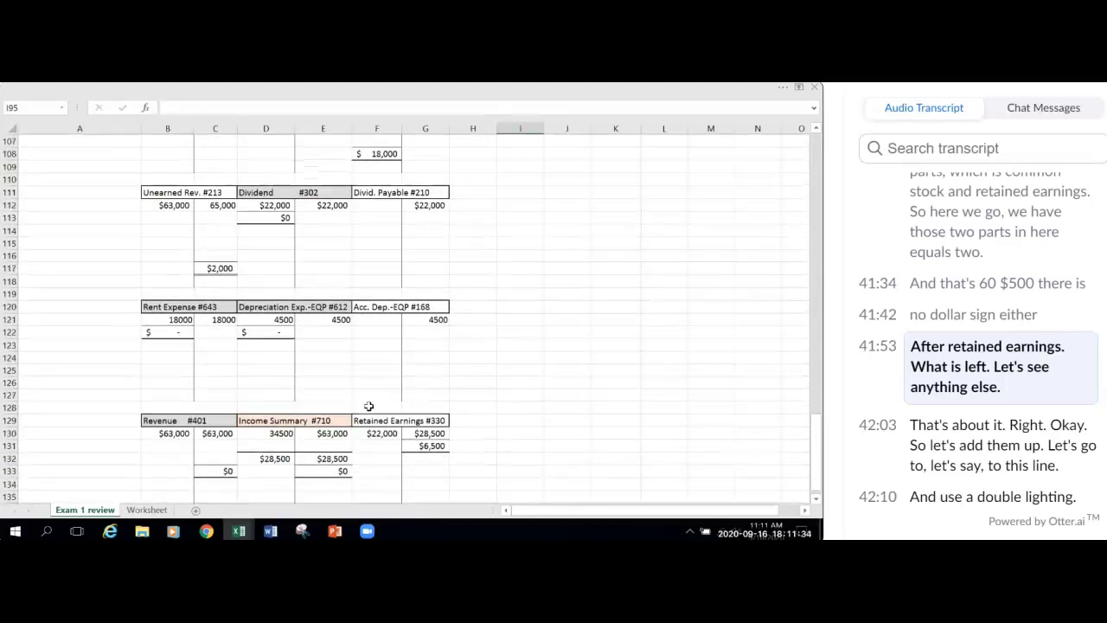
pyautogui.scroll(4, 370, 408)
pyautogui.scroll(7, 370, 408)
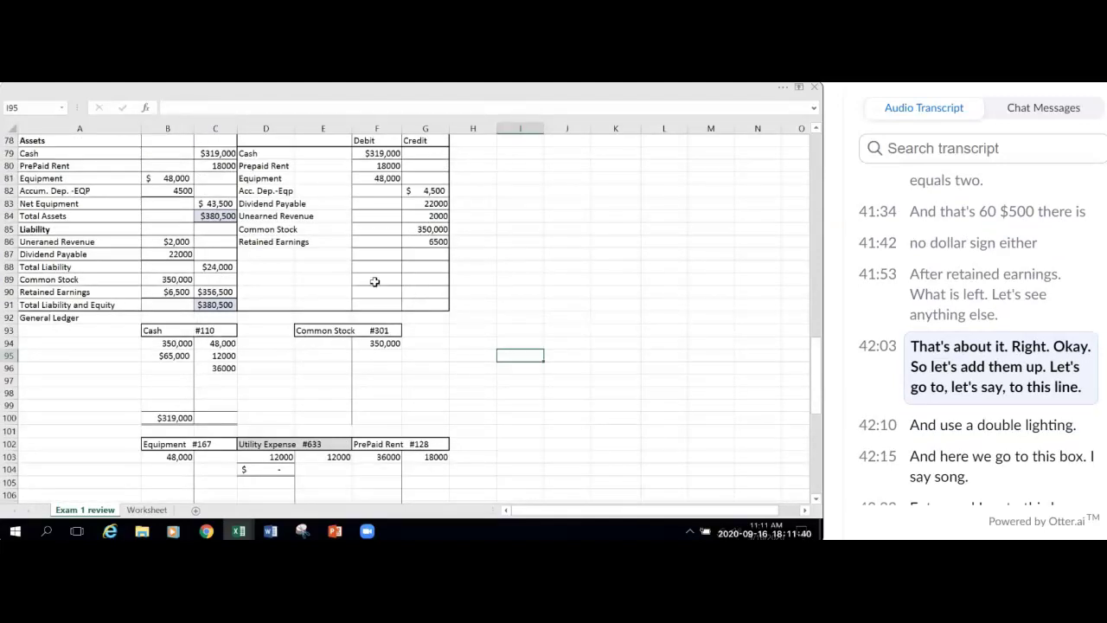
# Step: Apply a top and double bottom border to the trial balance total cells F89:G89
pyautogui.moveTo(374, 281); pyautogui.dragTo(424, 280)
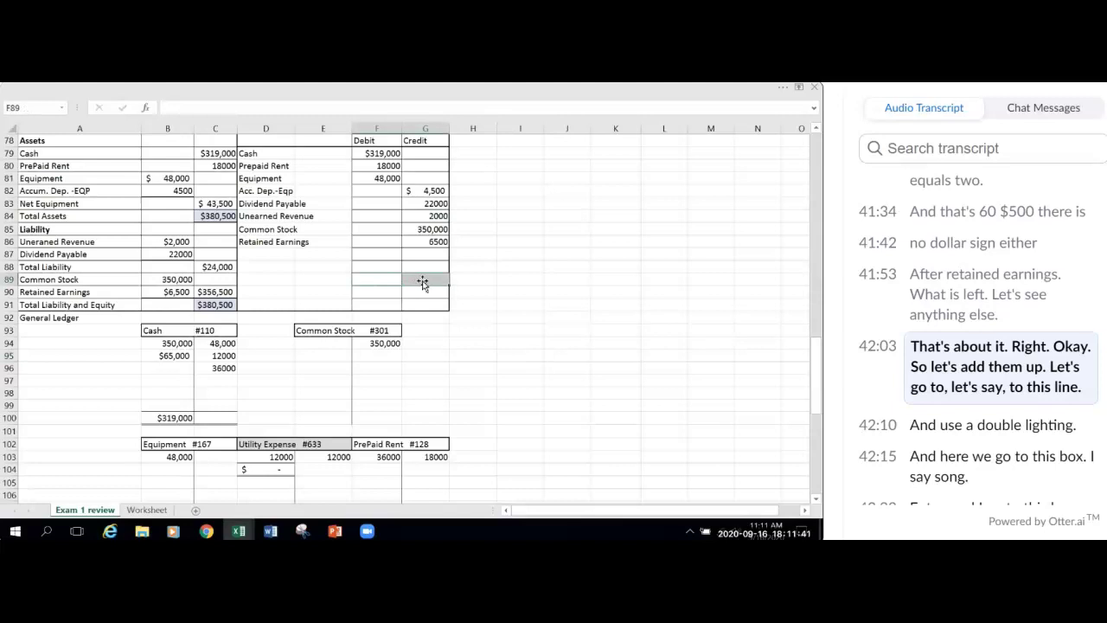
pyautogui.click(786, 92)
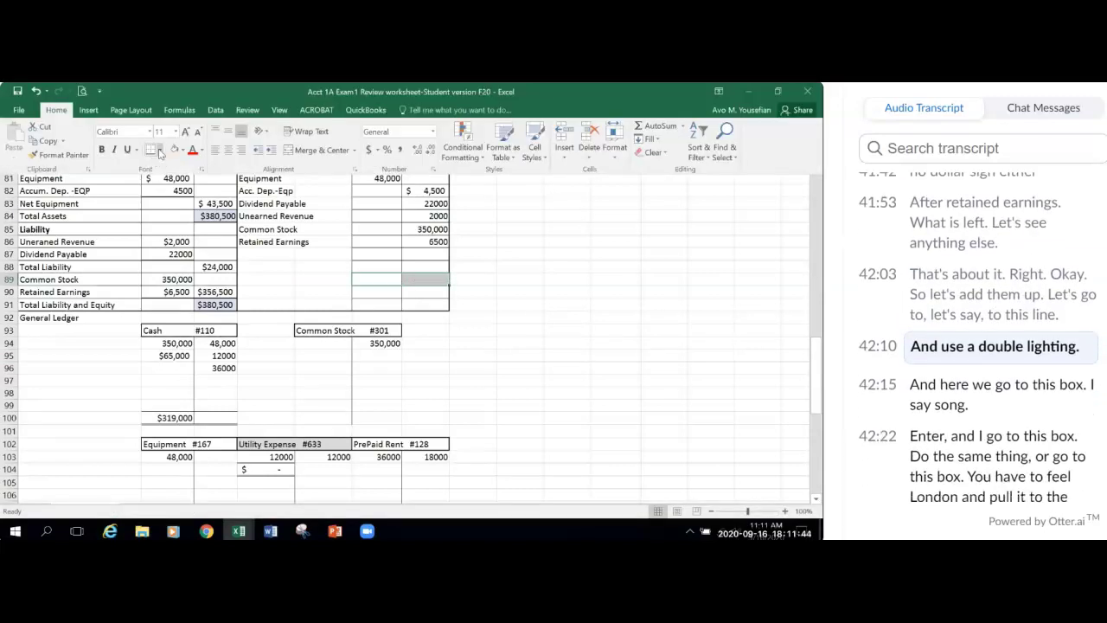
pyautogui.click(159, 150)
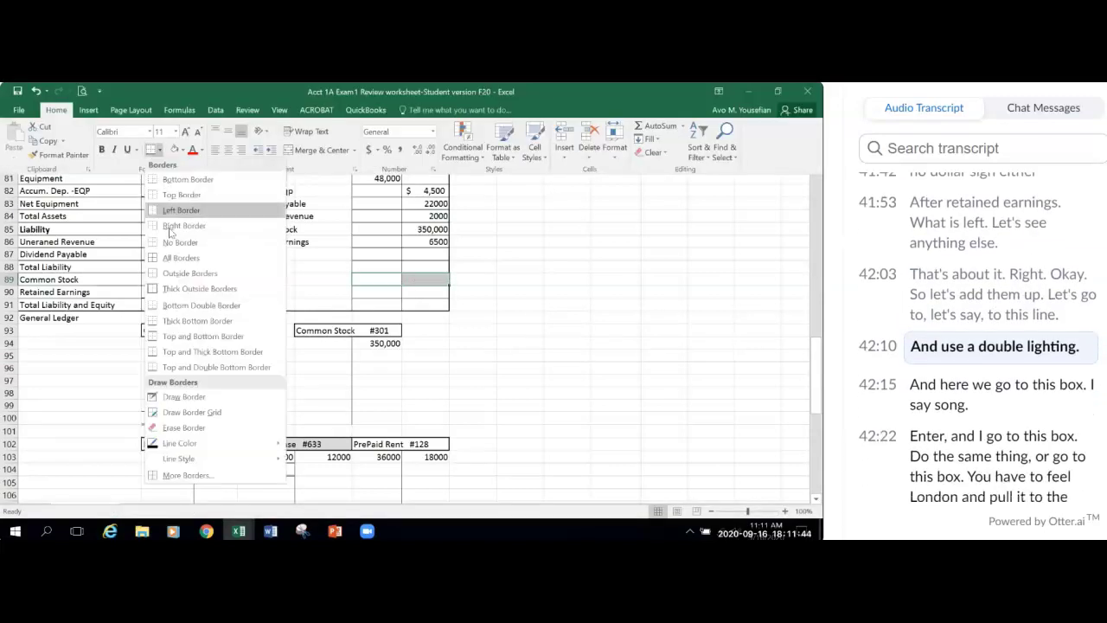
pyautogui.click(227, 365)
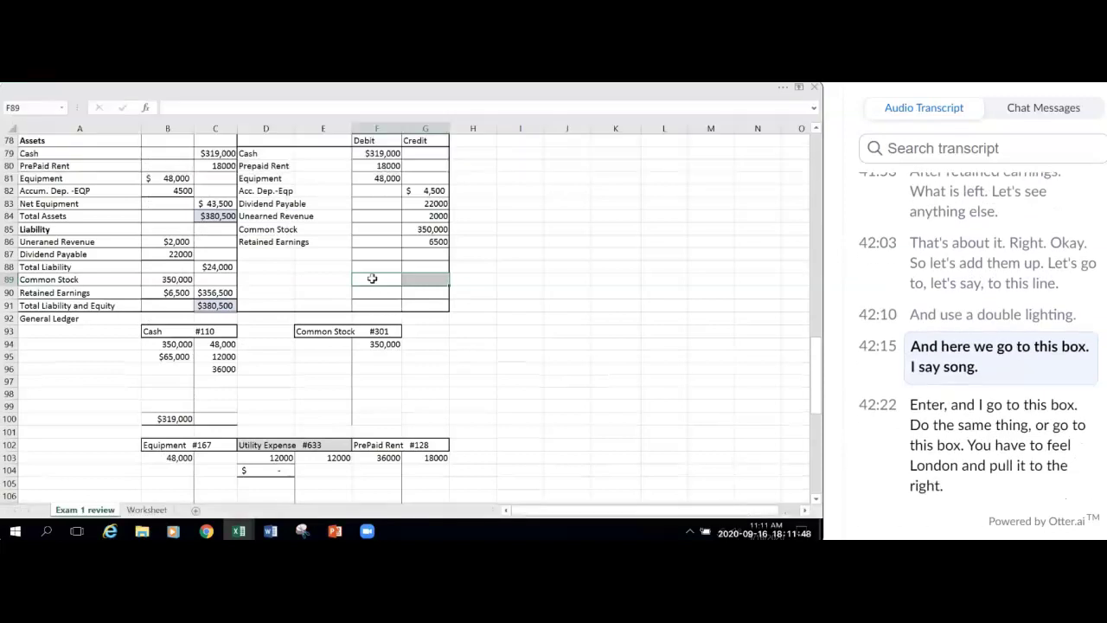
# Step: Total the post-closing trial balance Debit column in F89 with =SUM(F79:F88)
pyautogui.click(372, 278)
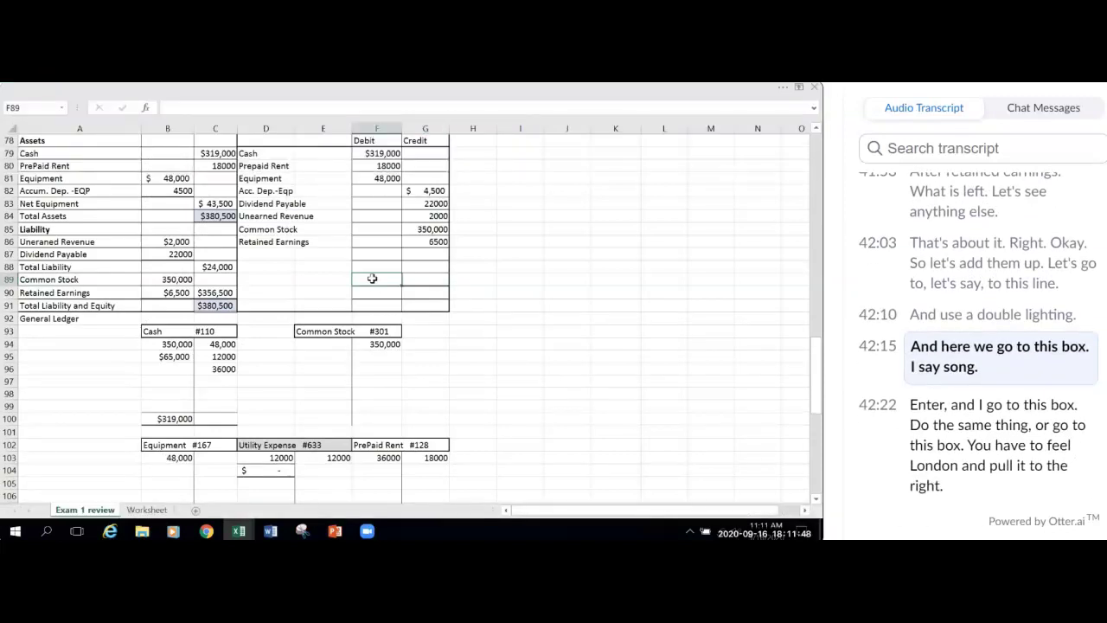
pyautogui.click(778, 87)
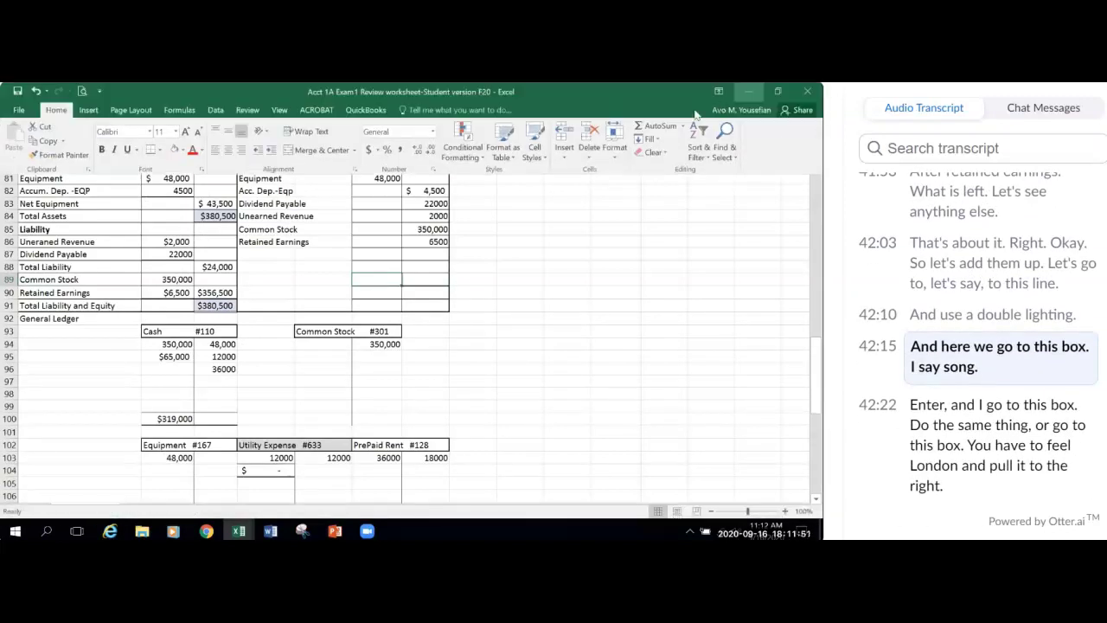
pyautogui.click(647, 128)
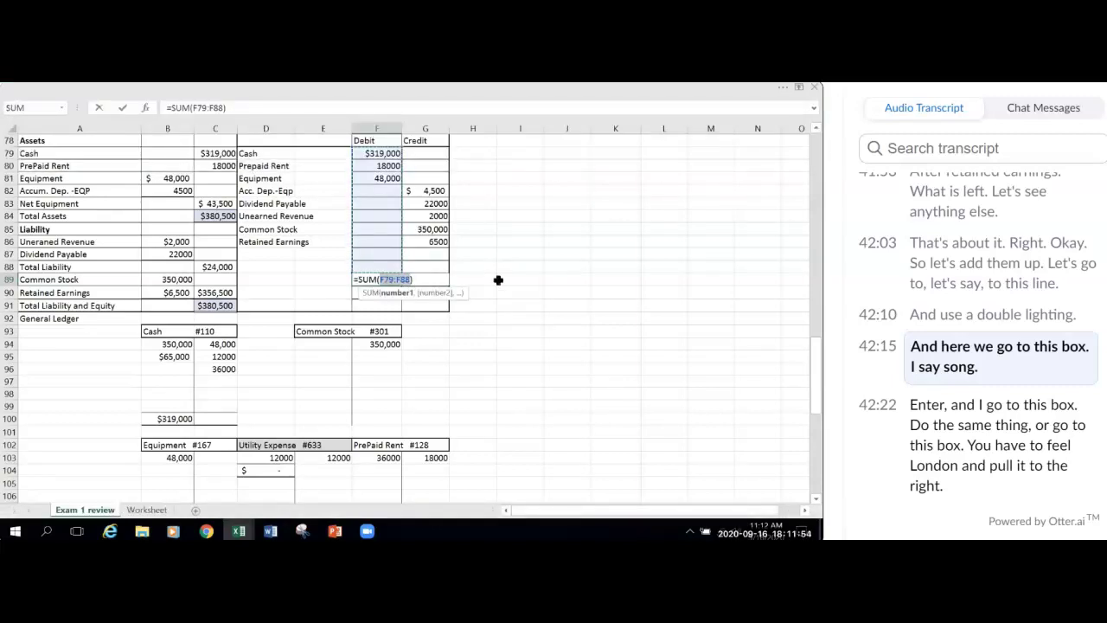
pyautogui.press('Return')
# Step: Copy the Debit total formula from F89 across to G89 to total the Credit column
pyautogui.click(424, 280)
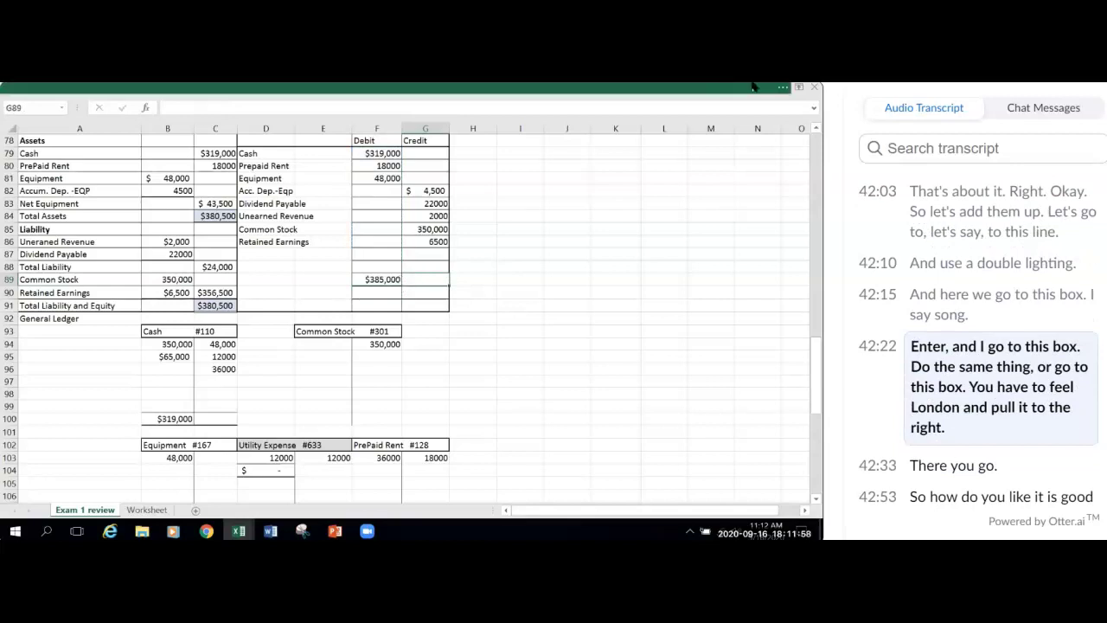
pyautogui.click(369, 279)
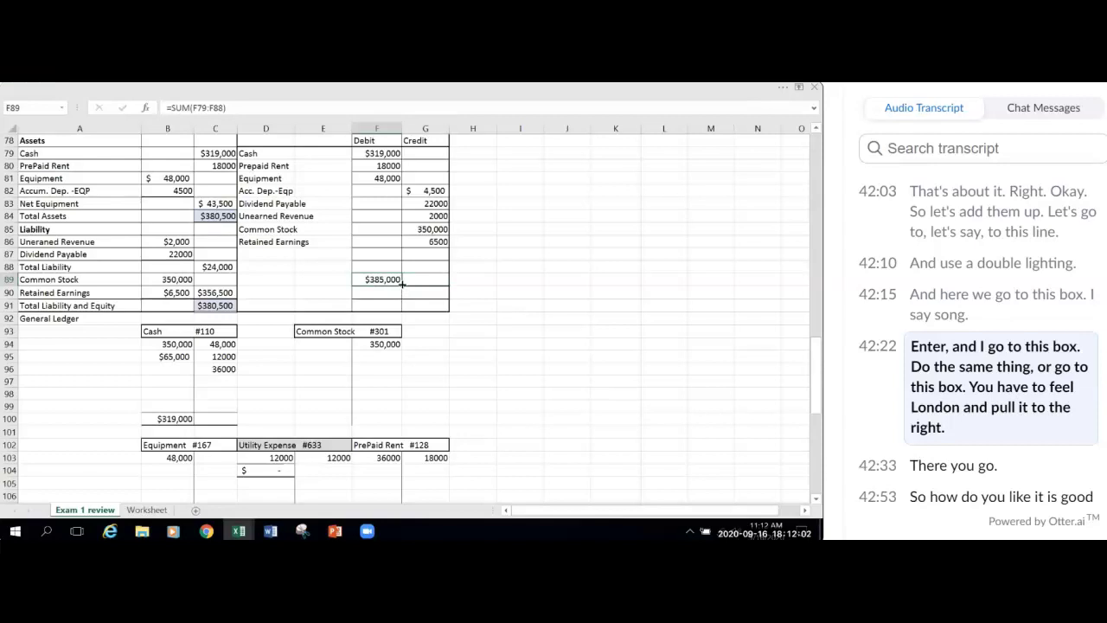
pyautogui.moveTo(424, 285); pyautogui.dragTo(448, 287)
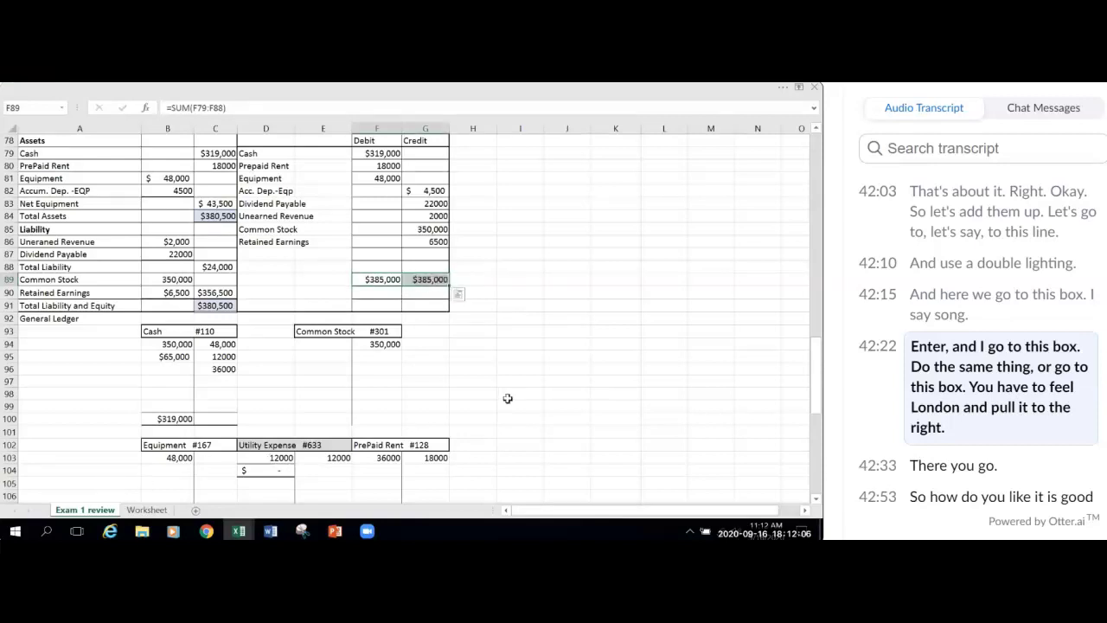
pyautogui.scroll(1, 508, 398)
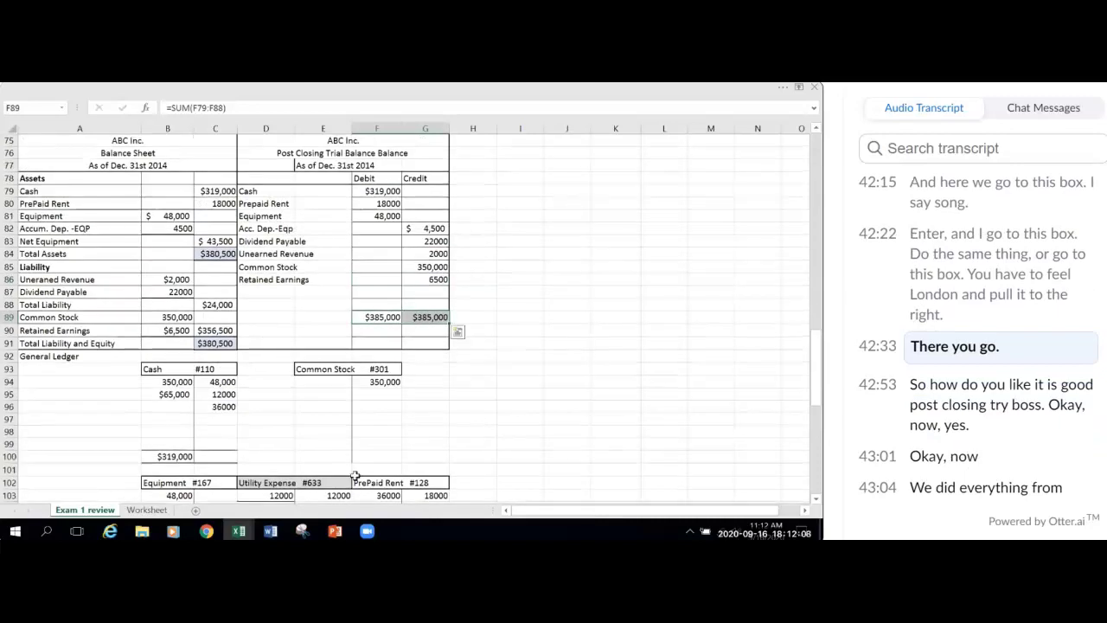
# Step: Review the exam sheet from the transaction list through the journal, adjusting and closing entries to the financial statements
pyautogui.click(355, 475)
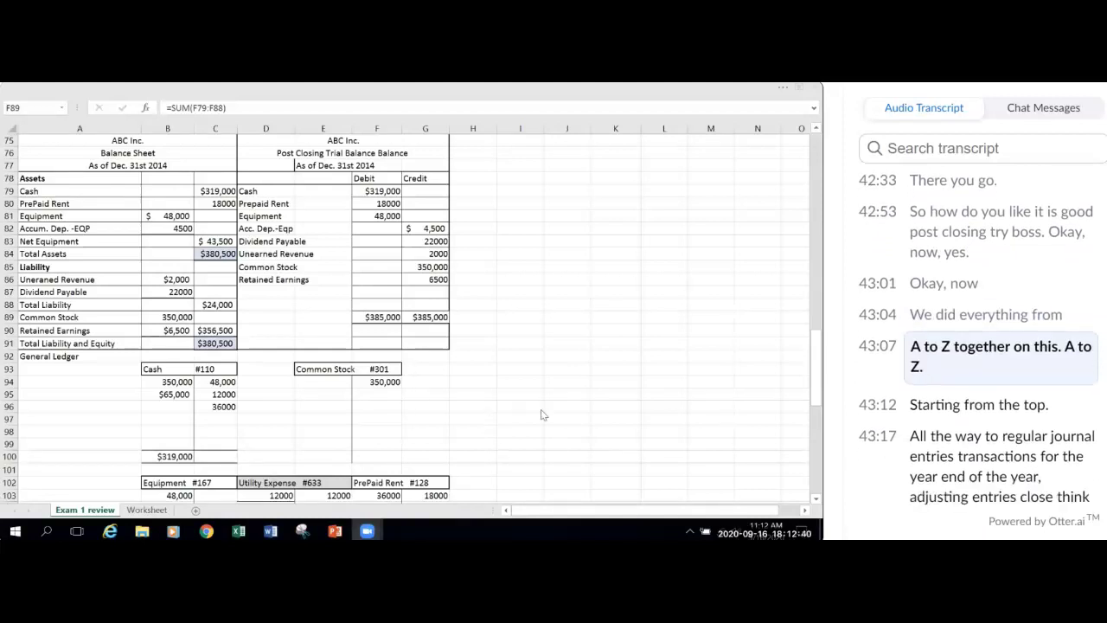
pyautogui.hotkey('shift', 'Right')
pyautogui.scroll(20, 546, 393)
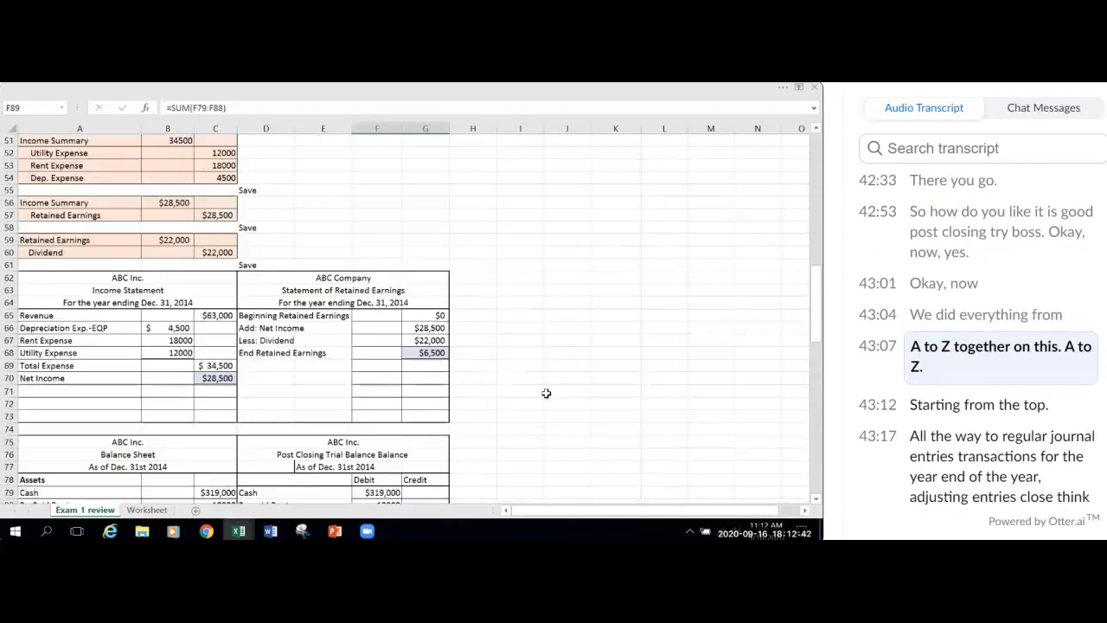
pyautogui.scroll(5, 546, 393)
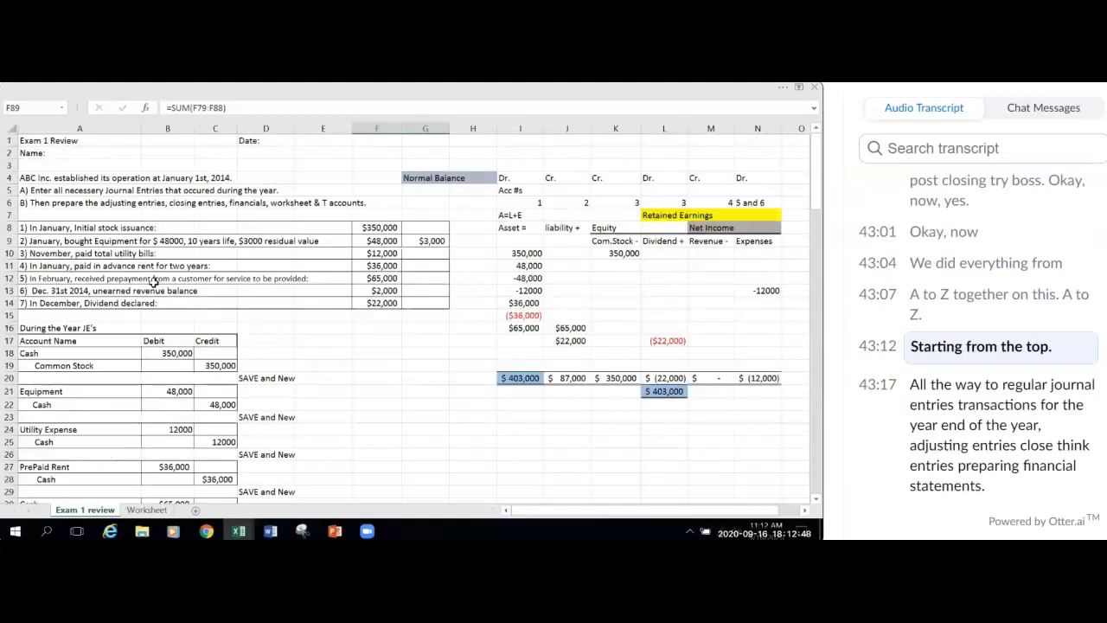
pyautogui.scroll(-2, 153, 282)
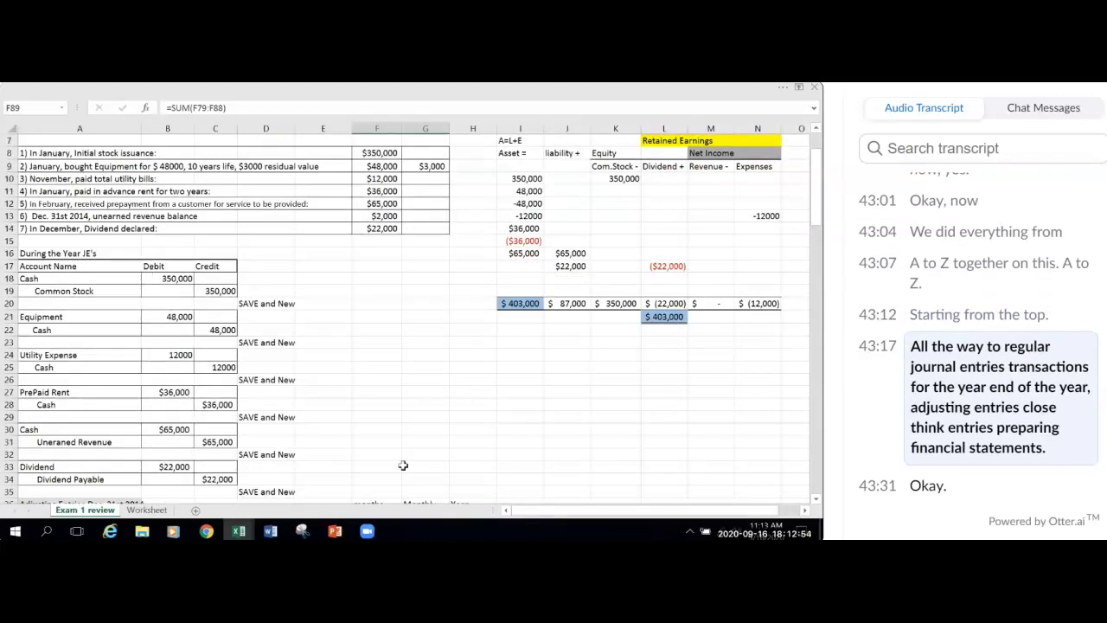
pyautogui.scroll(-5, 160, 388)
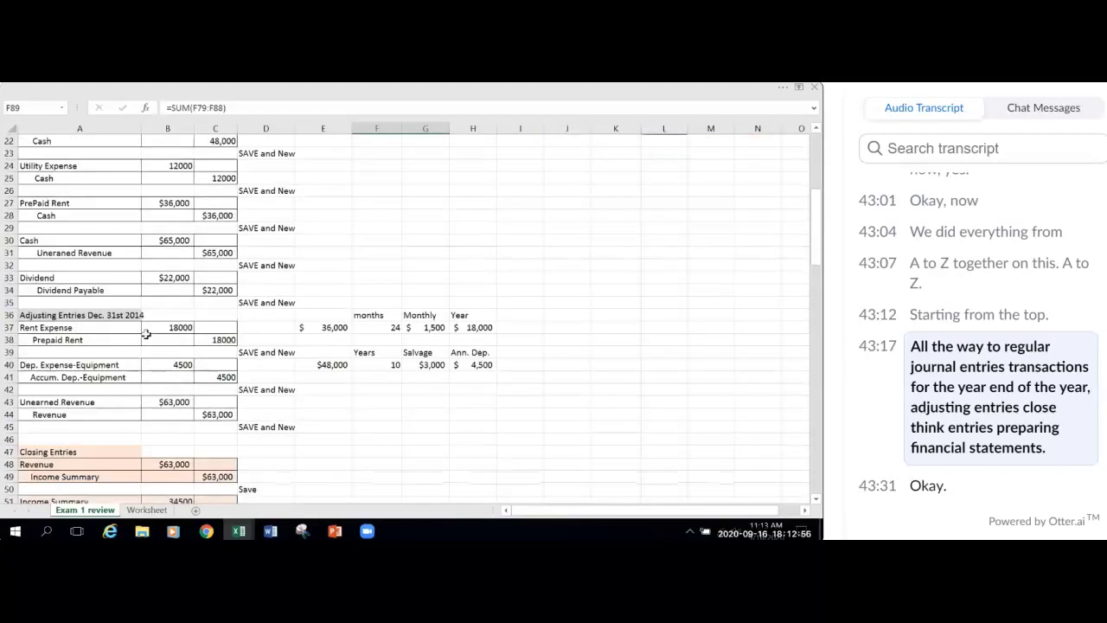
pyautogui.scroll(-2, 413, 457)
pyautogui.scroll(-1, 413, 456)
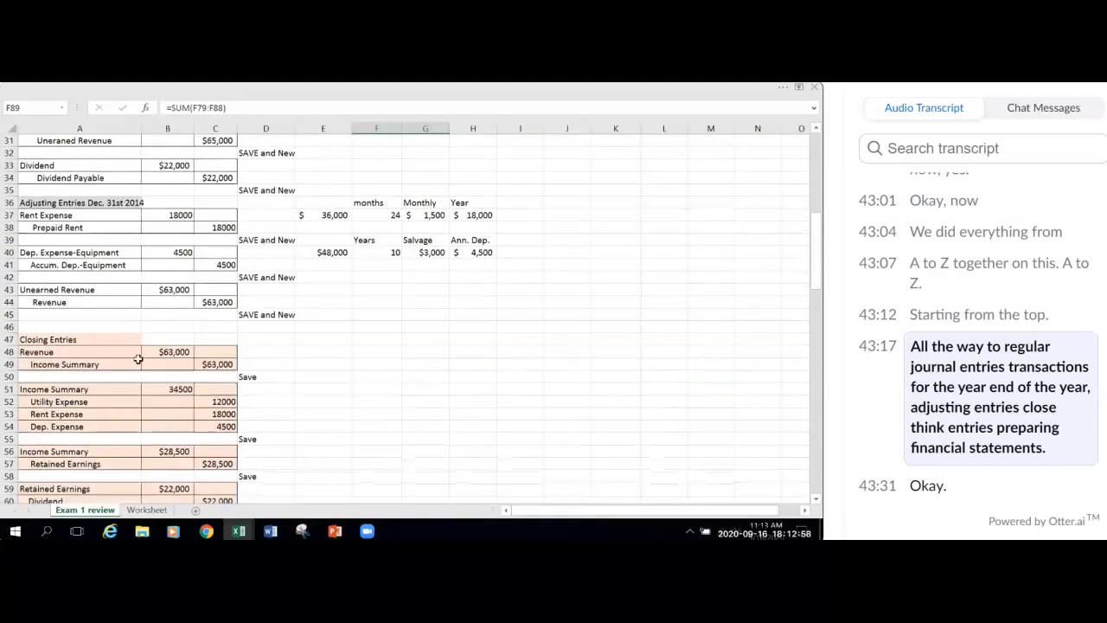
pyautogui.scroll(-9, 187, 394)
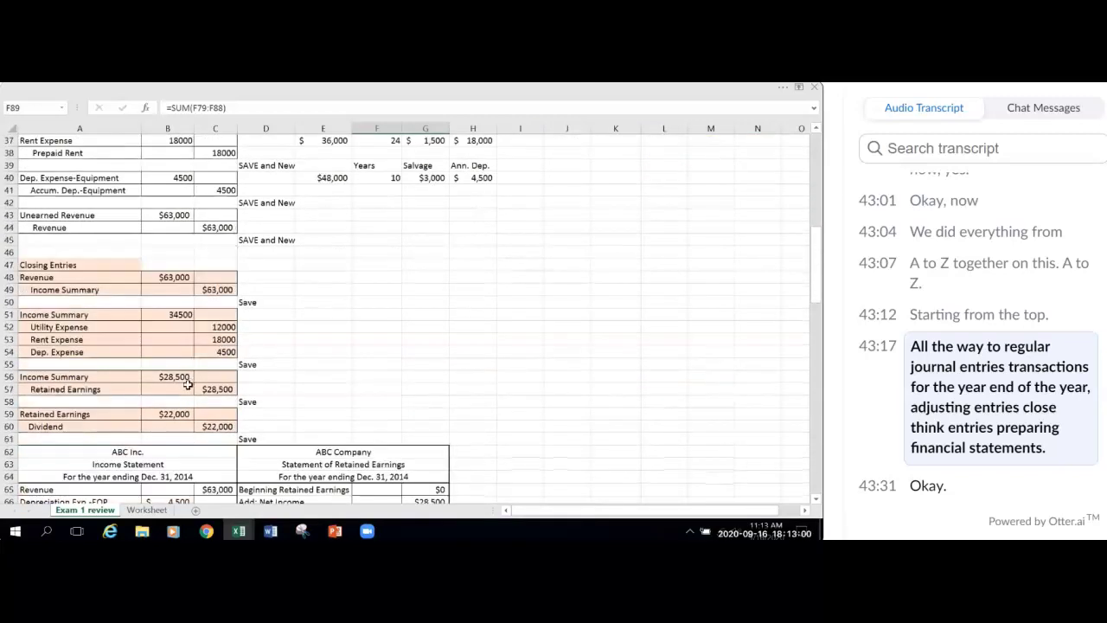
pyautogui.scroll(-2, 187, 397)
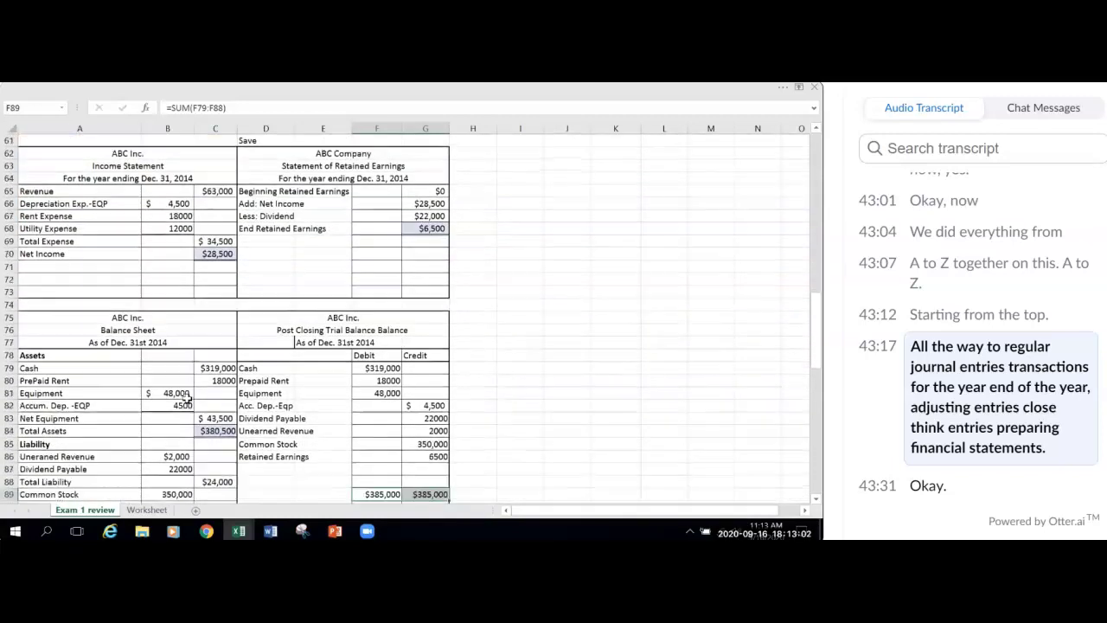
# Step: Shade the trial balance totals F89:G89 with the light blue fill used for the other statement totals
pyautogui.click(626, 441)
pyautogui.moveTo(380, 457); pyautogui.dragTo(432, 458)
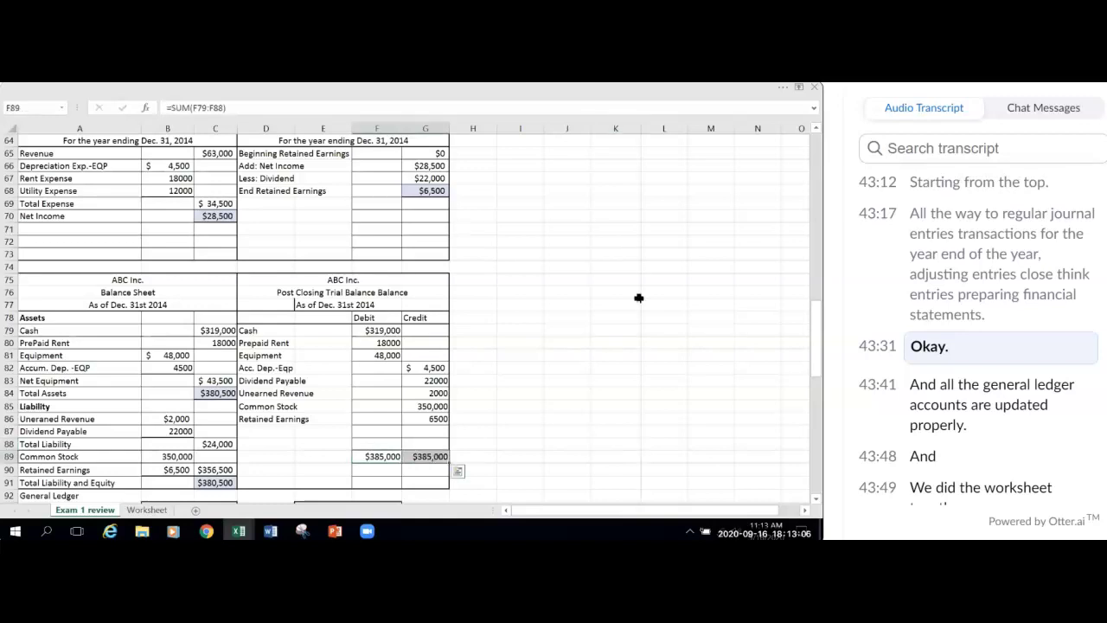
pyautogui.click(622, 88)
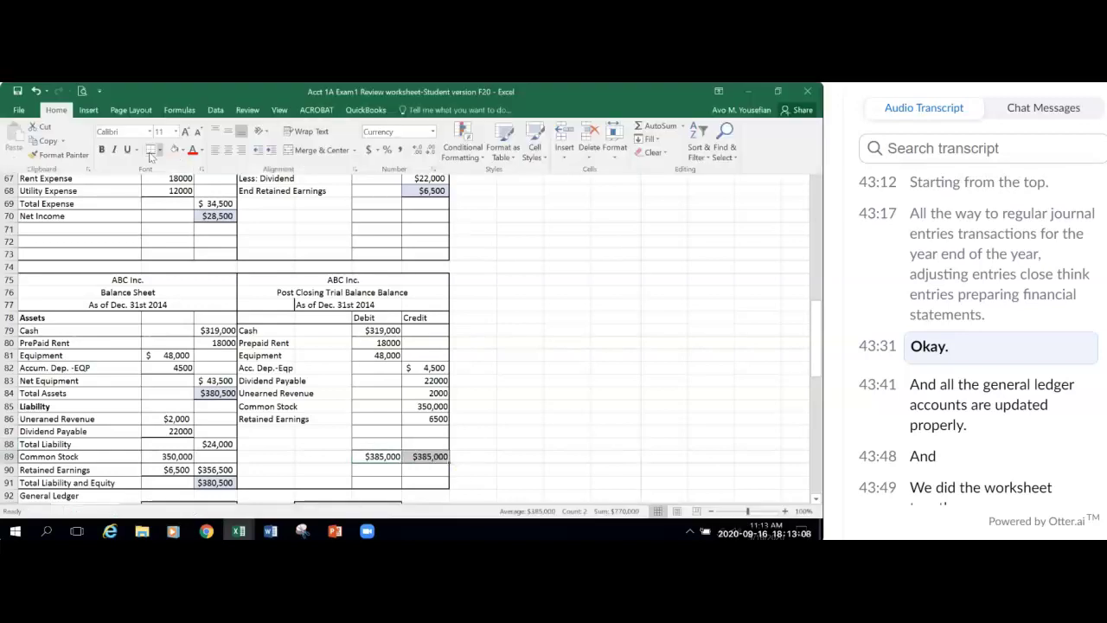
pyautogui.click(181, 149)
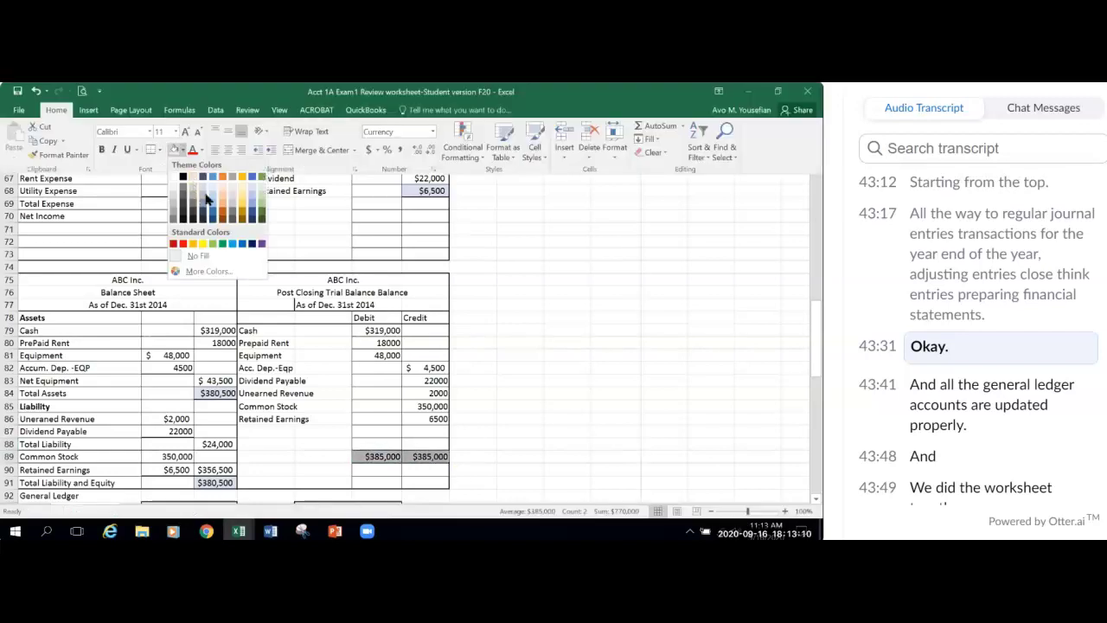
pyautogui.click(229, 199)
pyautogui.click(684, 428)
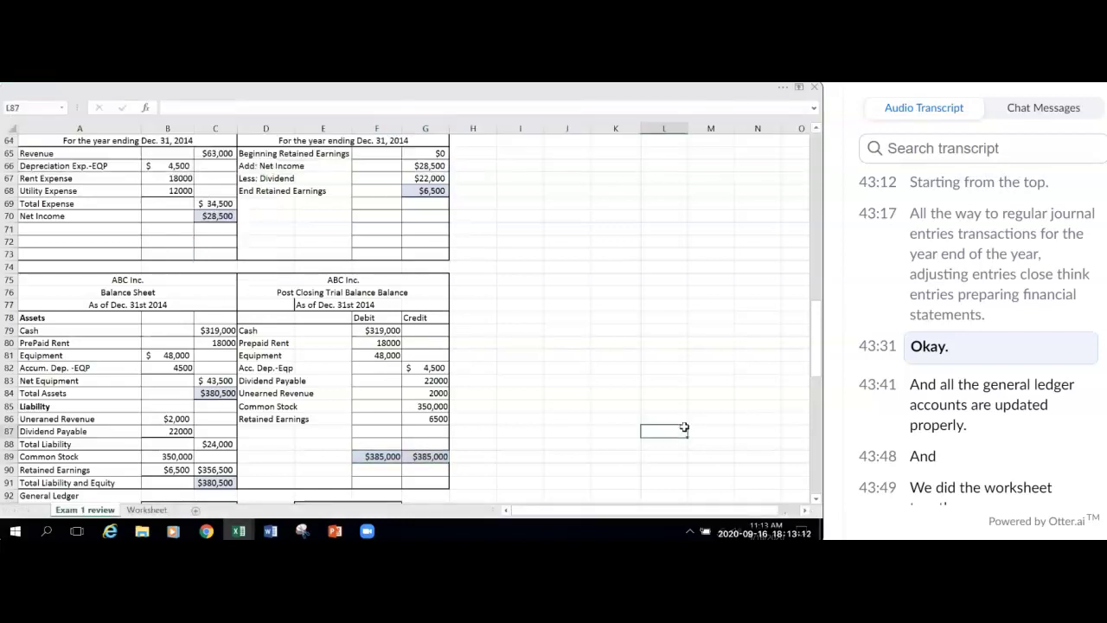
# Step: Review the general ledger T accounts down to Retained Earnings and the ten-column work sheet on the Worksheet sheet
pyautogui.scroll(-6, 640, 410)
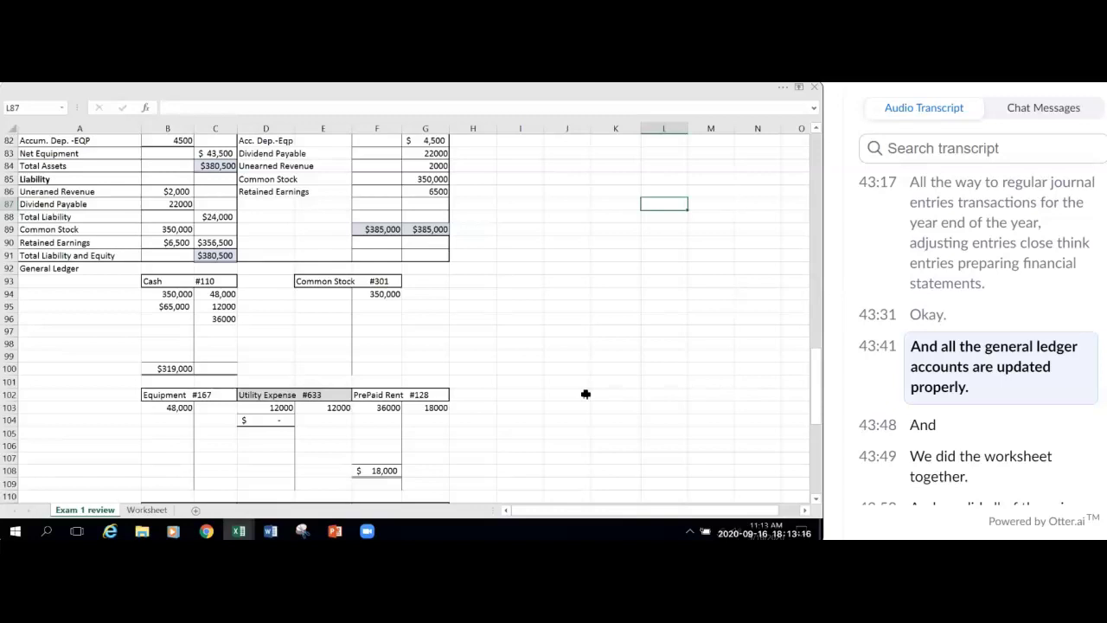
pyautogui.scroll(-2, 586, 393)
pyautogui.scroll(-3, 586, 393)
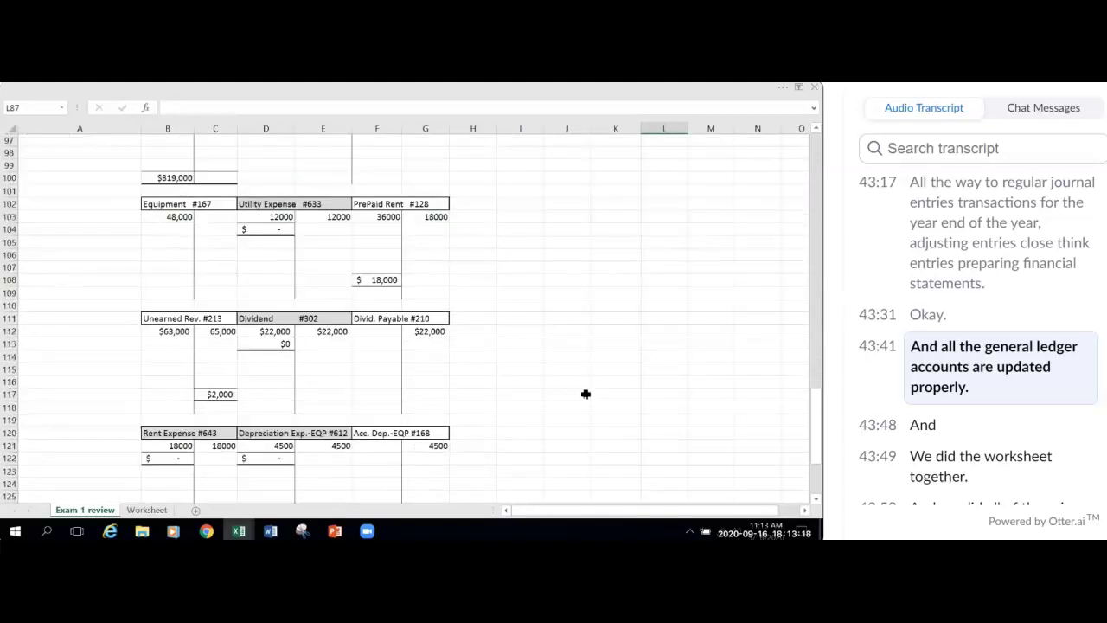
pyautogui.scroll(-4, 585, 394)
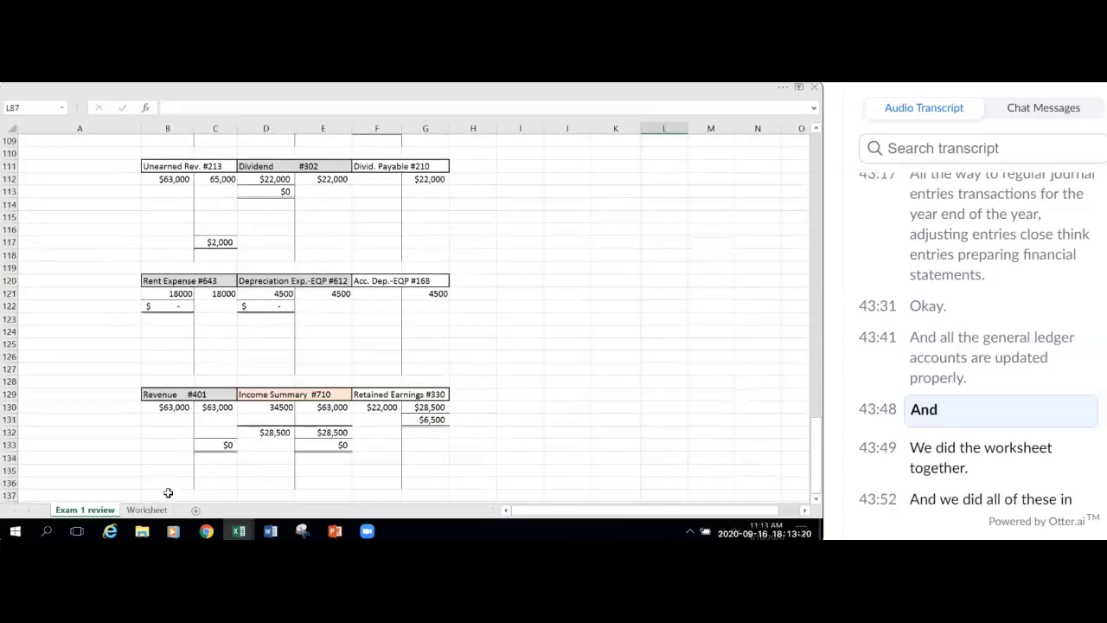
pyautogui.click(146, 509)
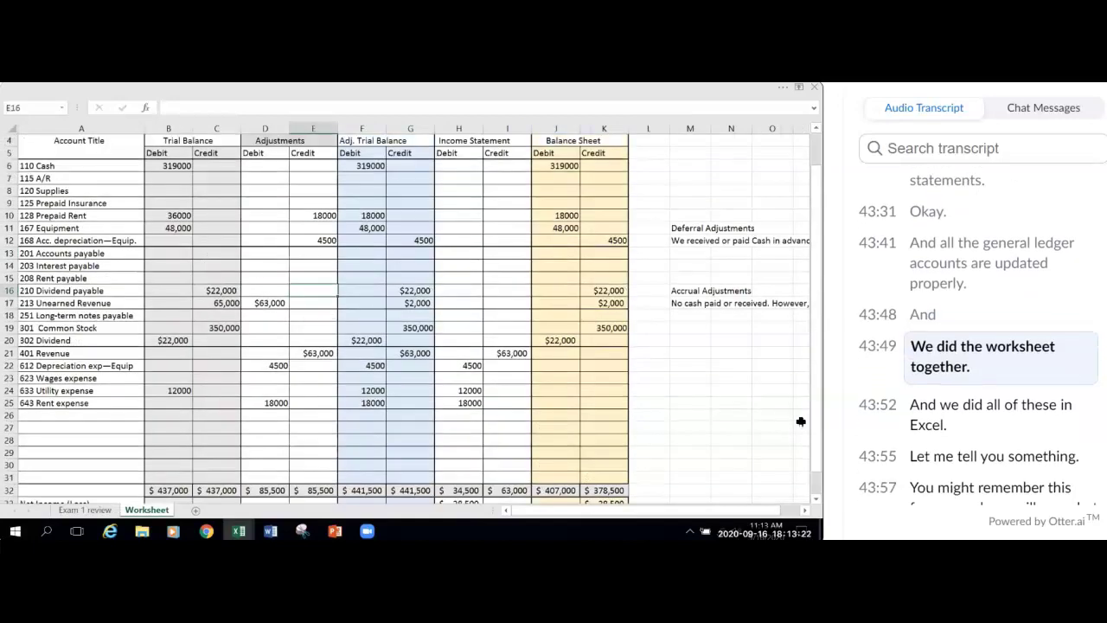
pyautogui.scroll(1, 801, 421)
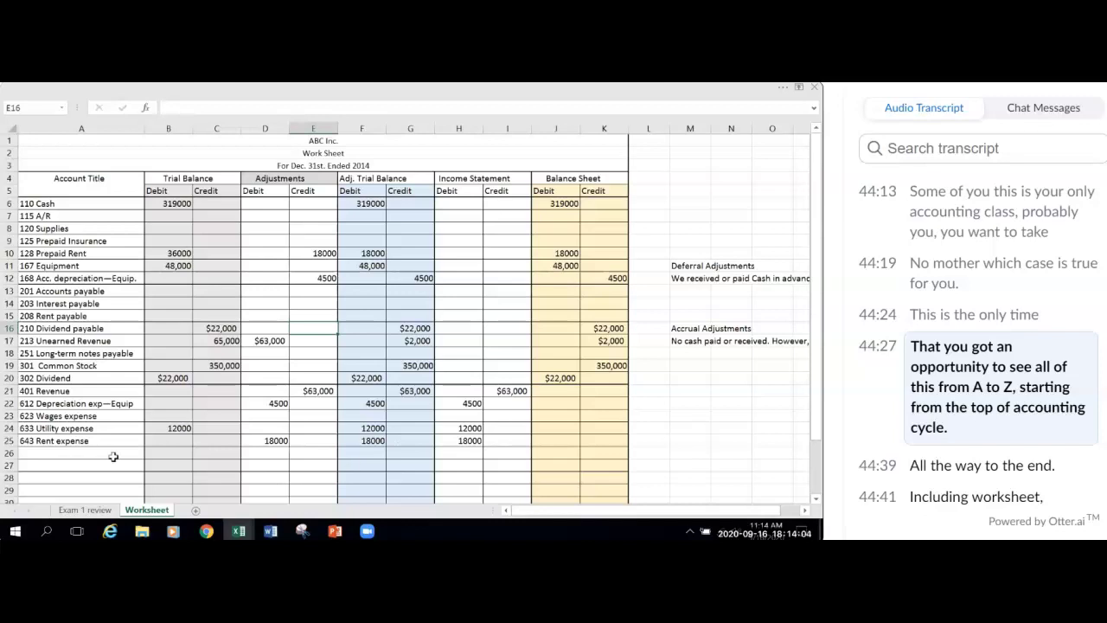
# Step: Look back over the adjusting entries, closing entries and financial statements on the Exam 1 review sheet, and return to the Worksheet sheet
pyautogui.hotkey('ctrl', 'pageup')
pyautogui.scroll(20, 216, 359)
pyautogui.scroll(12, 216, 359)
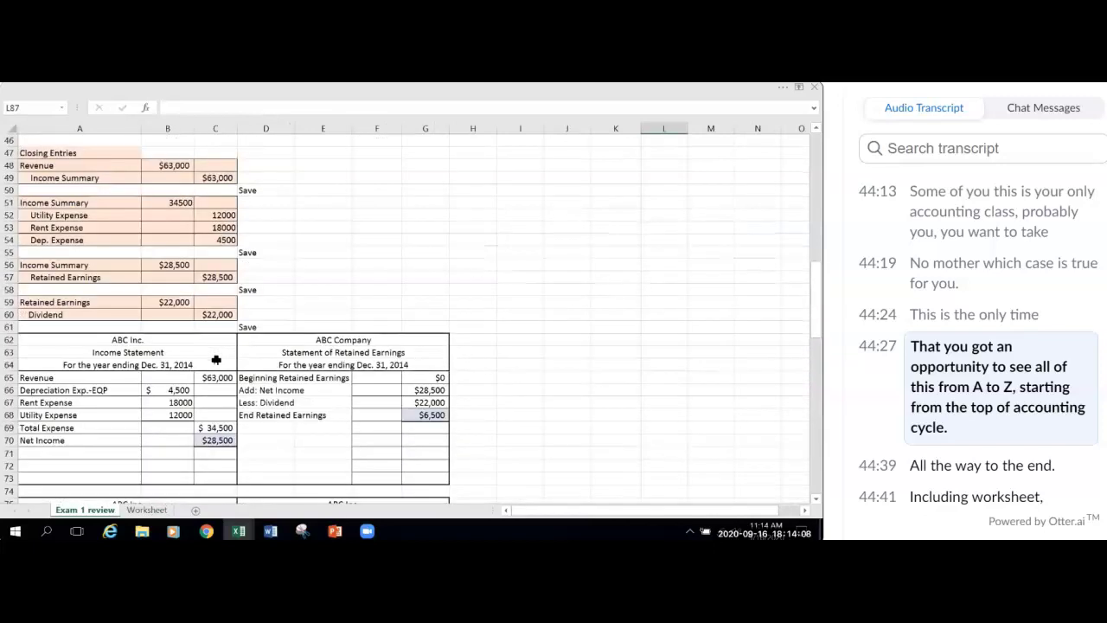
pyautogui.scroll(4, 216, 358)
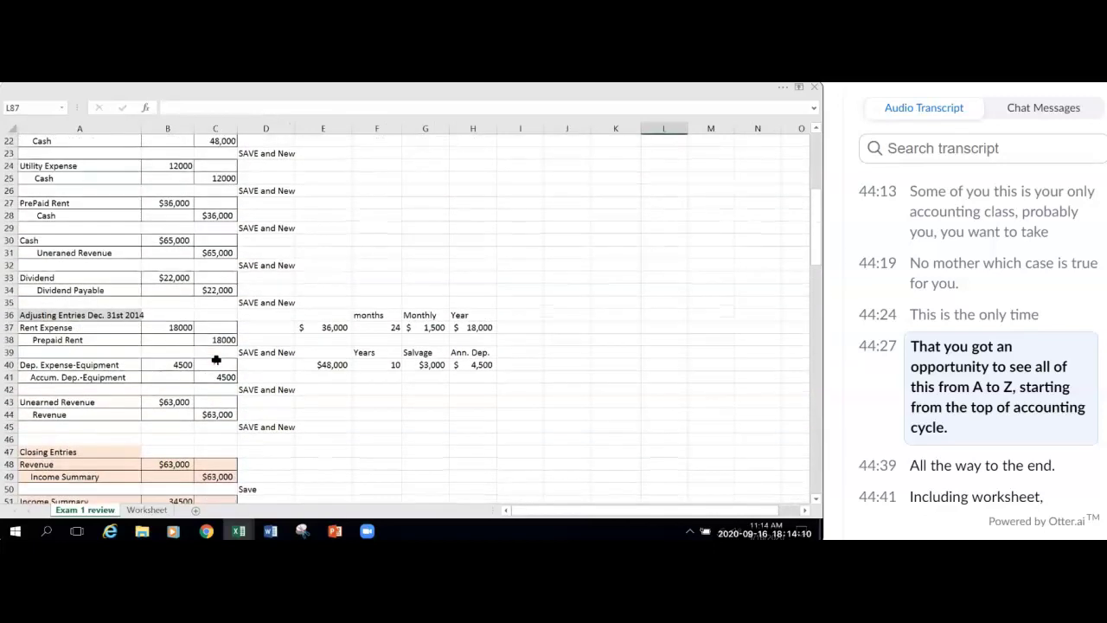
pyautogui.scroll(-9, 216, 359)
pyautogui.scroll(-7, 216, 359)
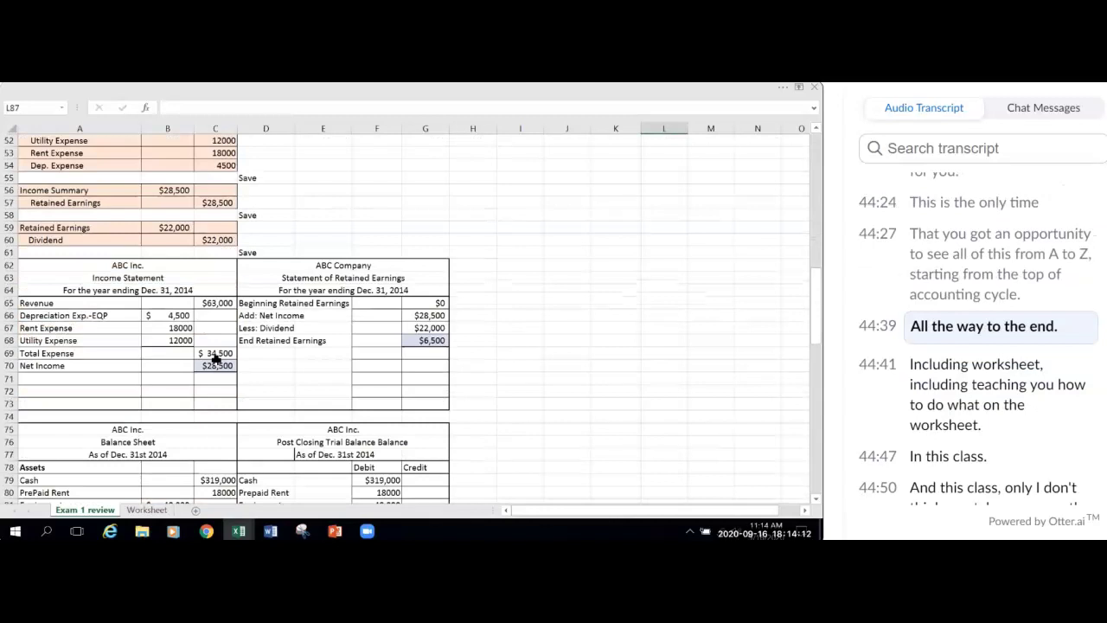
pyautogui.click(147, 510)
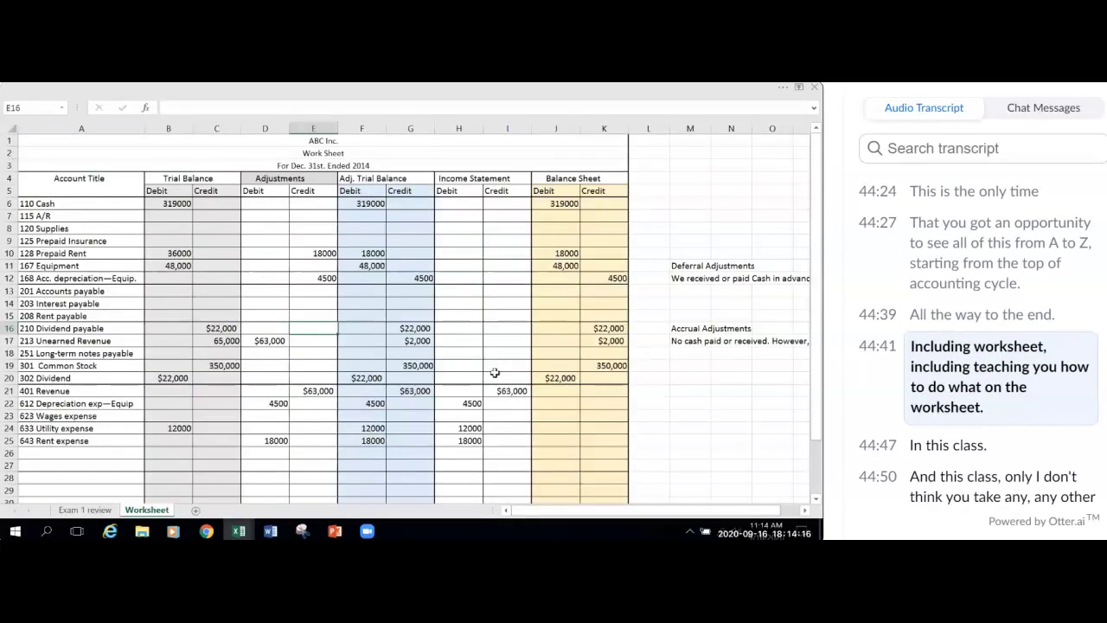